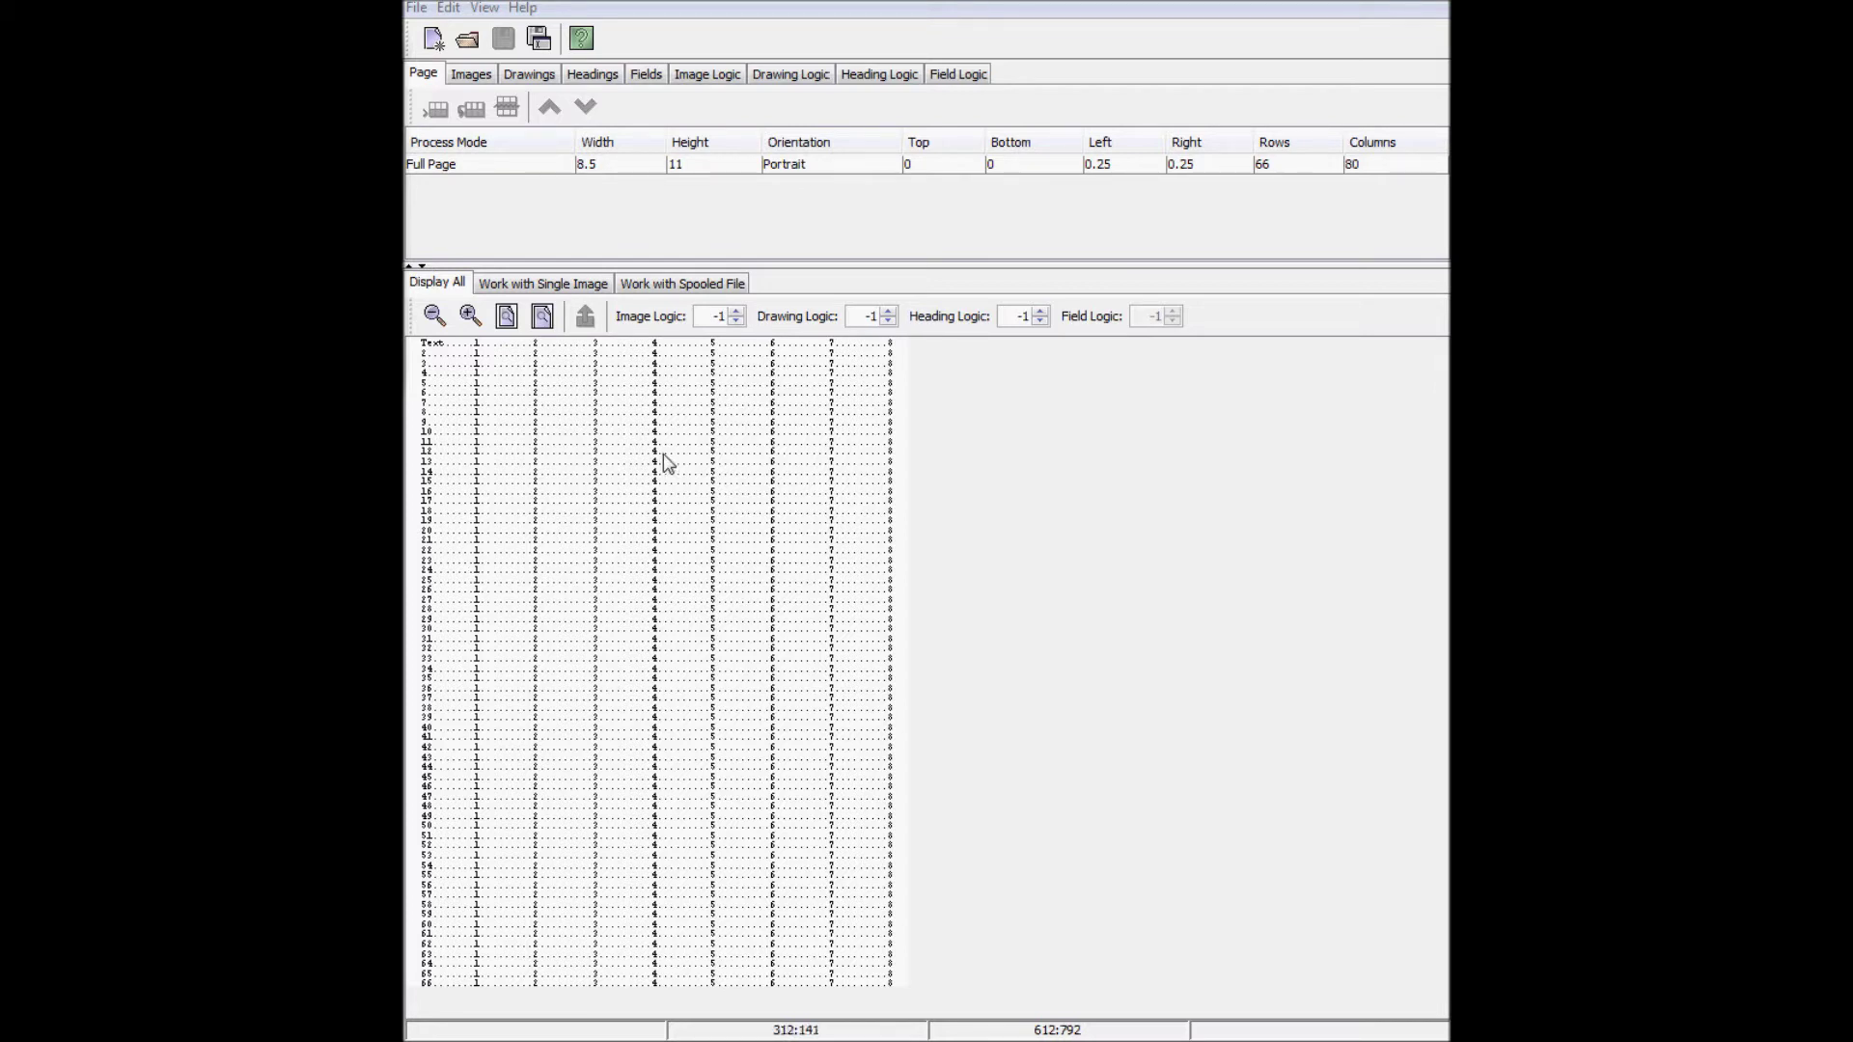
Step: Switch to the Work with Spooled File view to get an empty spooled-file workspace
{"action": "left_click", "coordinate": [682, 284]}
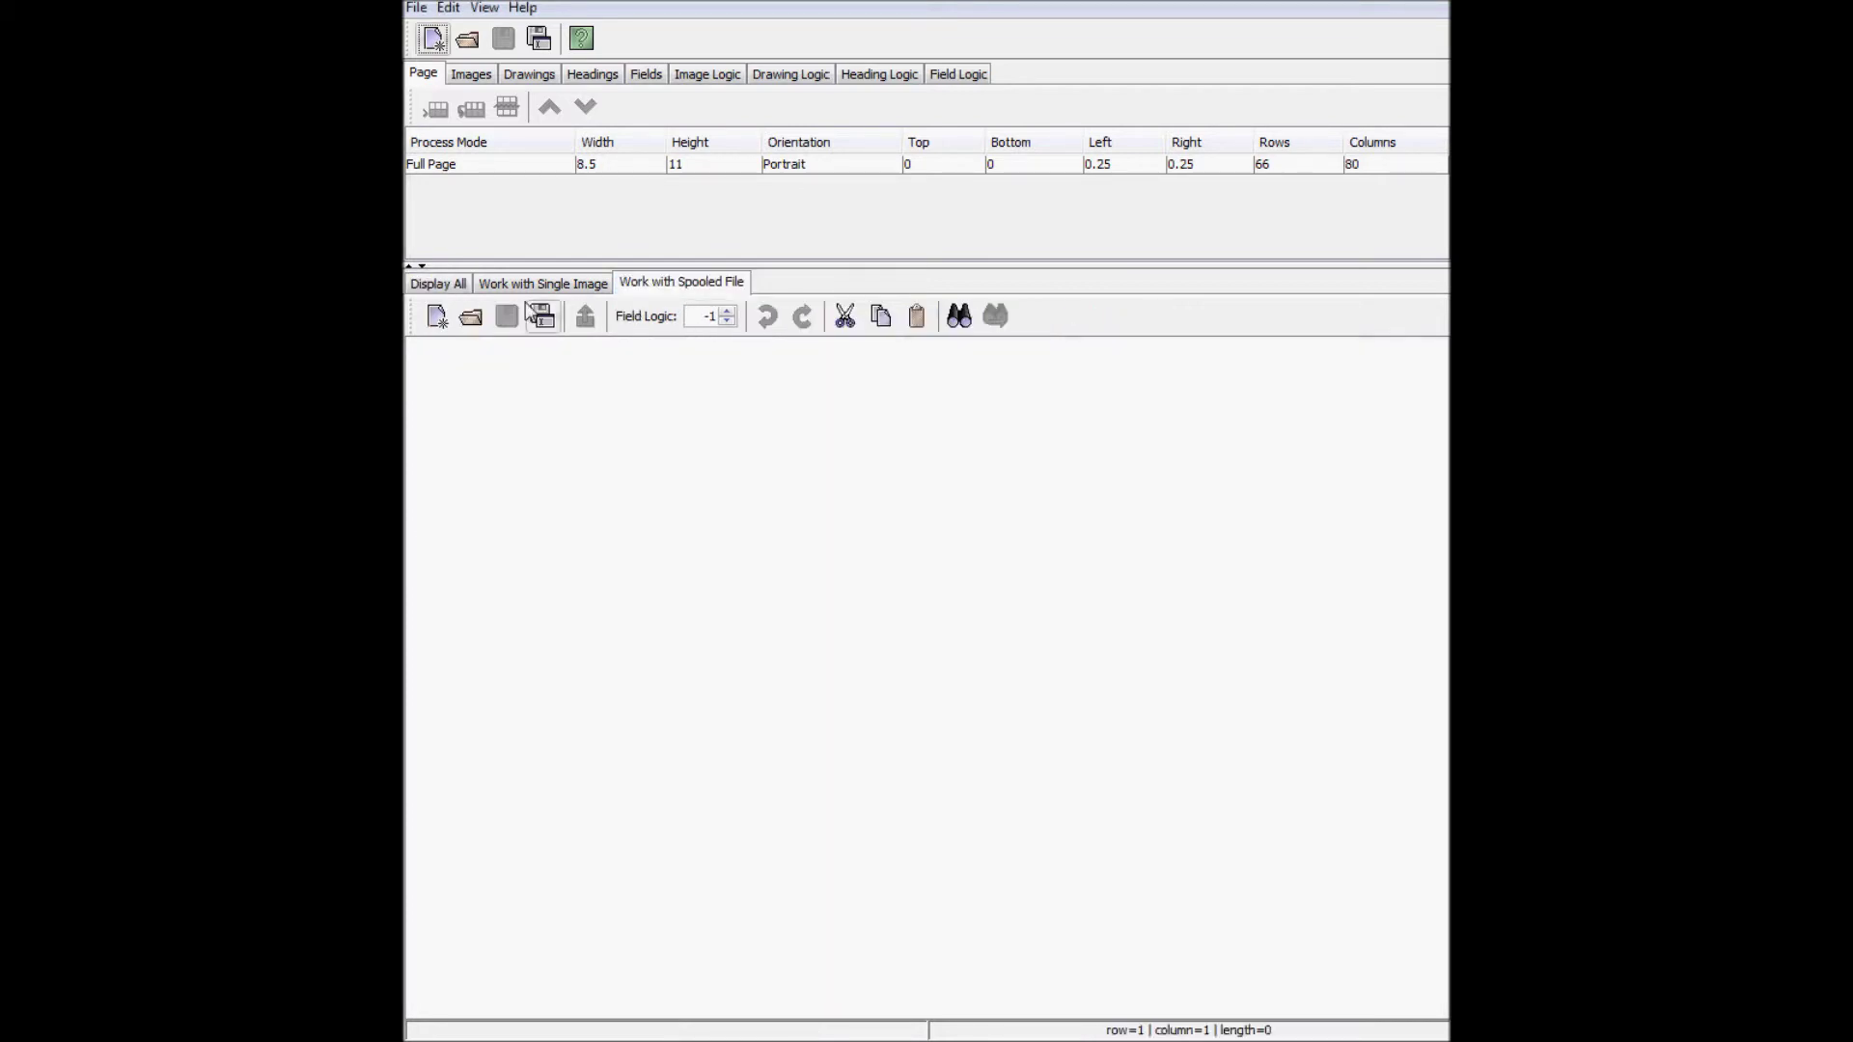
Step: Open INVOICET3.SPL, show its full-page preview, and bring the finished invoice PDF into view
{"action": "left_click", "coordinate": [469, 316]}
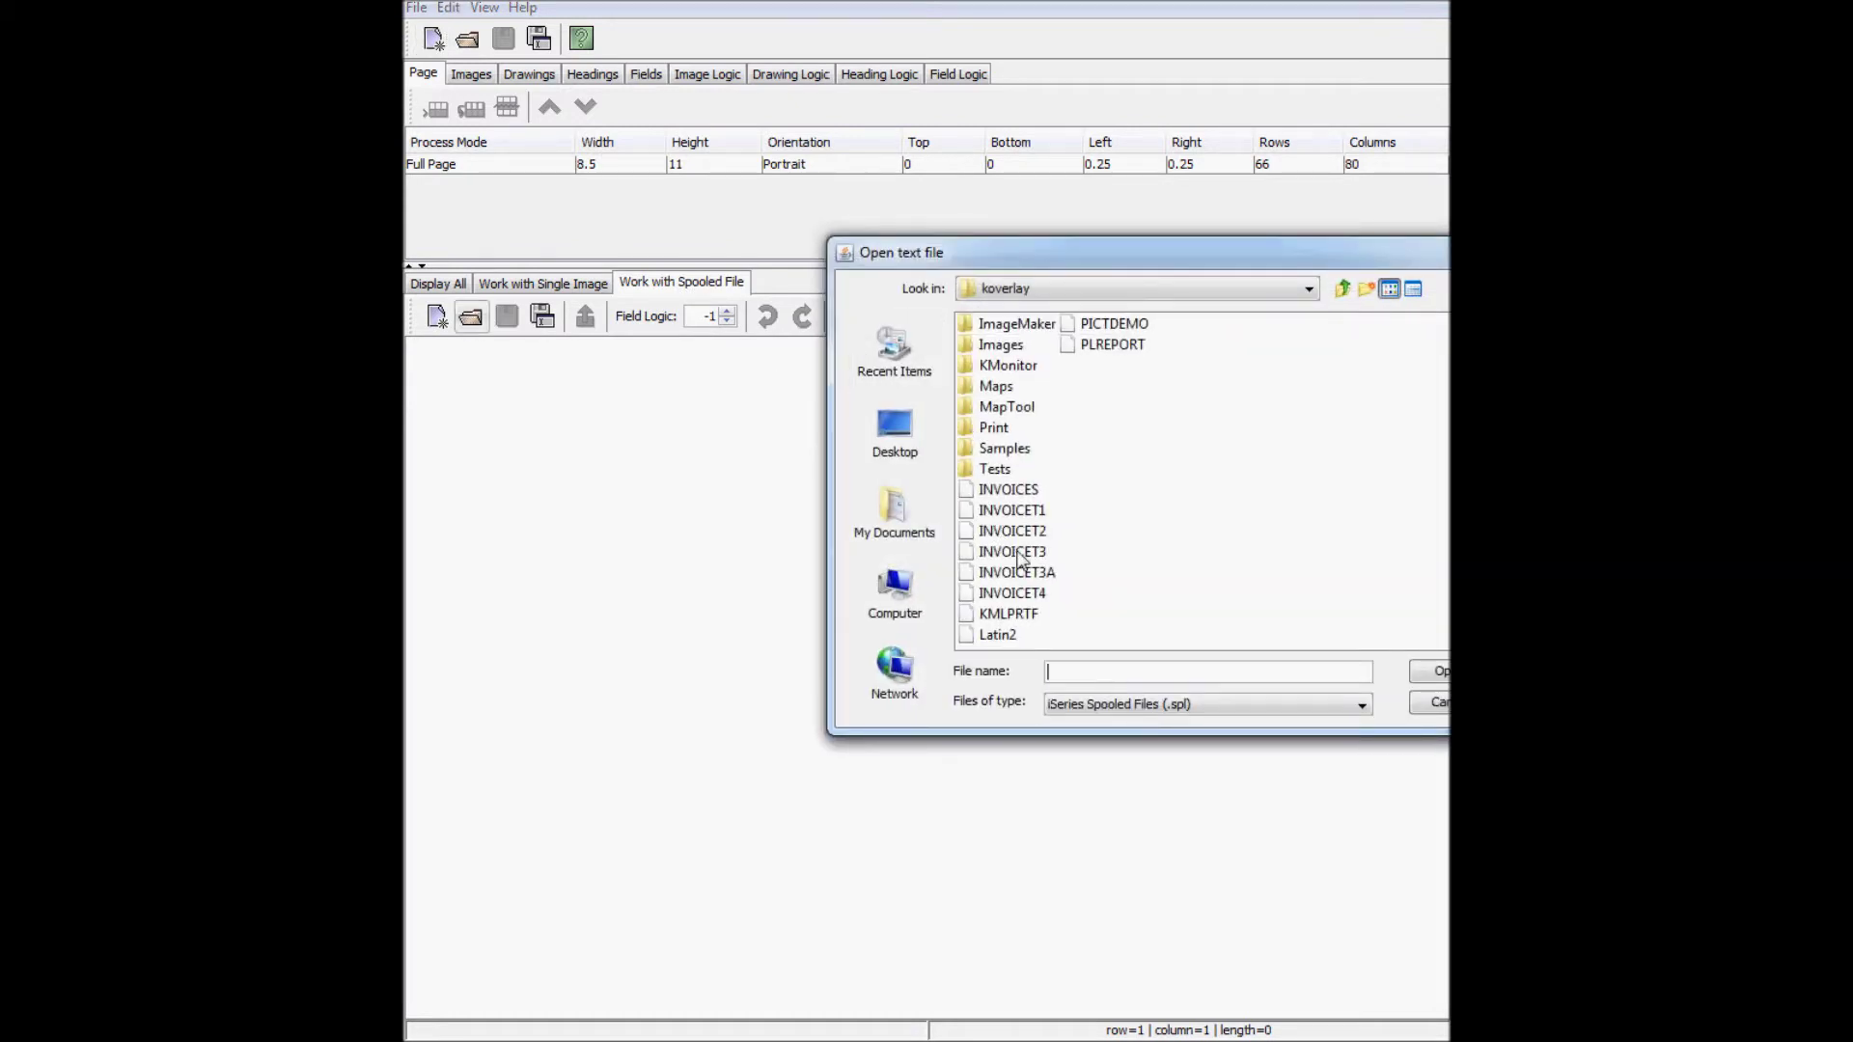
{"action": "left_click", "coordinate": [1009, 552]}
{"action": "left_click", "coordinate": [1437, 671]}
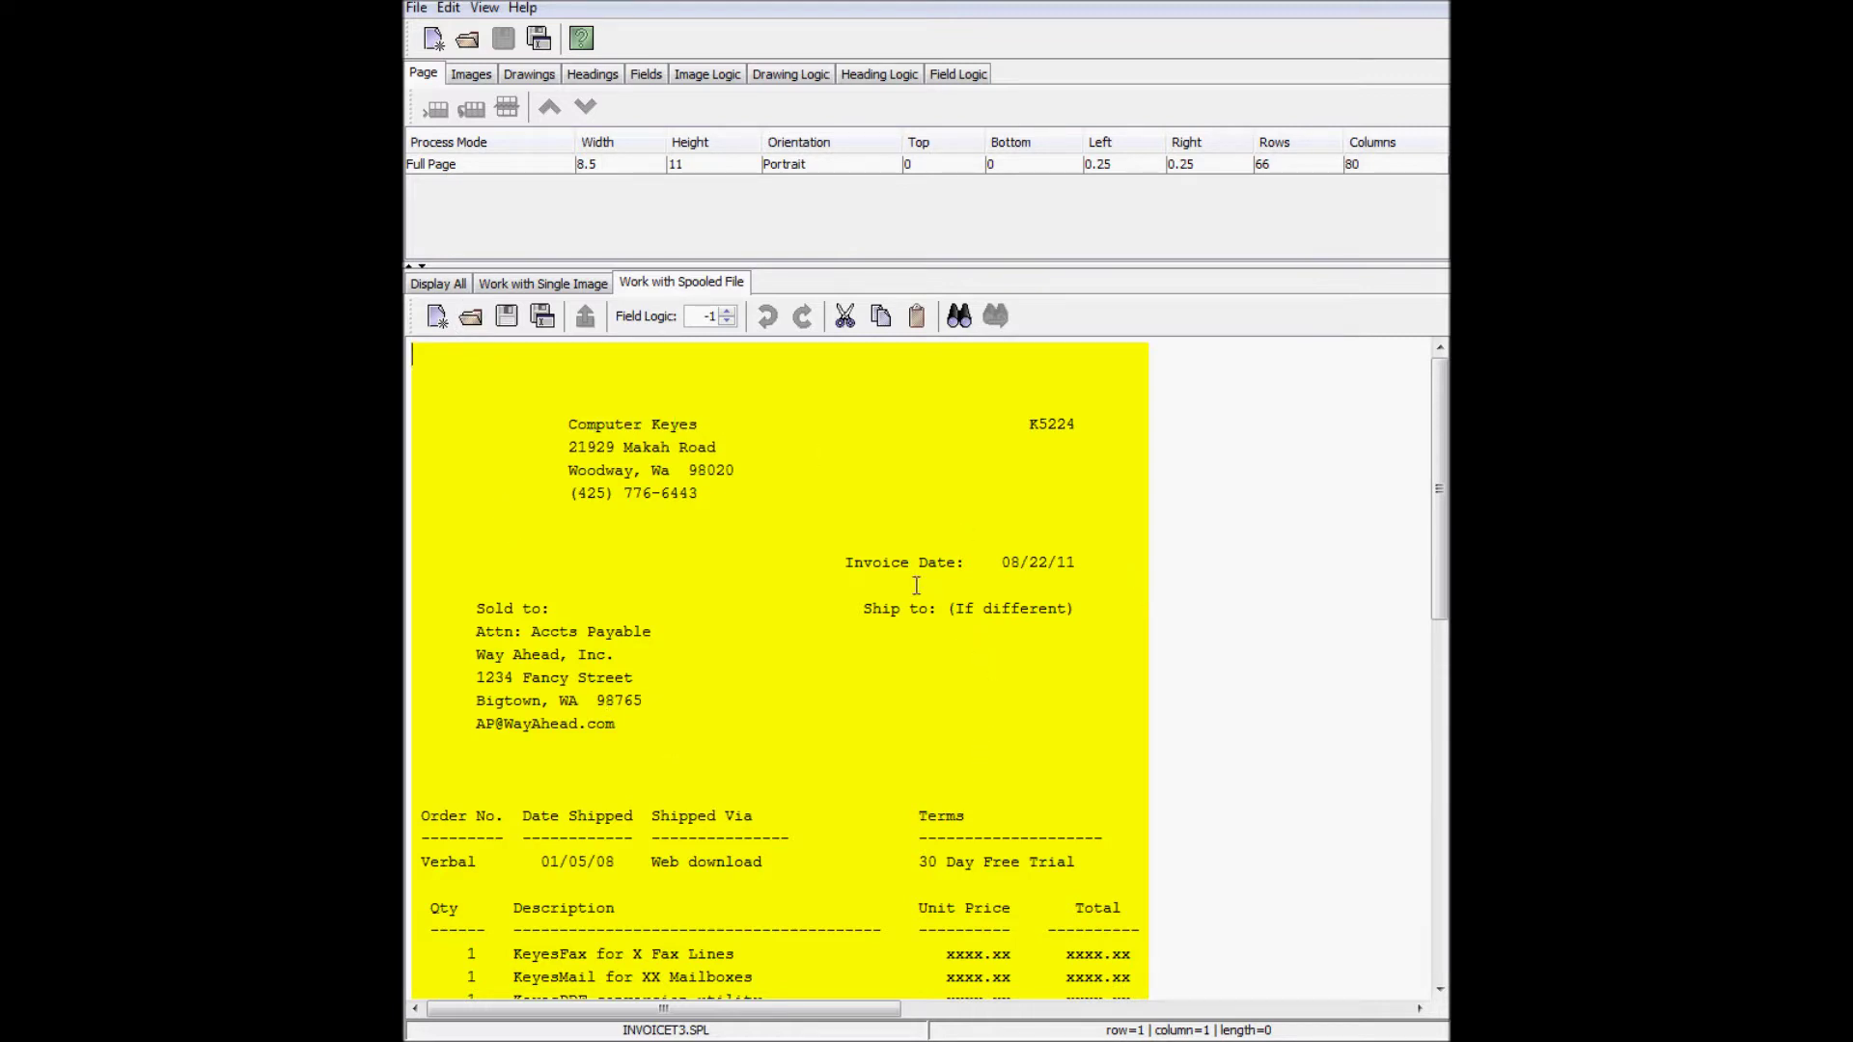
{"action": "left_click", "coordinate": [439, 285]}
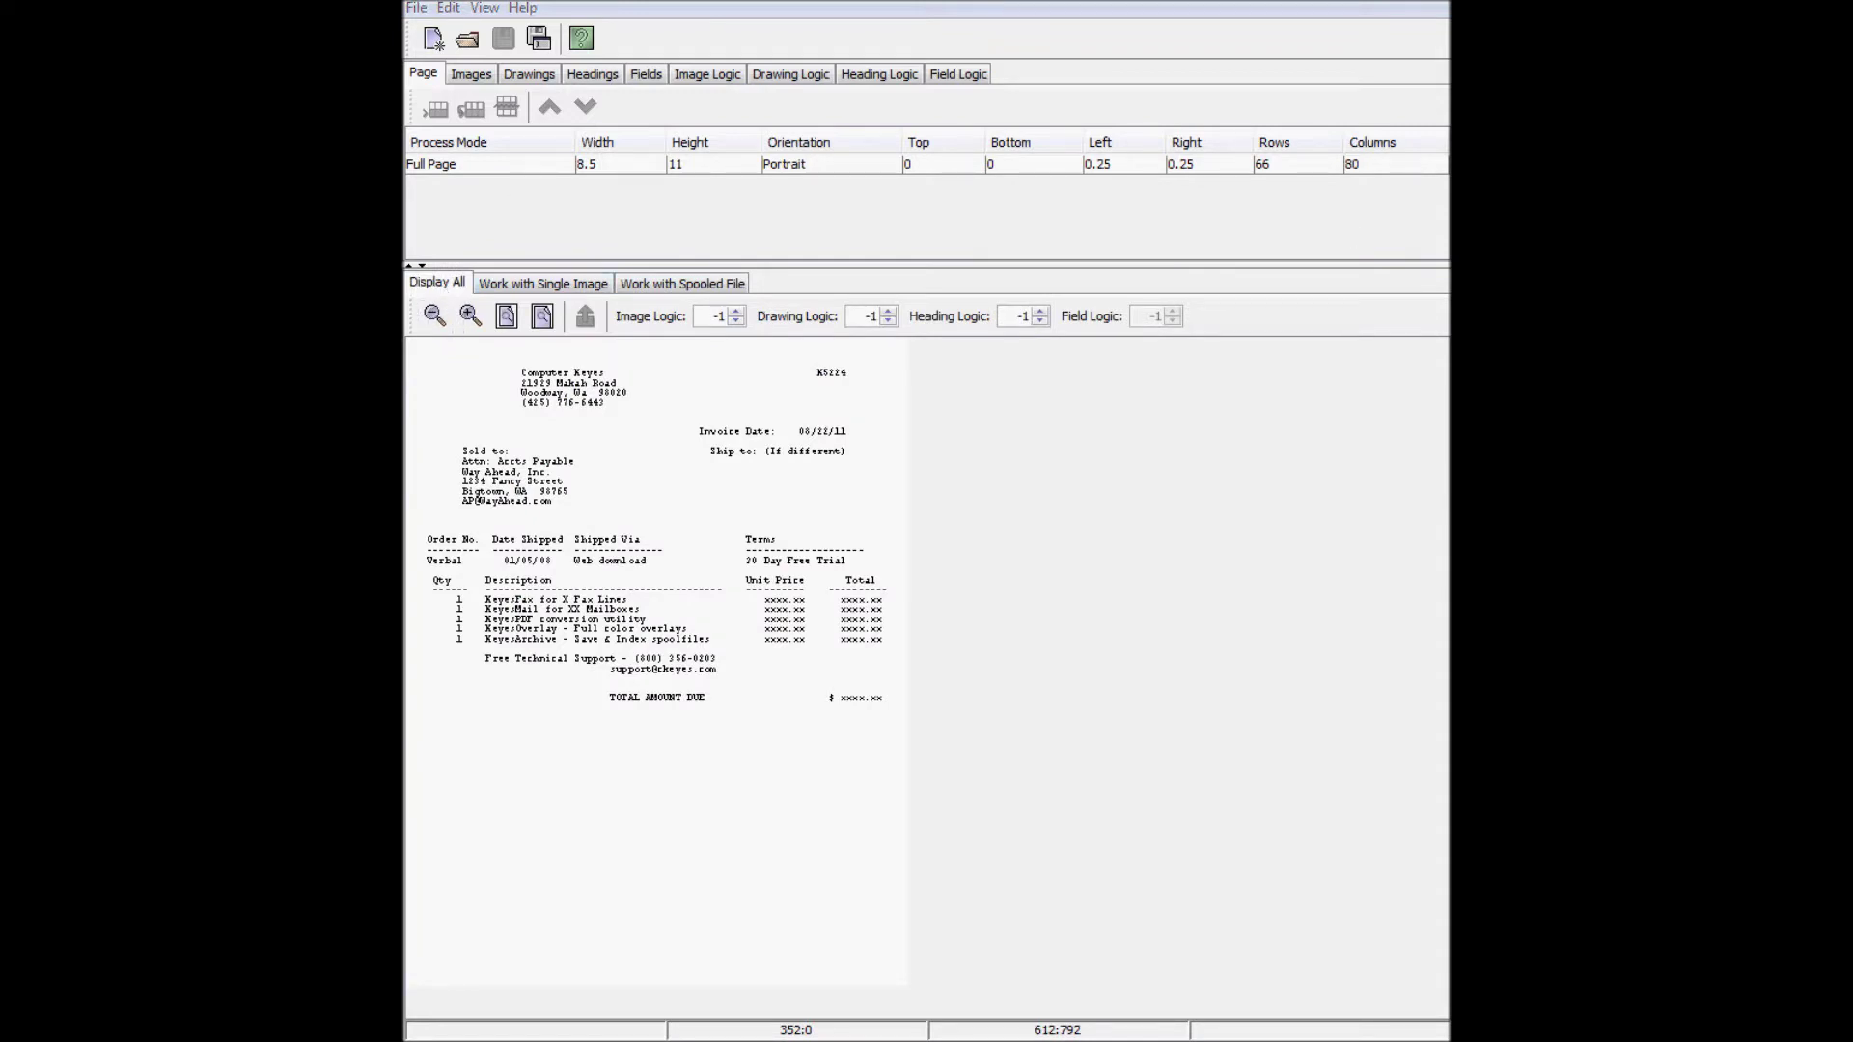
{"action": "left_click_drag", "start_coordinate": [1766, 193], "coordinate": [888, 217]}
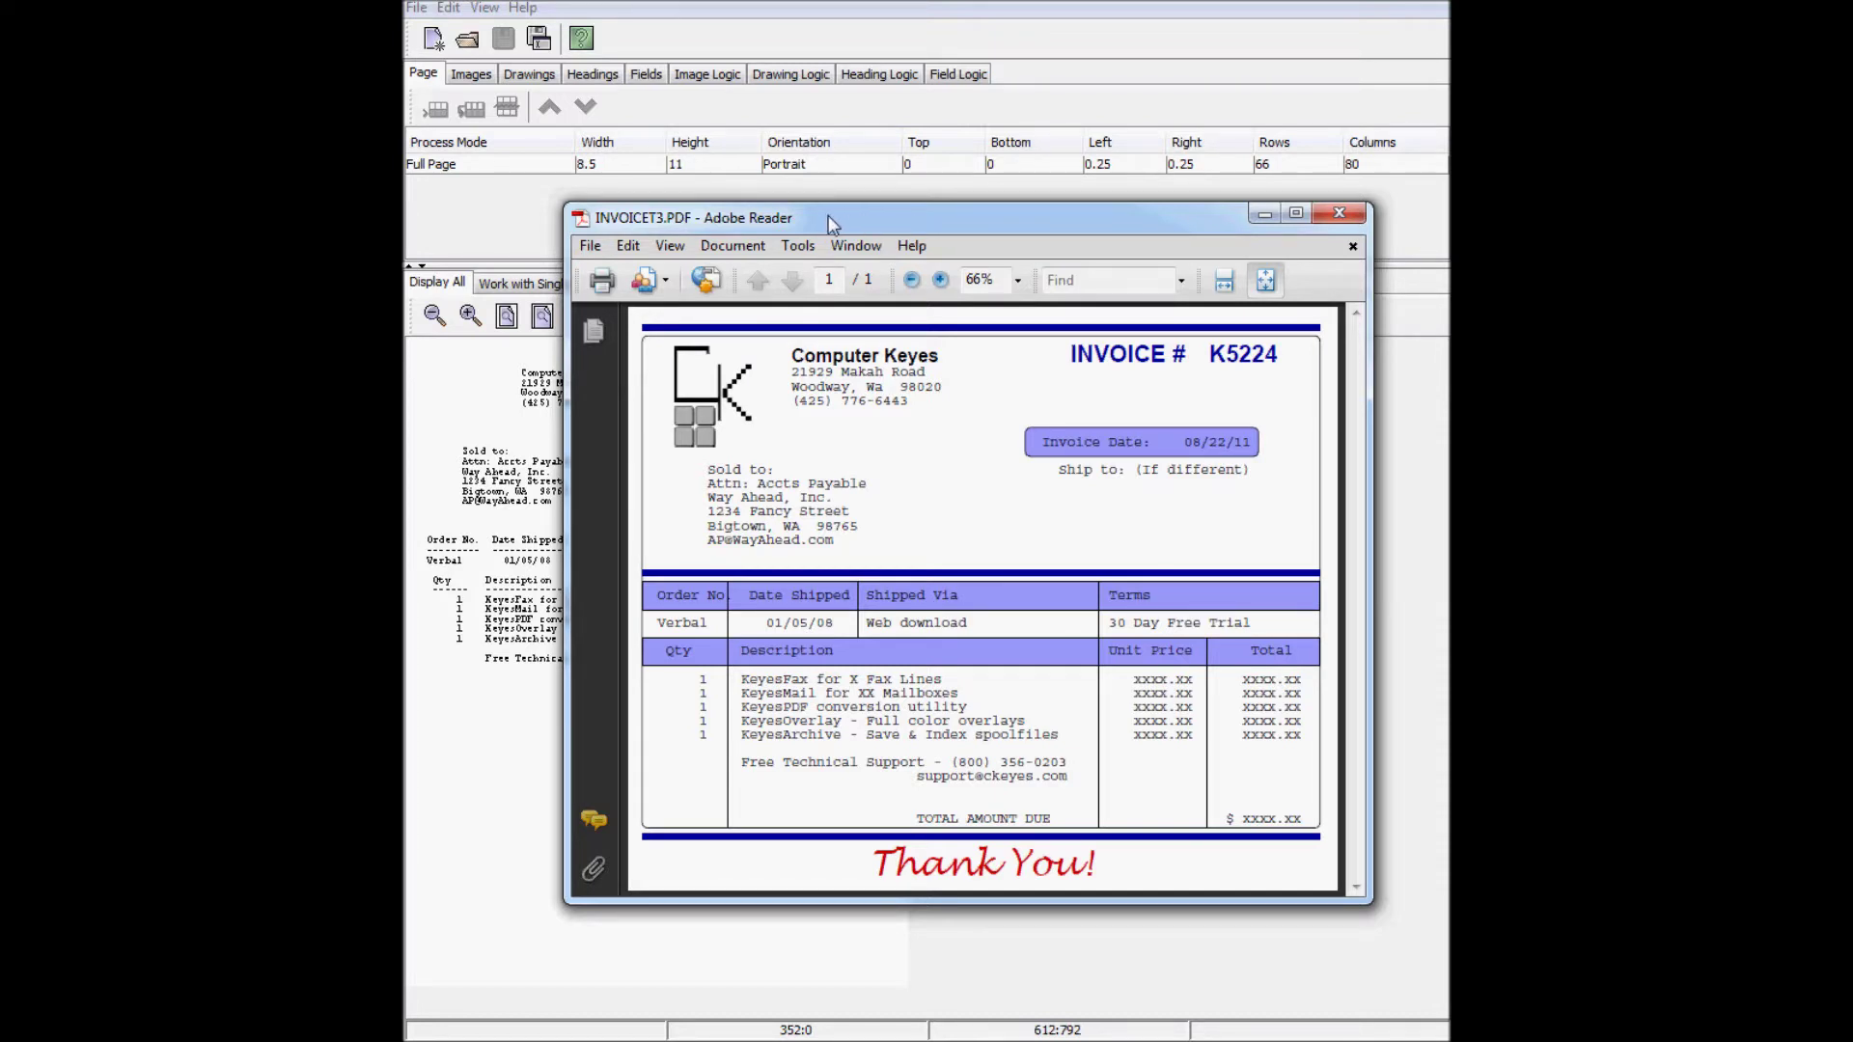
{"action": "left_click_drag", "start_coordinate": [828, 216], "coordinate": [1737, 204]}
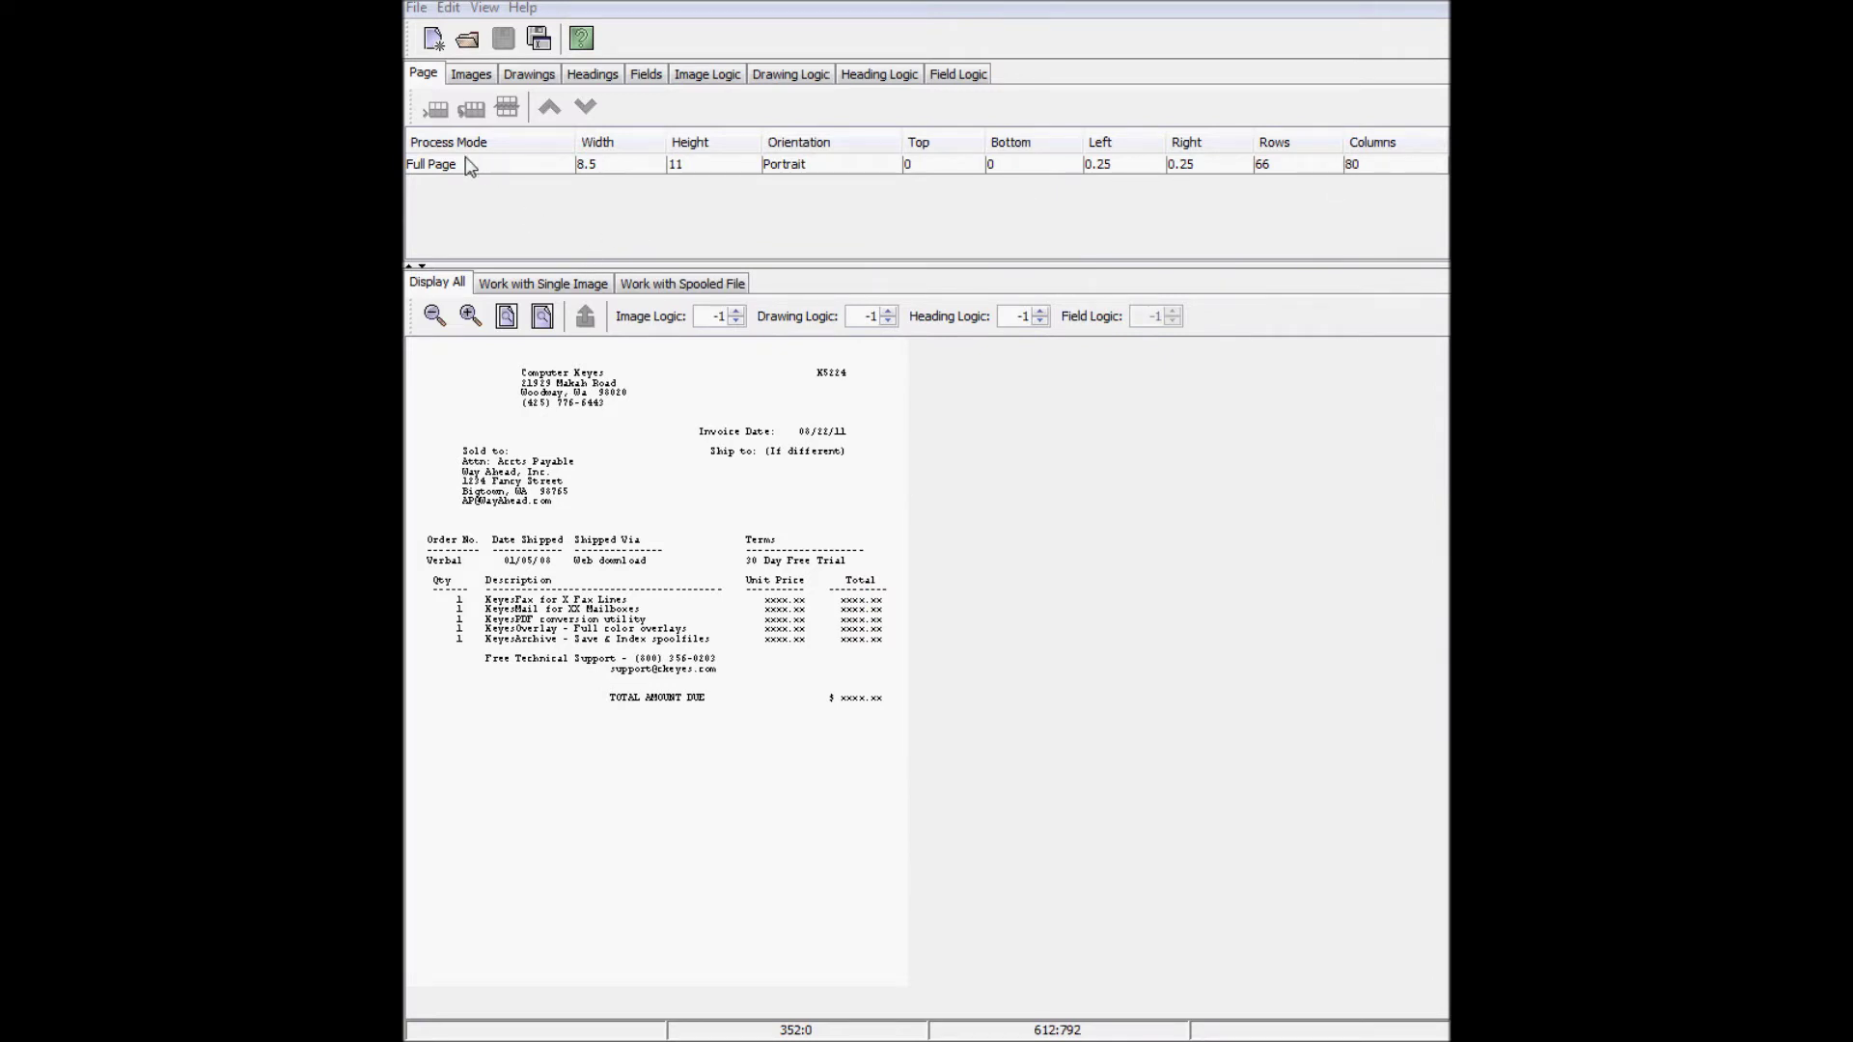
Step: Set the page height to 7 and the number of rows to 42
{"action": "double_click", "coordinate": [701, 165]}
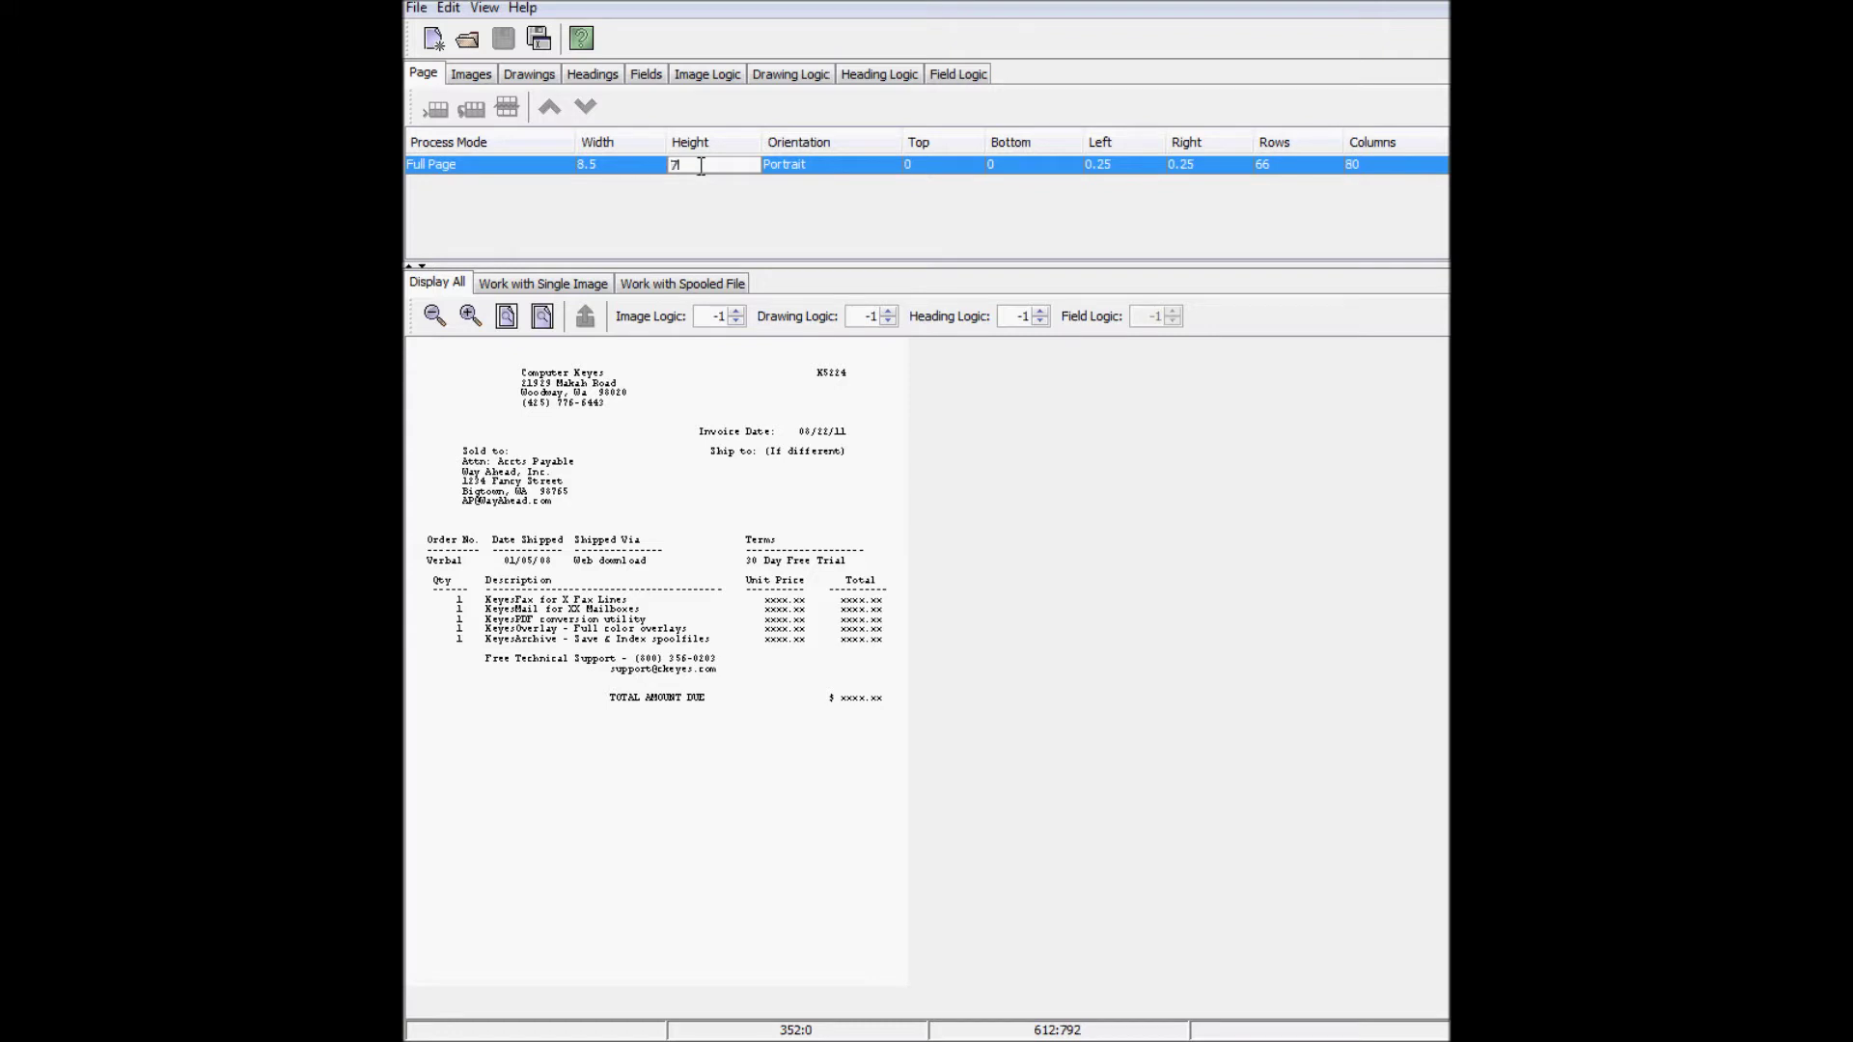
{"action": "type", "text": "7"}
{"action": "double_click", "coordinate": [1290, 164]}
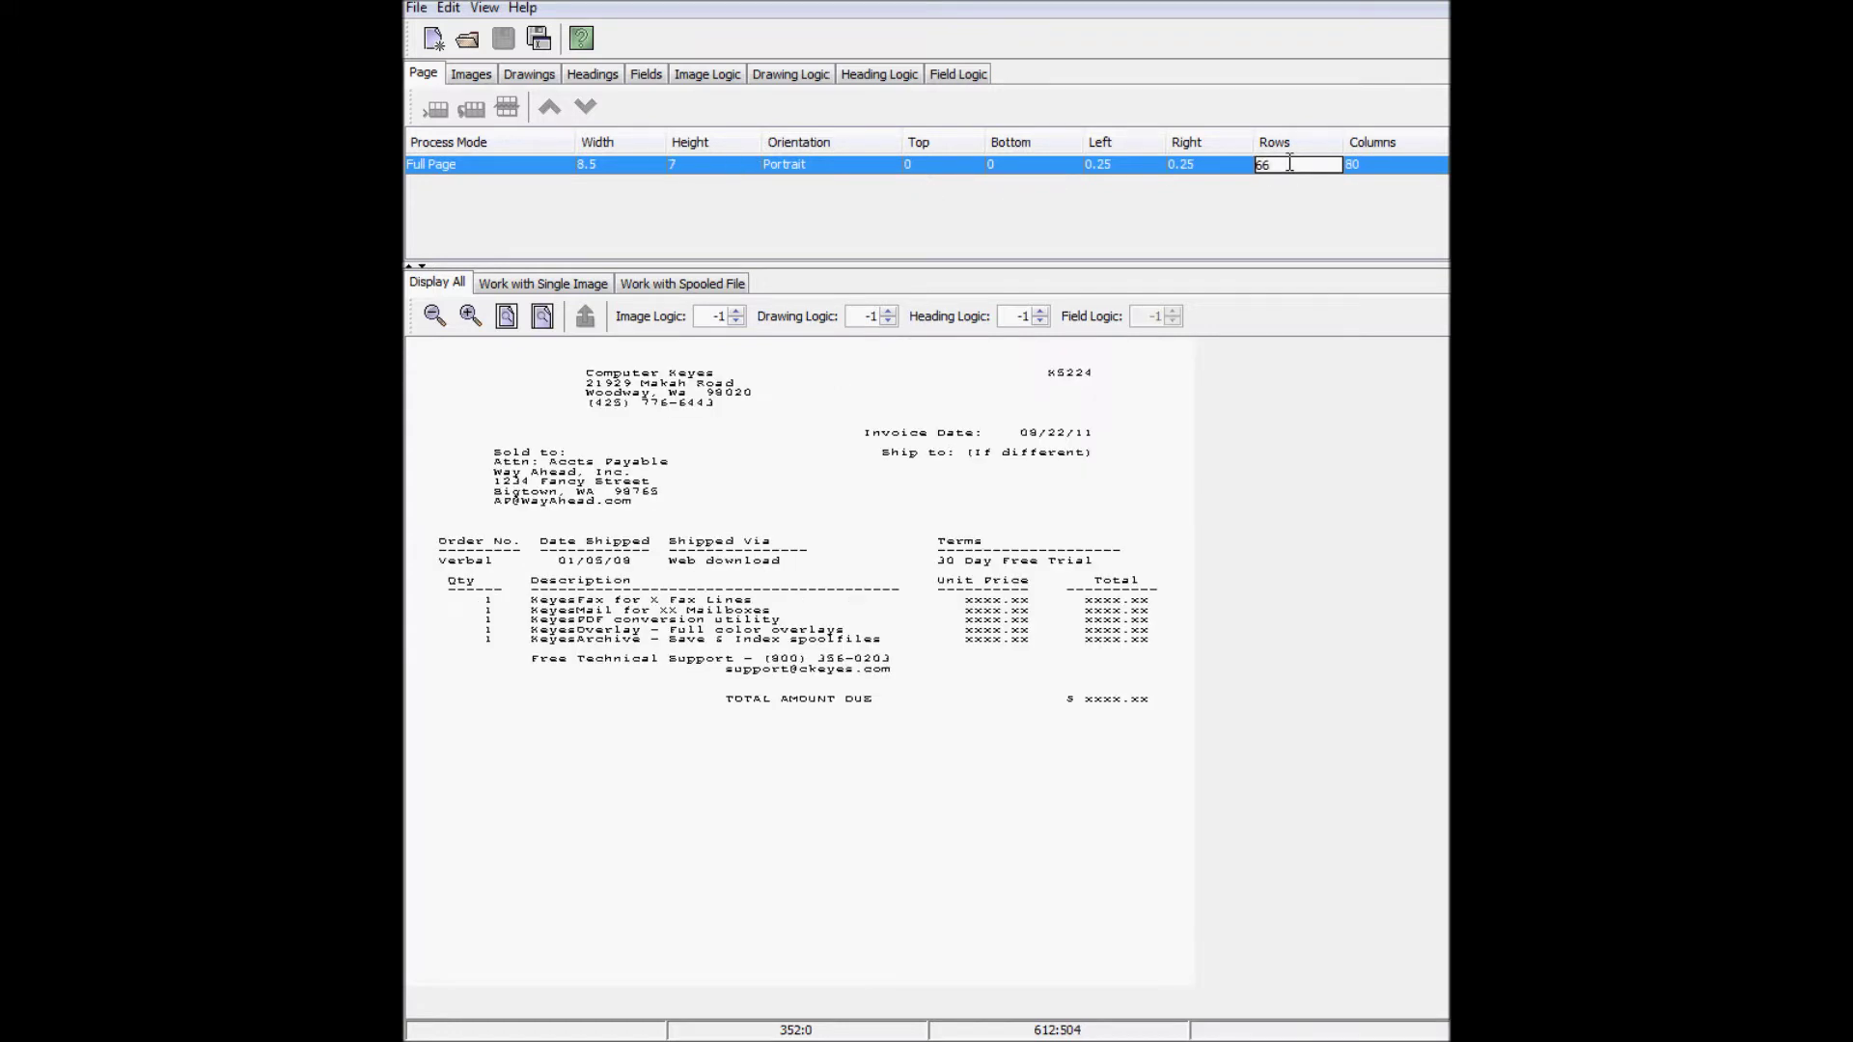
{"action": "type", "text": "42"}
{"action": "key", "text": "Return"}
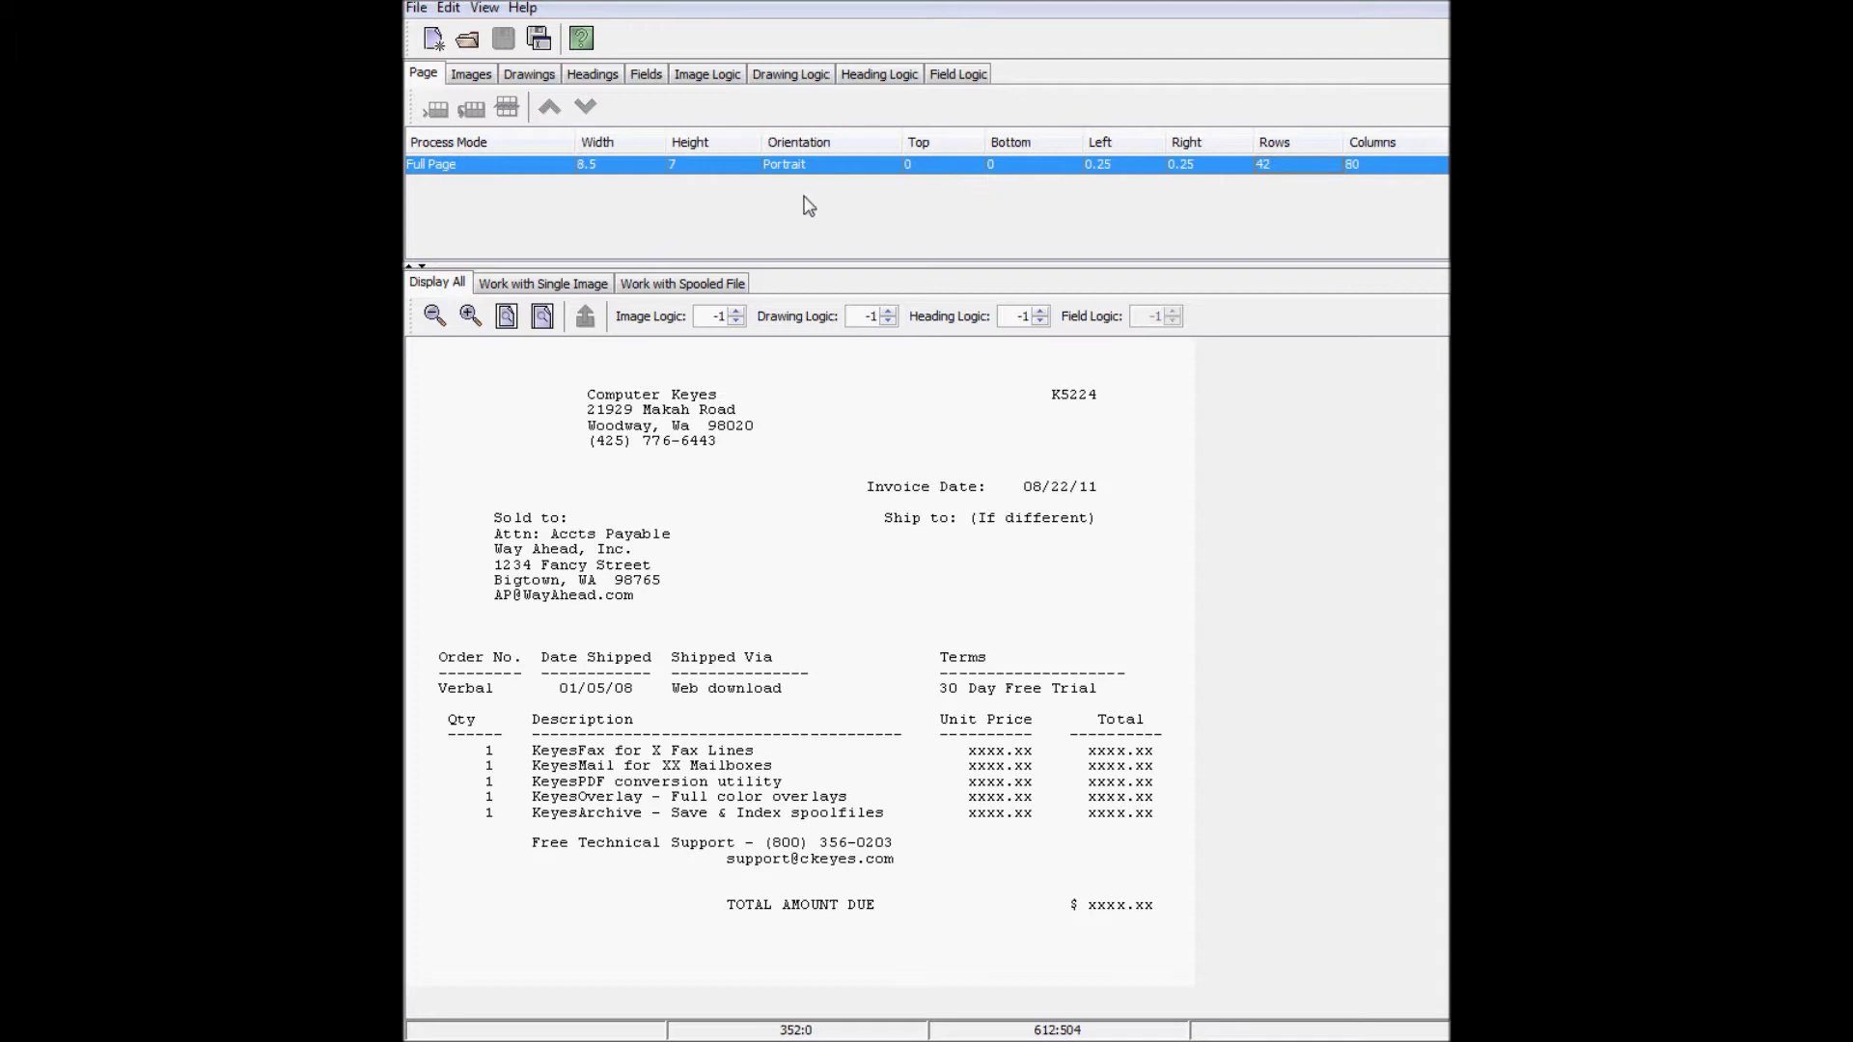
{"action": "left_click", "coordinate": [458, 170]}
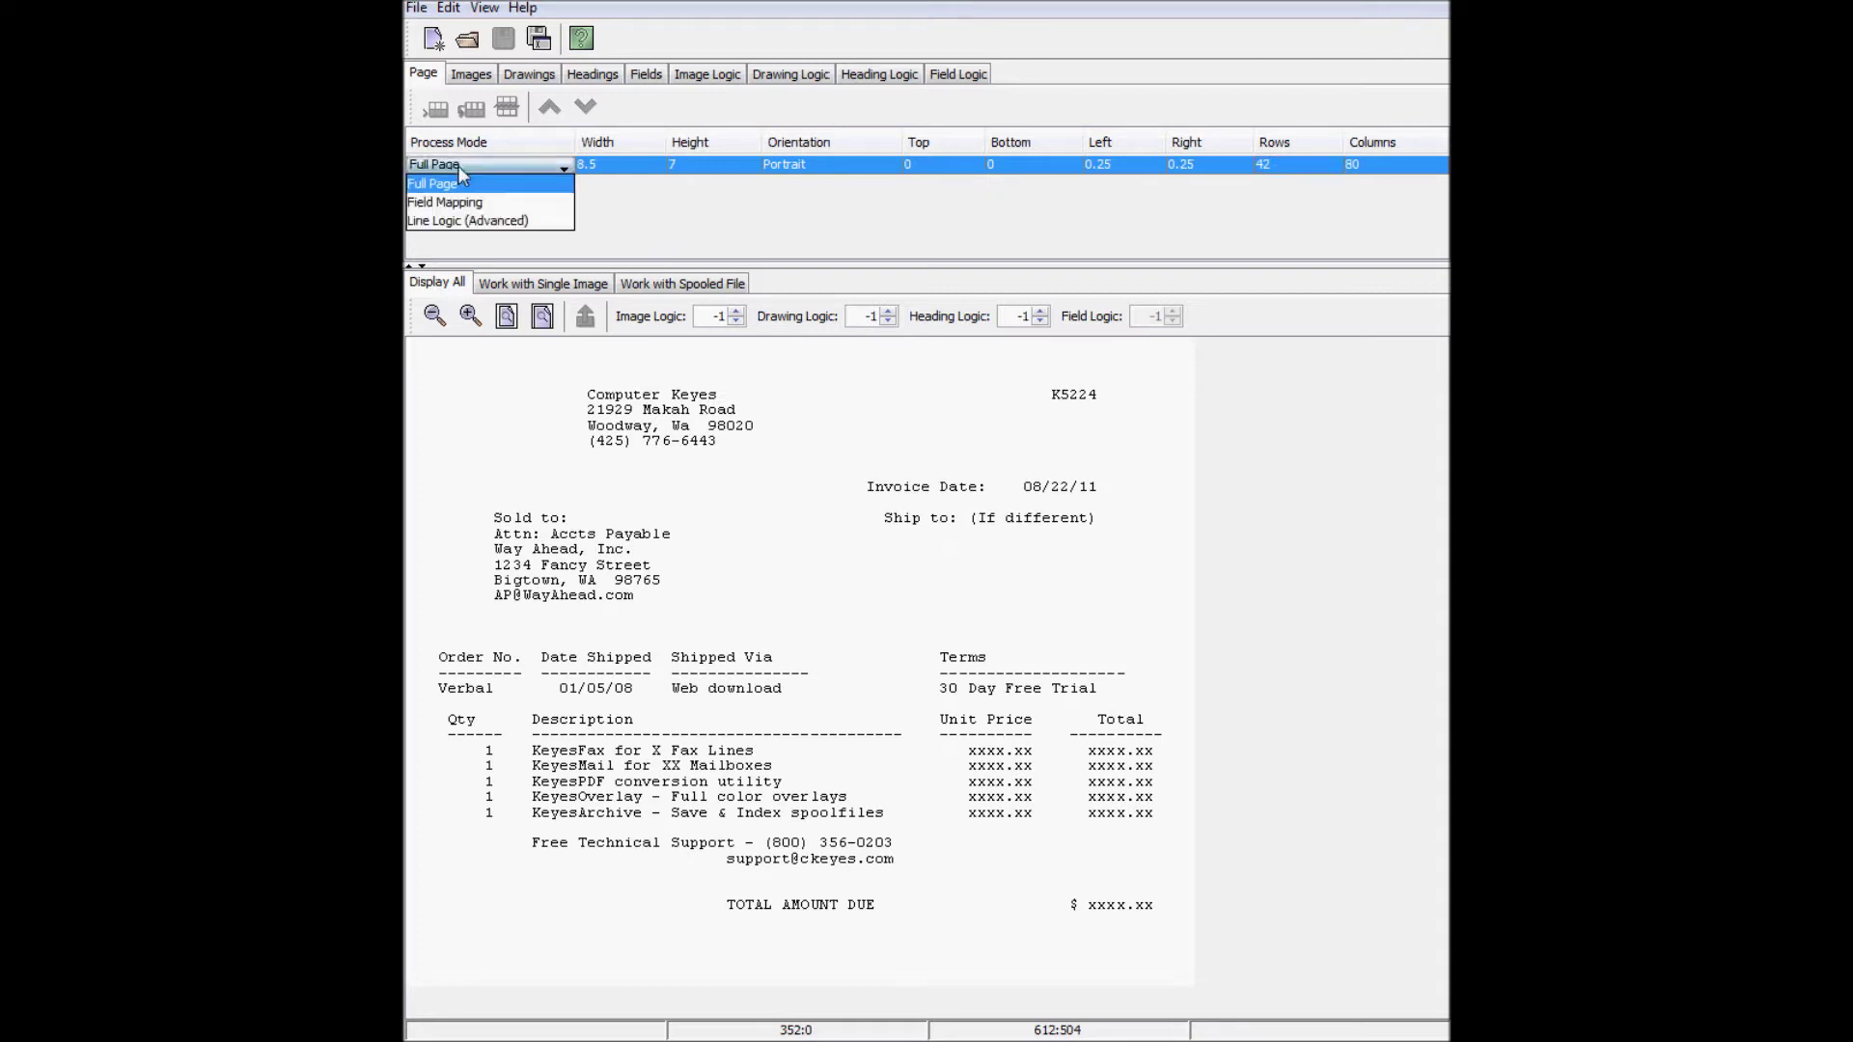
Step: Set the process mode to Field Mapping and review the Images, Drawings, Headings and Fields lists
{"action": "left_click", "coordinate": [537, 205]}
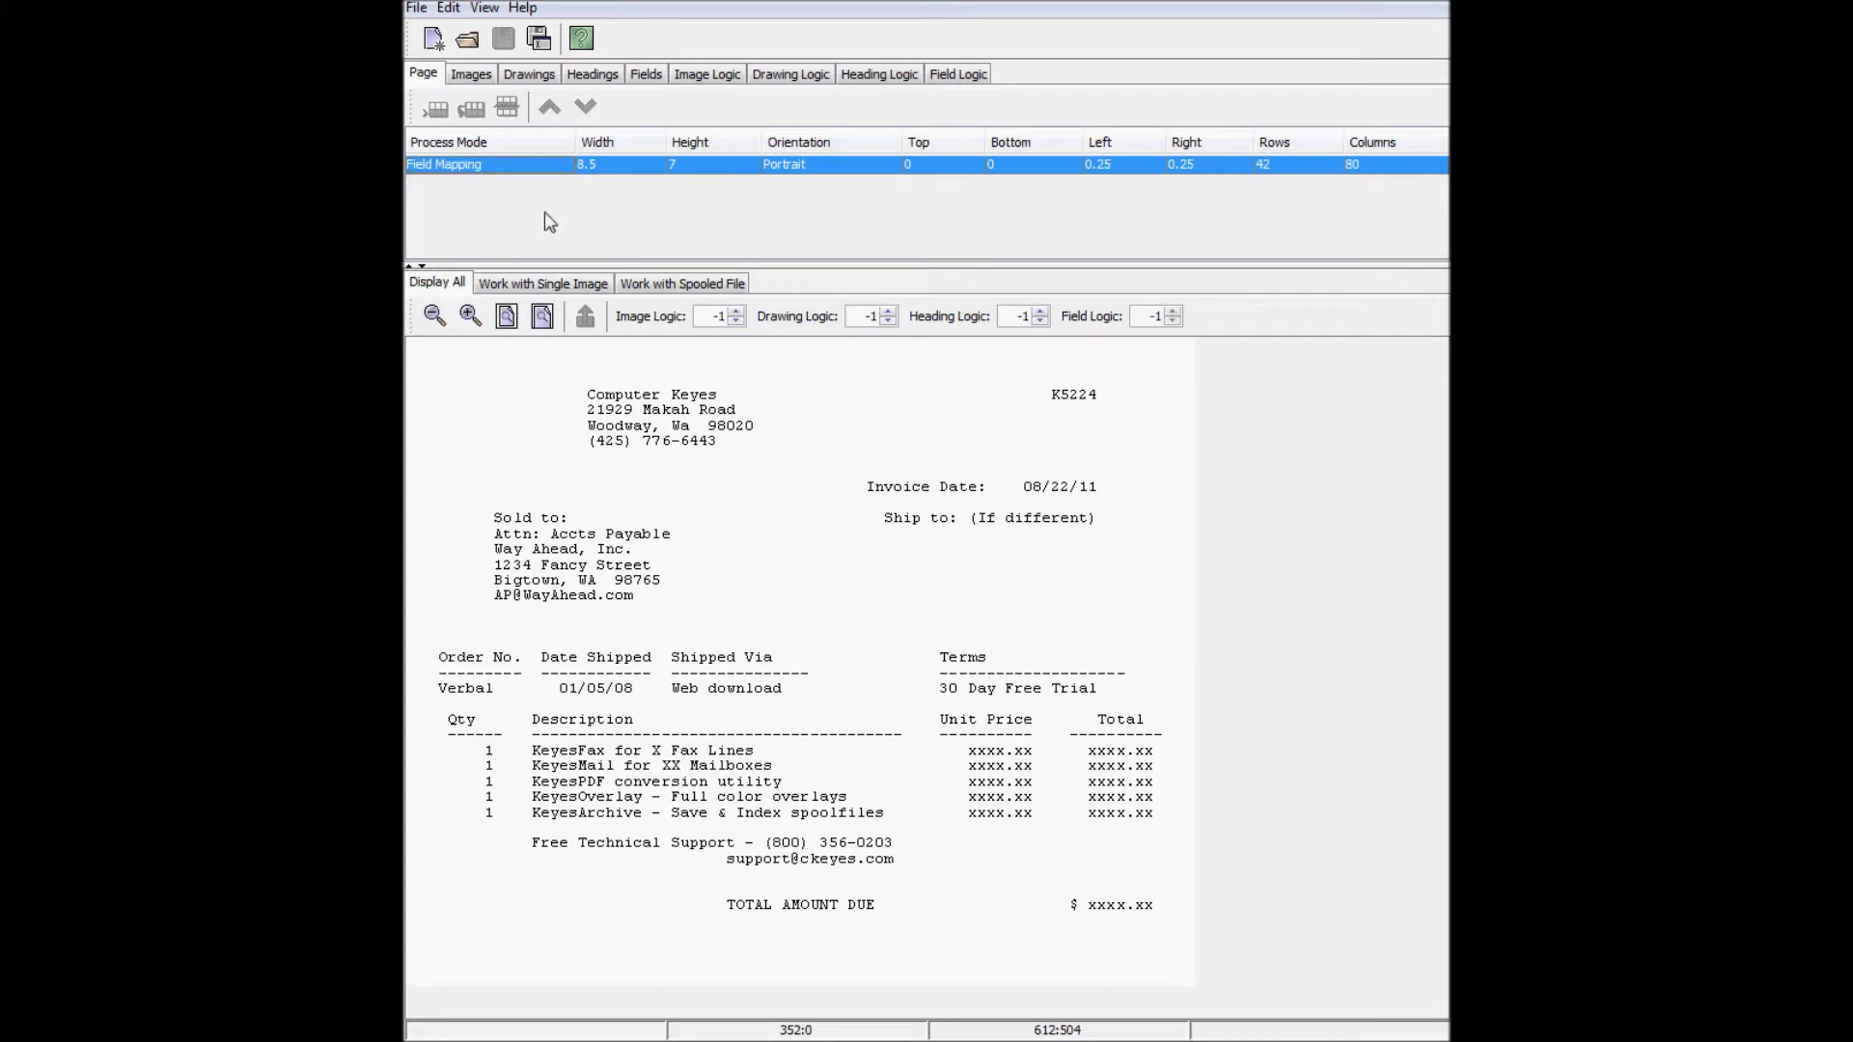
{"action": "left_click", "coordinate": [473, 79]}
{"action": "left_click", "coordinate": [528, 81]}
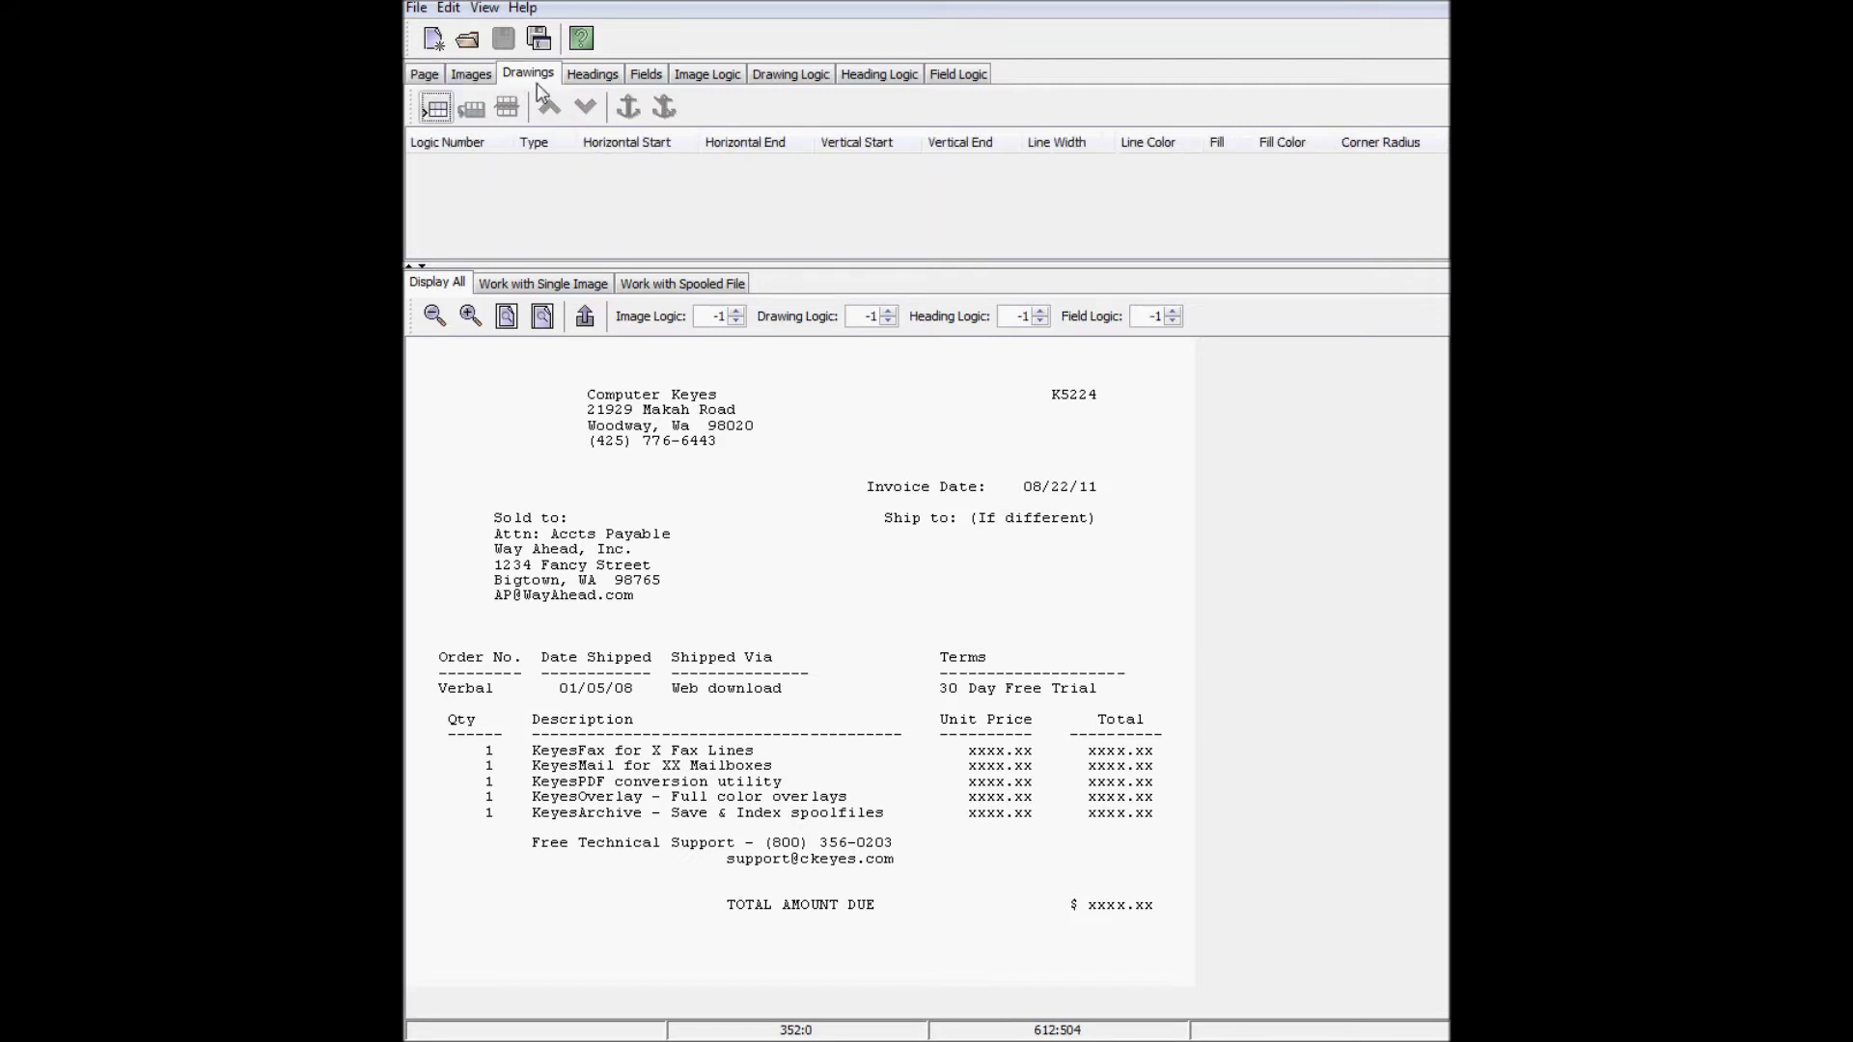
{"action": "left_click", "coordinate": [598, 83]}
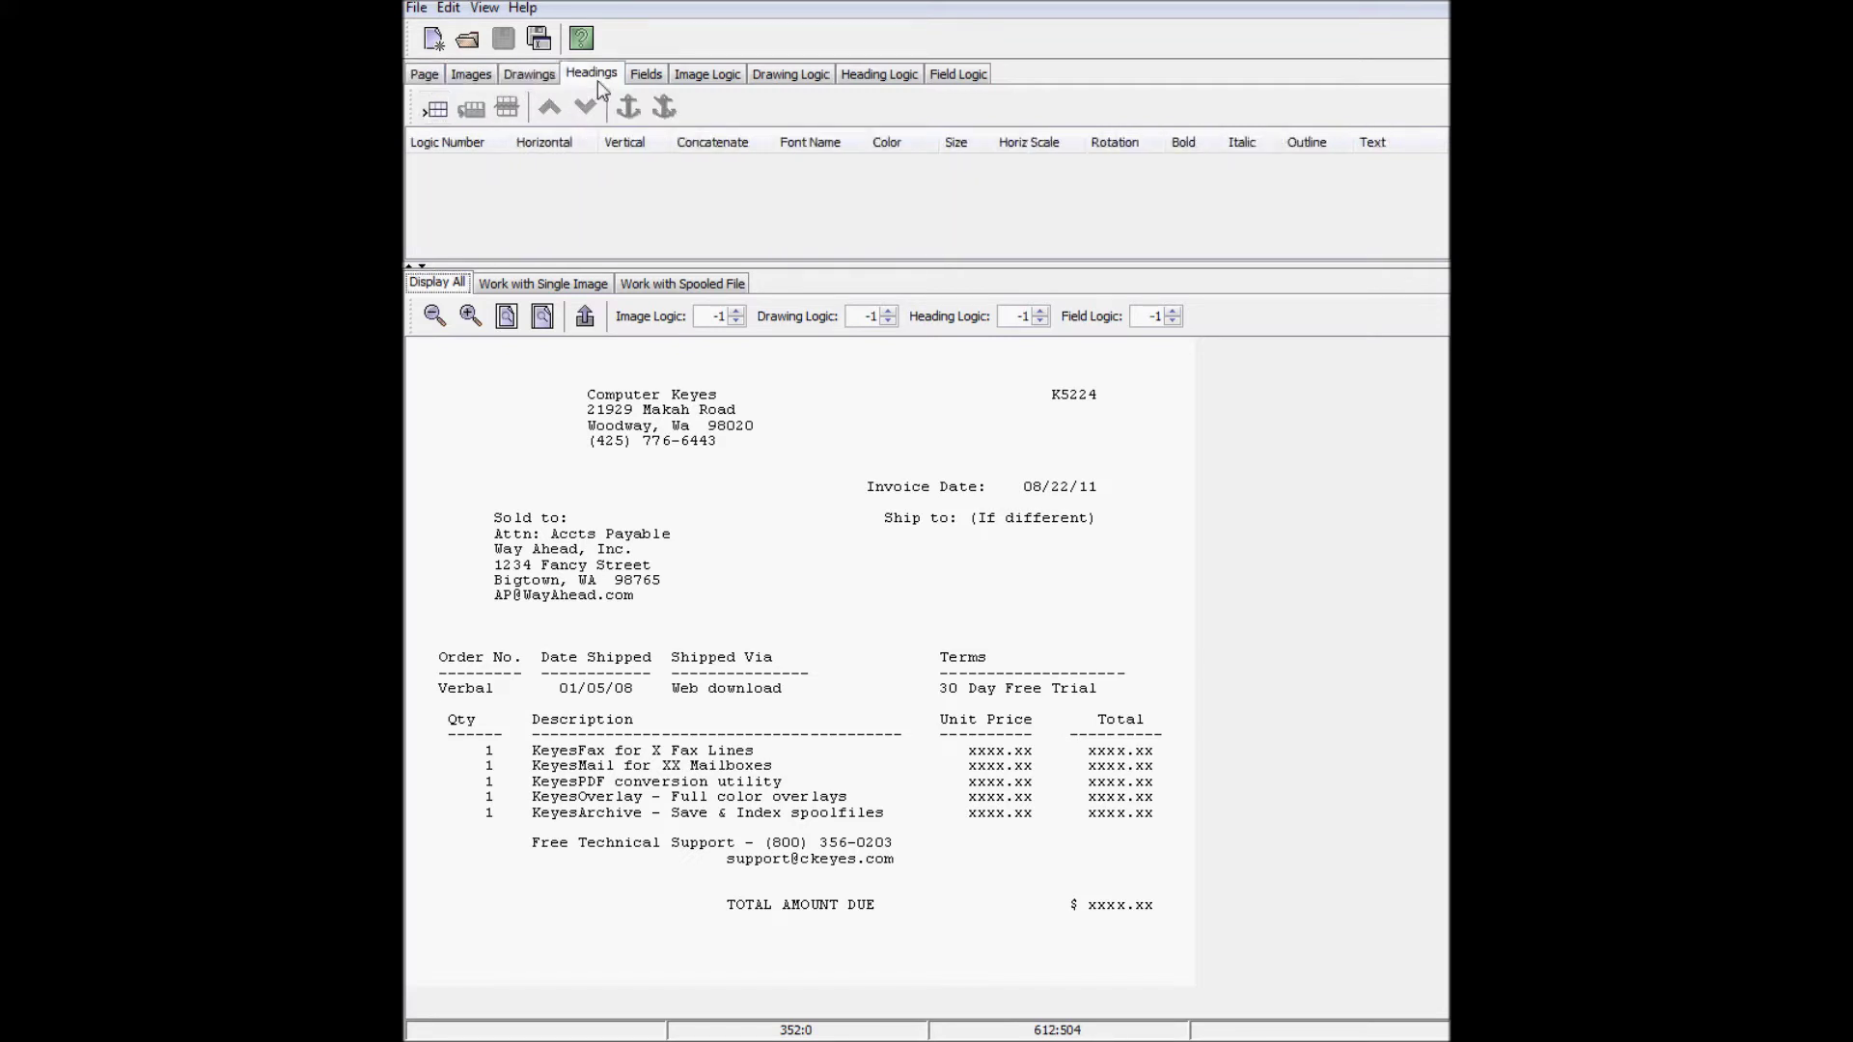
{"action": "left_click", "coordinate": [653, 88]}
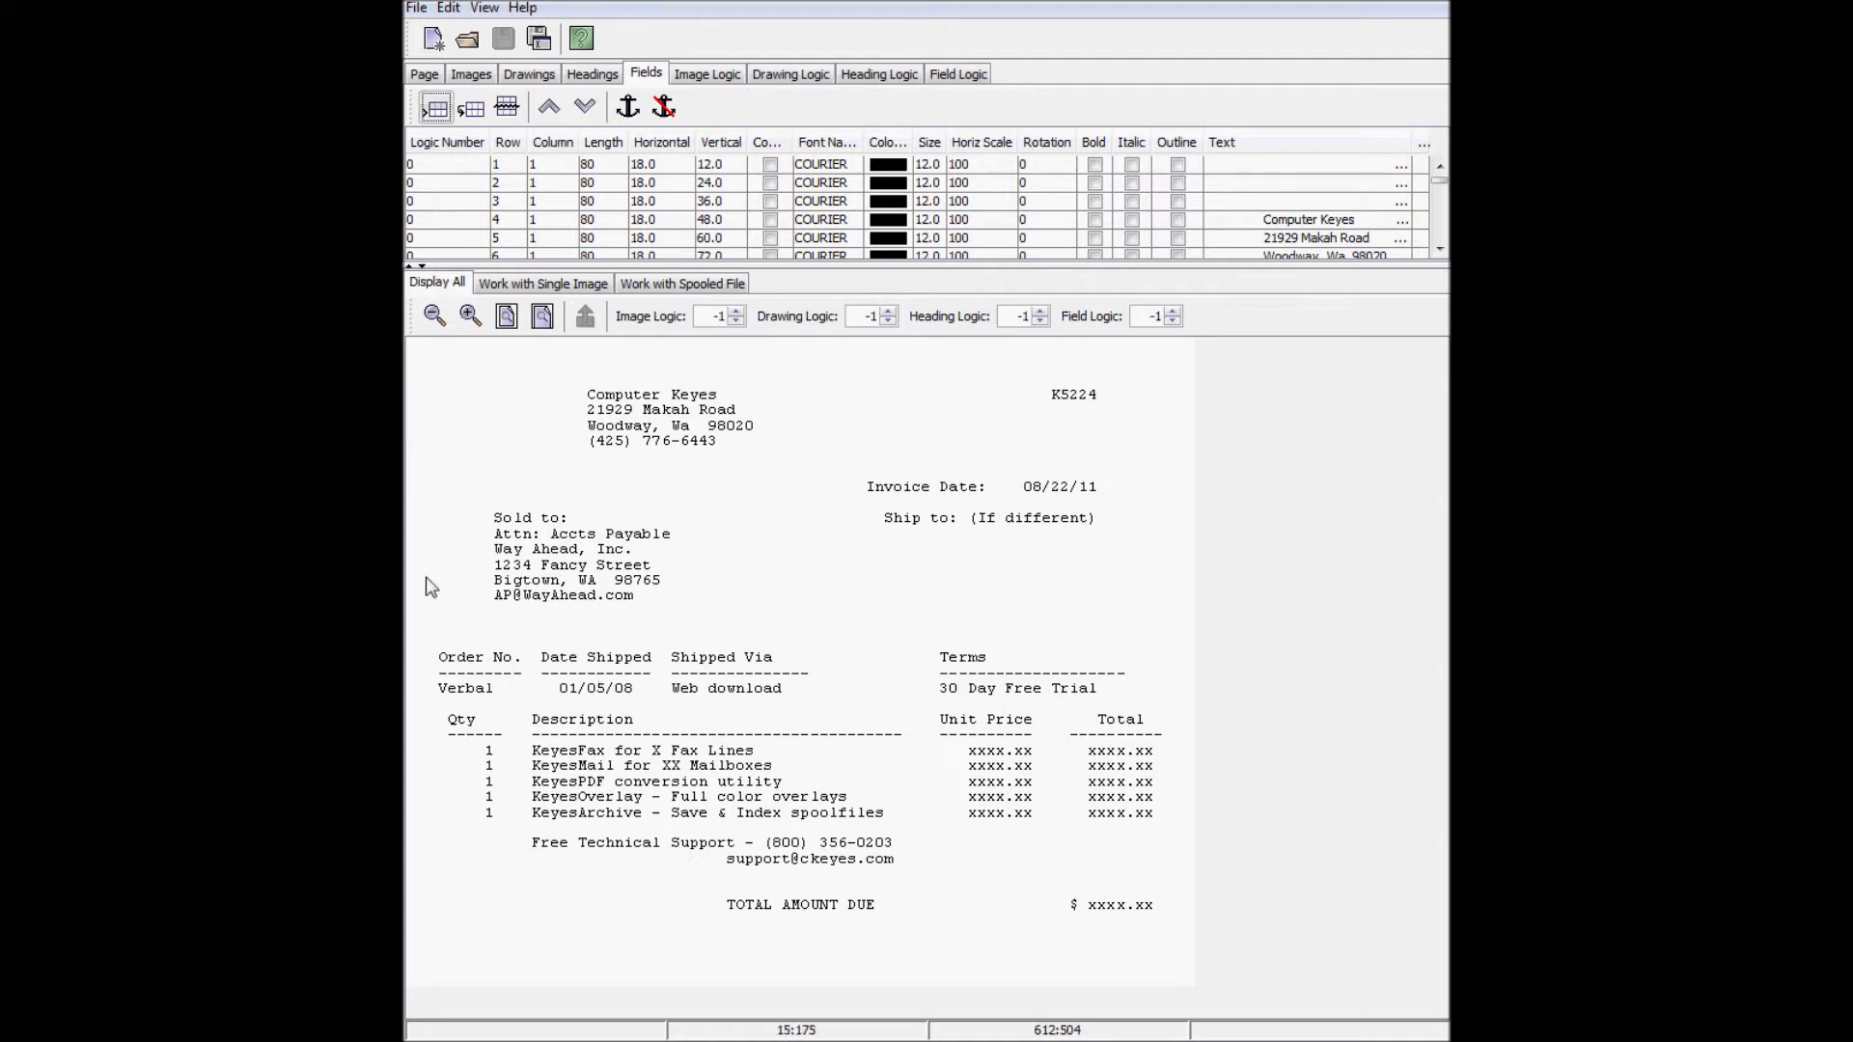
Step: Return via Work with Image and Work with Spooled File to the Display All preview
{"action": "left_click", "coordinate": [565, 293]}
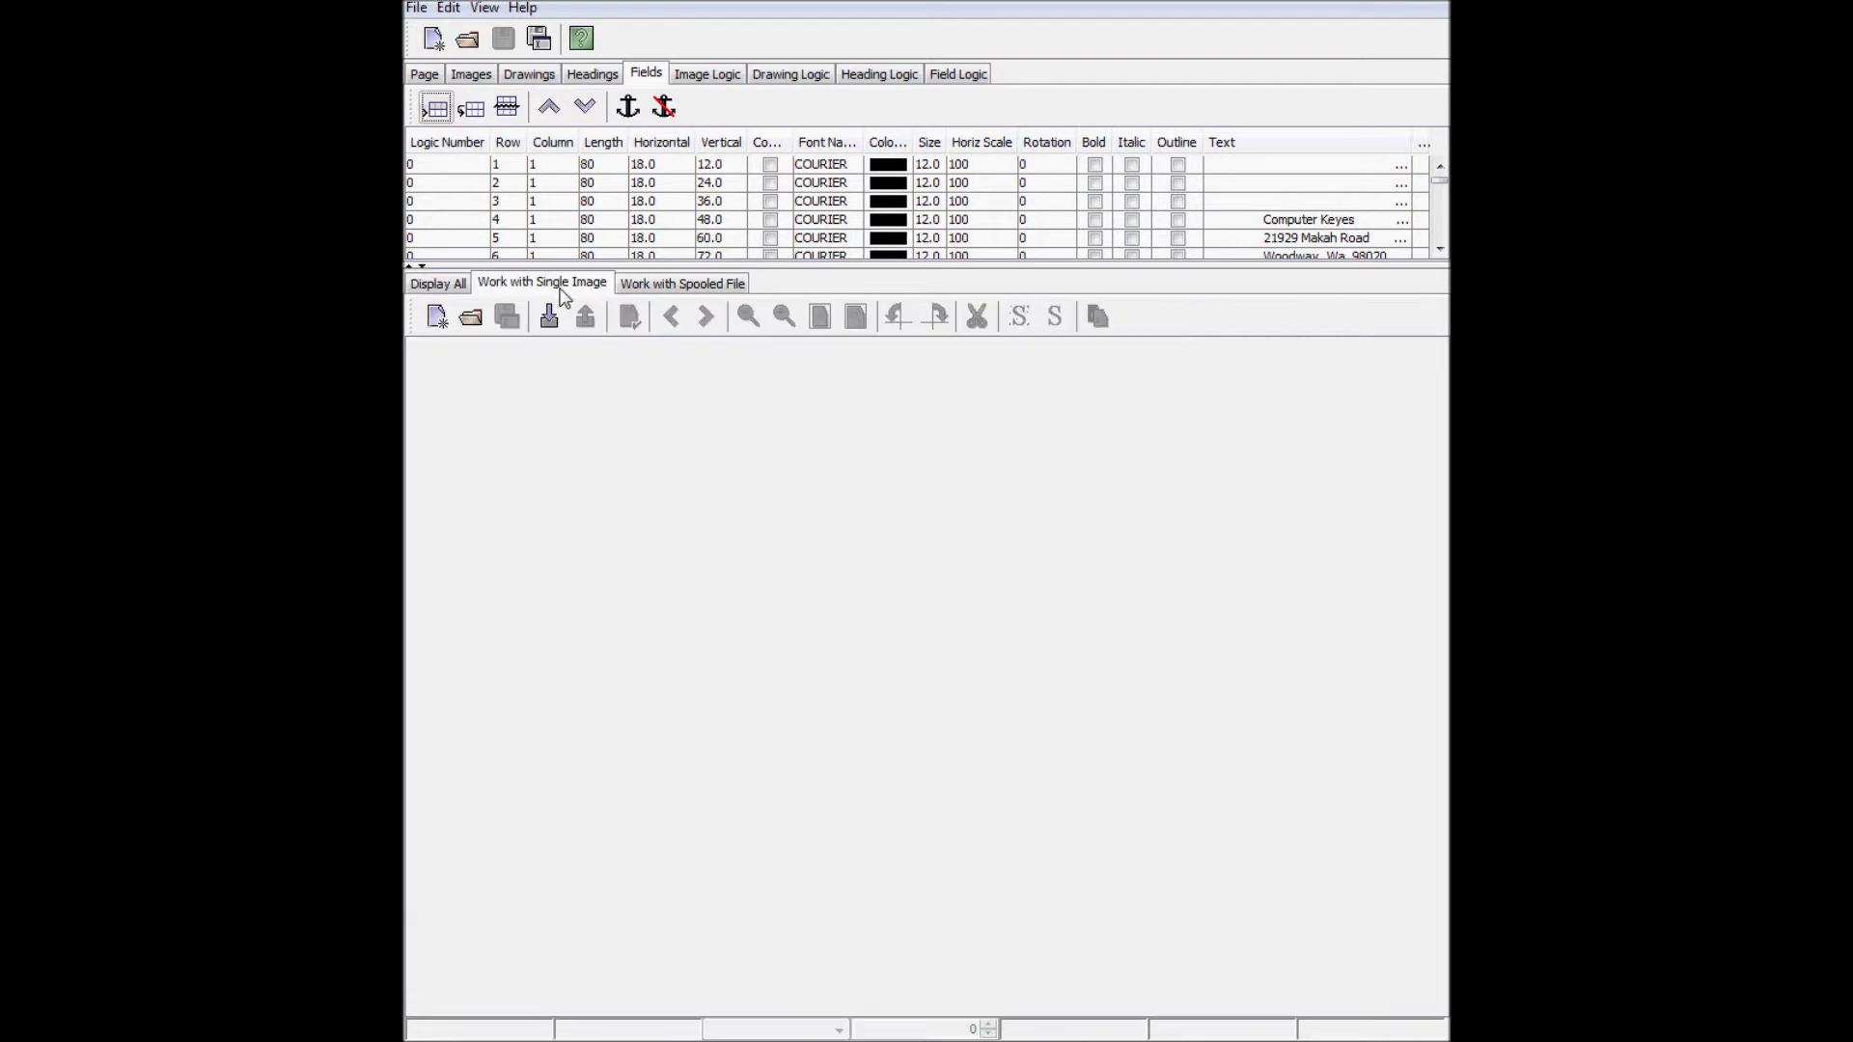
{"action": "left_click", "coordinate": [697, 293]}
{"action": "left_click", "coordinate": [461, 288]}
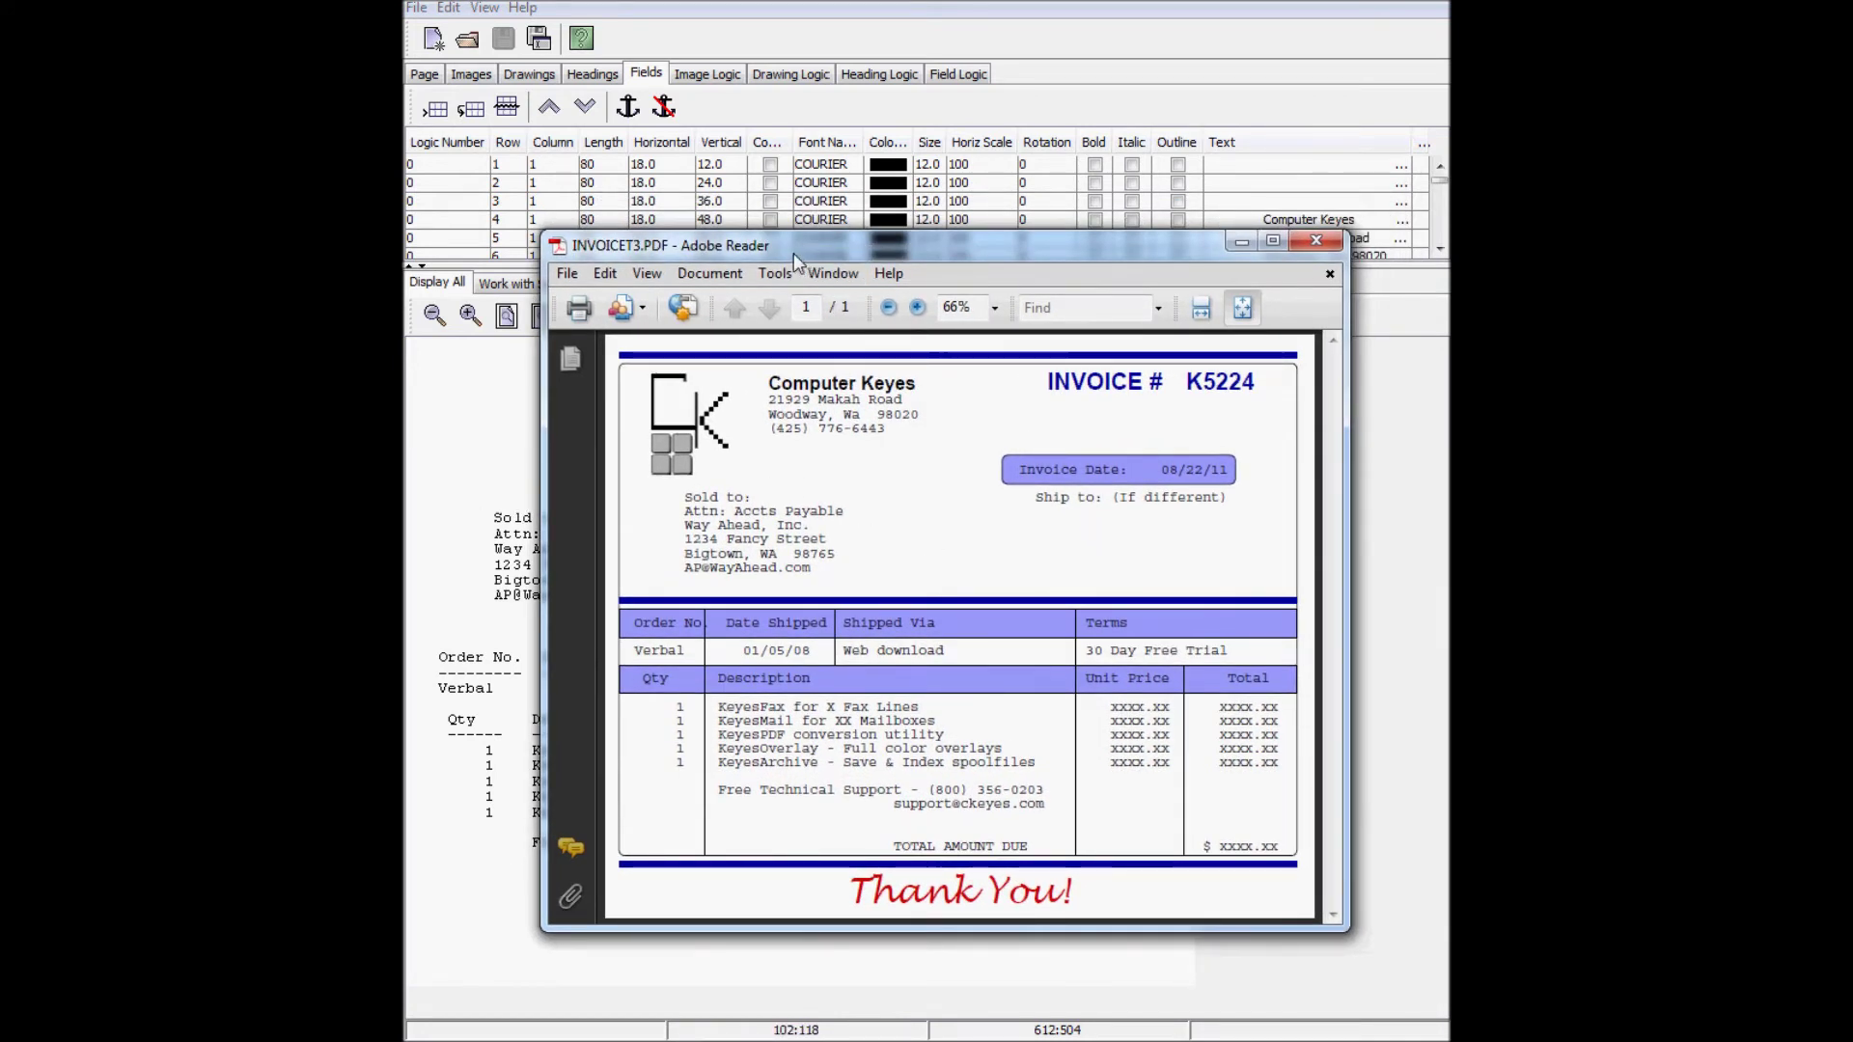
Step: Move the Adobe Reader invoice PDF aside and show the empty Drawings list
{"action": "left_click_drag", "start_coordinate": [793, 253], "coordinate": [1737, 241]}
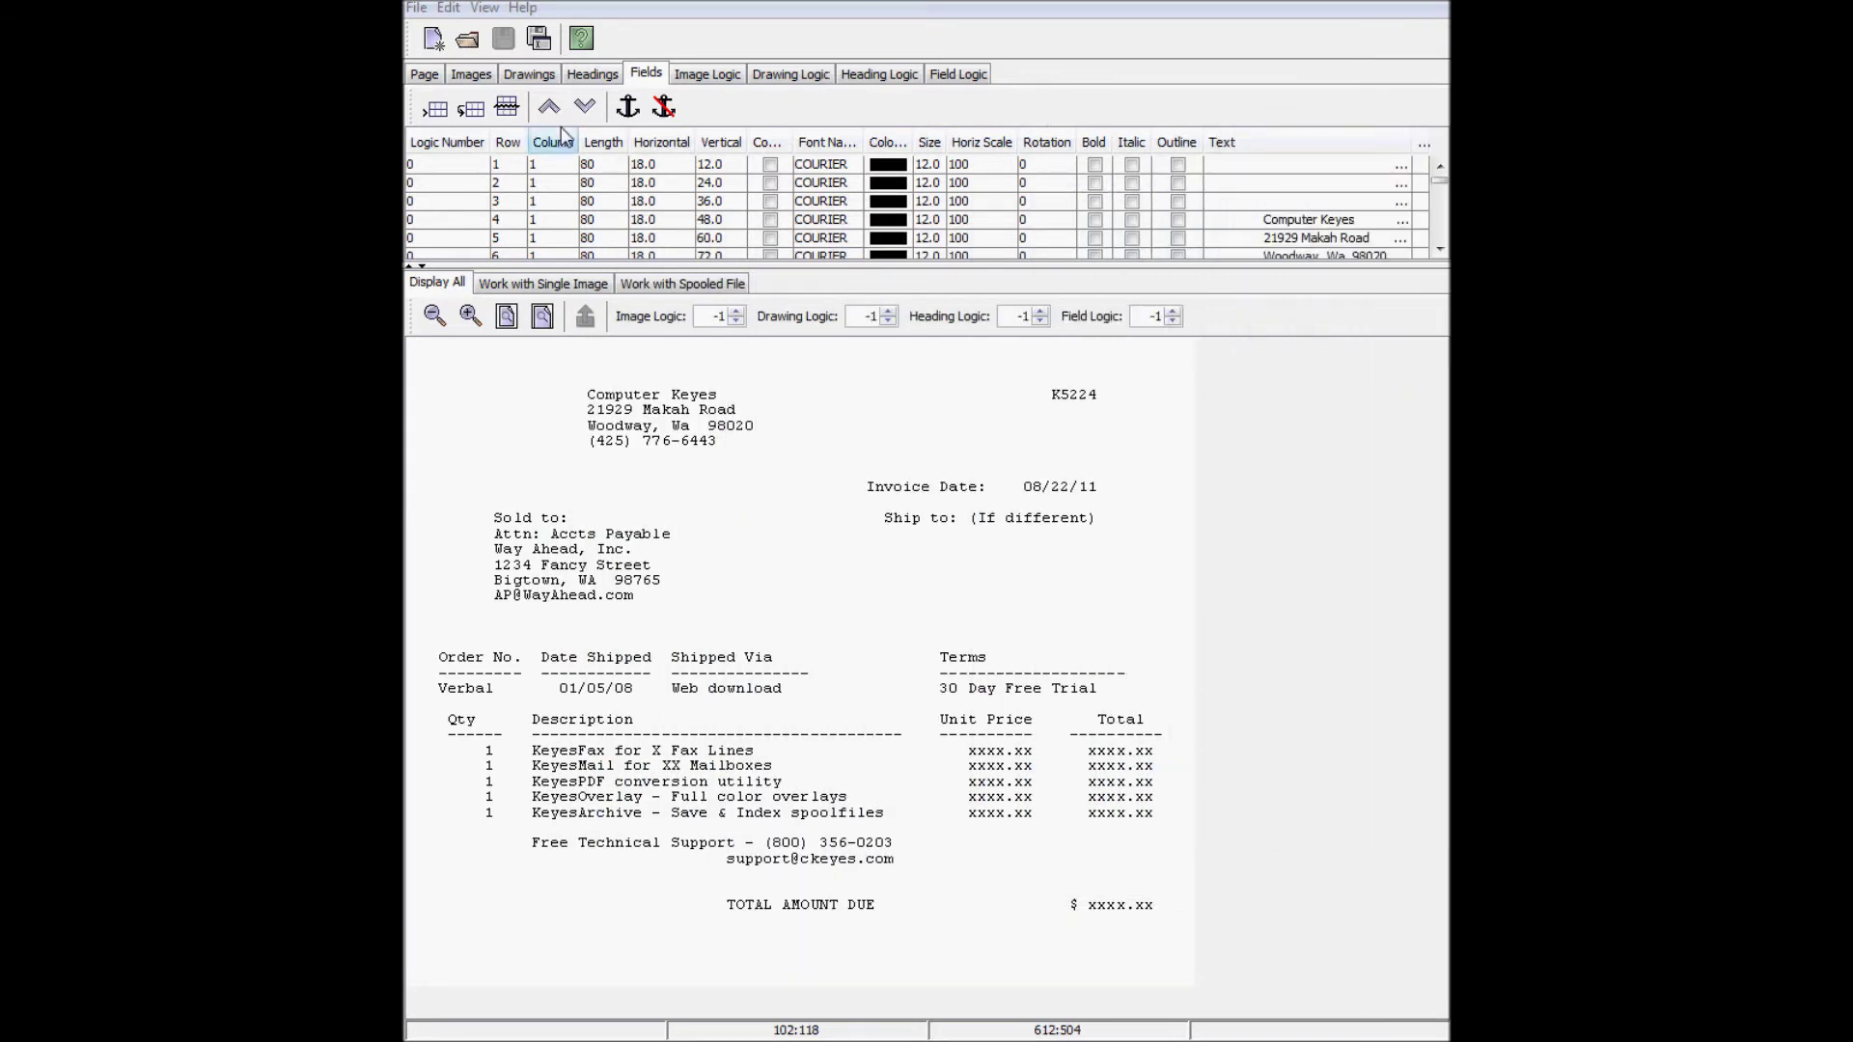
{"action": "left_click", "coordinate": [526, 74]}
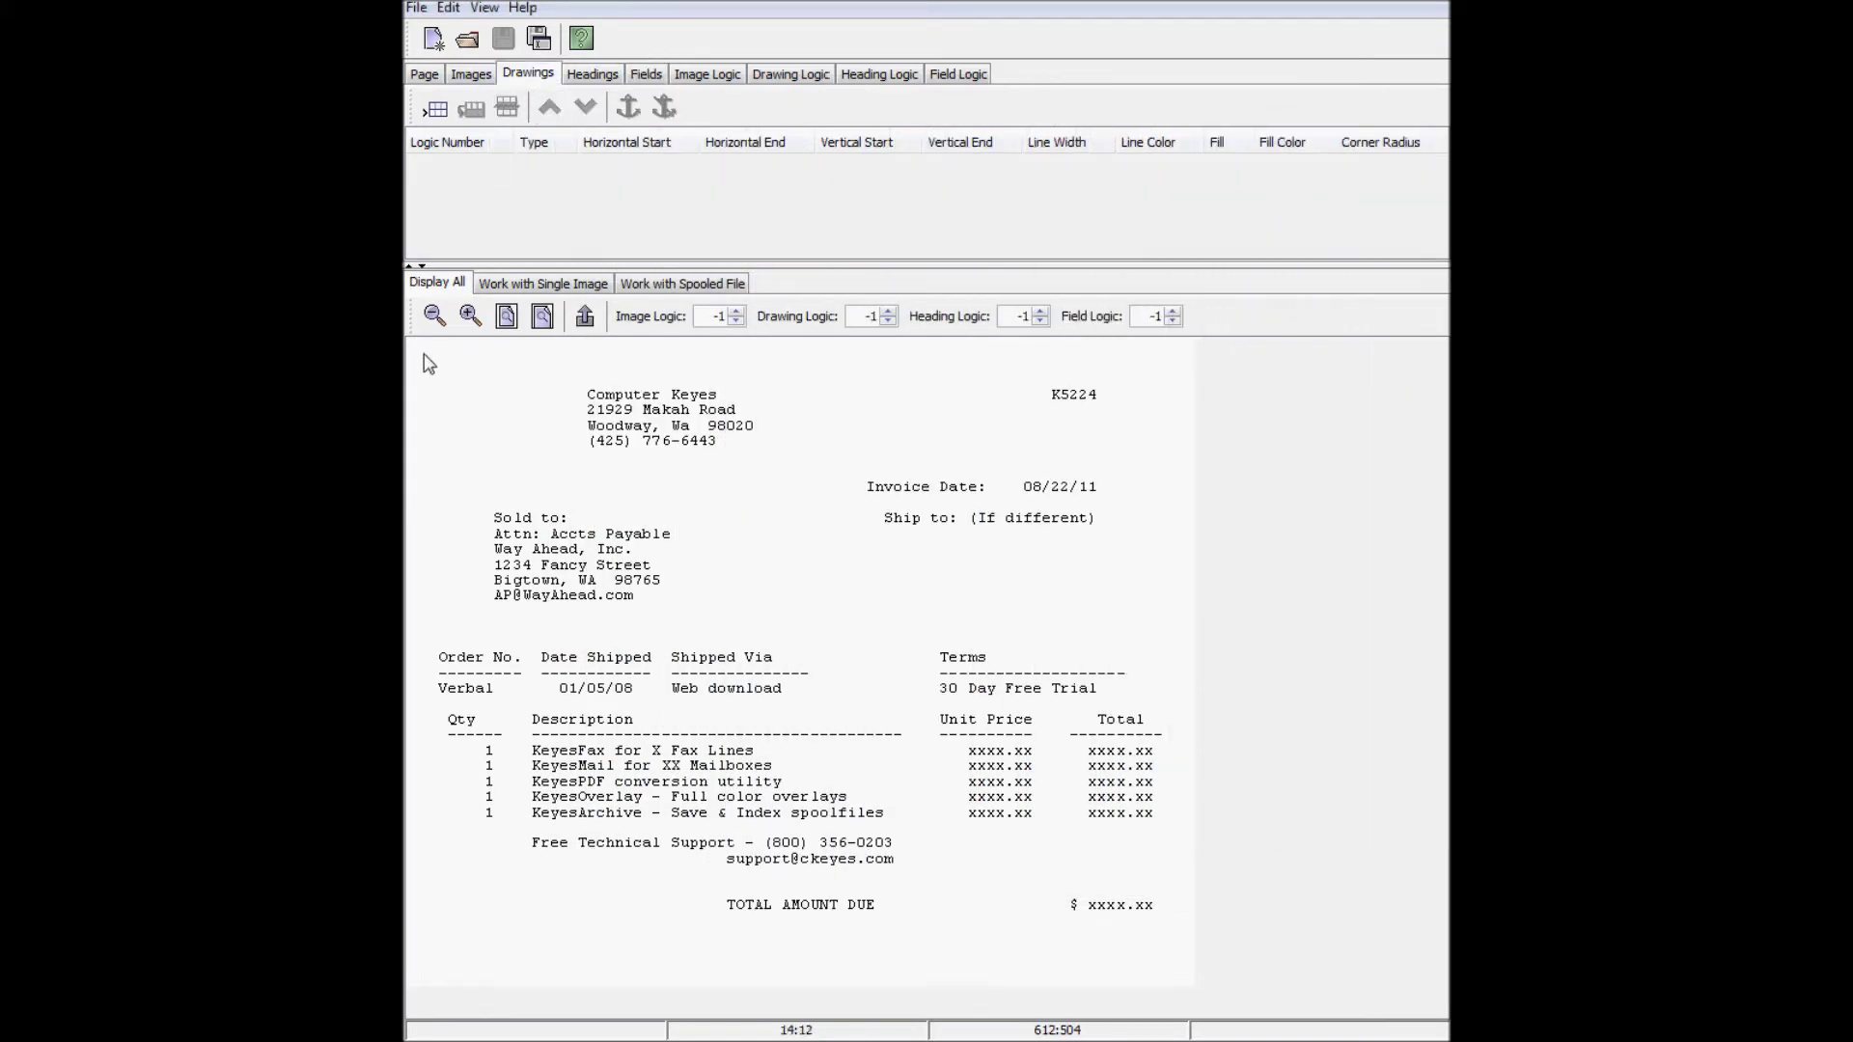
Step: Draw a box around the invoice and set its horizontal span to 12–596
{"action": "mouse_move", "coordinate": [421, 348]}
{"action": "left_mouse_down"}
{"action": "mouse_move", "coordinate": [574, 497]}
{"action": "mouse_move", "coordinate": [766, 736]}
{"action": "mouse_move", "coordinate": [1183, 976]}
{"action": "mouse_move", "coordinate": [1182, 950]}
{"action": "left_mouse_up"}
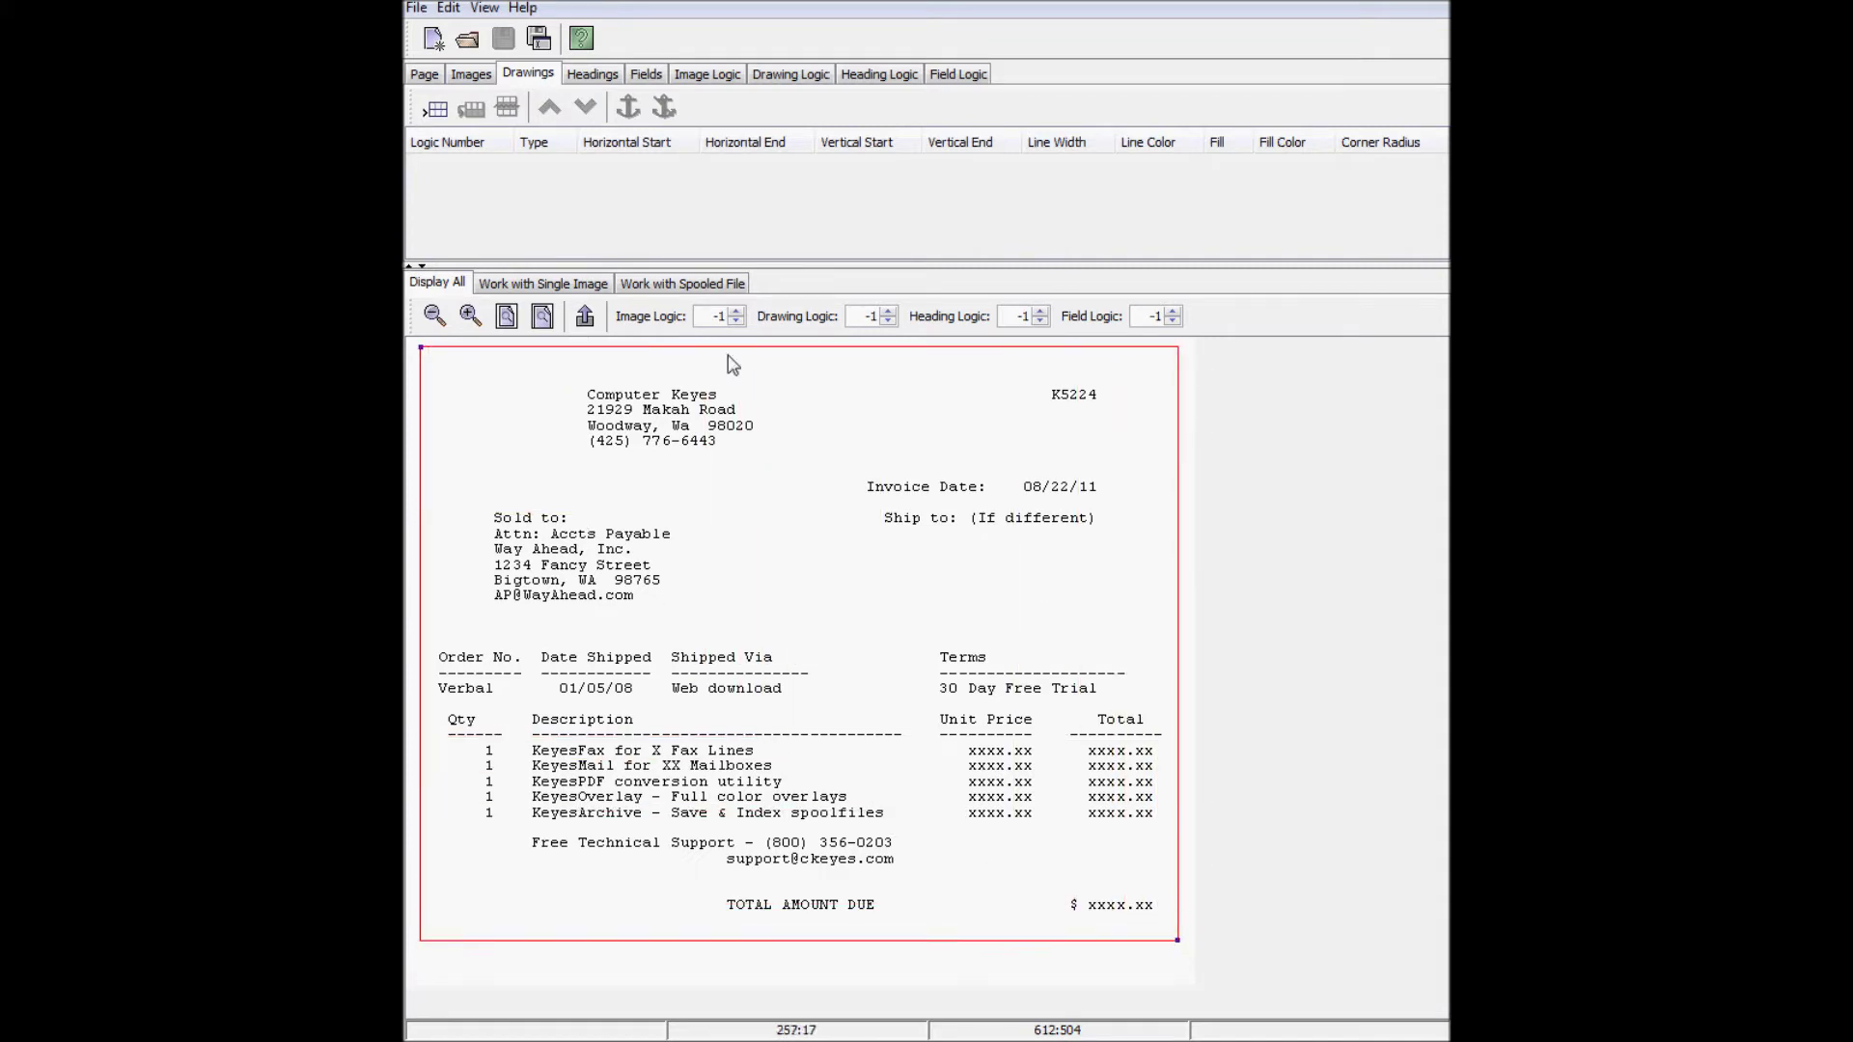
{"action": "left_click", "coordinate": [572, 320]}
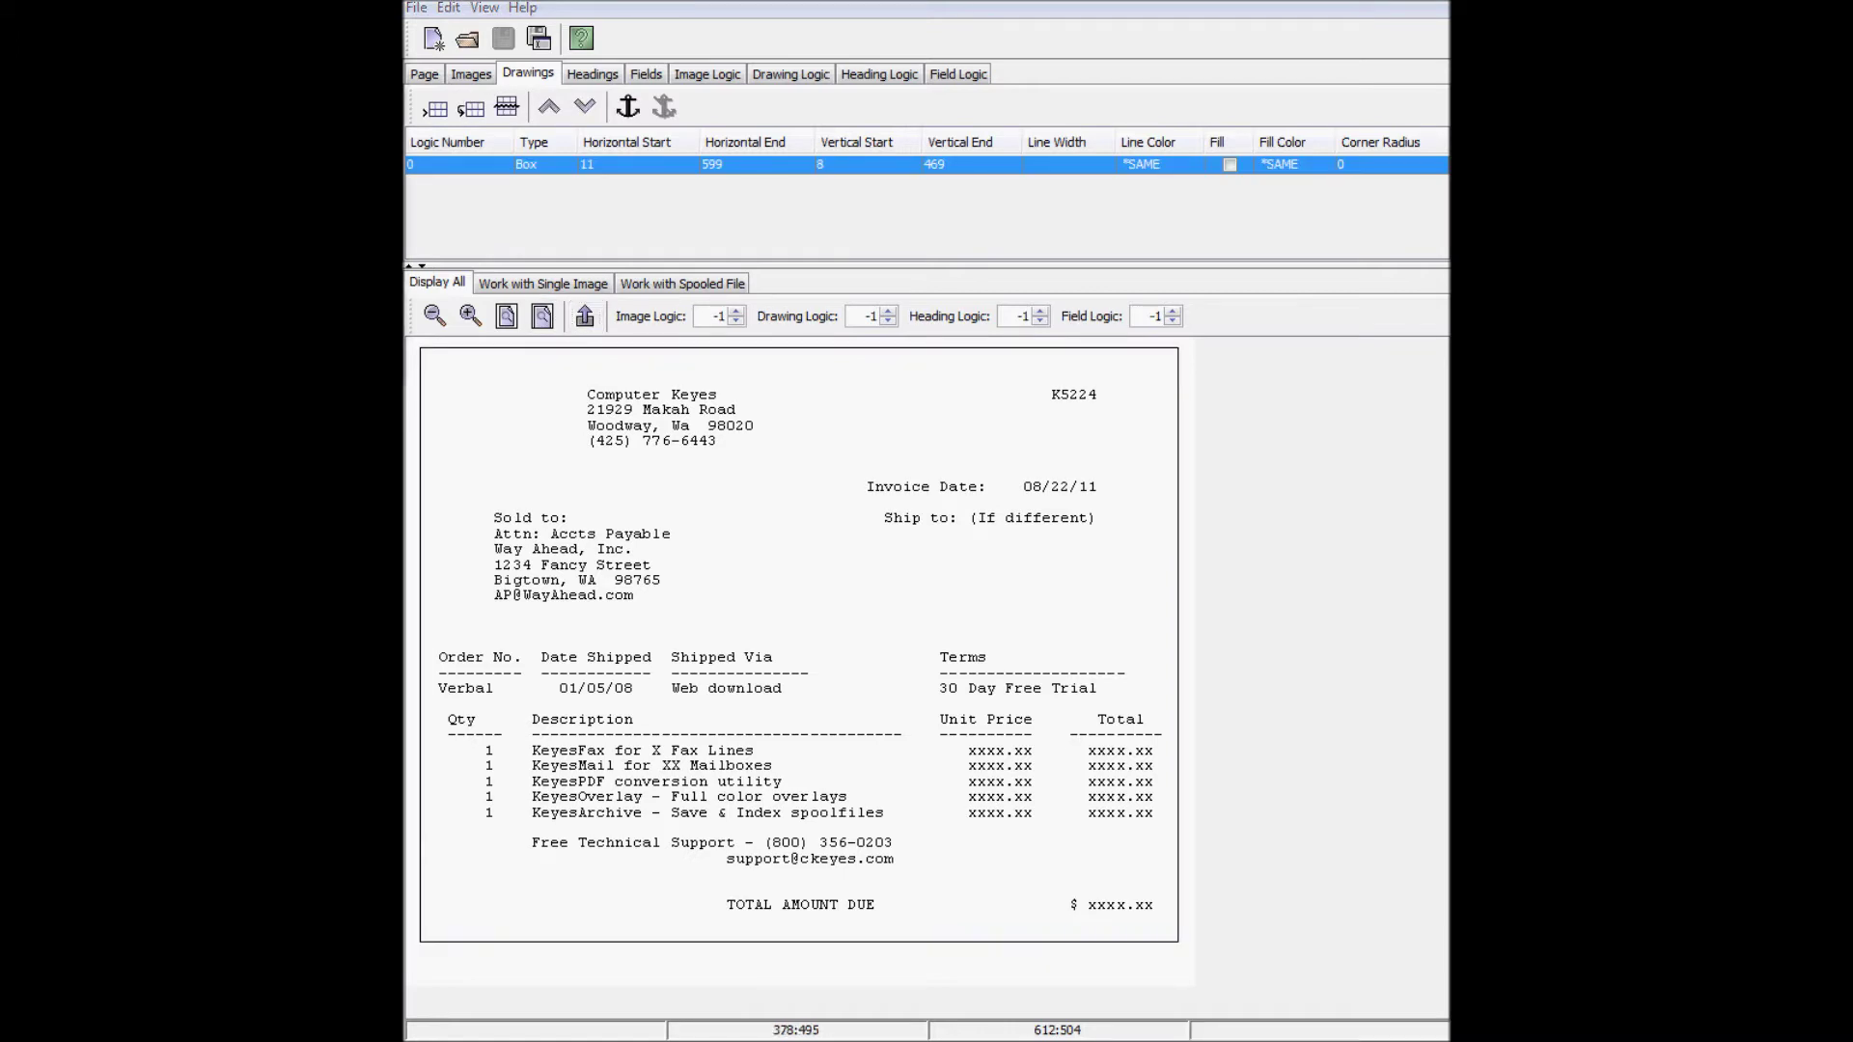
{"action": "double_click", "coordinate": [613, 165]}
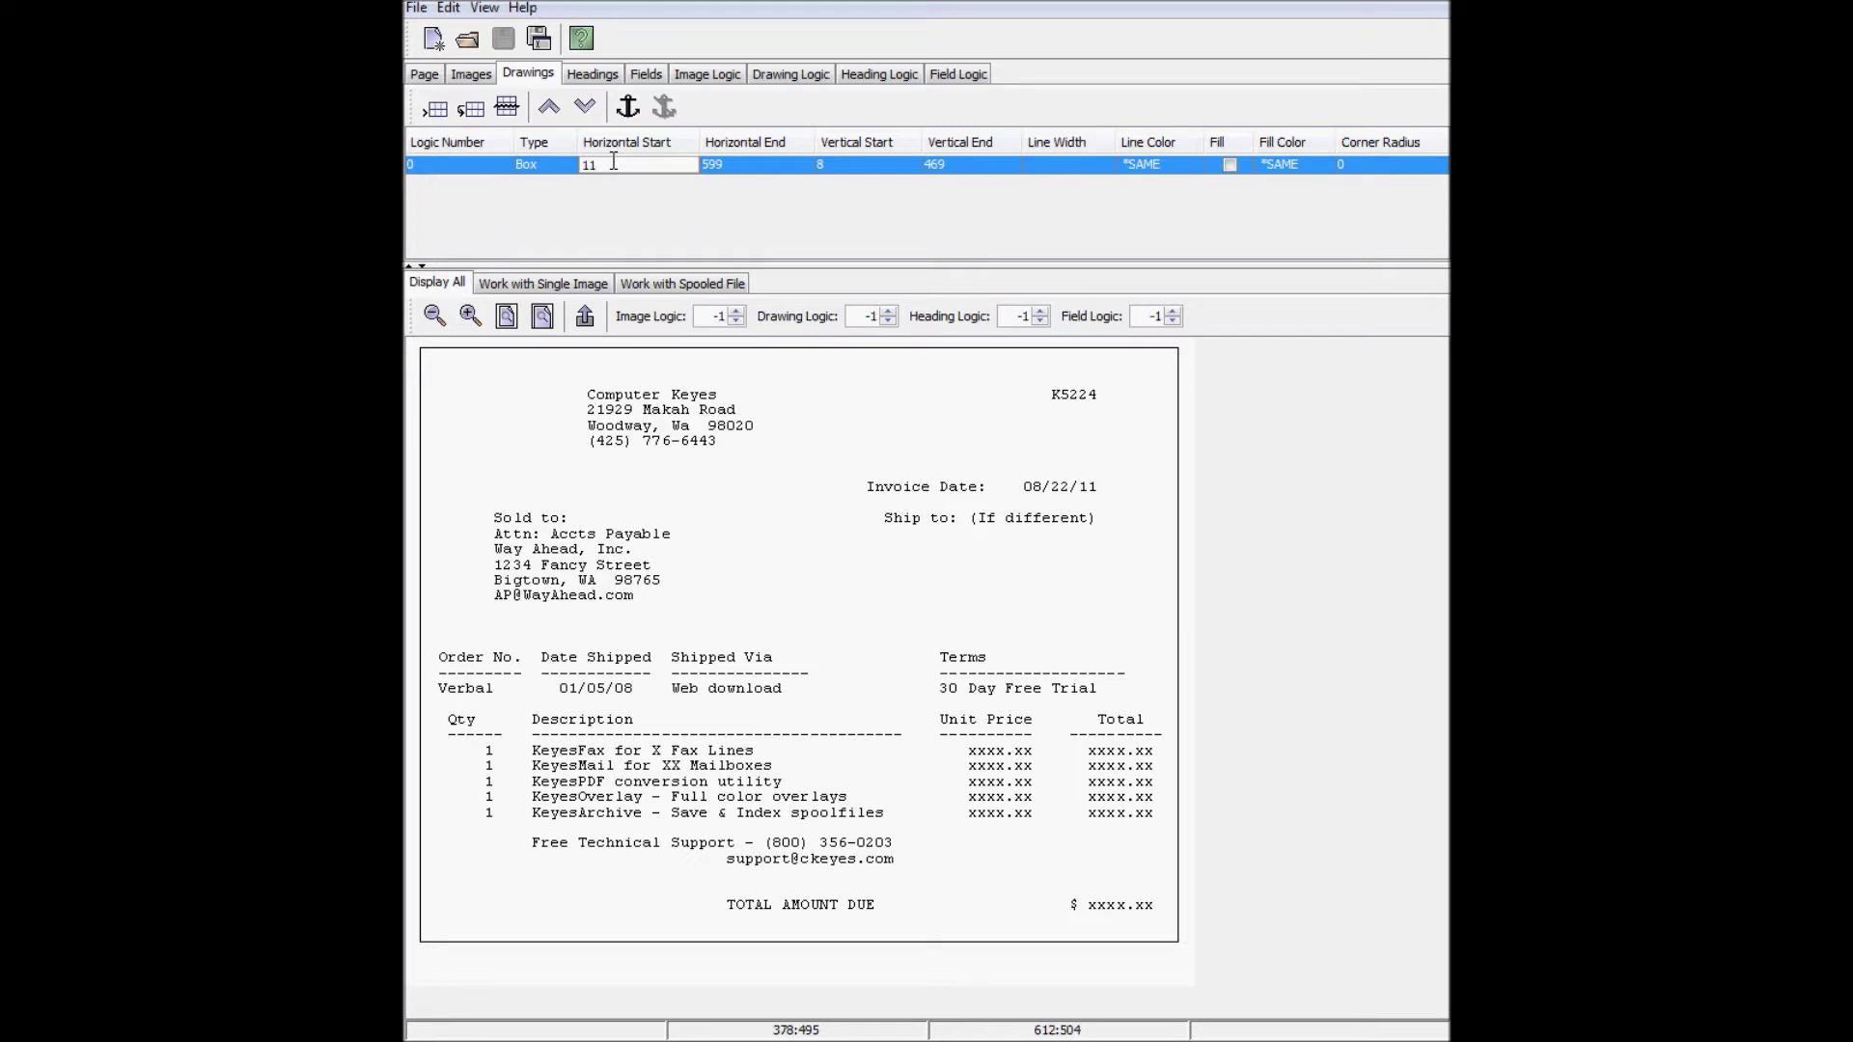
{"action": "key", "text": "Return"}
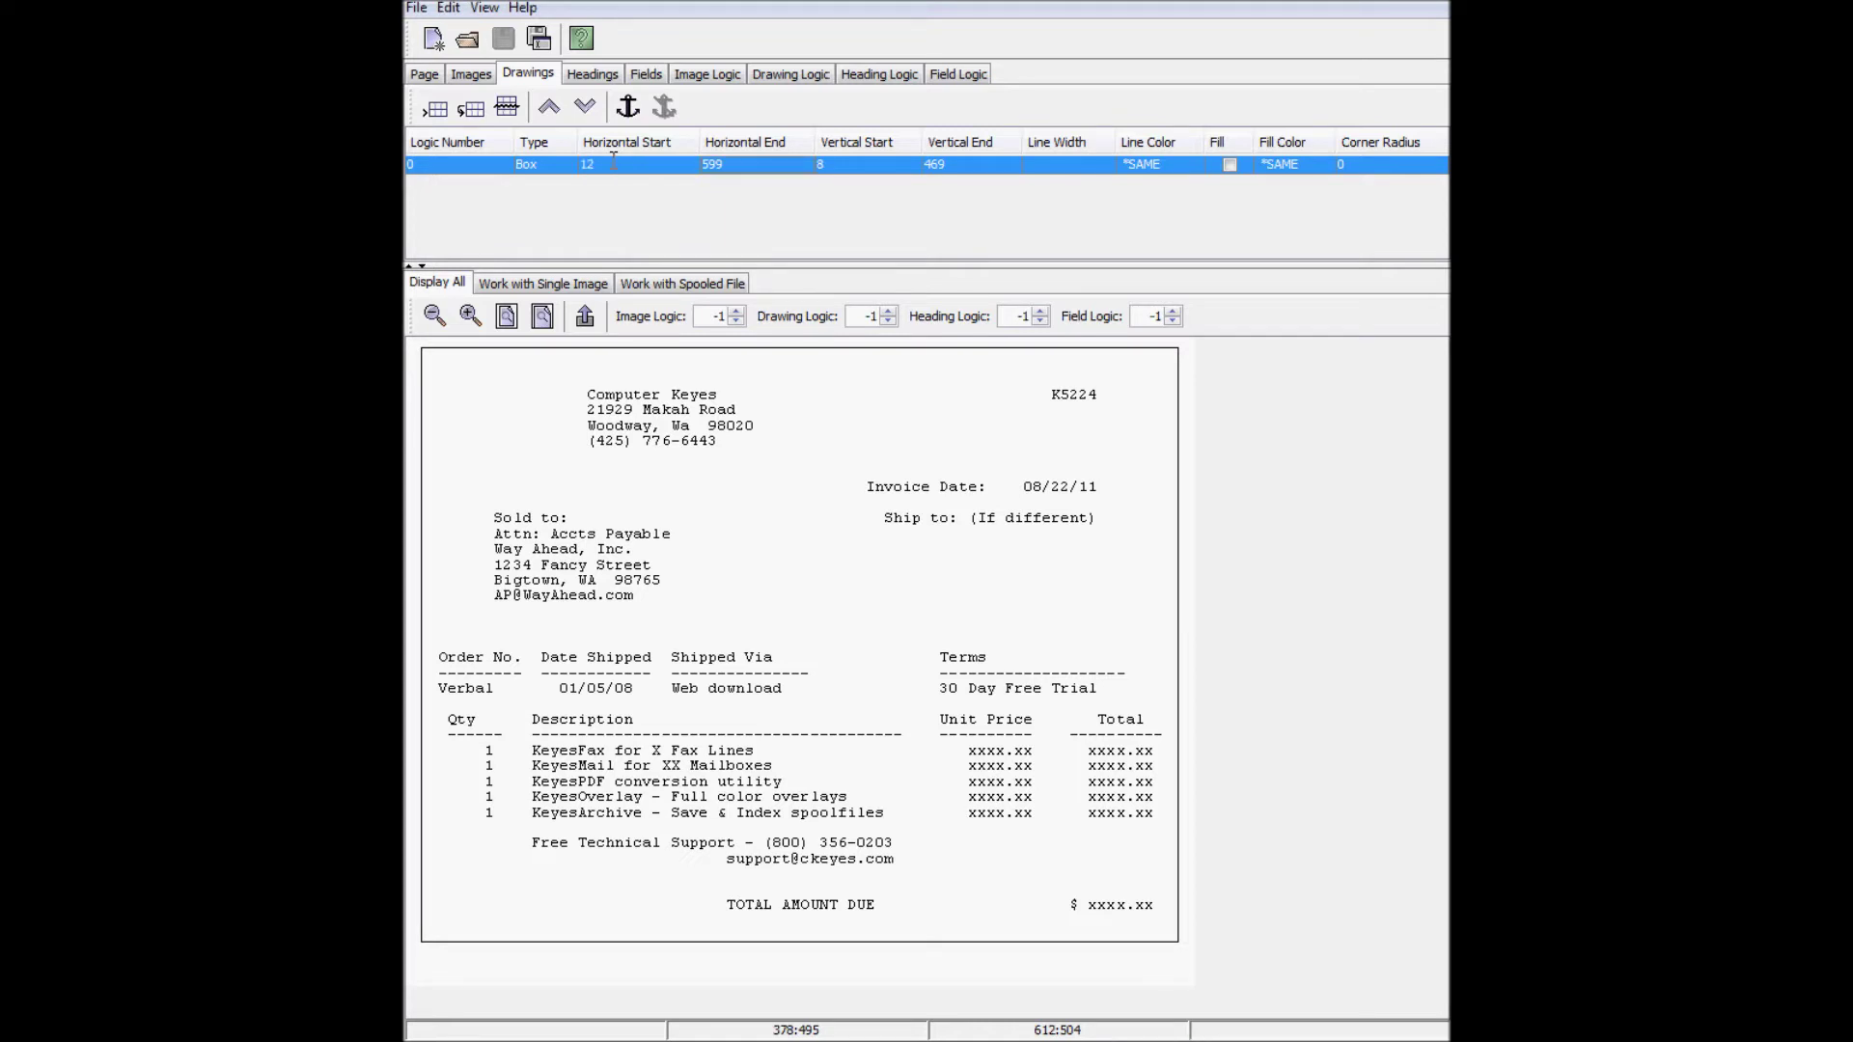
{"action": "key", "text": "Tab"}
{"action": "type", "text": "596"}
{"action": "key", "text": "Return"}
Step: Set the box's vertical span to 25–450 and its corner radius to 5
{"action": "key", "text": "Tab"}
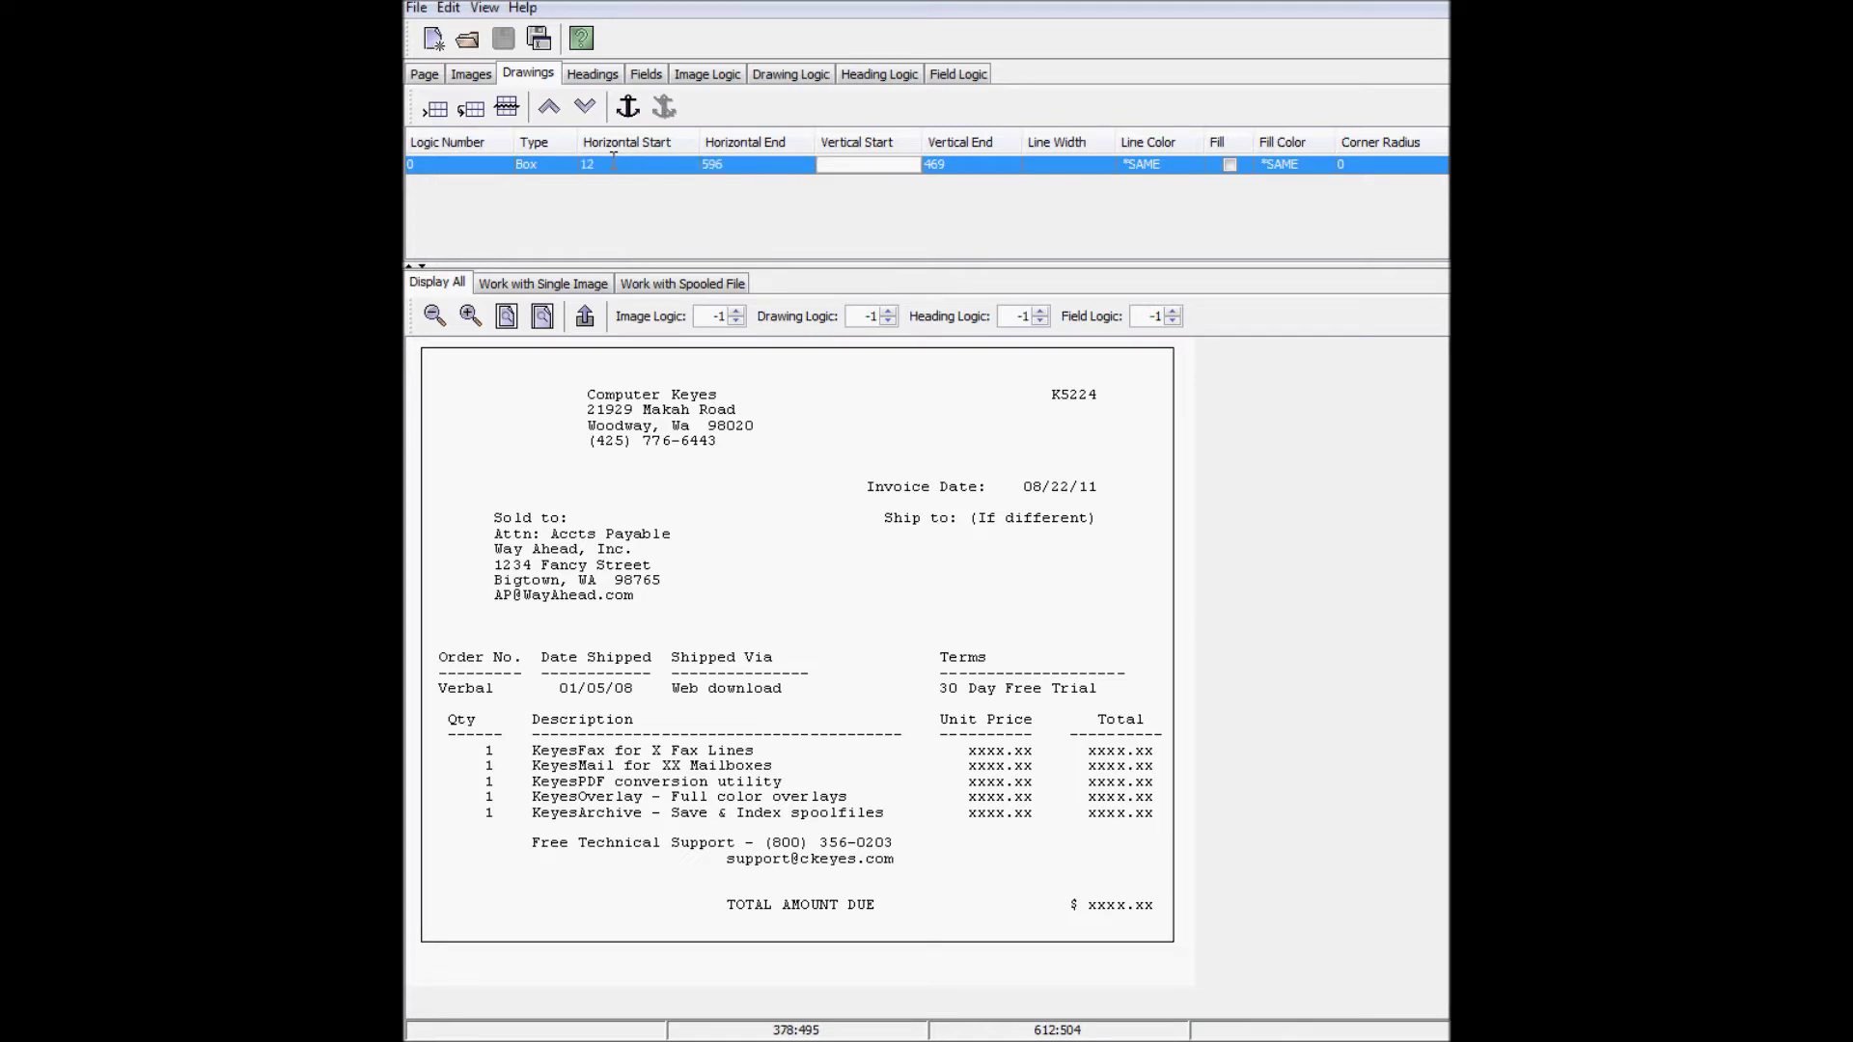
{"action": "type", "text": "25"}
{"action": "key", "text": "Return"}
{"action": "key", "text": "Tab"}
{"action": "type", "text": "4"}
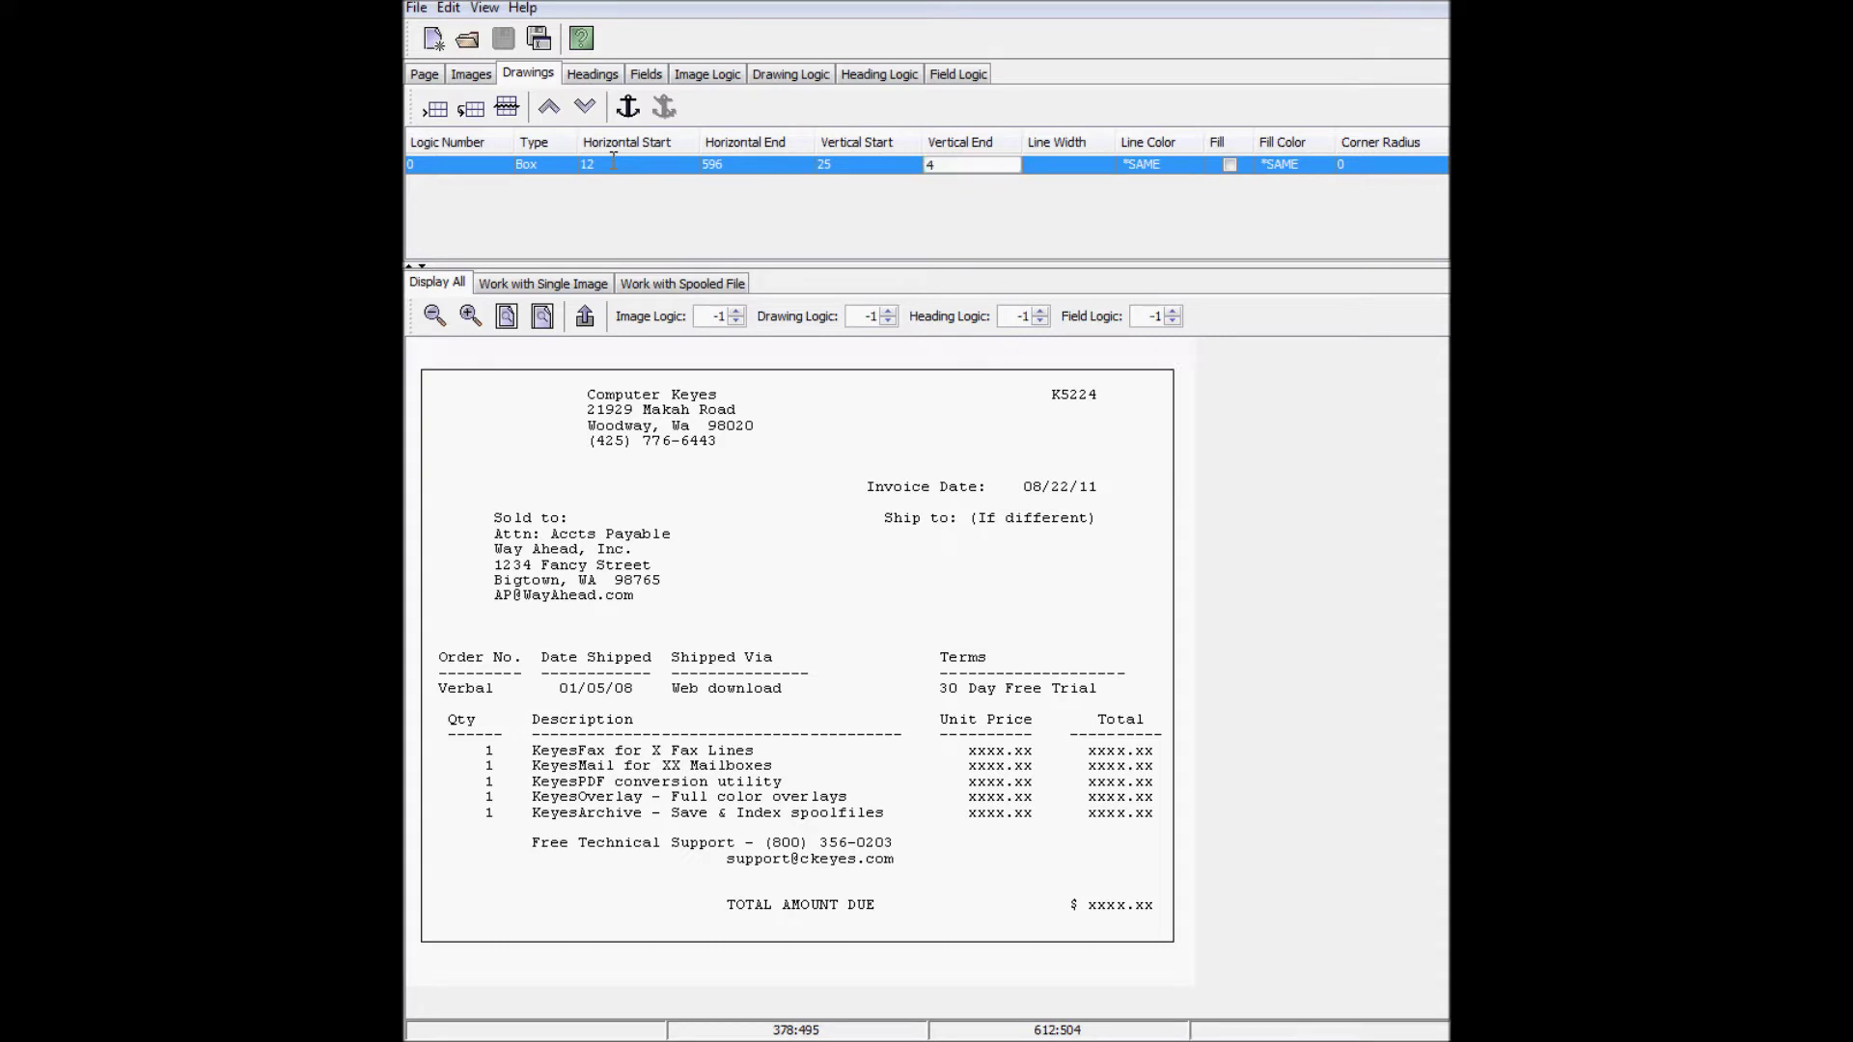
{"action": "key", "text": "Return"}
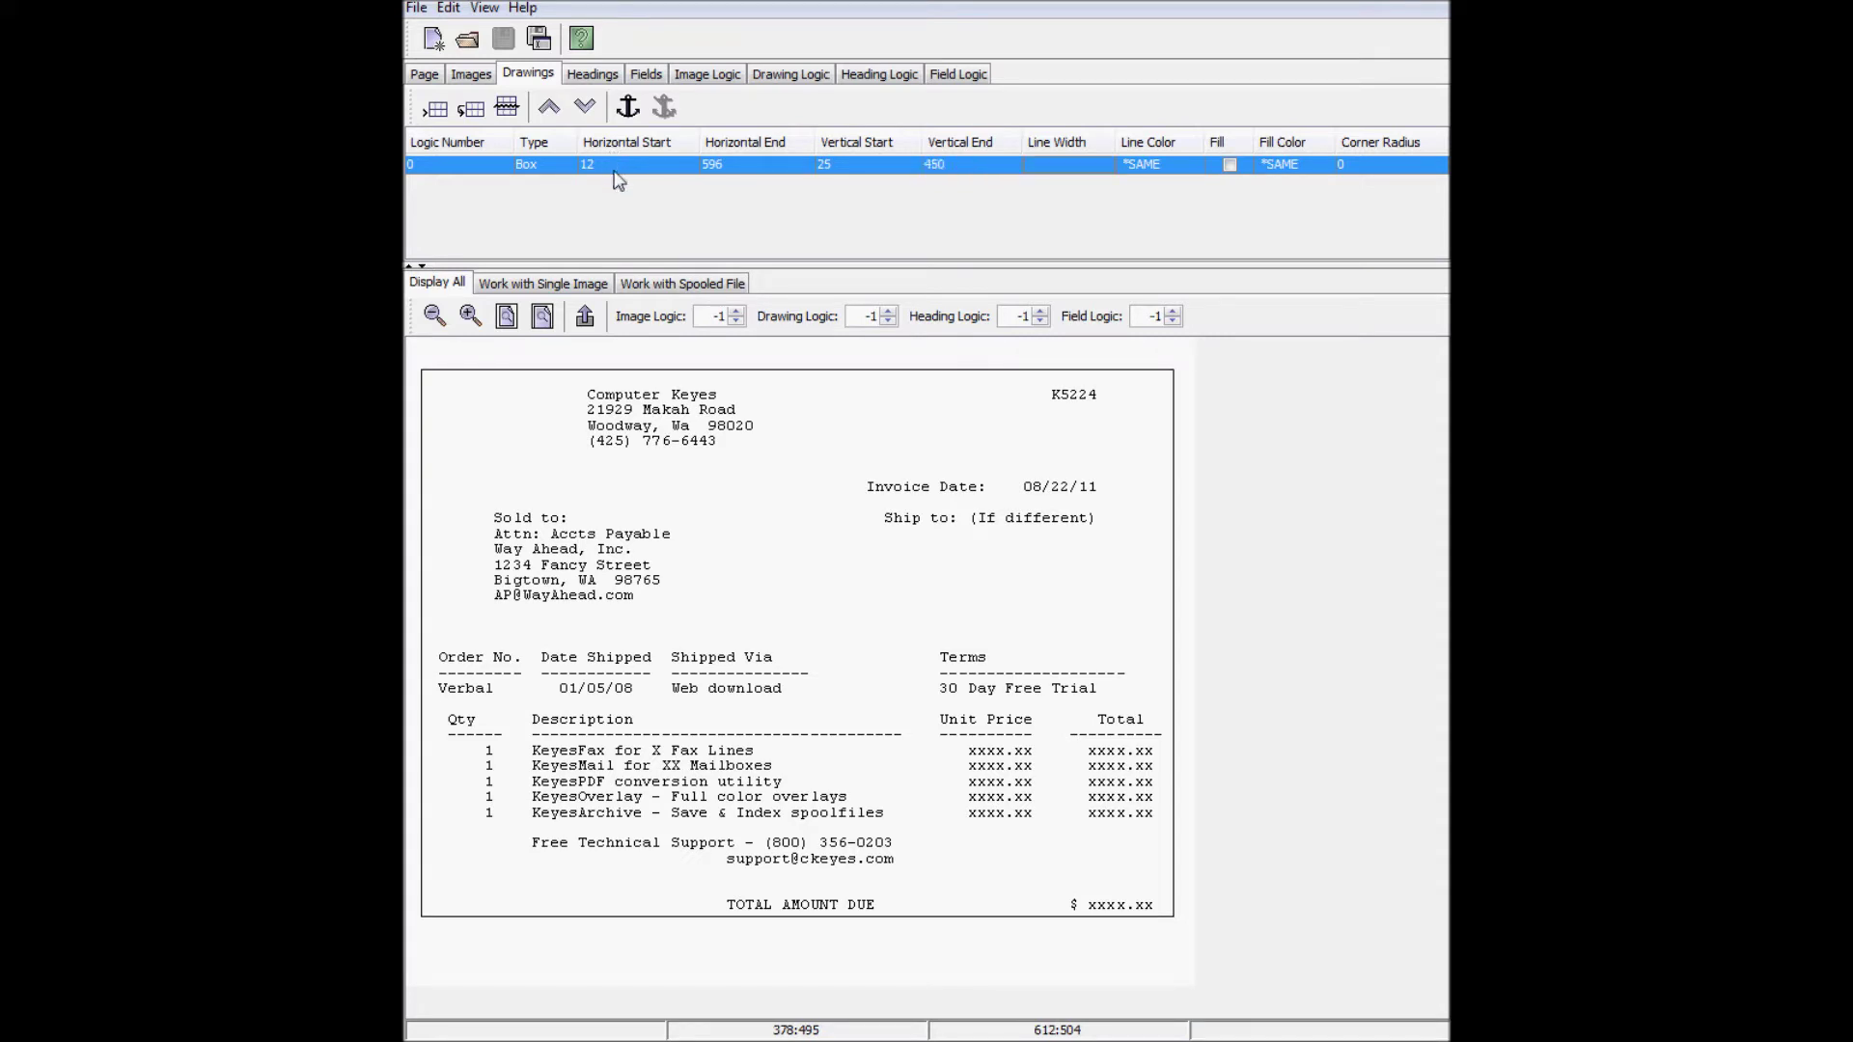
{"action": "double_click", "coordinate": [1378, 166]}
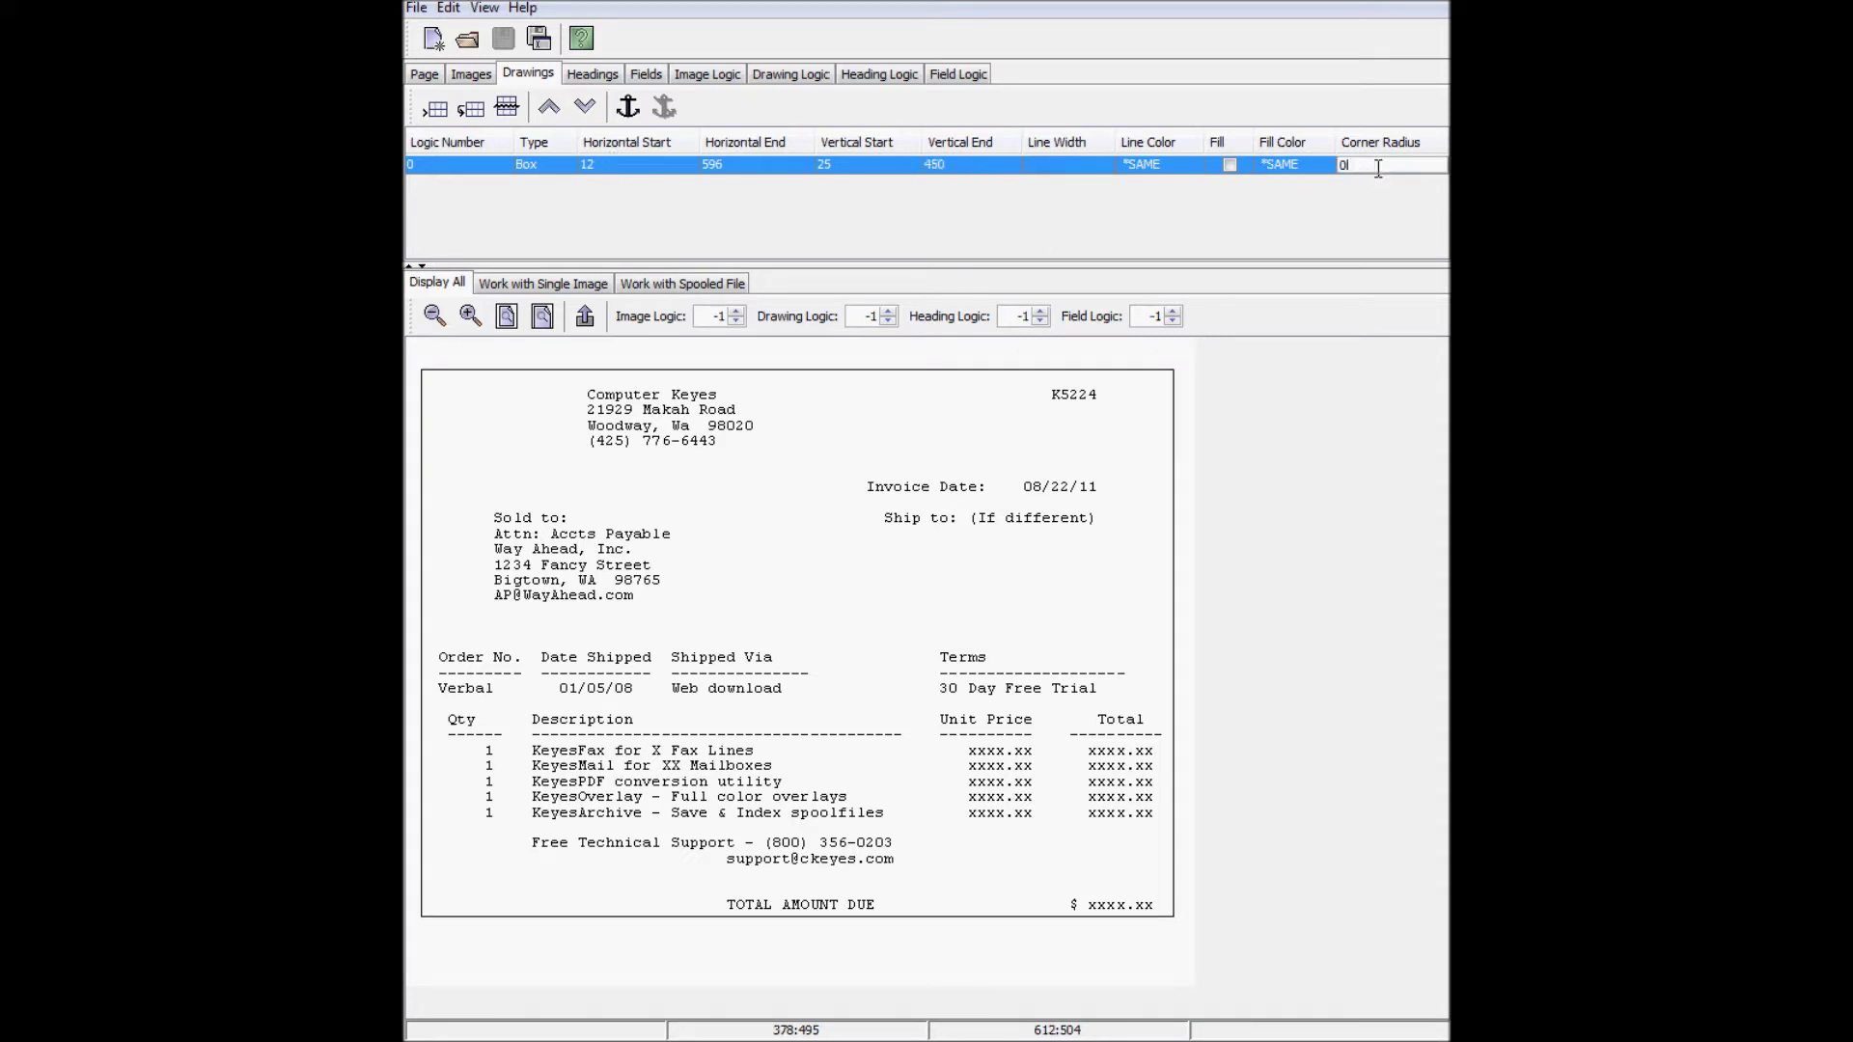
{"action": "type", "text": "5"}
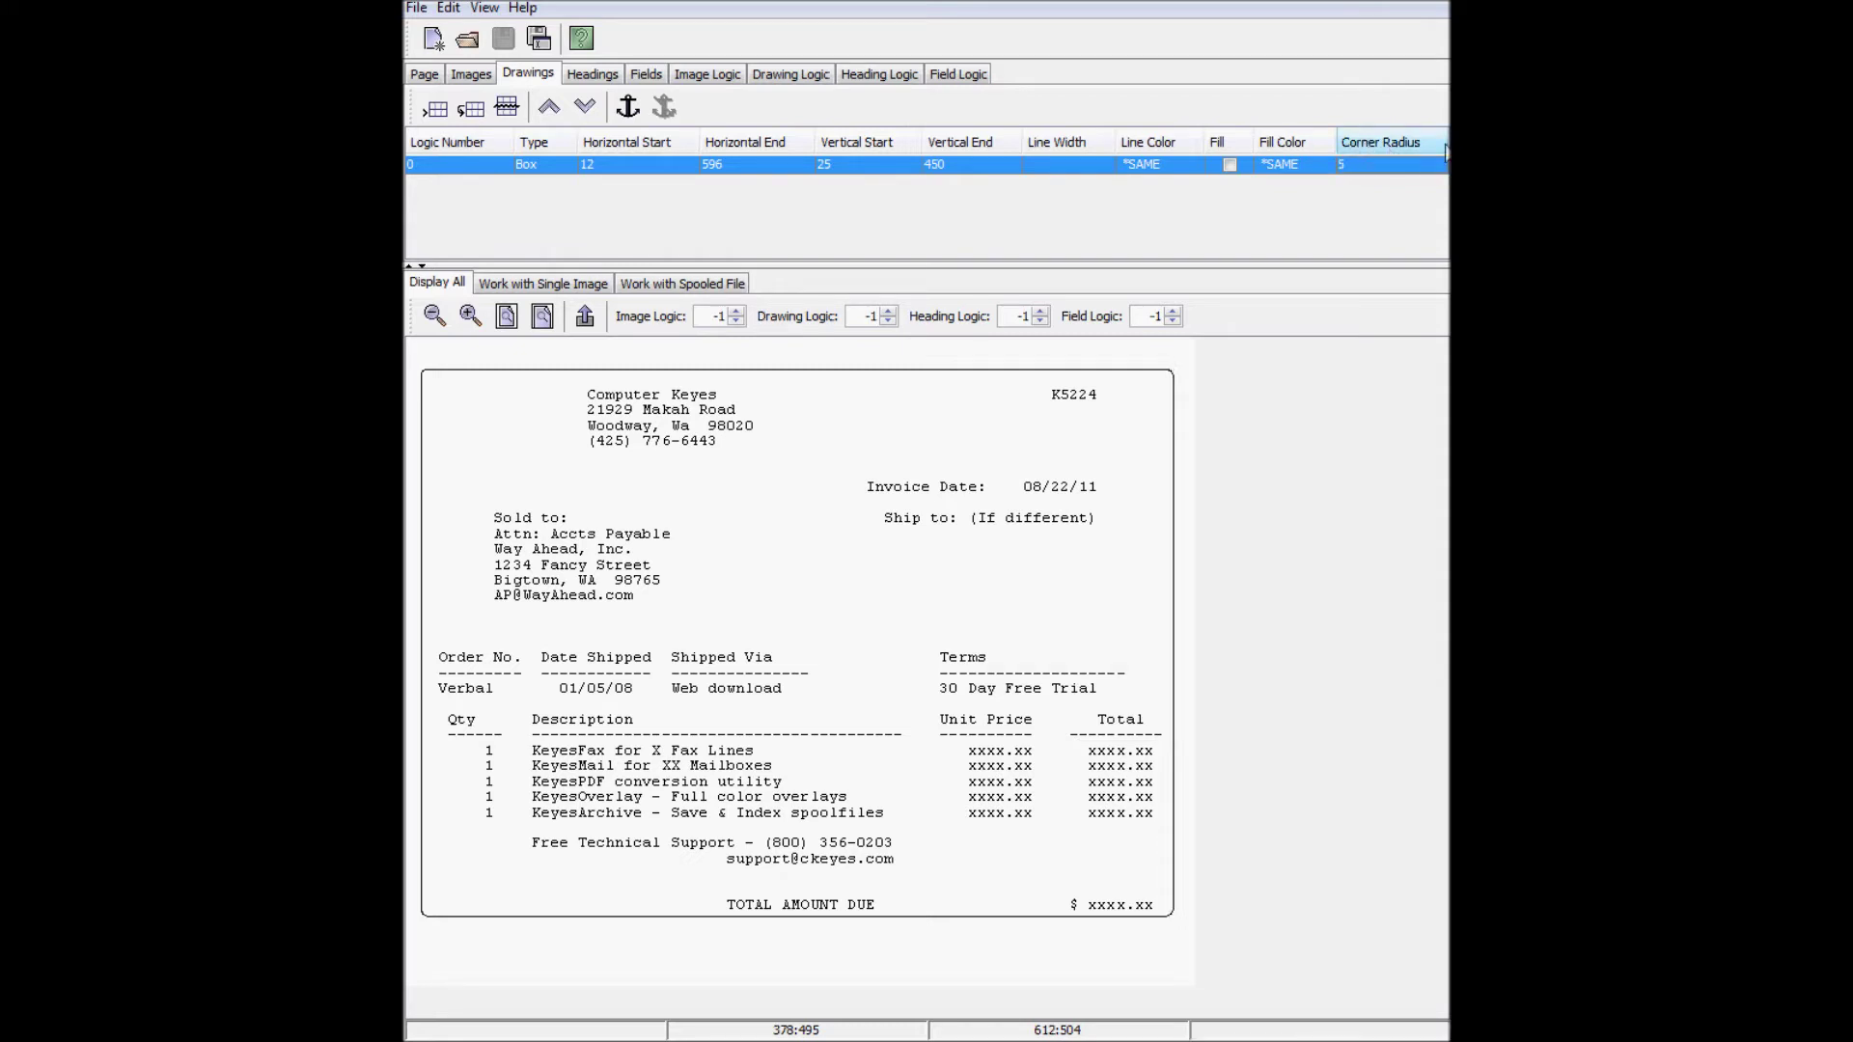
{"action": "key", "text": "Return"}
{"action": "left_click_drag", "start_coordinate": [1308, 227], "coordinate": [796, 270]}
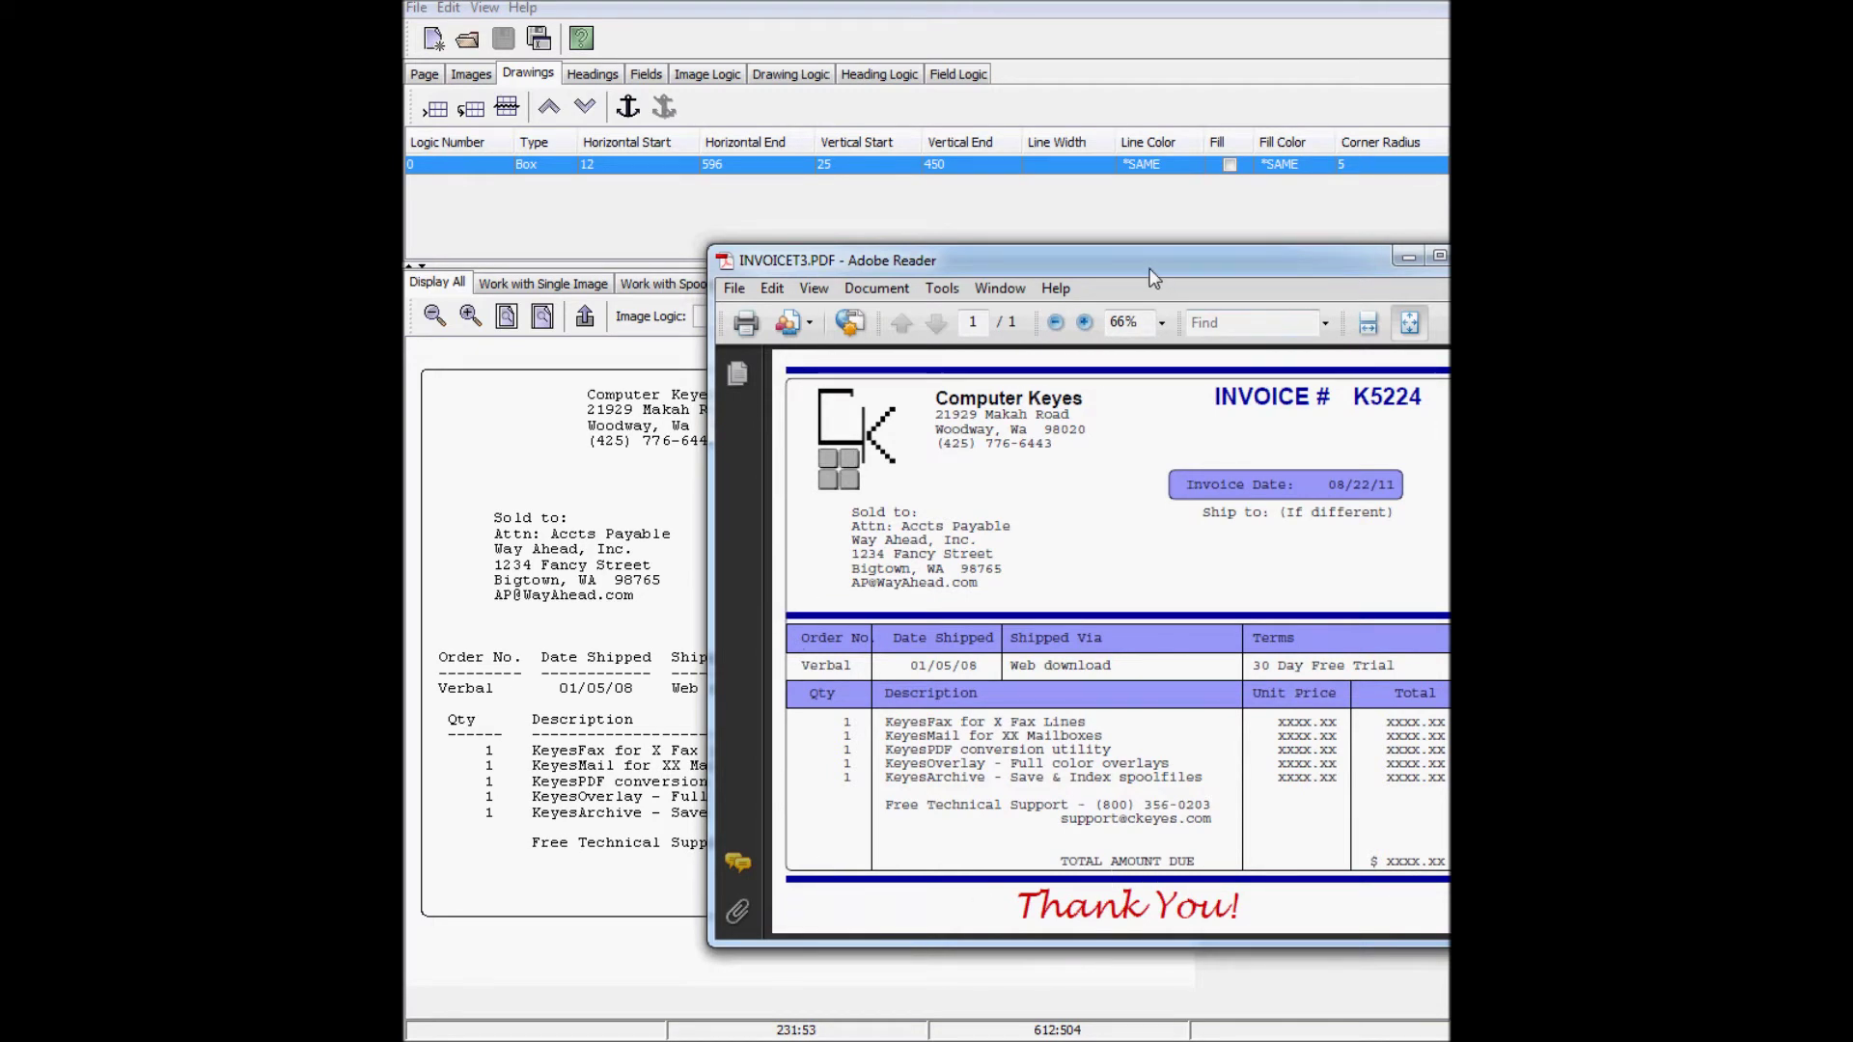
Step: Draw a line across the top of the page and add it, spanning 12–596 at vertical 17
{"action": "left_click_drag", "start_coordinate": [1153, 278], "coordinate": [1852, 282]}
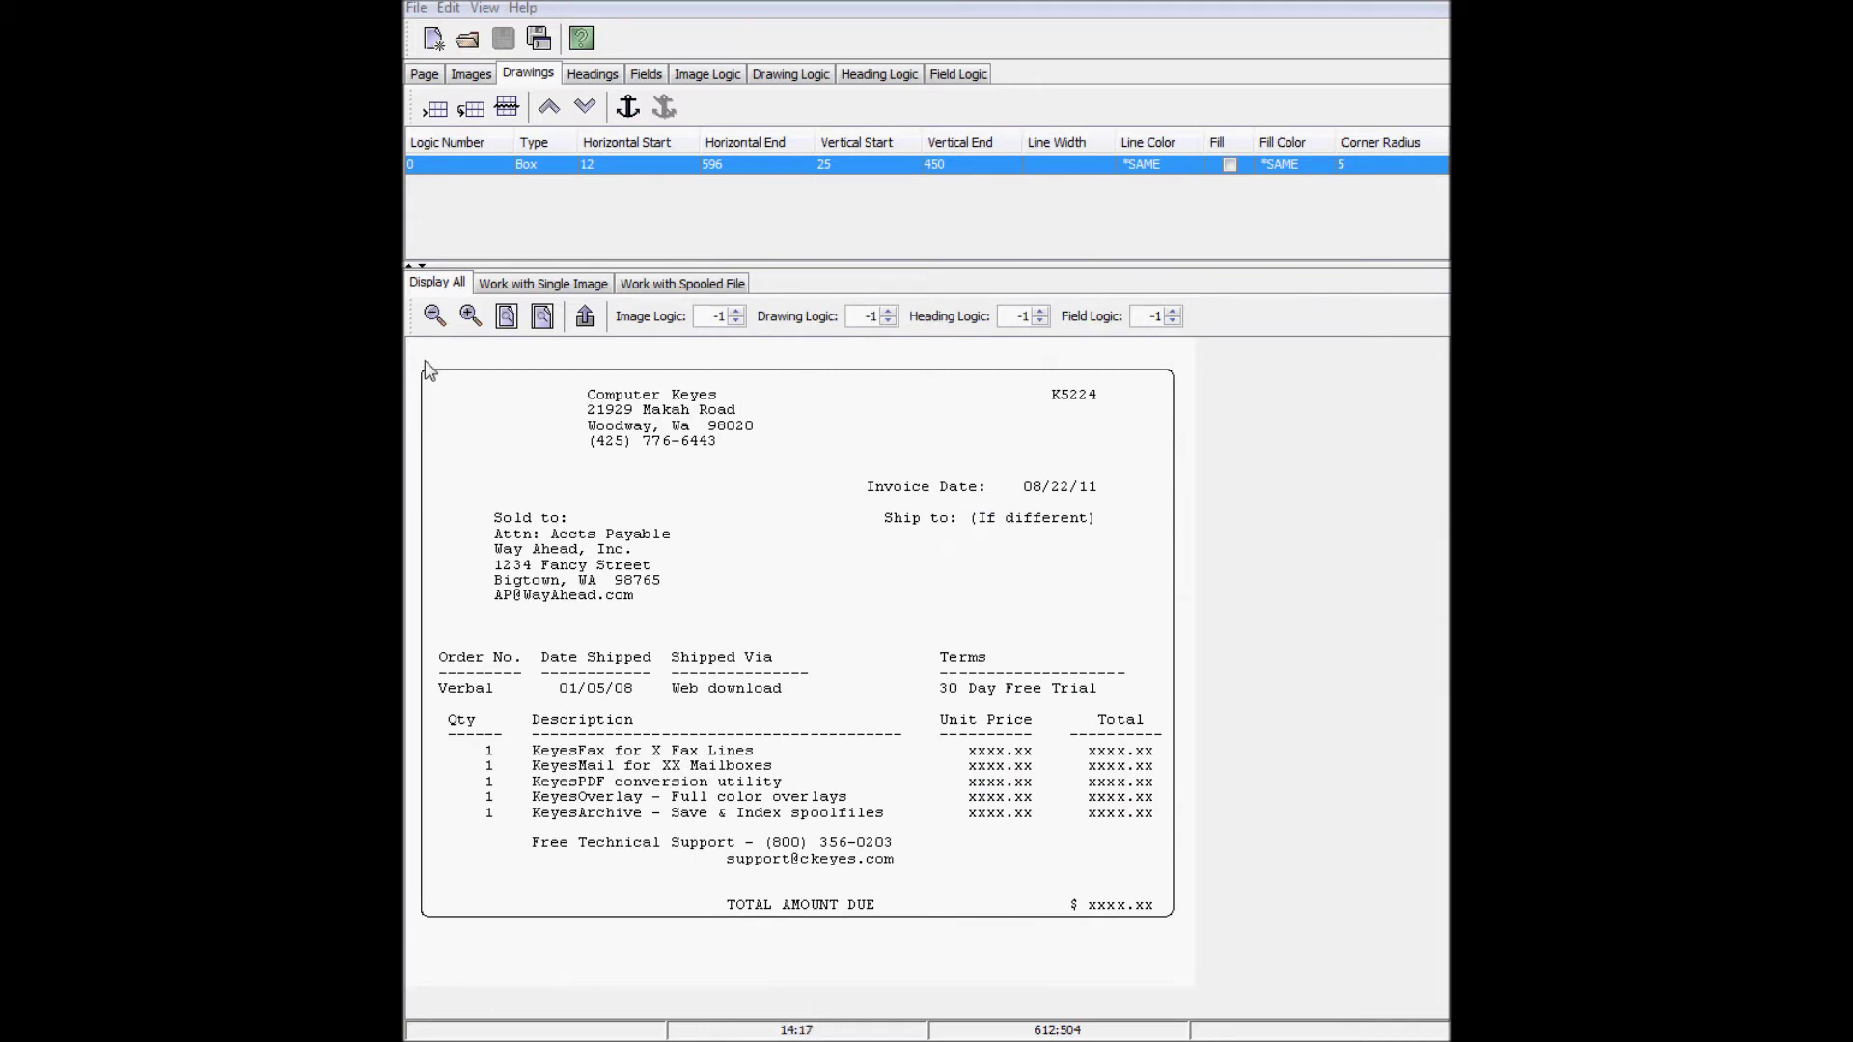
{"action": "left_click_drag", "start_coordinate": [424, 364], "coordinate": [1179, 367]}
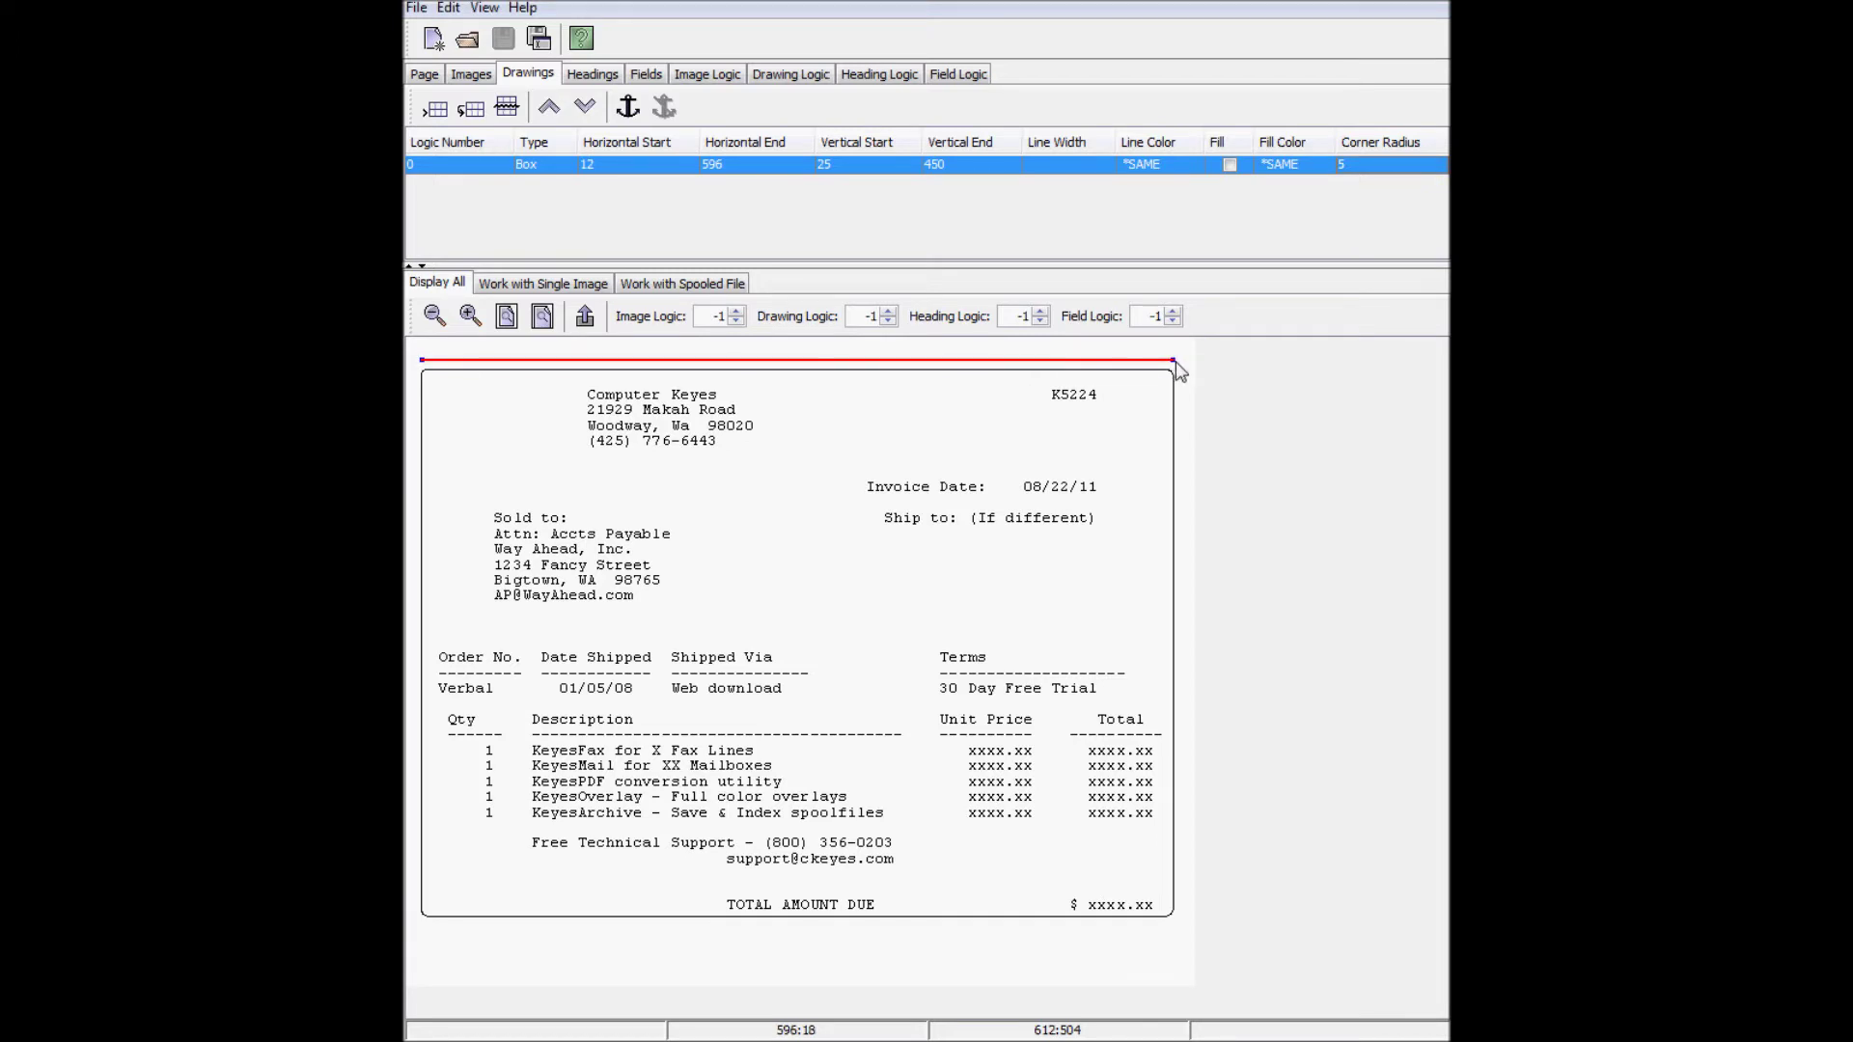
{"action": "left_click", "coordinate": [585, 316]}
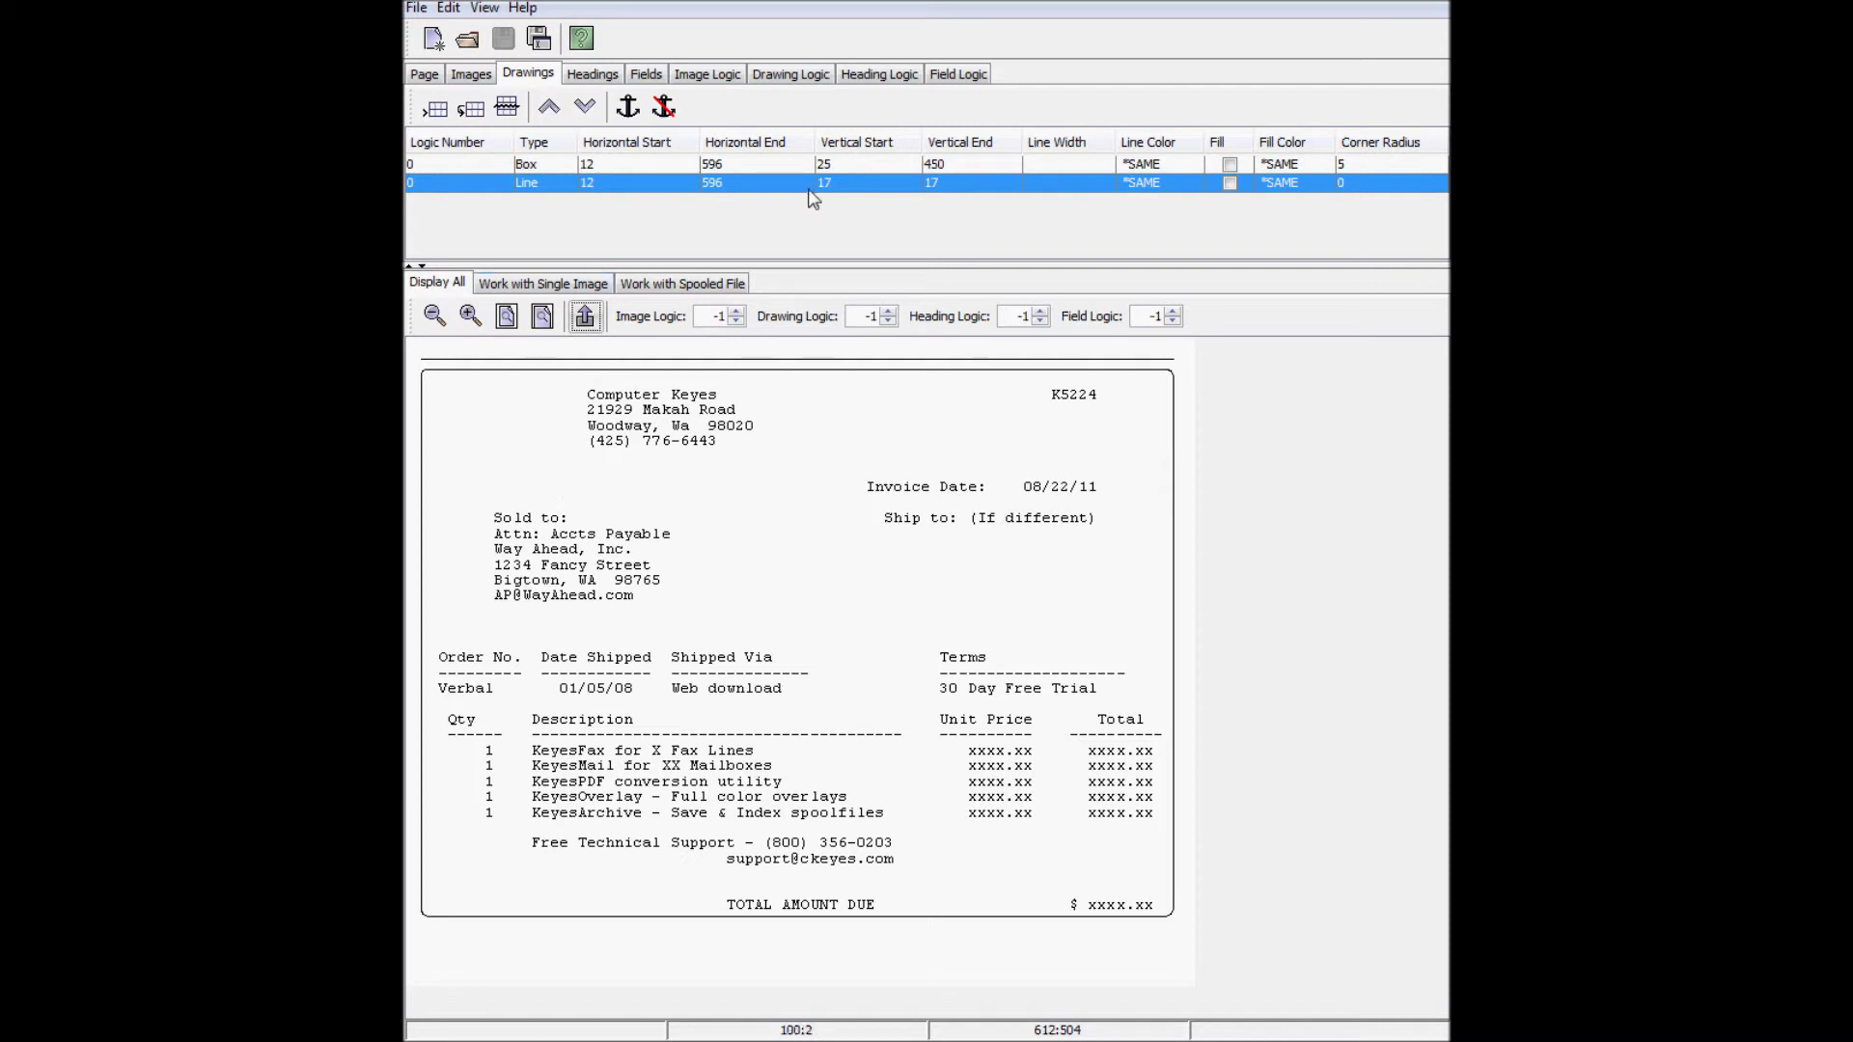
Step: Give the top line a width of 5 and a dark blue colour
{"action": "double_click", "coordinate": [1083, 181]}
{"action": "type", "text": "5"}
{"action": "double_click", "coordinate": [1173, 184]}
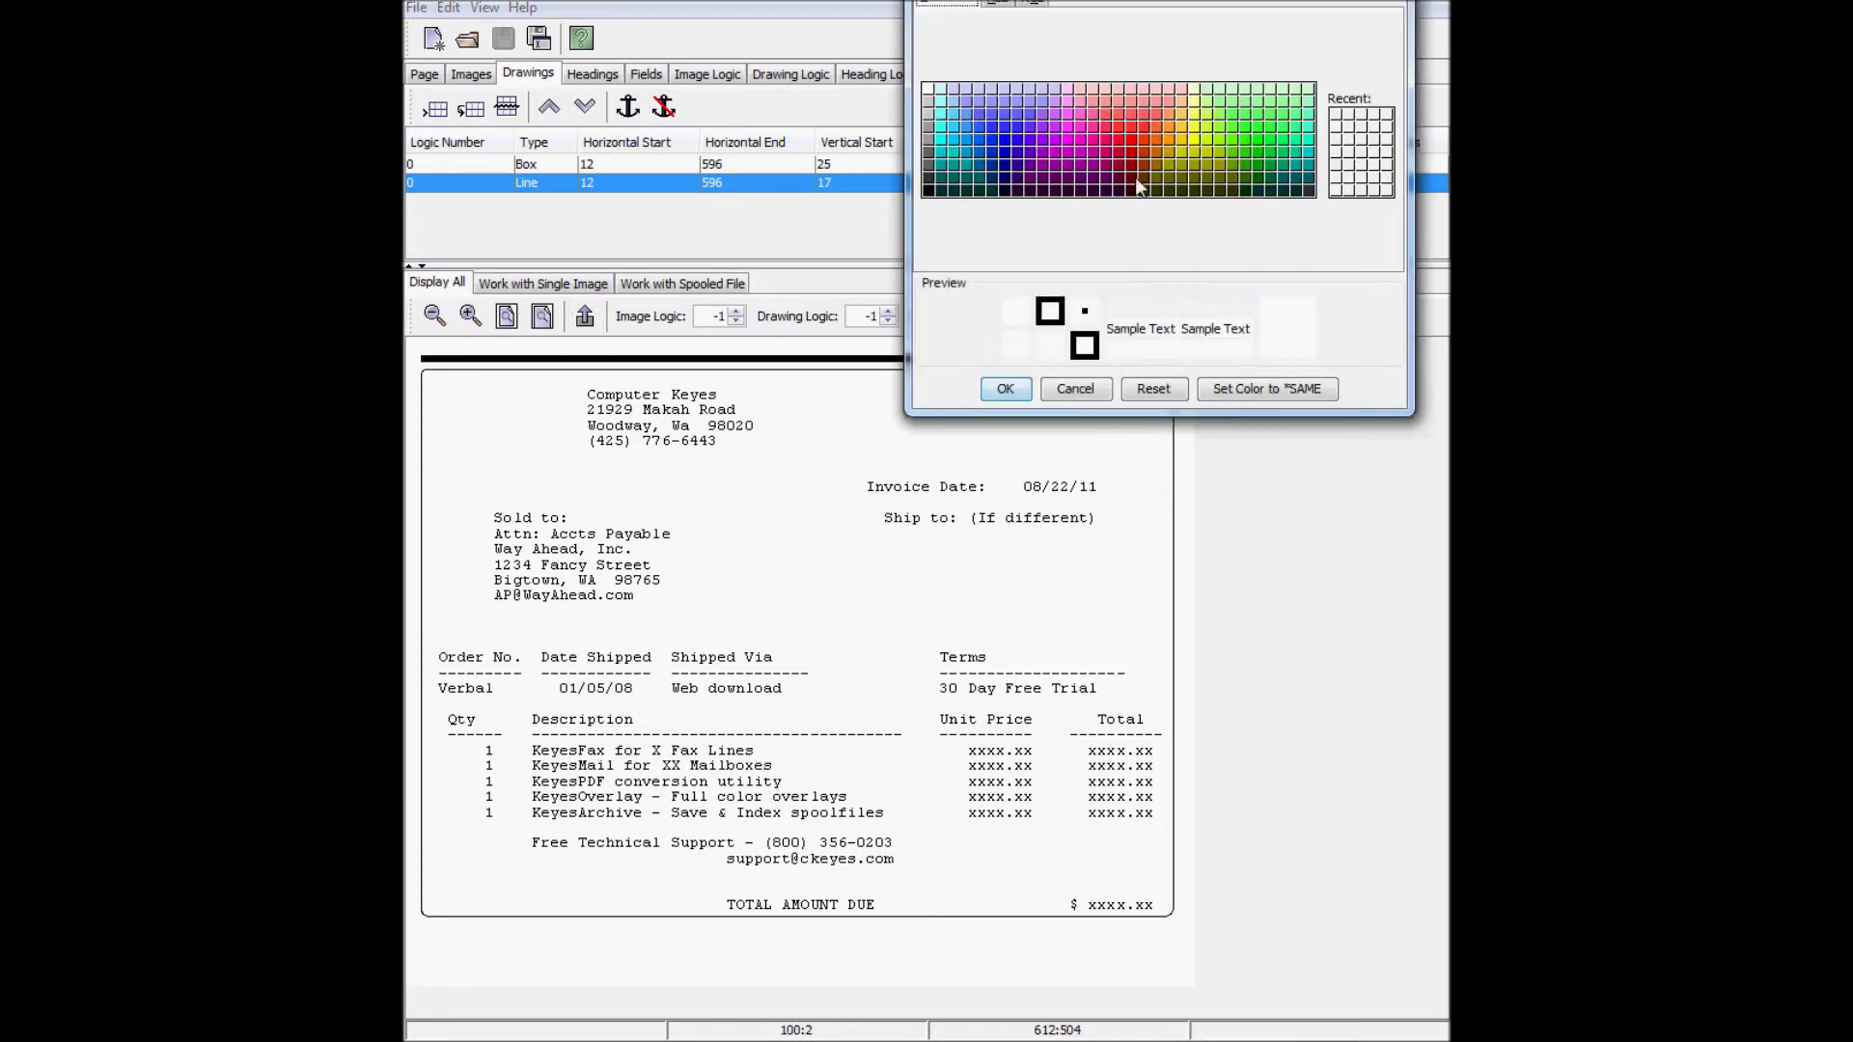
{"action": "left_click", "coordinate": [1002, 174]}
{"action": "left_click", "coordinate": [1005, 388]}
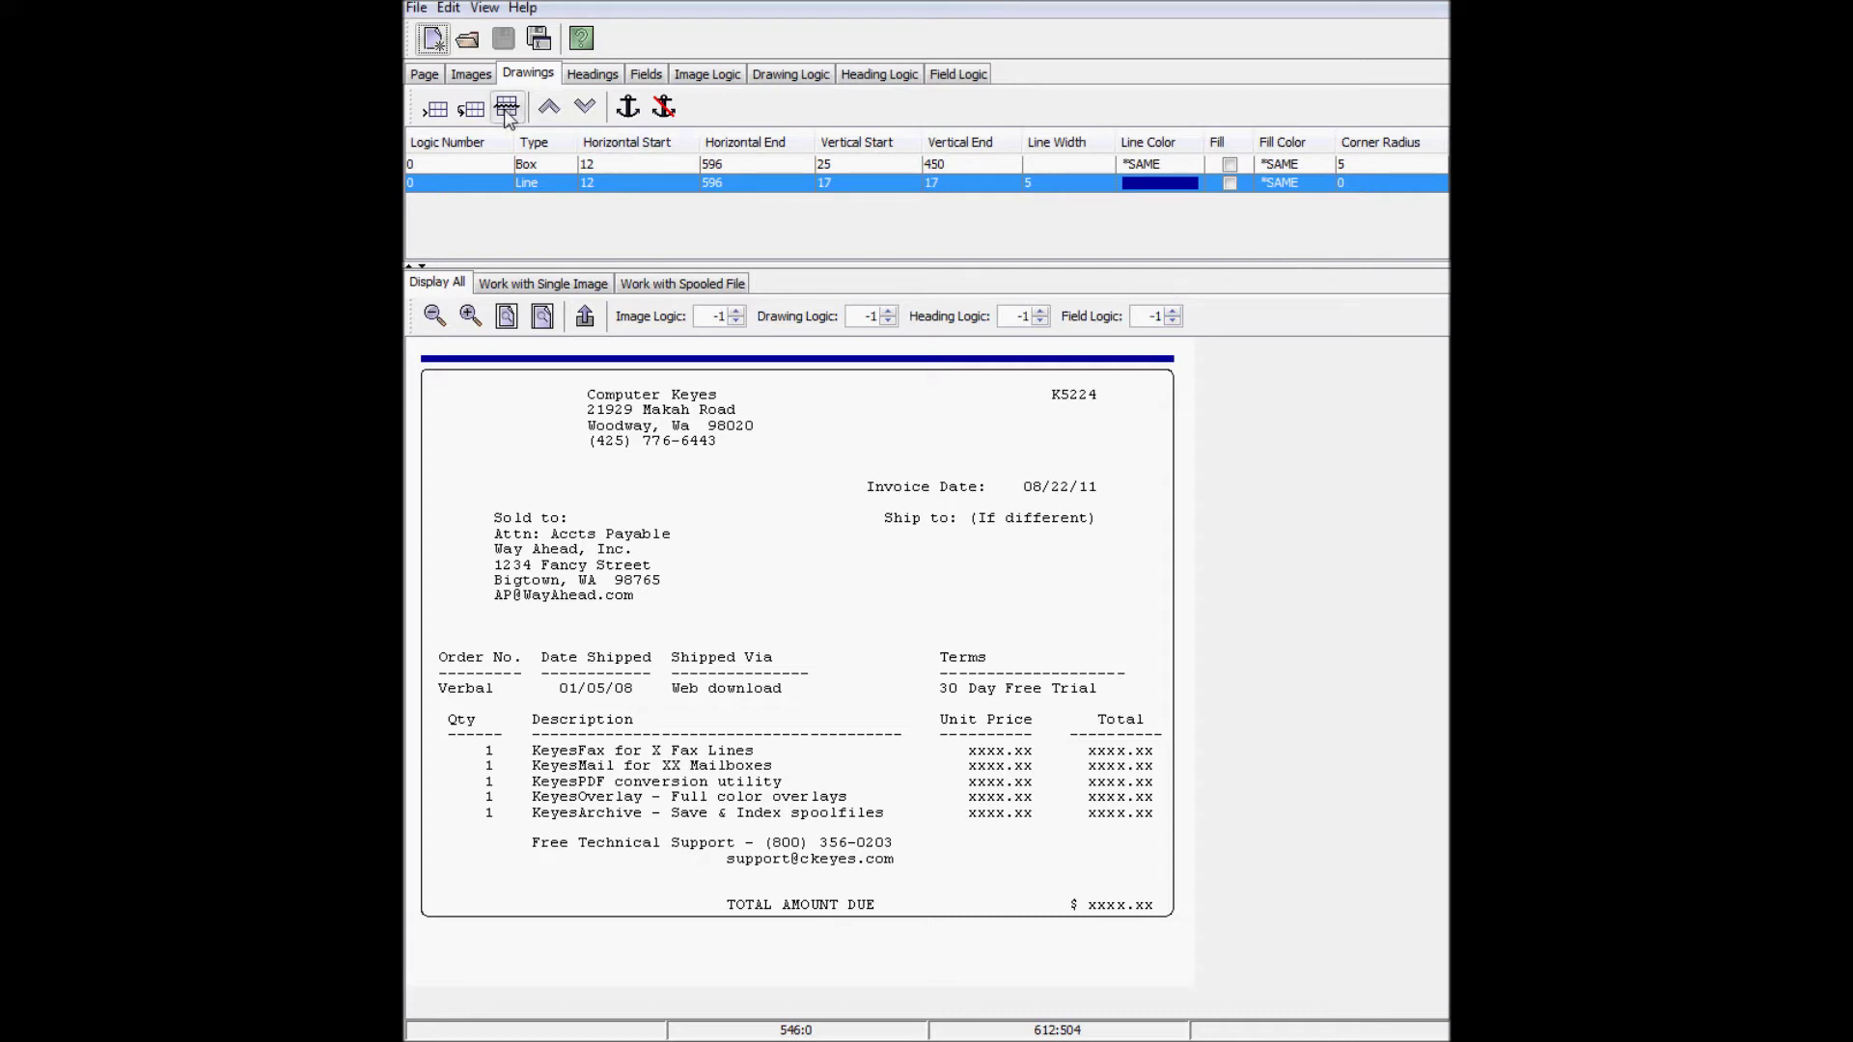
Step: Copy the blue line twice, moving the copies down to vertical 222 and 458
{"action": "left_click", "coordinate": [472, 110]}
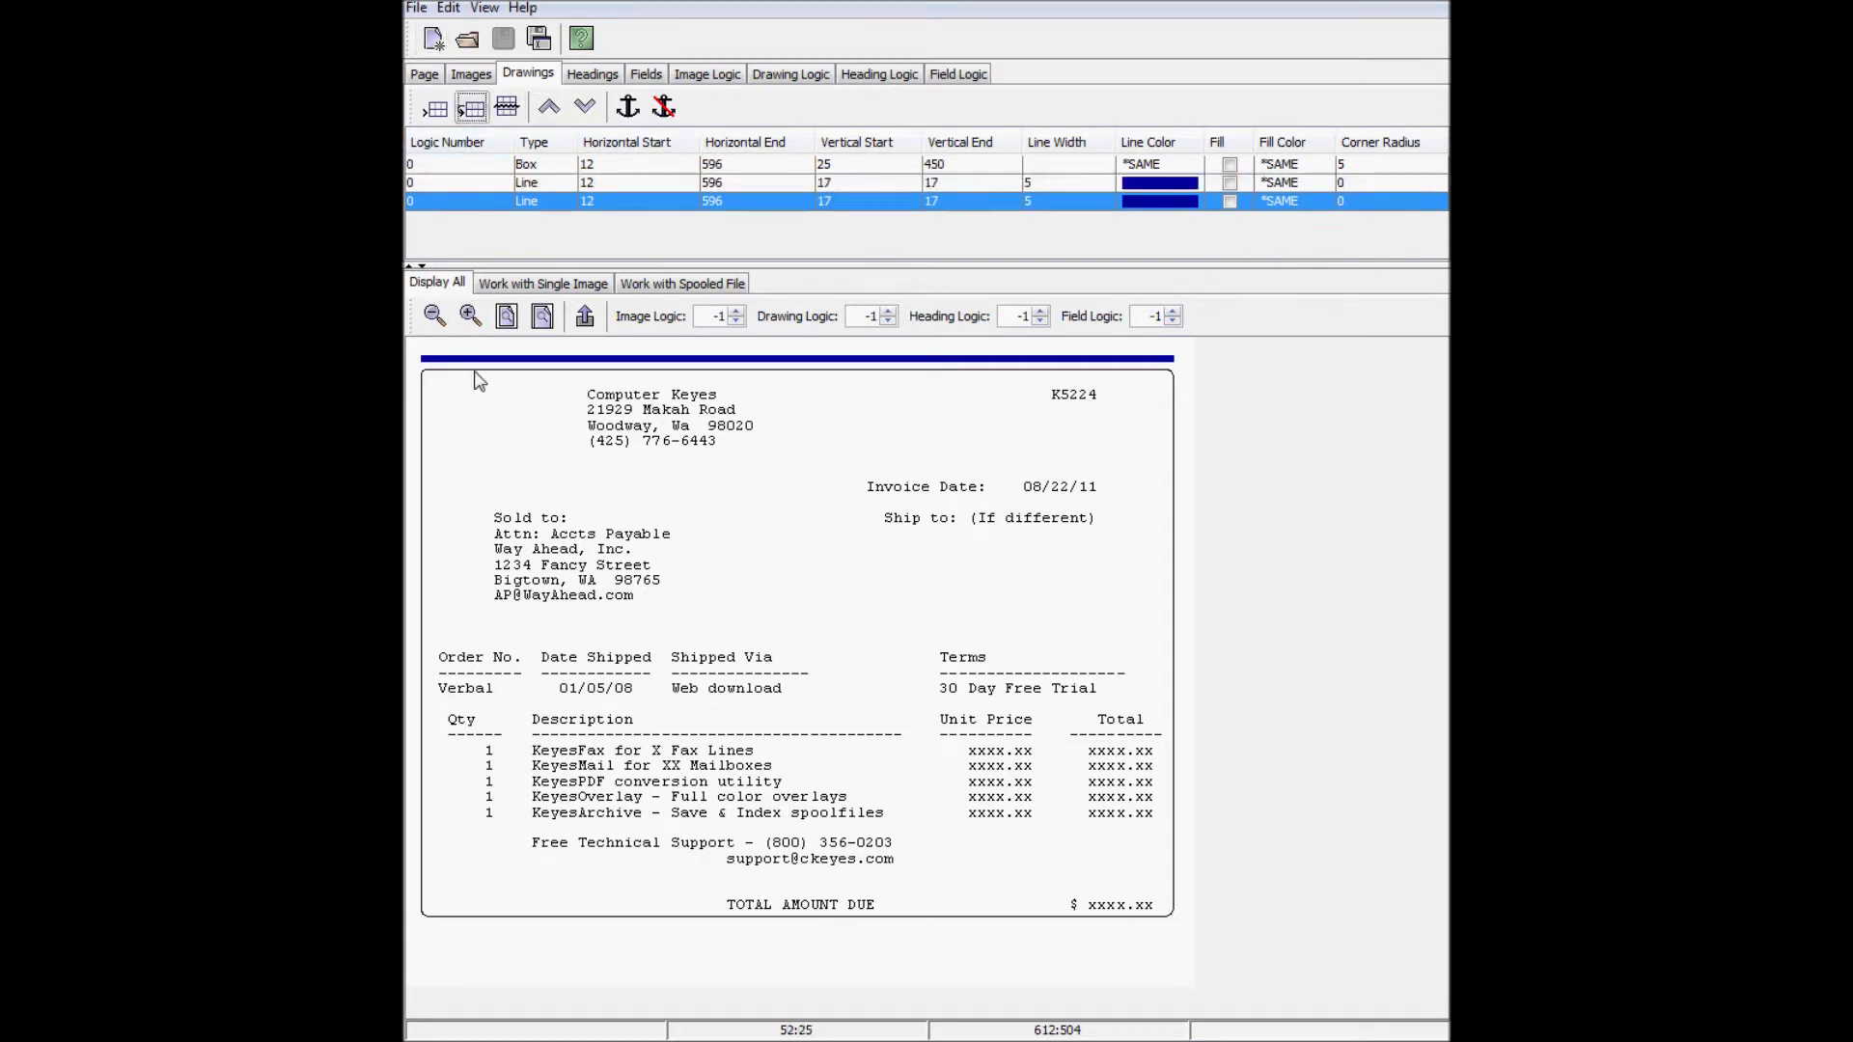
{"action": "right_click", "coordinate": [424, 629]}
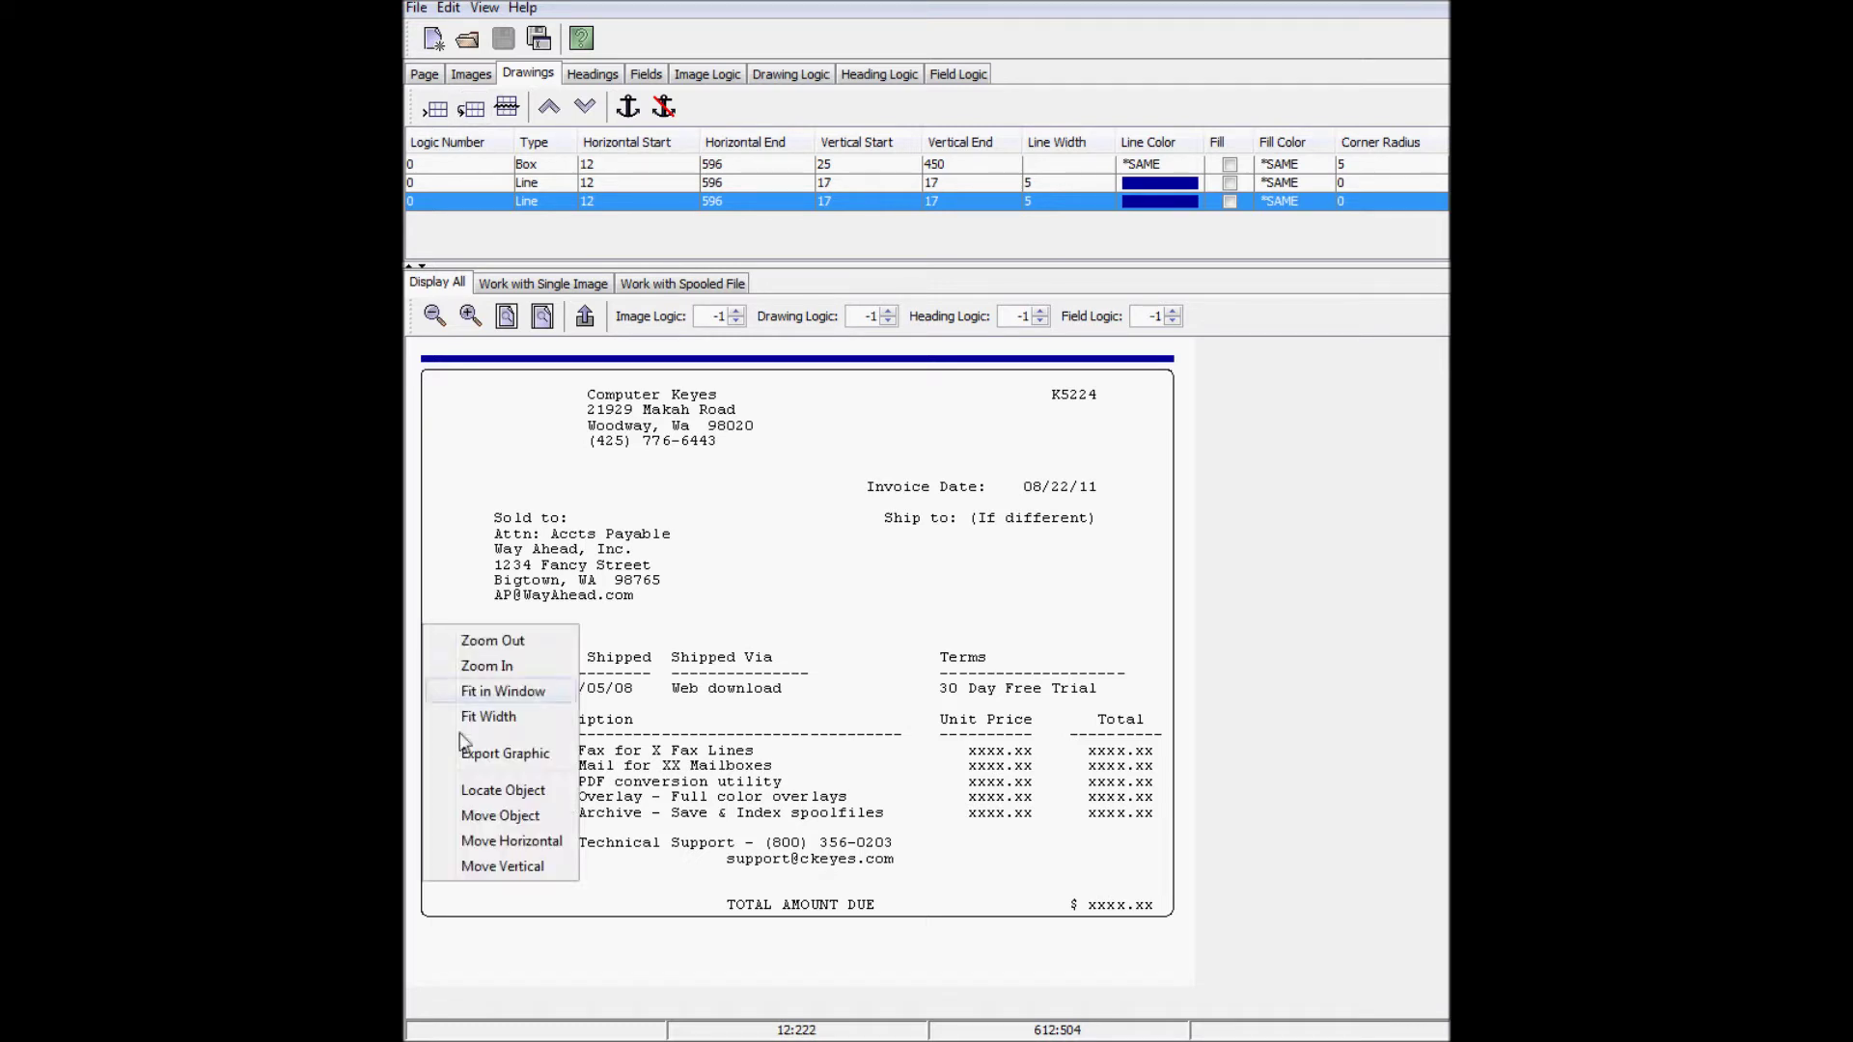
{"action": "left_click", "coordinate": [534, 867]}
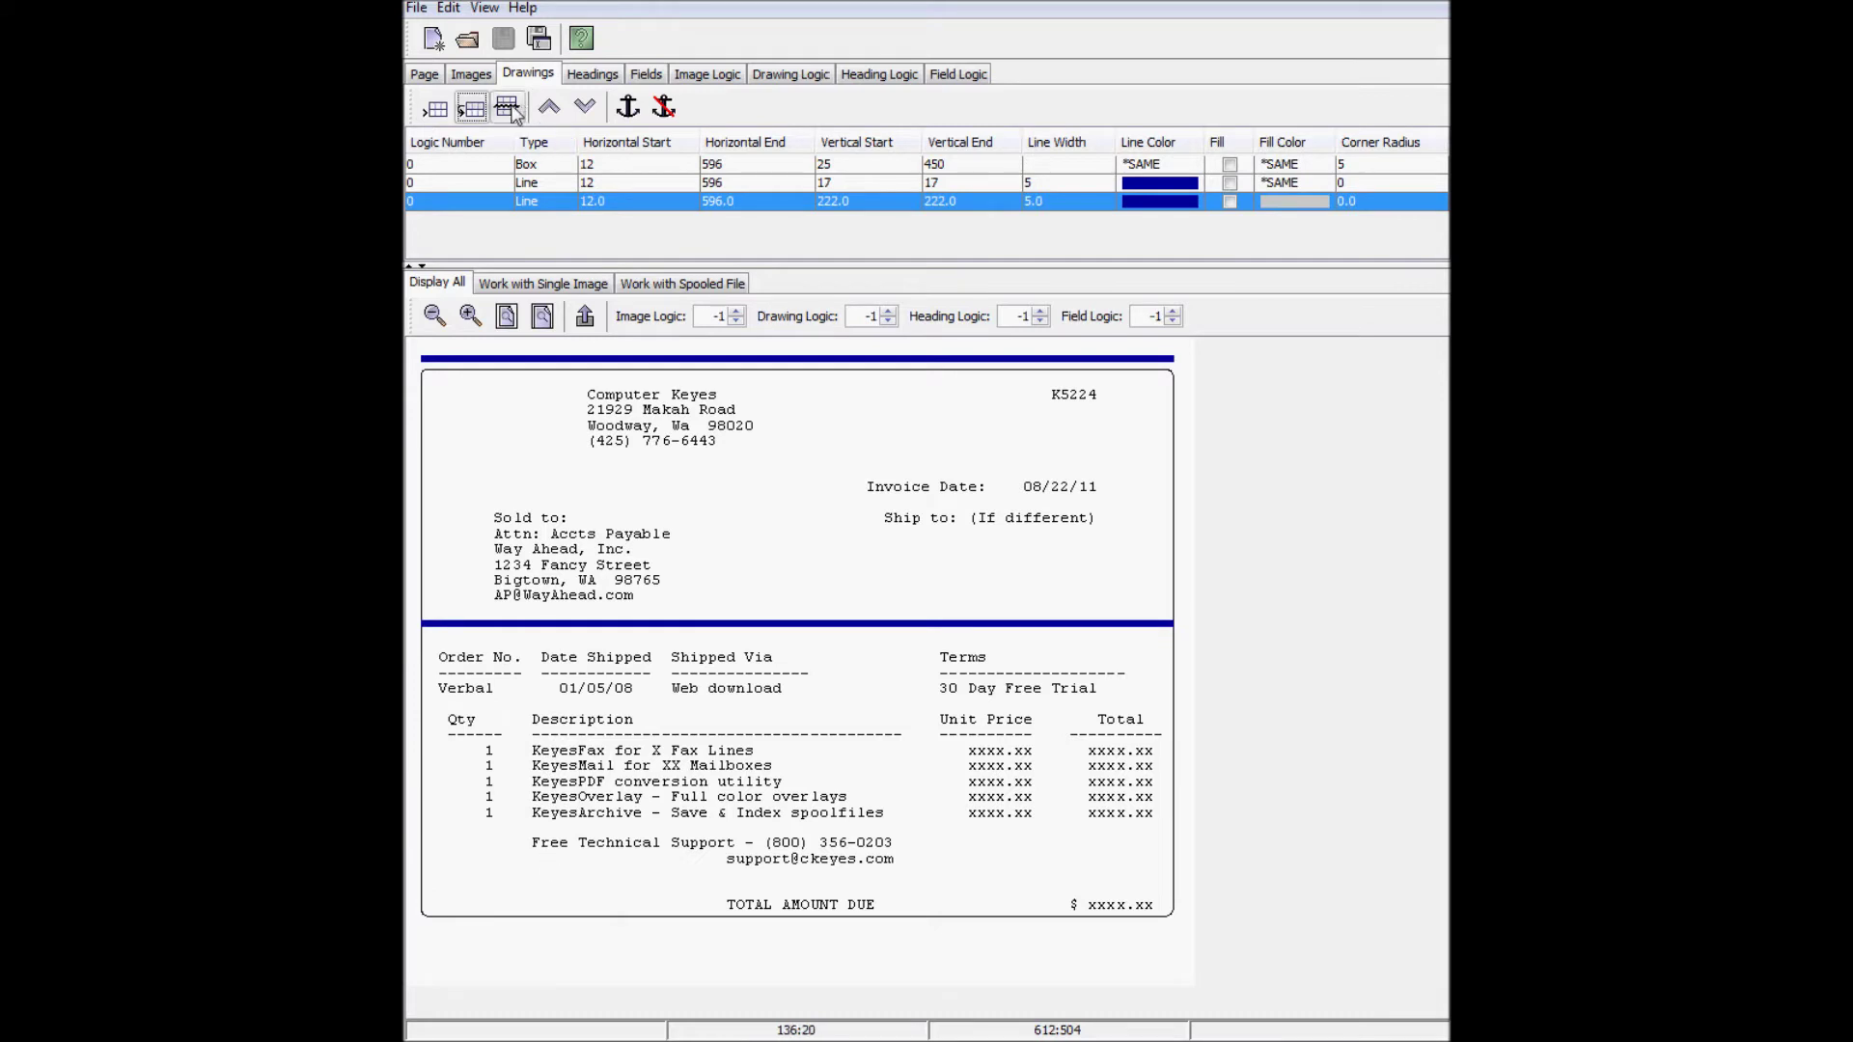
{"action": "left_click", "coordinate": [471, 108]}
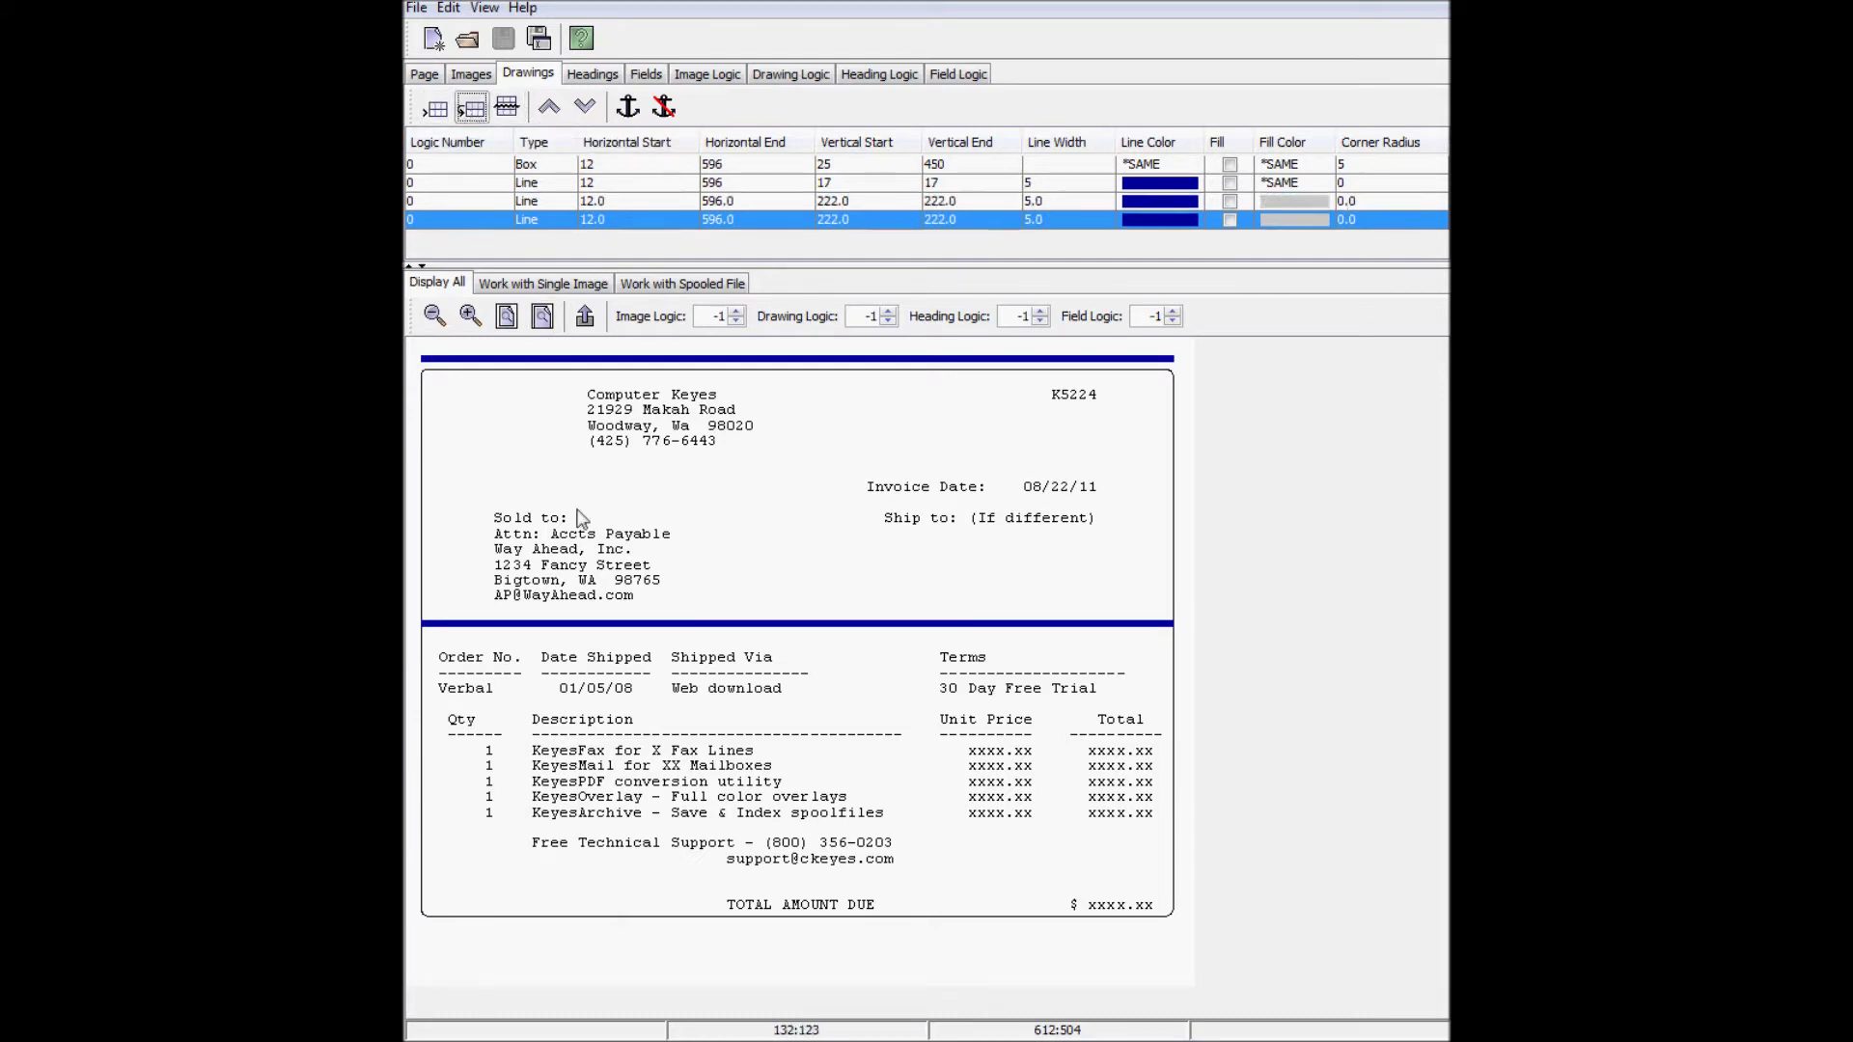
{"action": "right_click", "coordinate": [422, 932]}
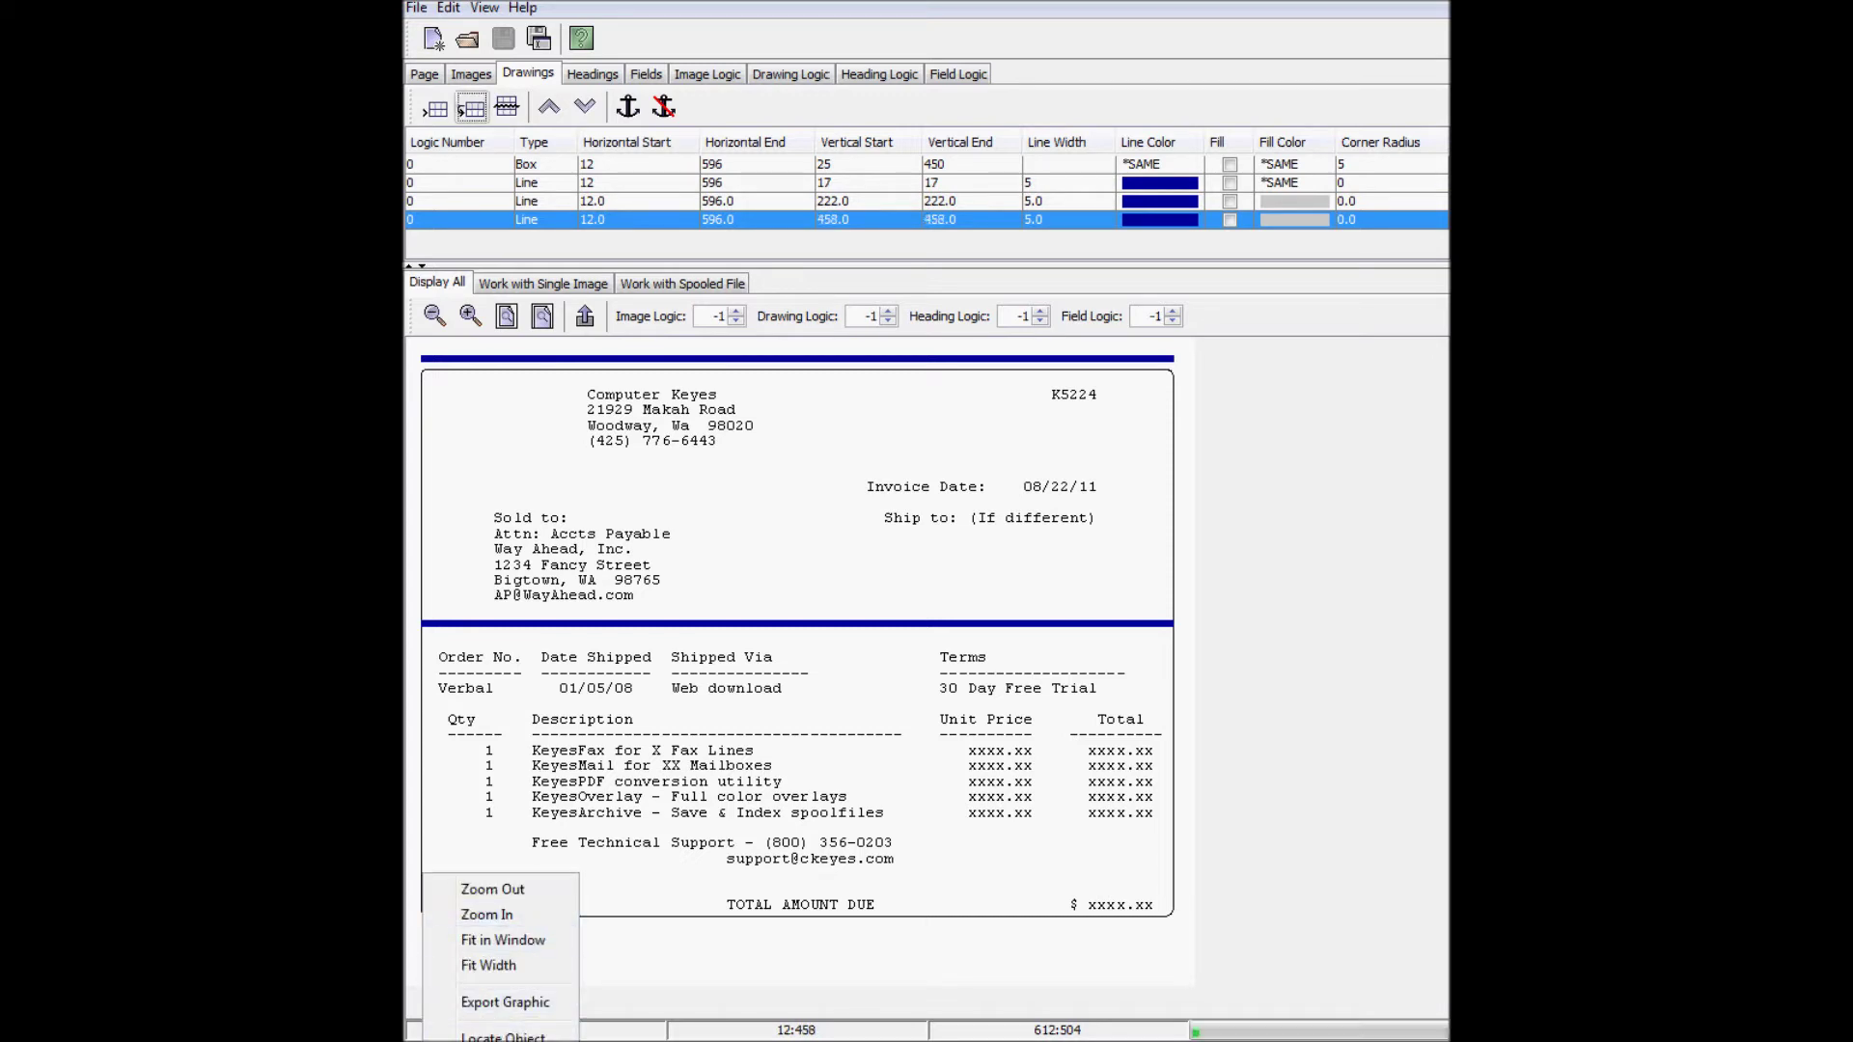
{"action": "left_click", "coordinate": [501, 1036]}
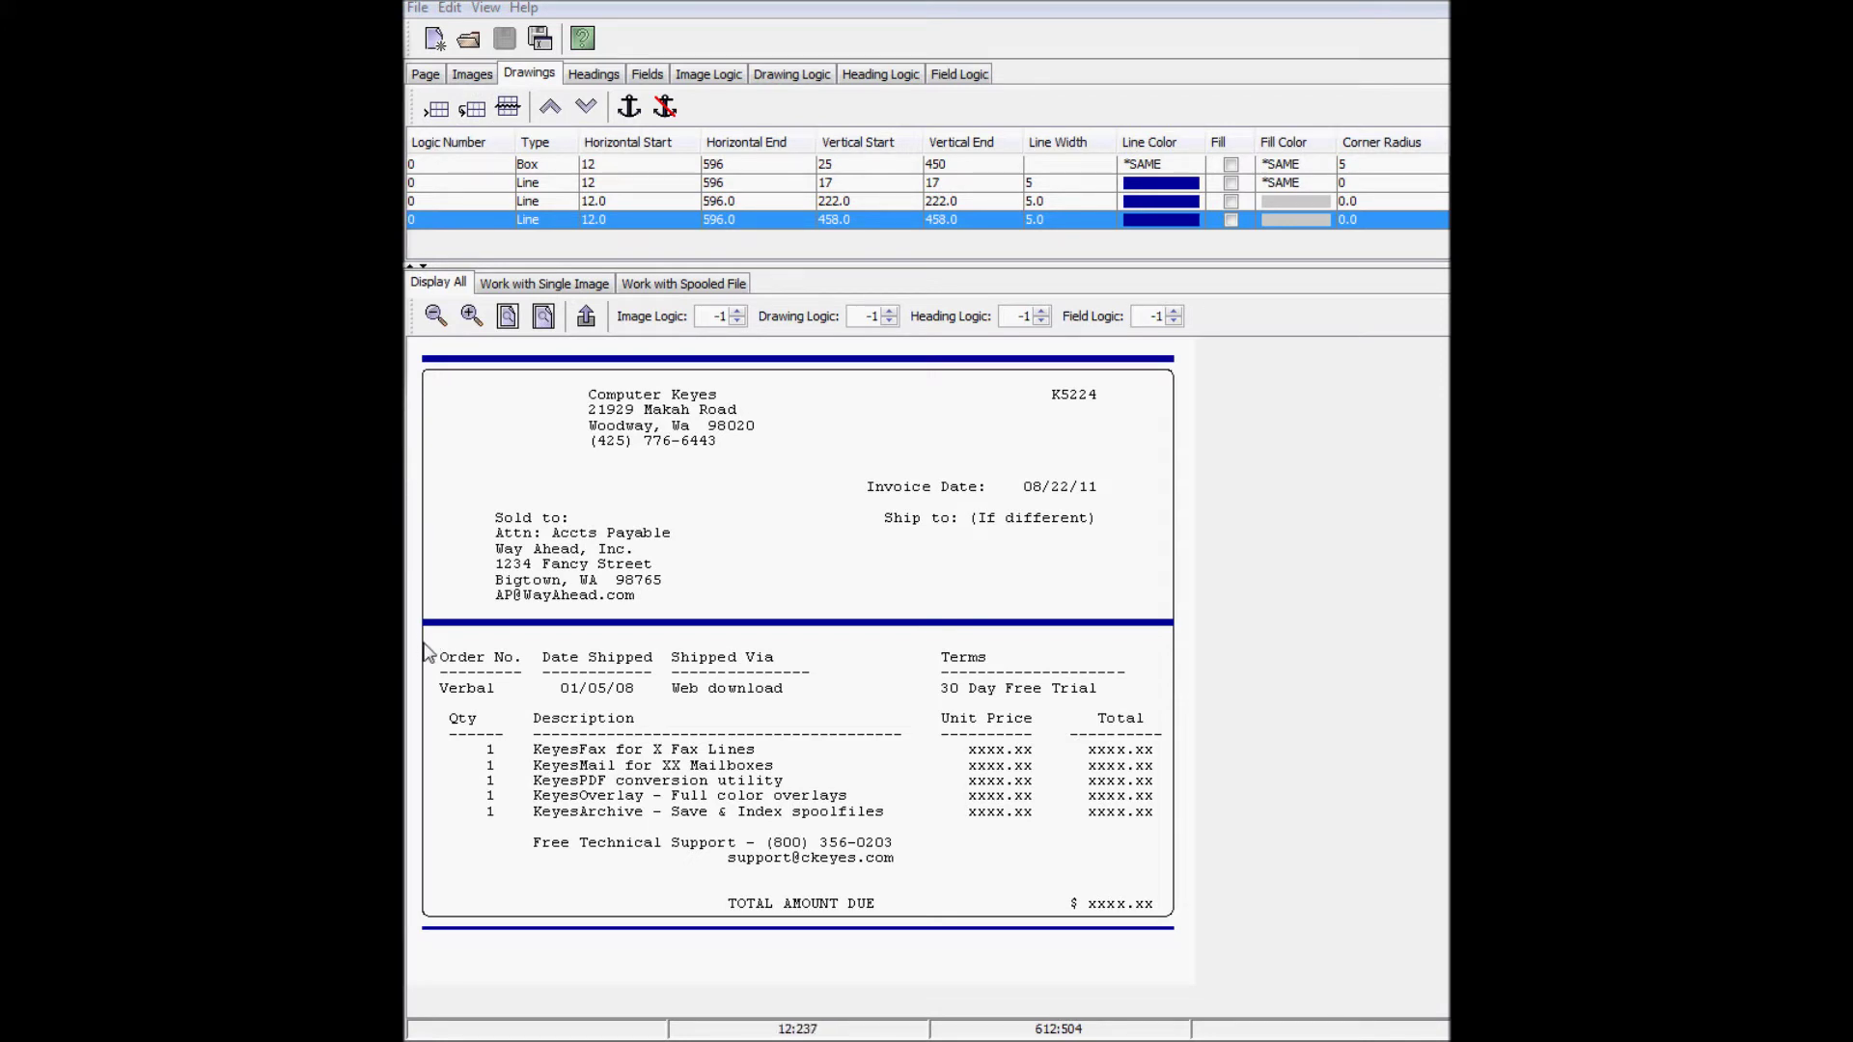
Step: Add a box over the Order No. row with width 1, black outline and light purple fill
{"action": "mouse_move", "coordinate": [425, 642]}
{"action": "left_mouse_down"}
{"action": "mouse_move", "coordinate": [914, 691]}
{"action": "mouse_move", "coordinate": [1270, 687]}
{"action": "mouse_move", "coordinate": [1180, 683]}
{"action": "left_mouse_up"}
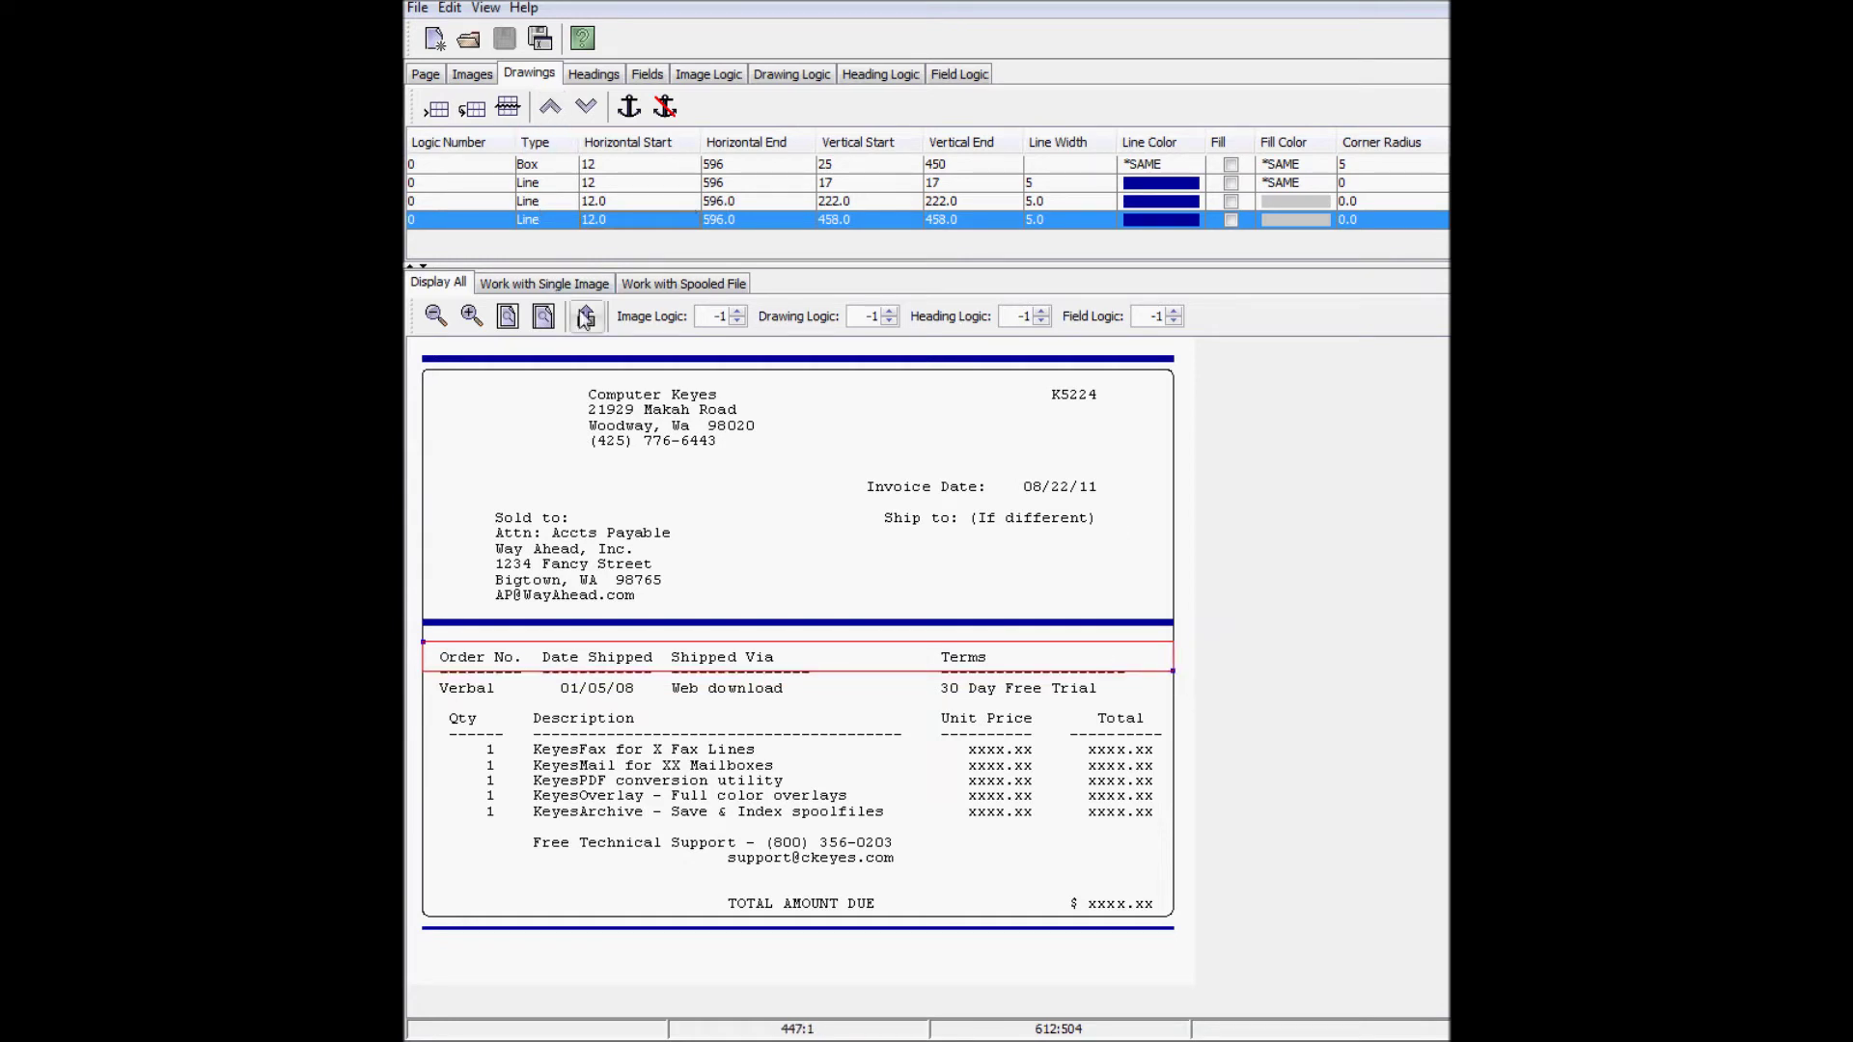
{"action": "left_click", "coordinate": [585, 317]}
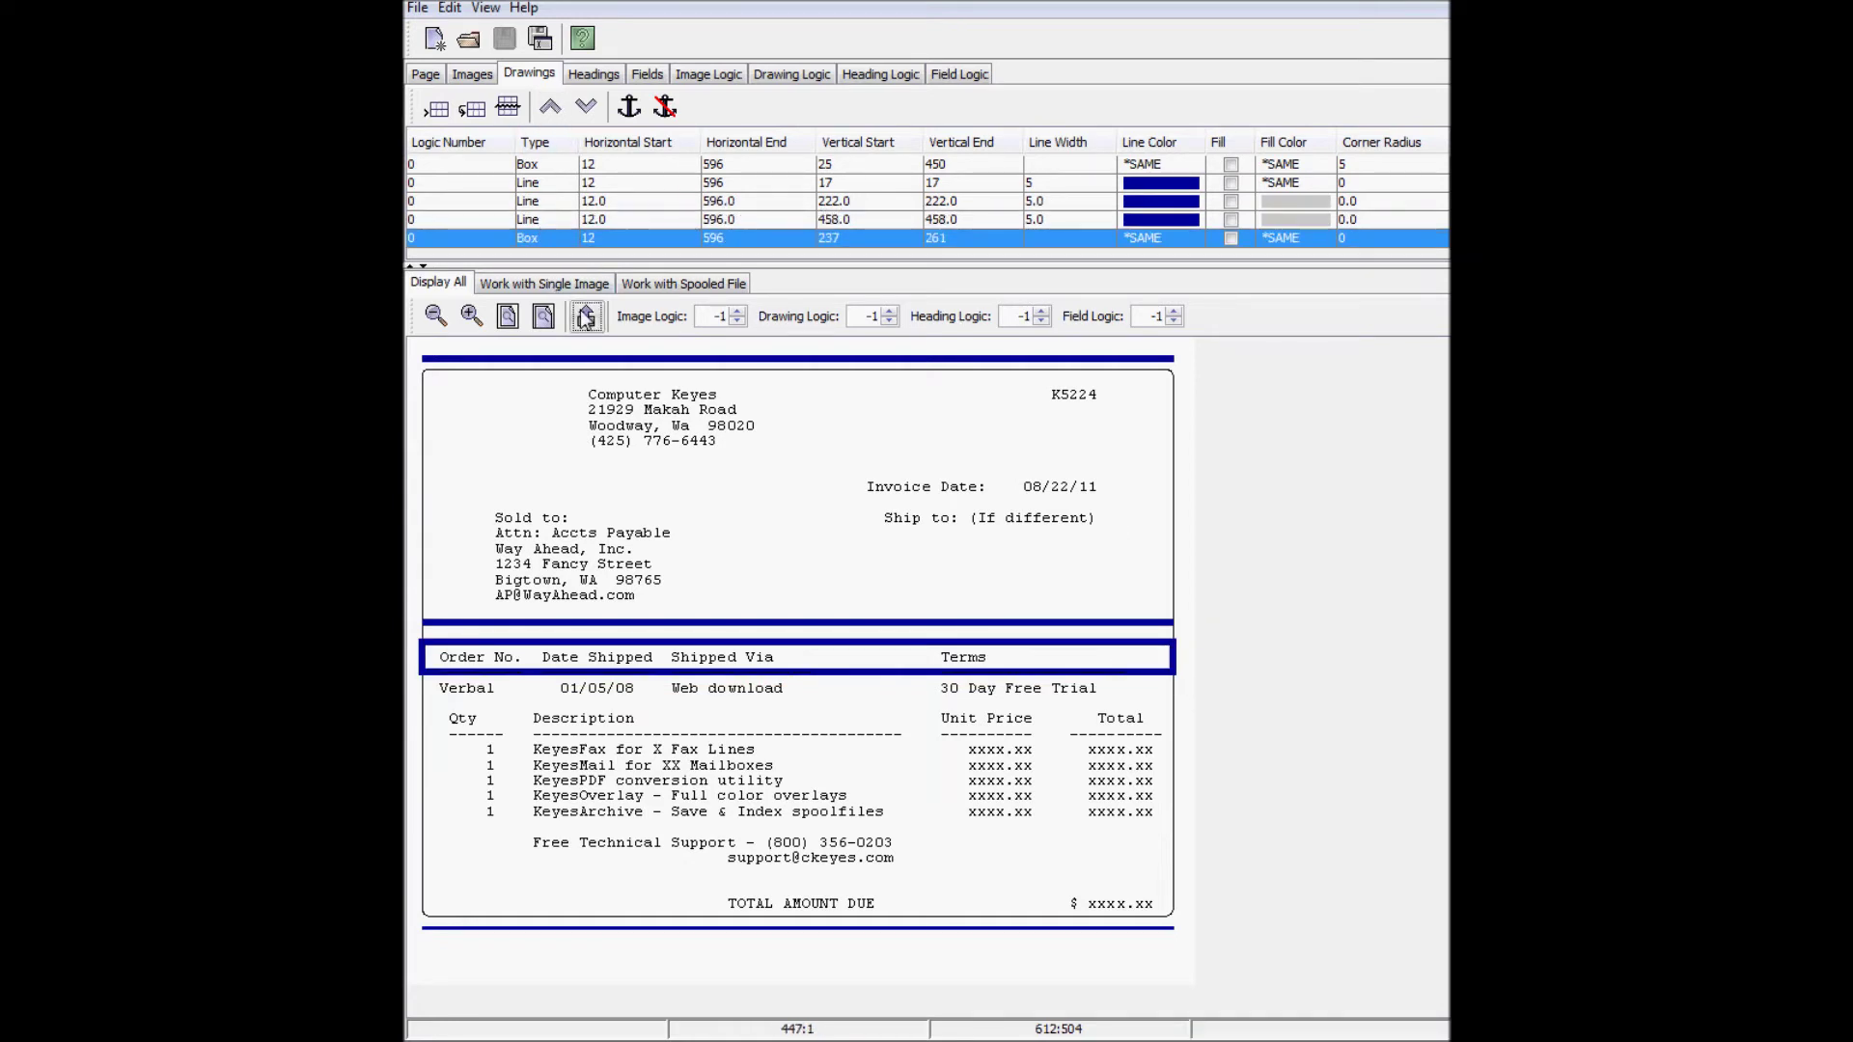
{"action": "double_click", "coordinate": [1065, 243]}
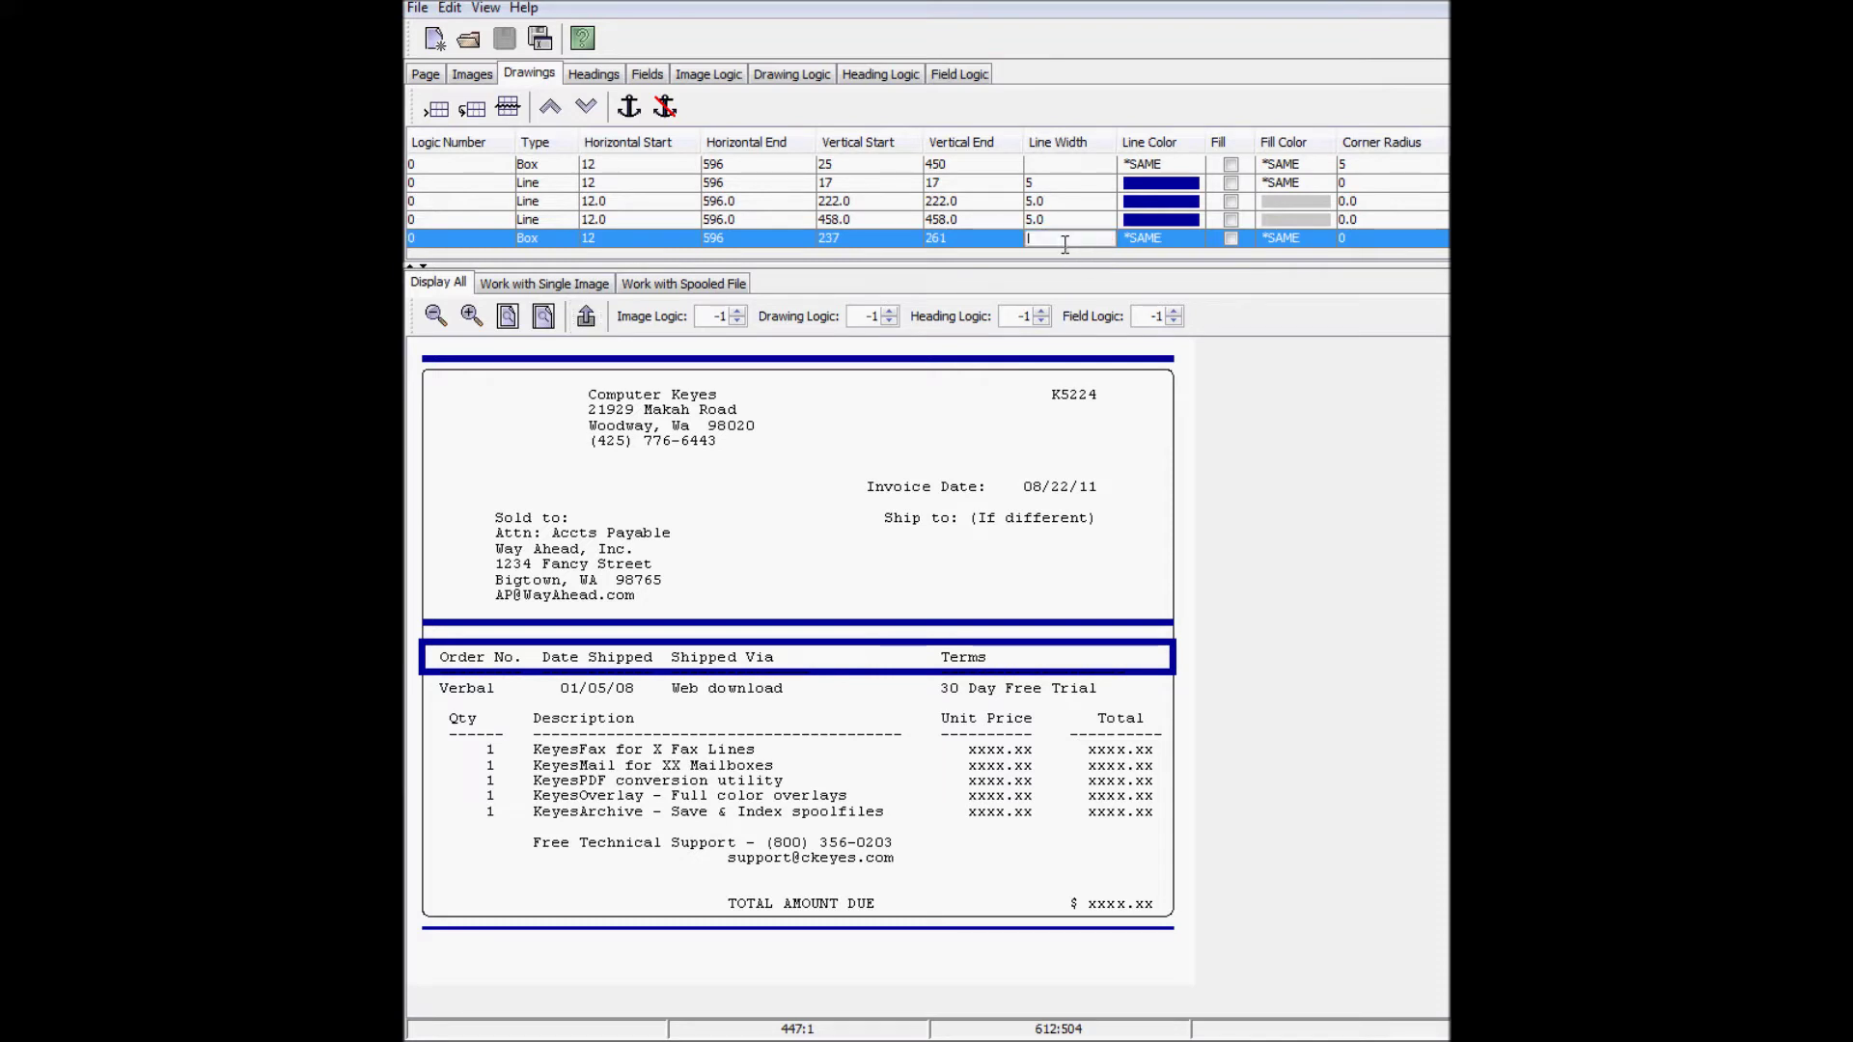
{"action": "left_click", "coordinate": [1149, 240]}
{"action": "left_click", "coordinate": [925, 248]}
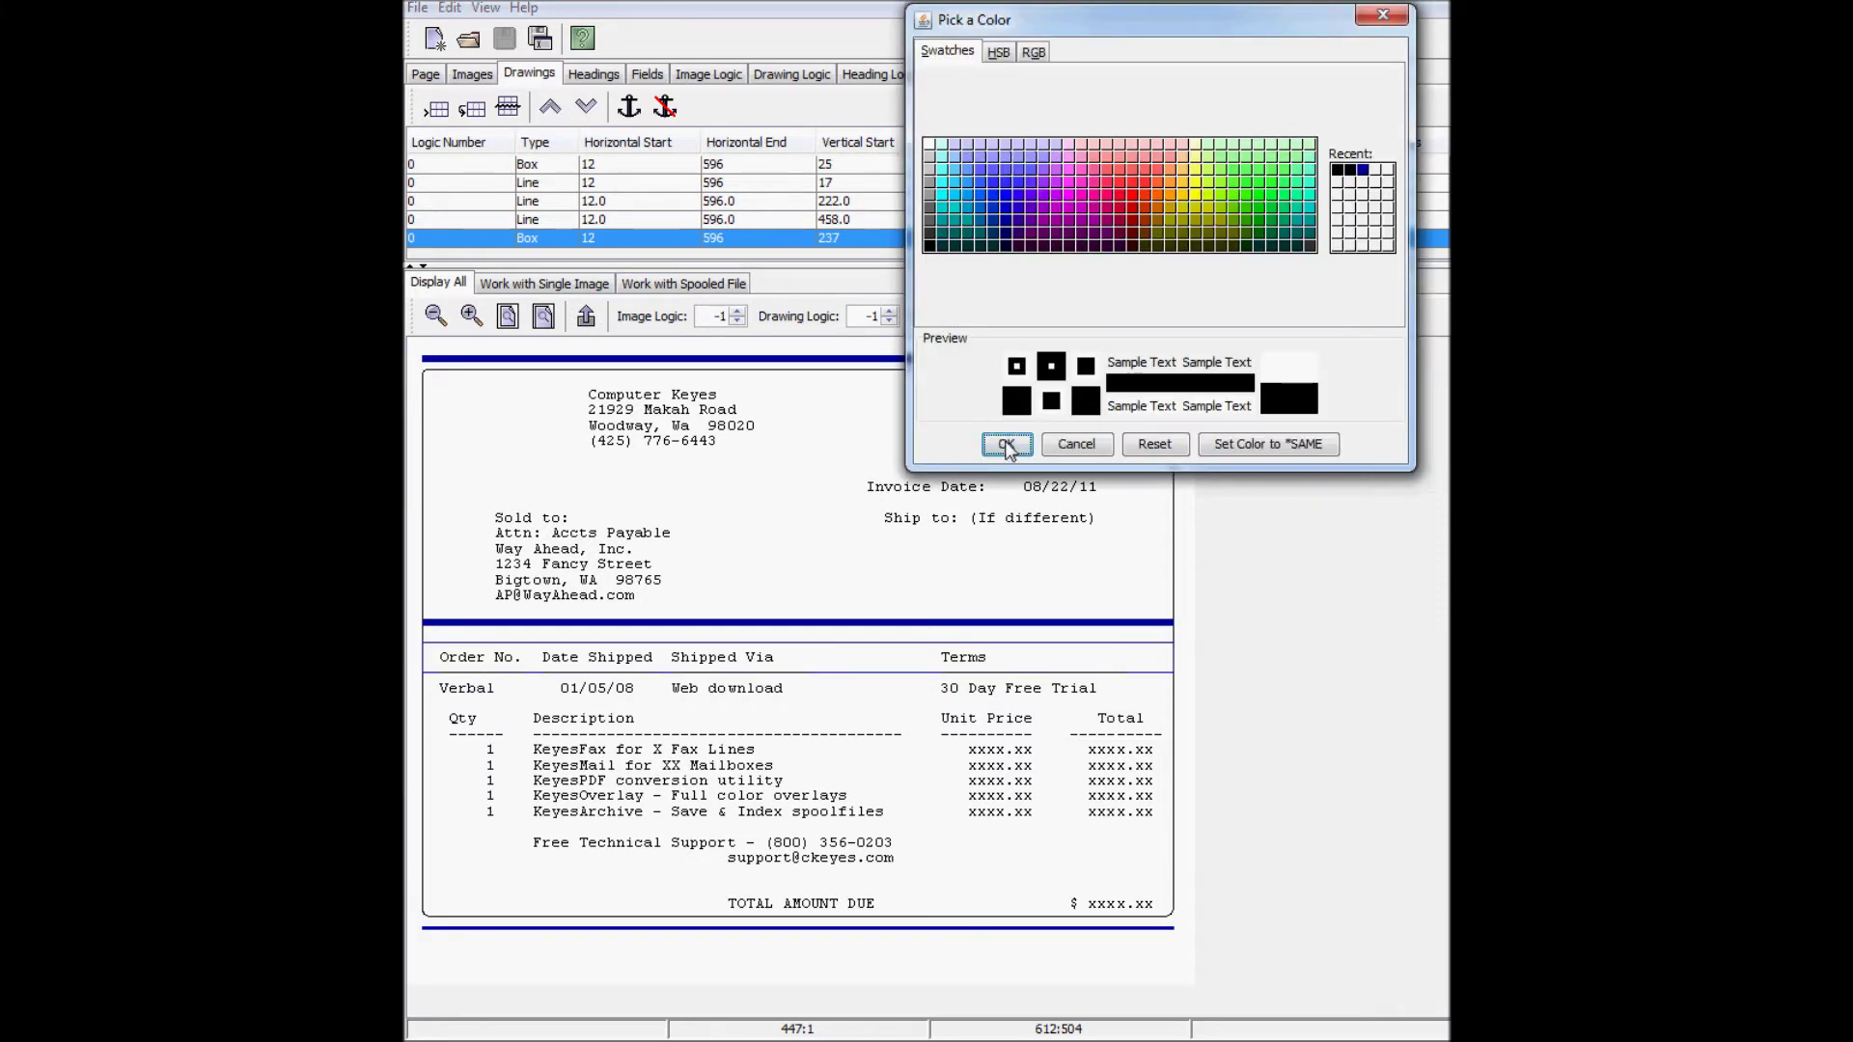
{"action": "left_click", "coordinate": [1007, 444]}
{"action": "left_click", "coordinate": [1278, 240]}
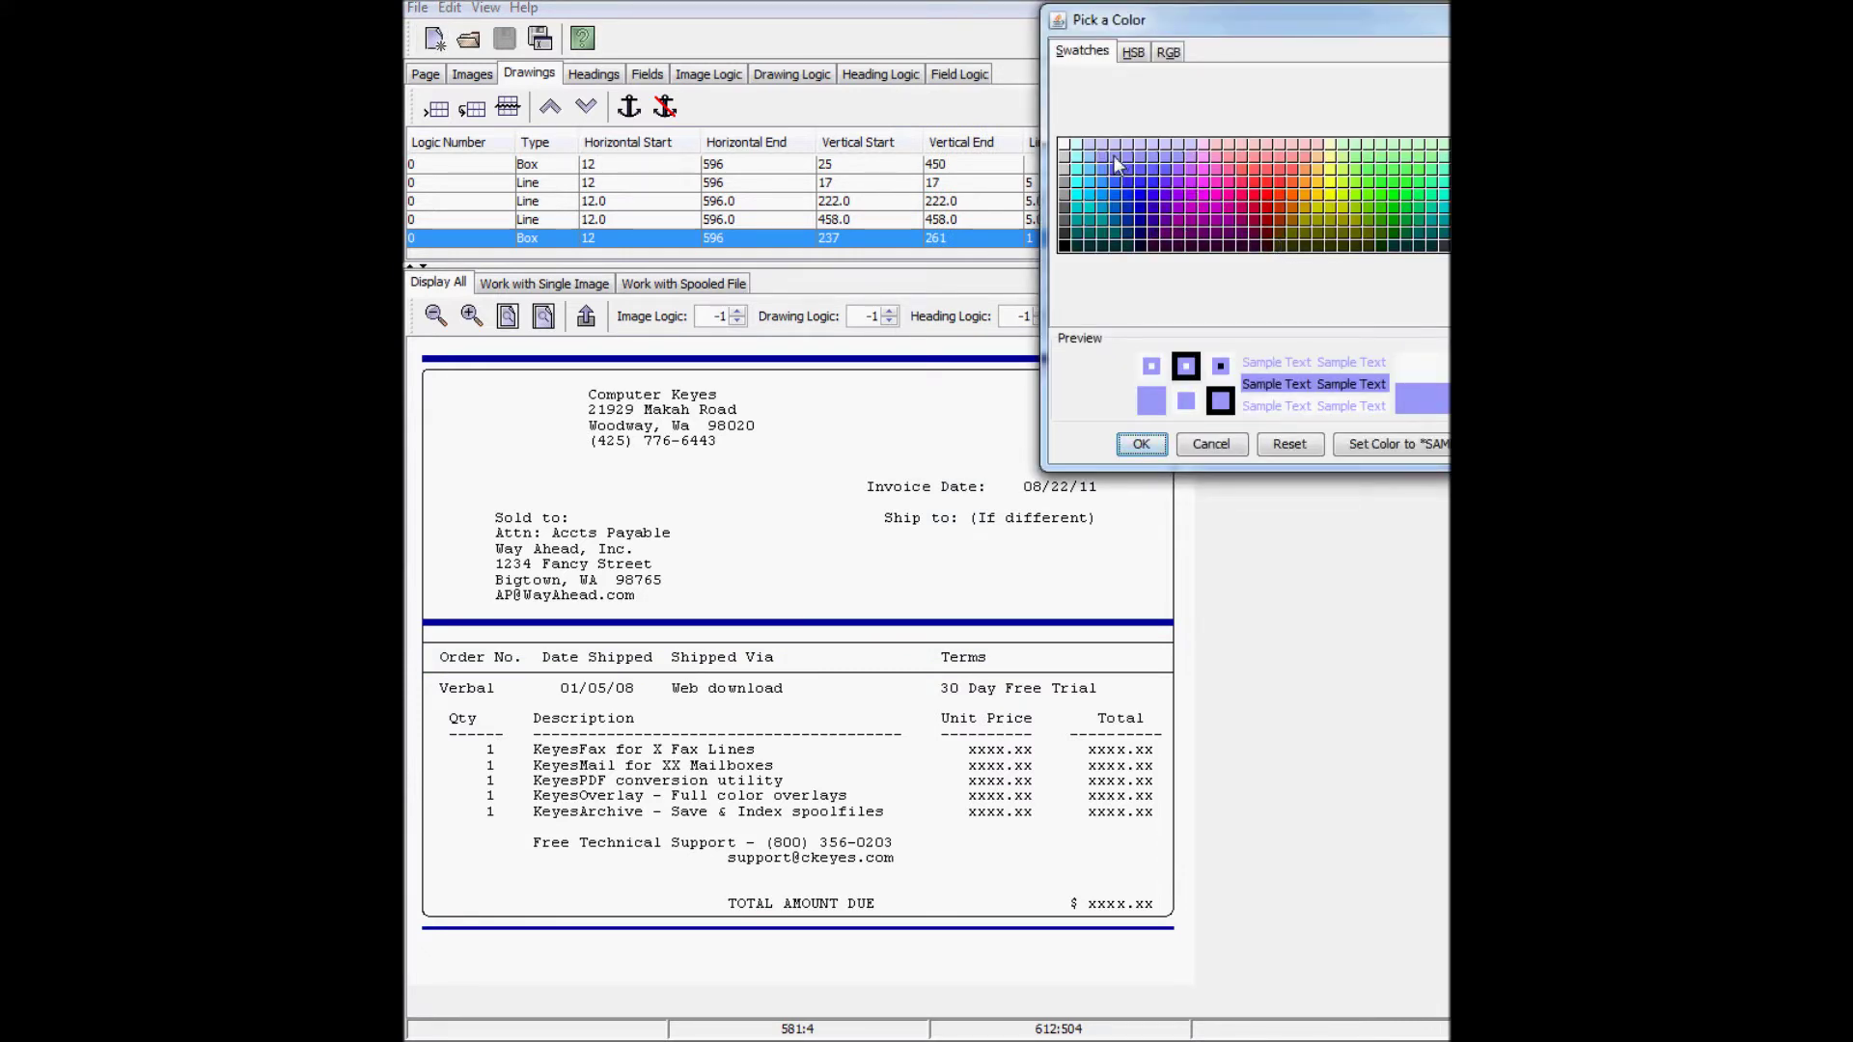
{"action": "left_click", "coordinate": [1141, 444]}
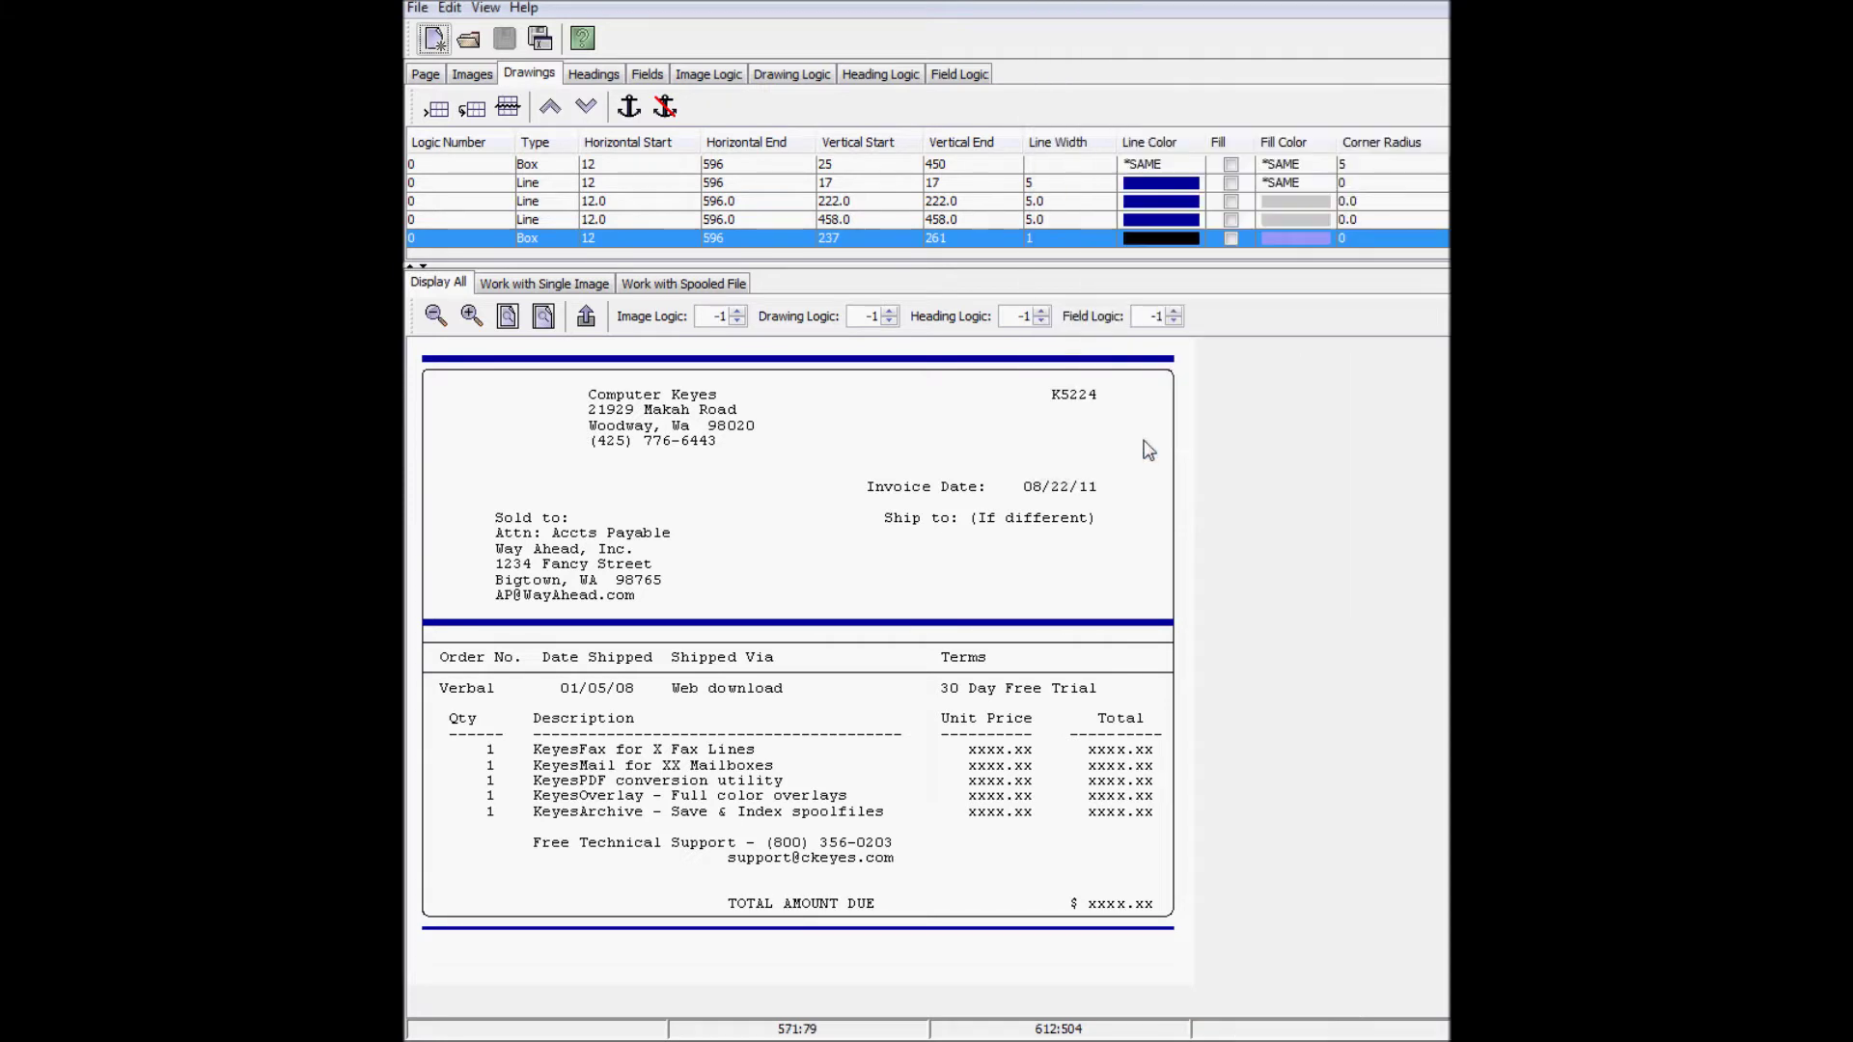
{"action": "left_click", "coordinate": [1230, 239]}
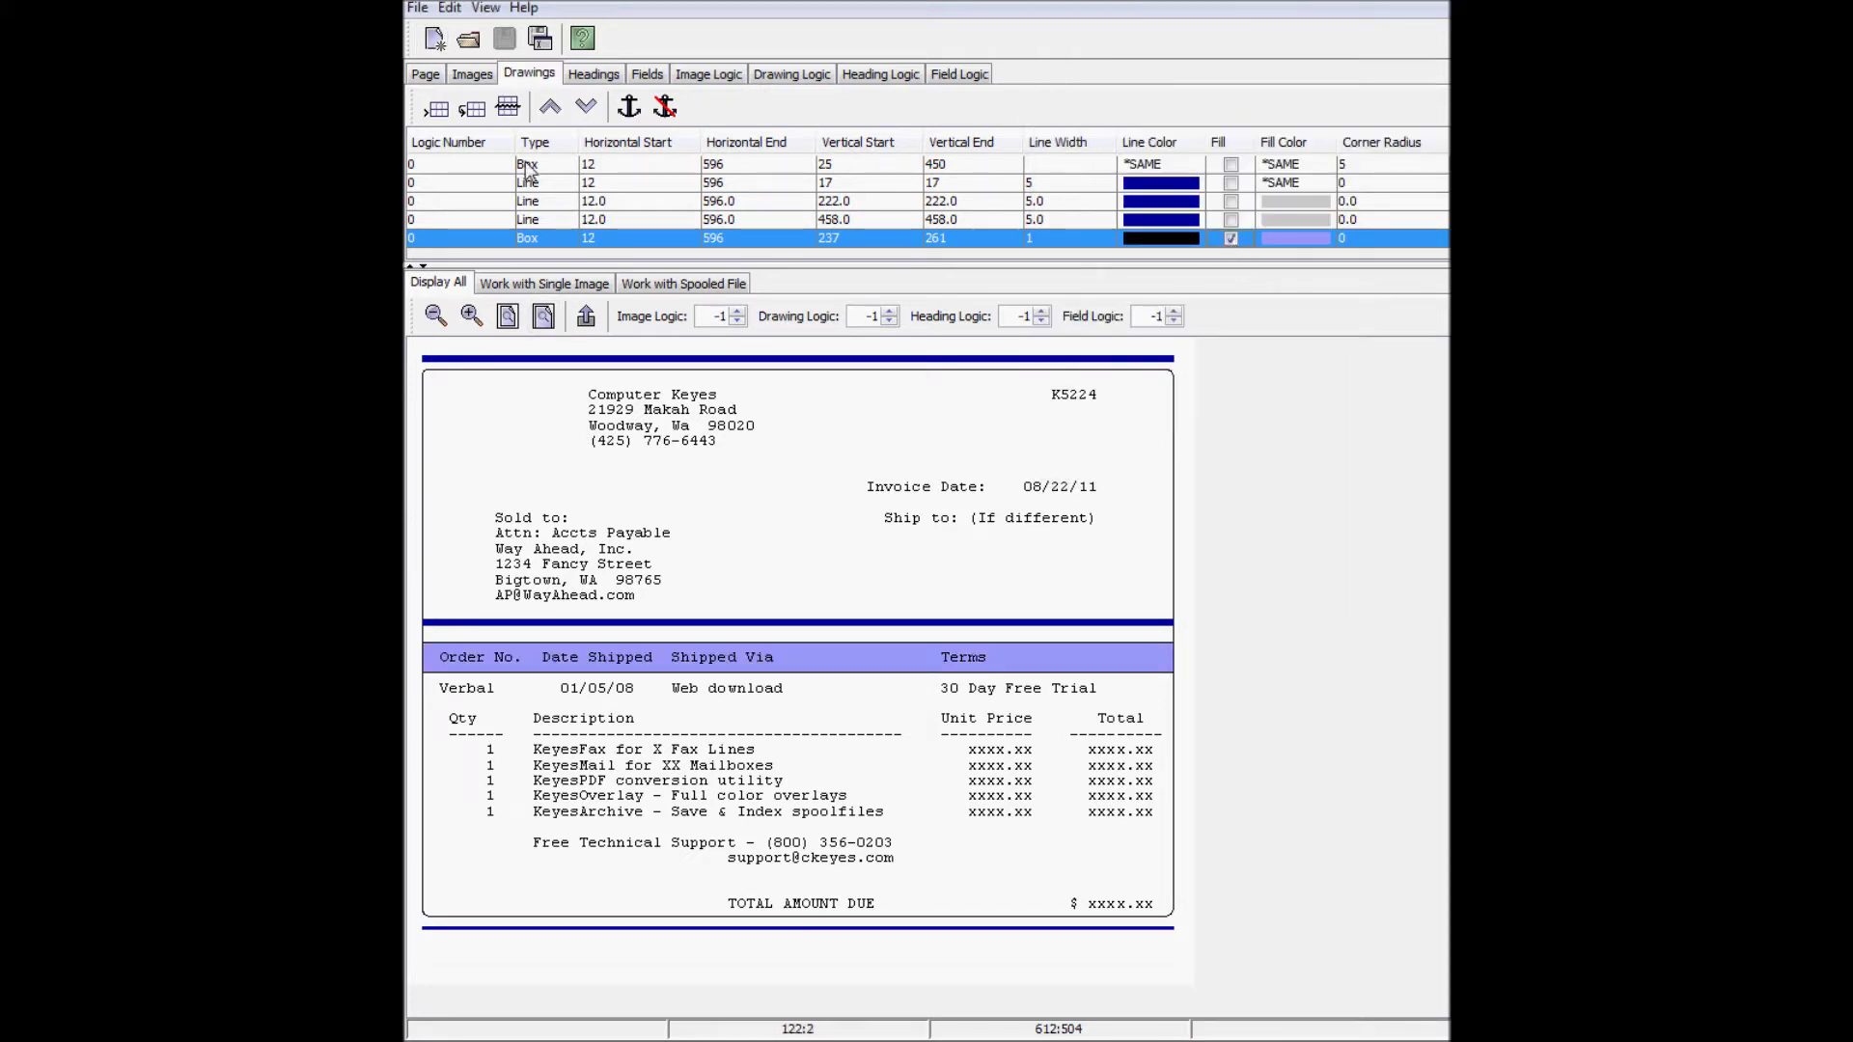
Step: Copy the shaded band and move it down onto the Qty/Description header row
{"action": "left_click", "coordinate": [471, 109]}
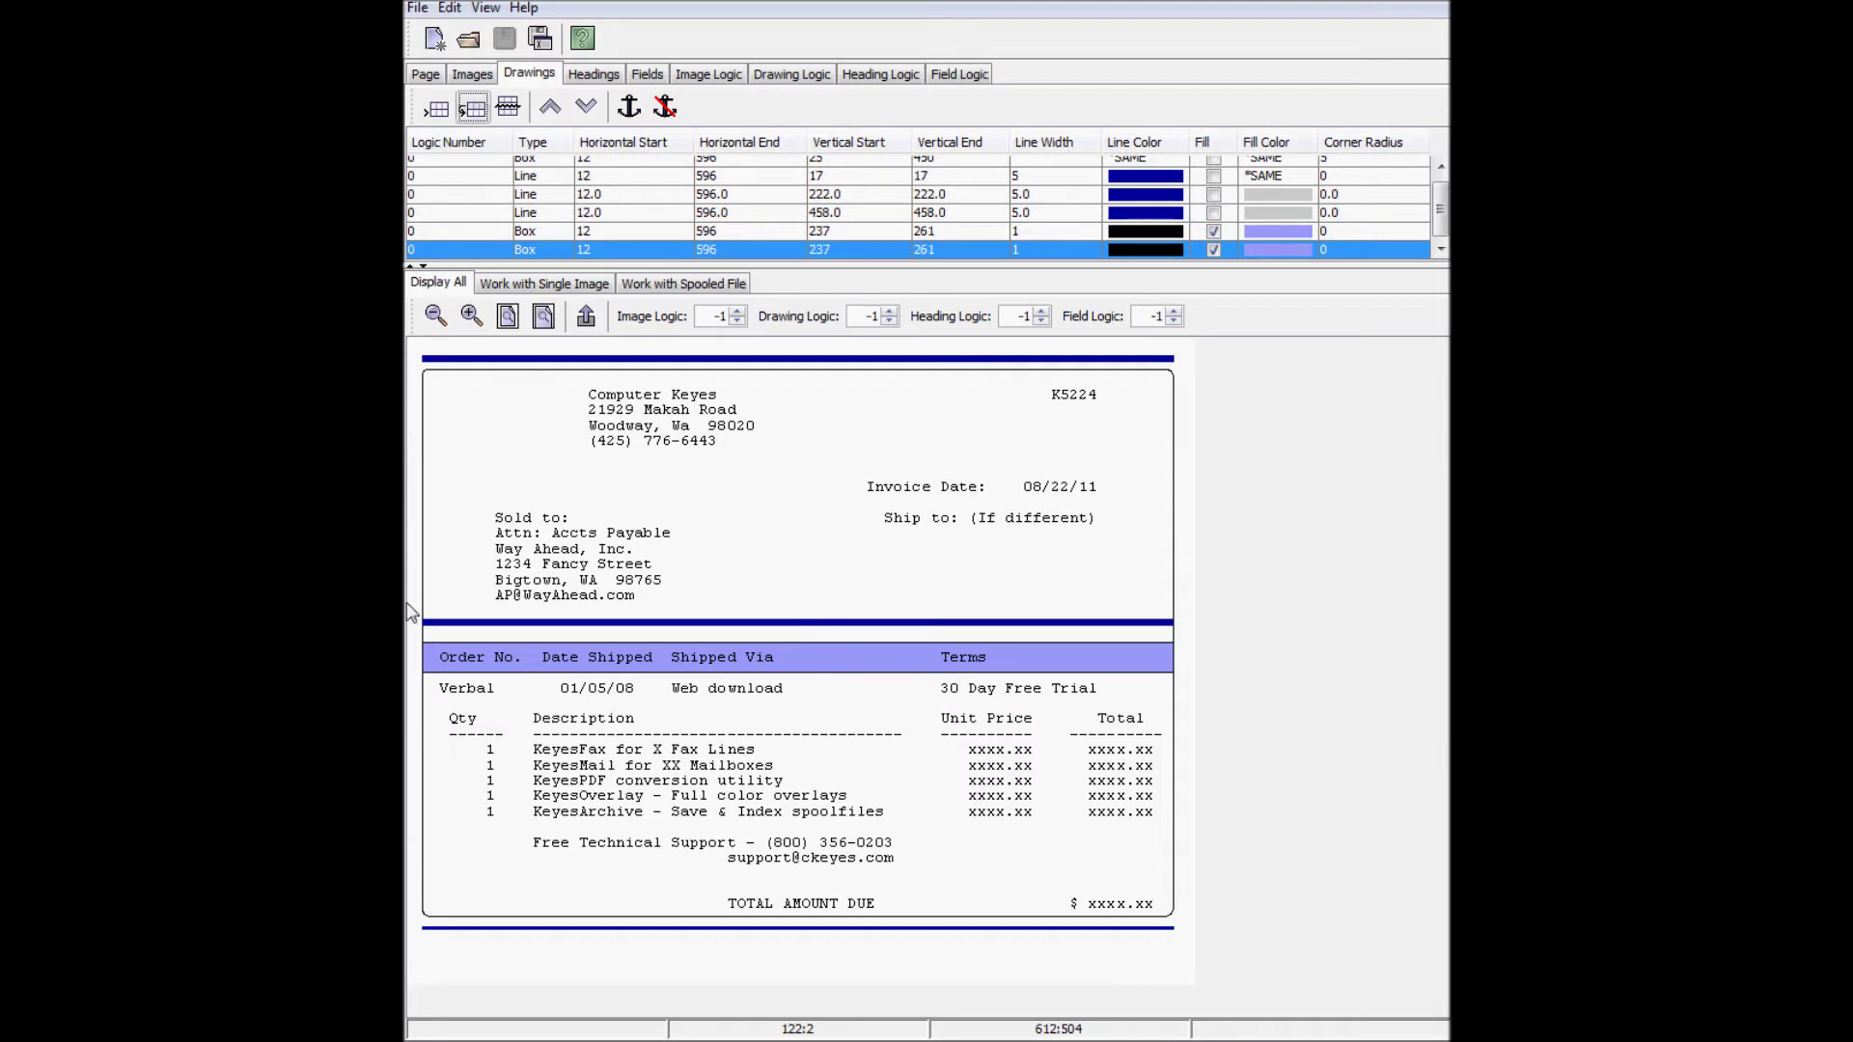
{"action": "right_click", "coordinate": [429, 716]}
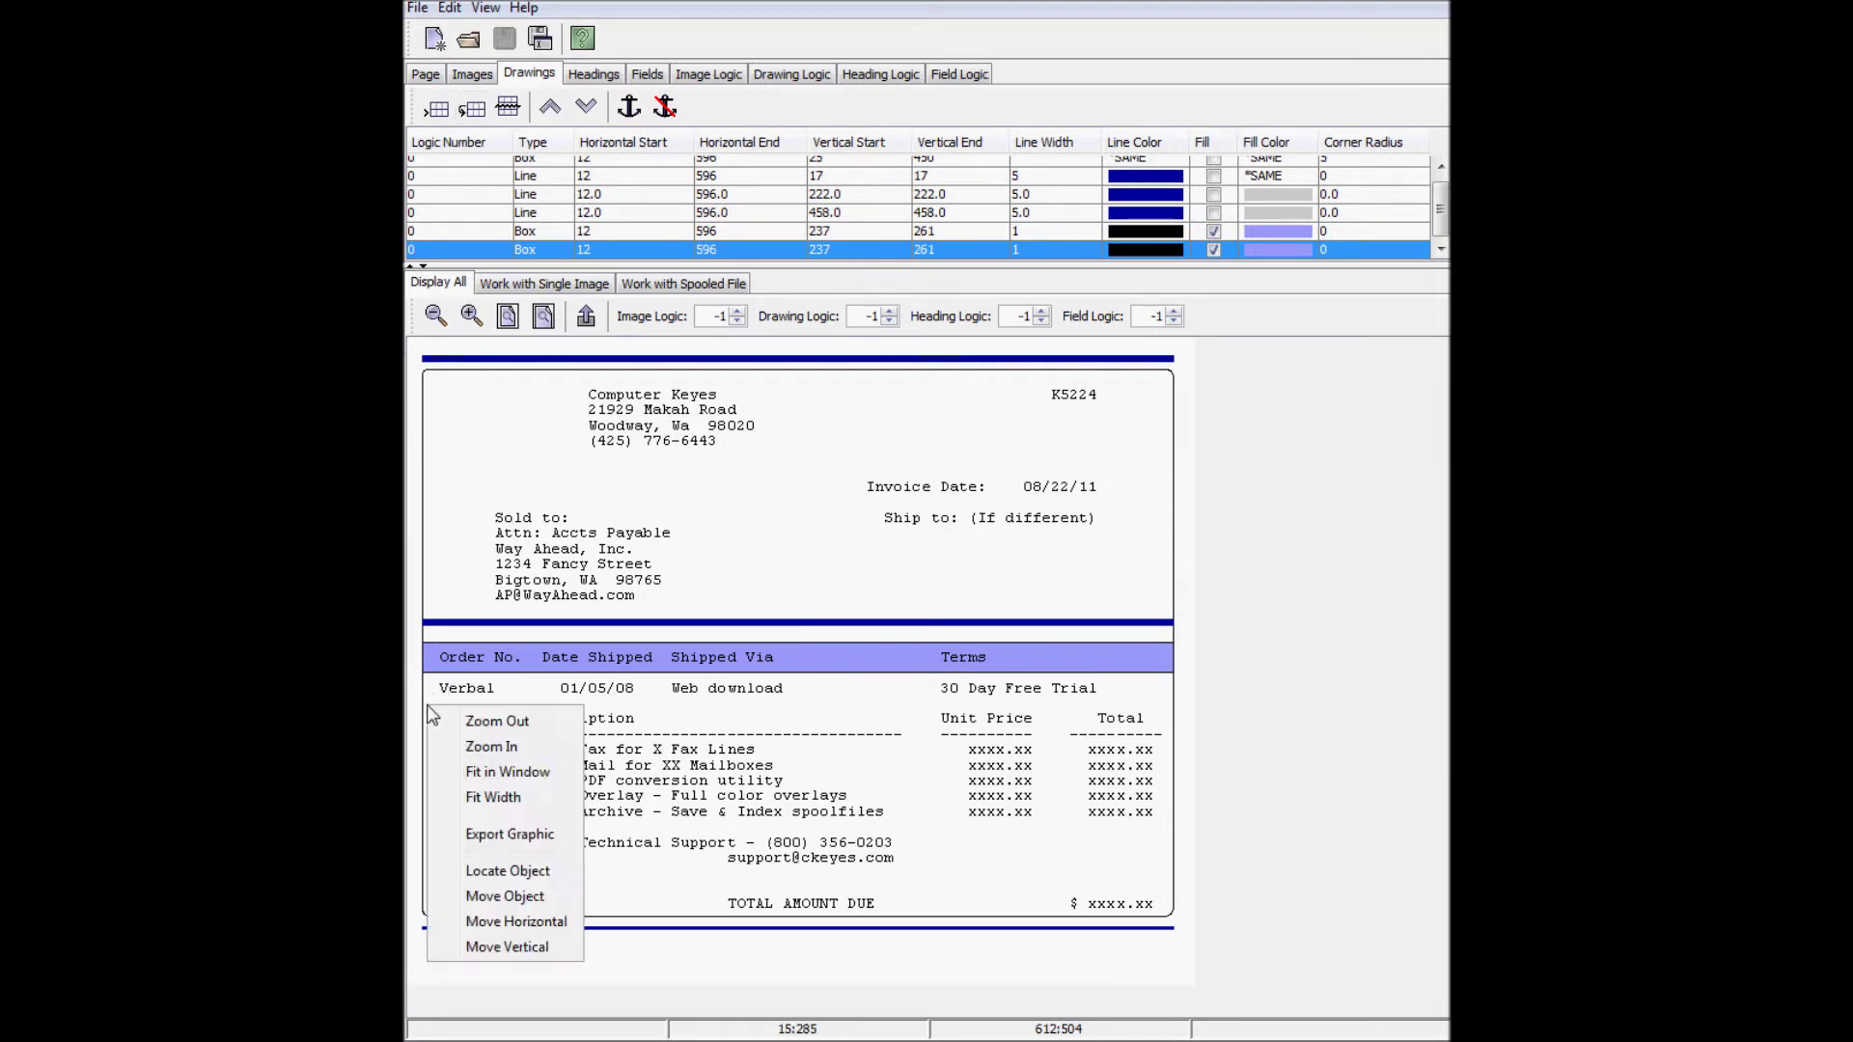
{"action": "left_click", "coordinate": [517, 947]}
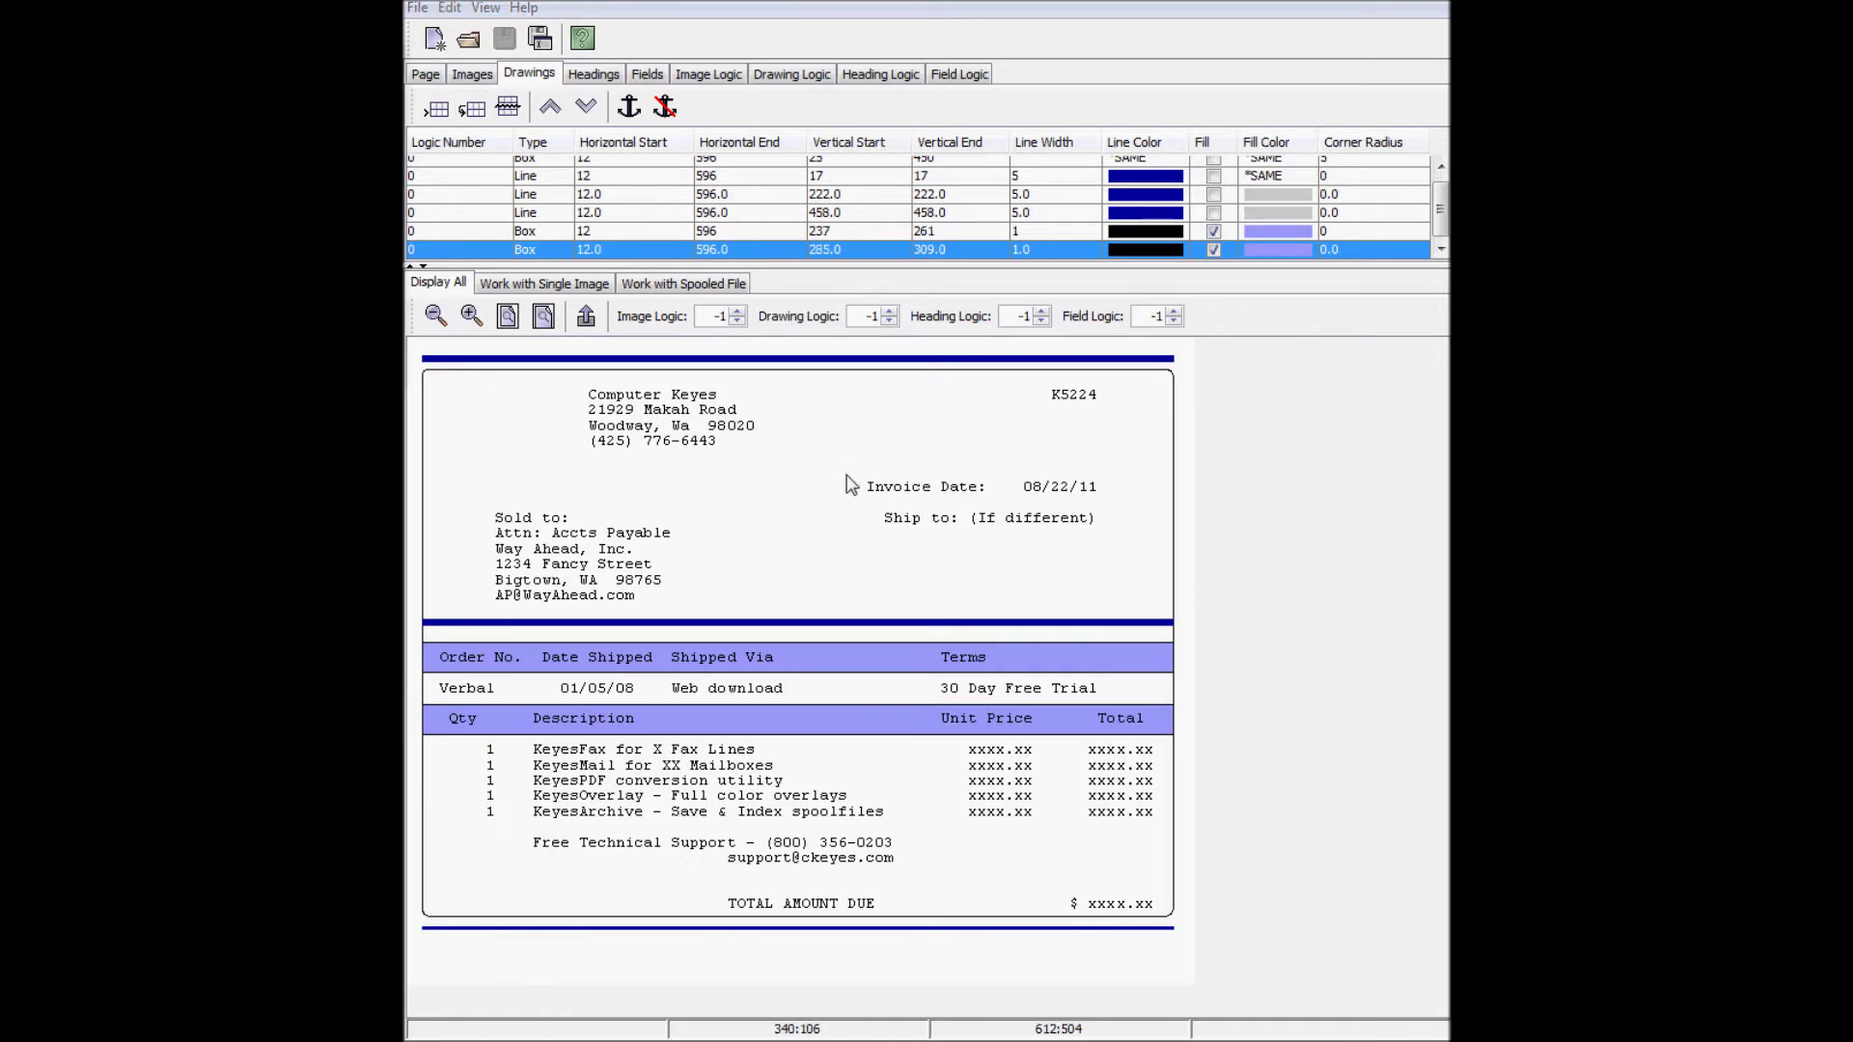
{"action": "left_click_drag", "start_coordinate": [847, 472], "coordinate": [1105, 502]}
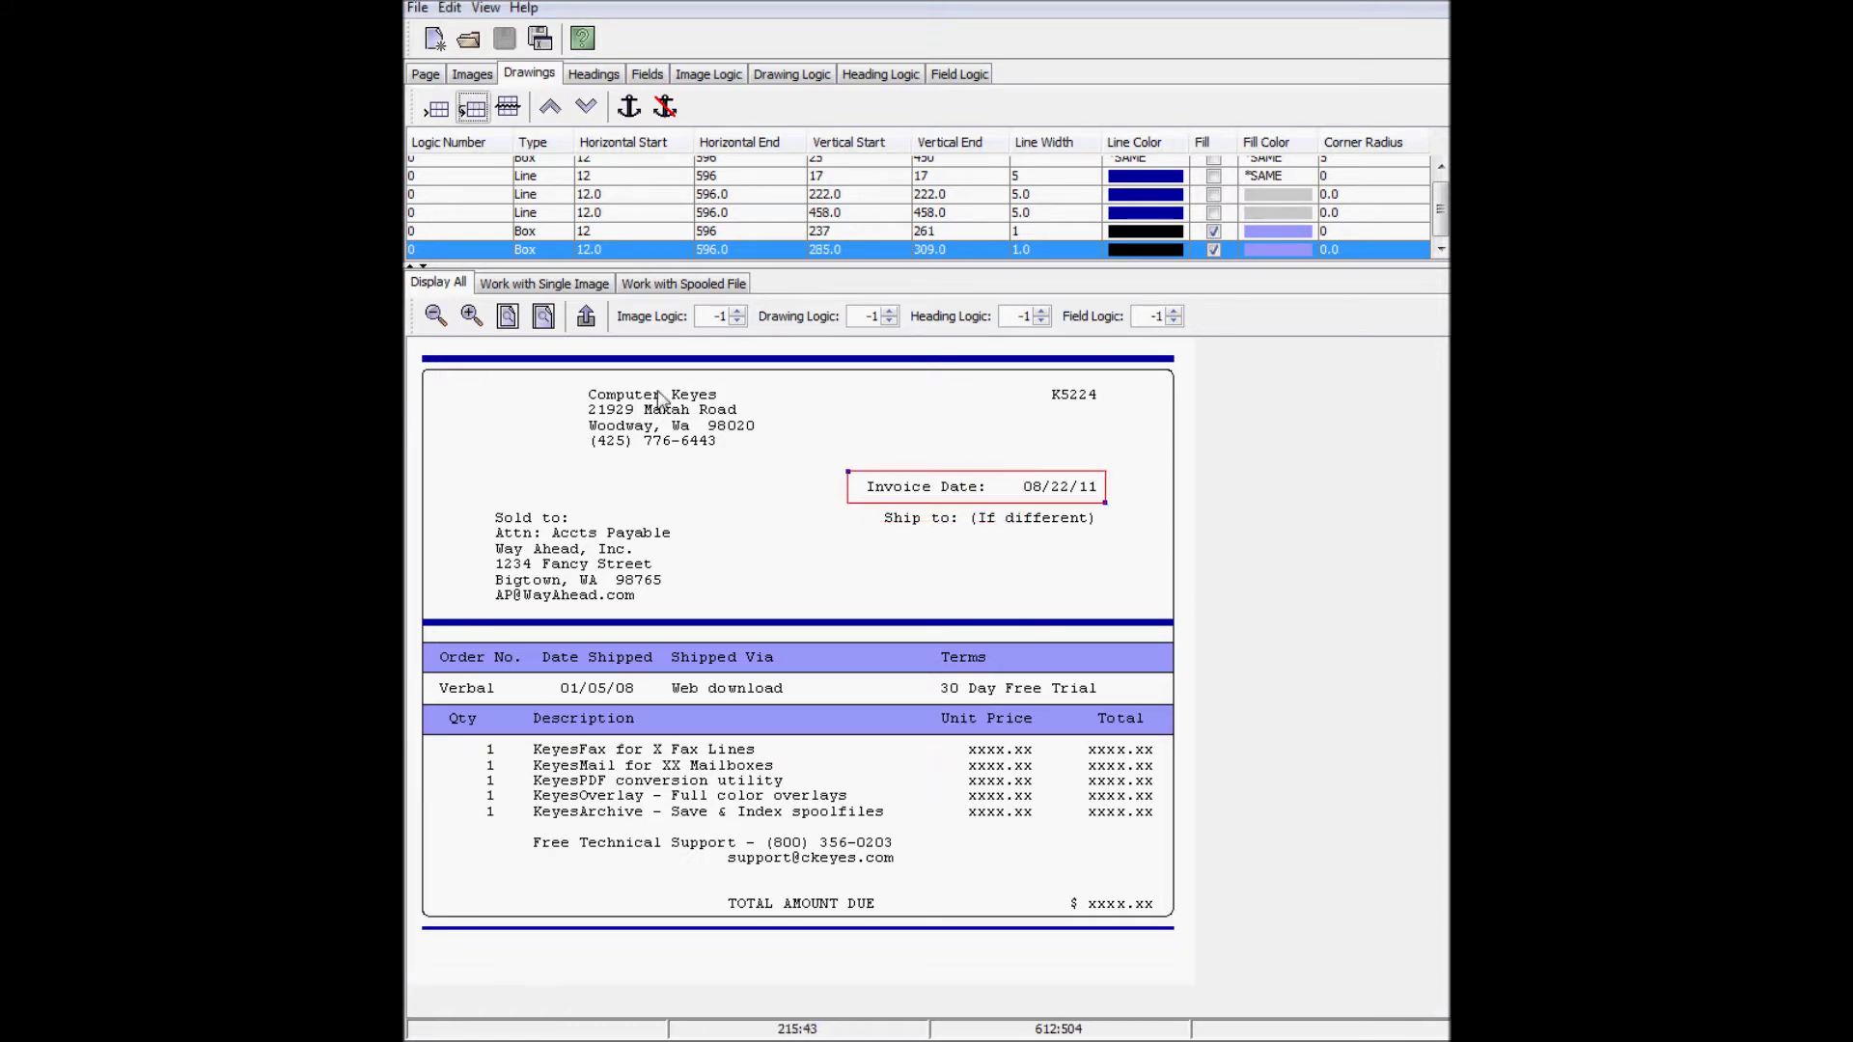
Step: Add a filled Invoice Date box with corner radius 5, spanning 342–543 across and 104–129 down
{"action": "left_click", "coordinate": [586, 317]}
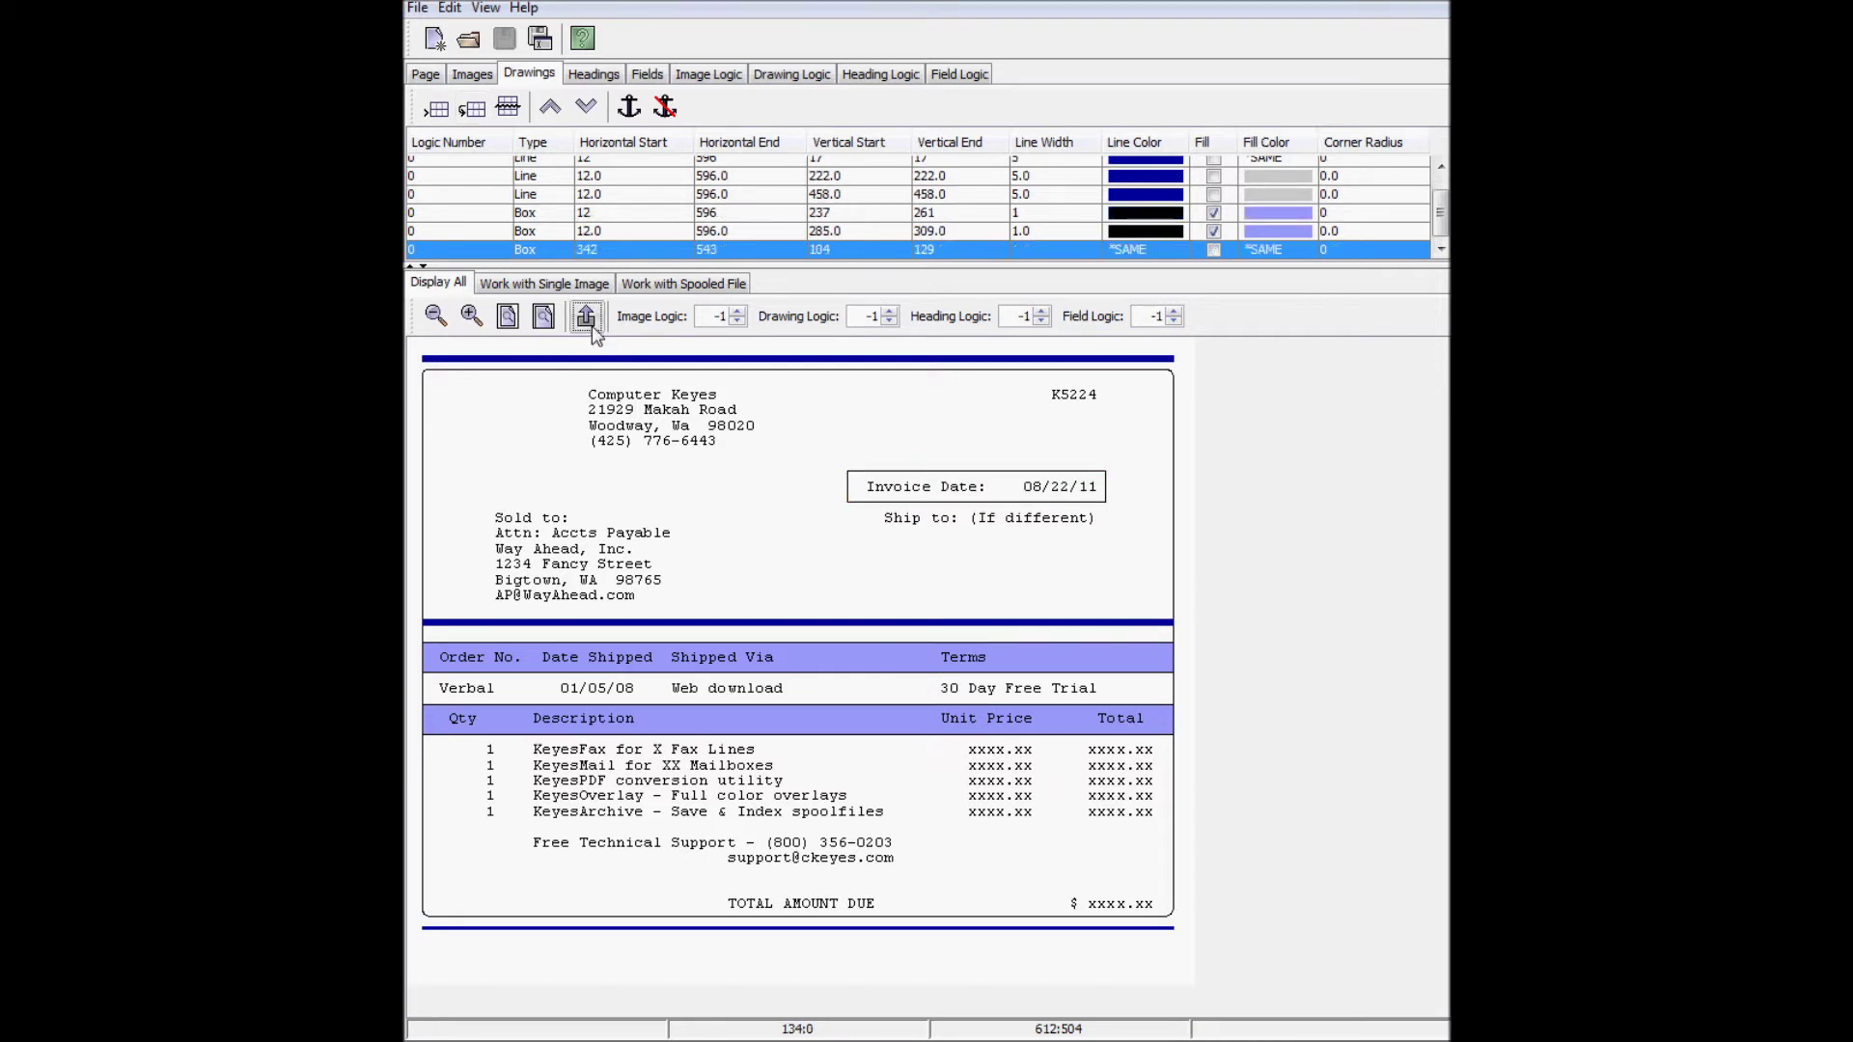
{"action": "double_click", "coordinate": [1353, 251]}
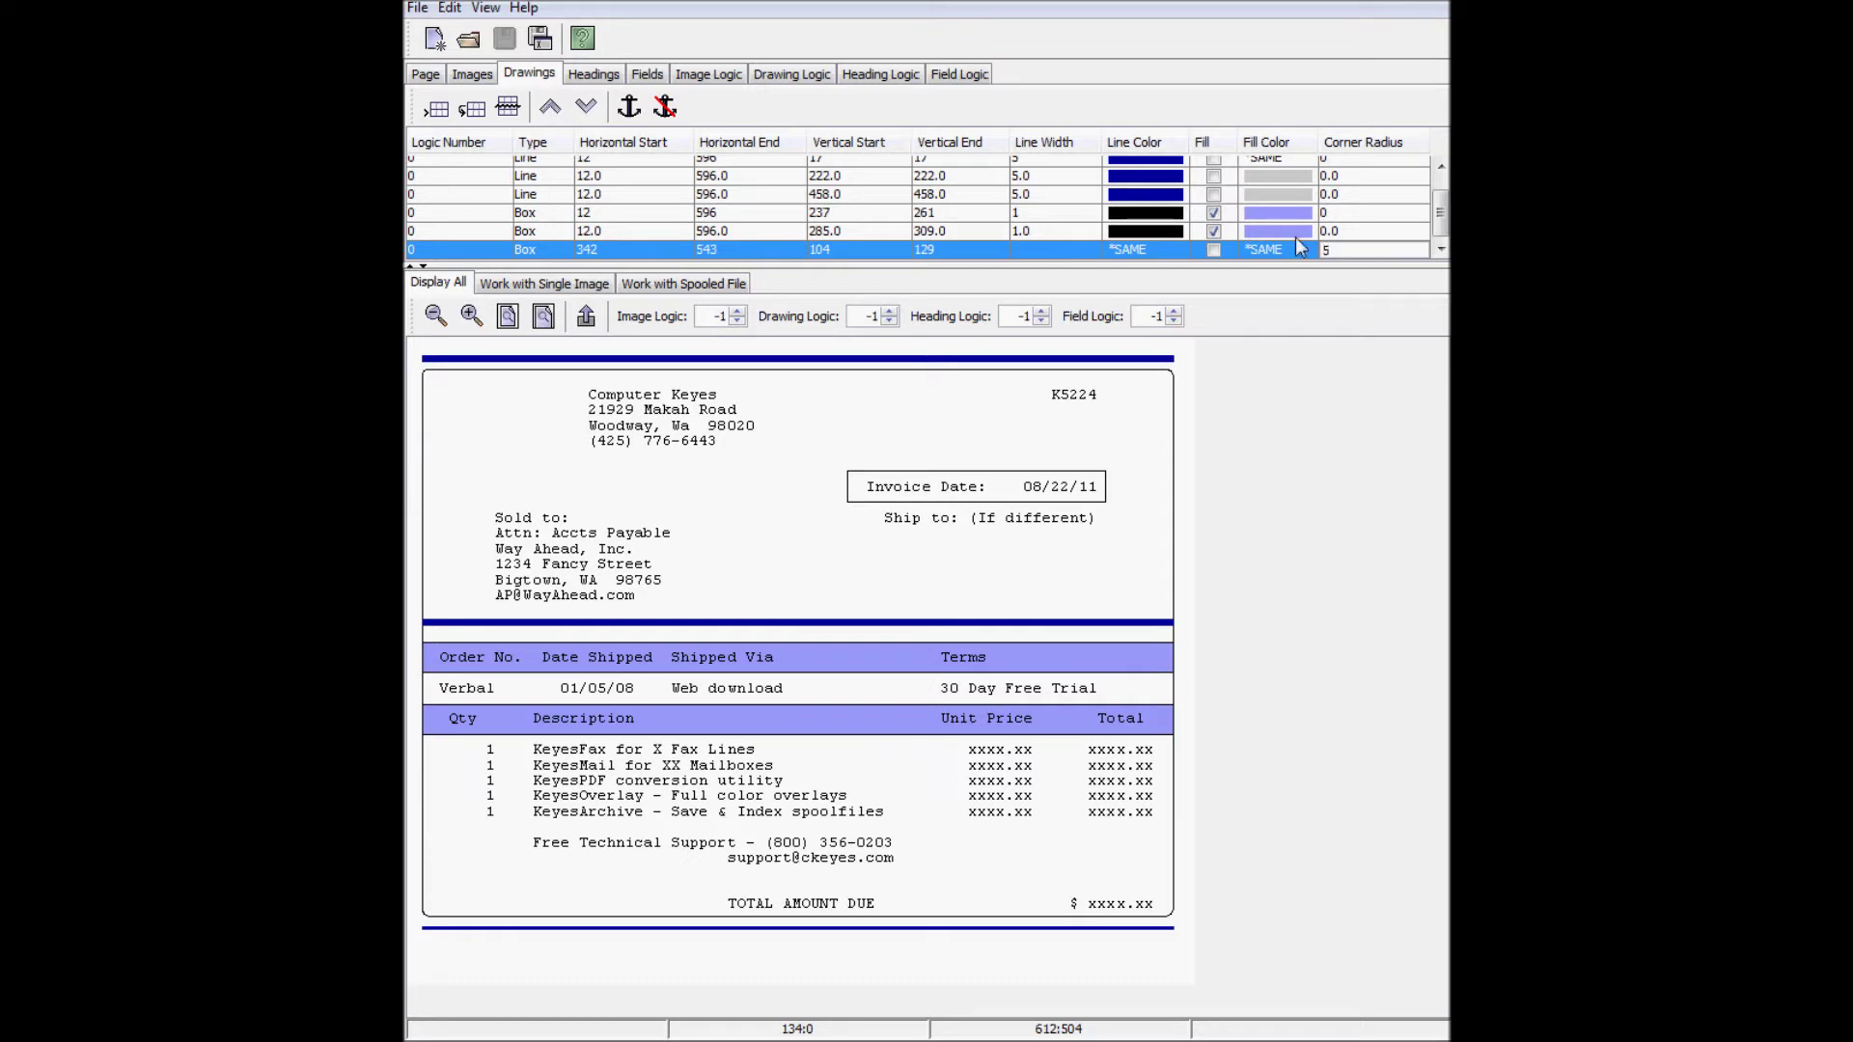
{"action": "left_click", "coordinate": [1214, 250]}
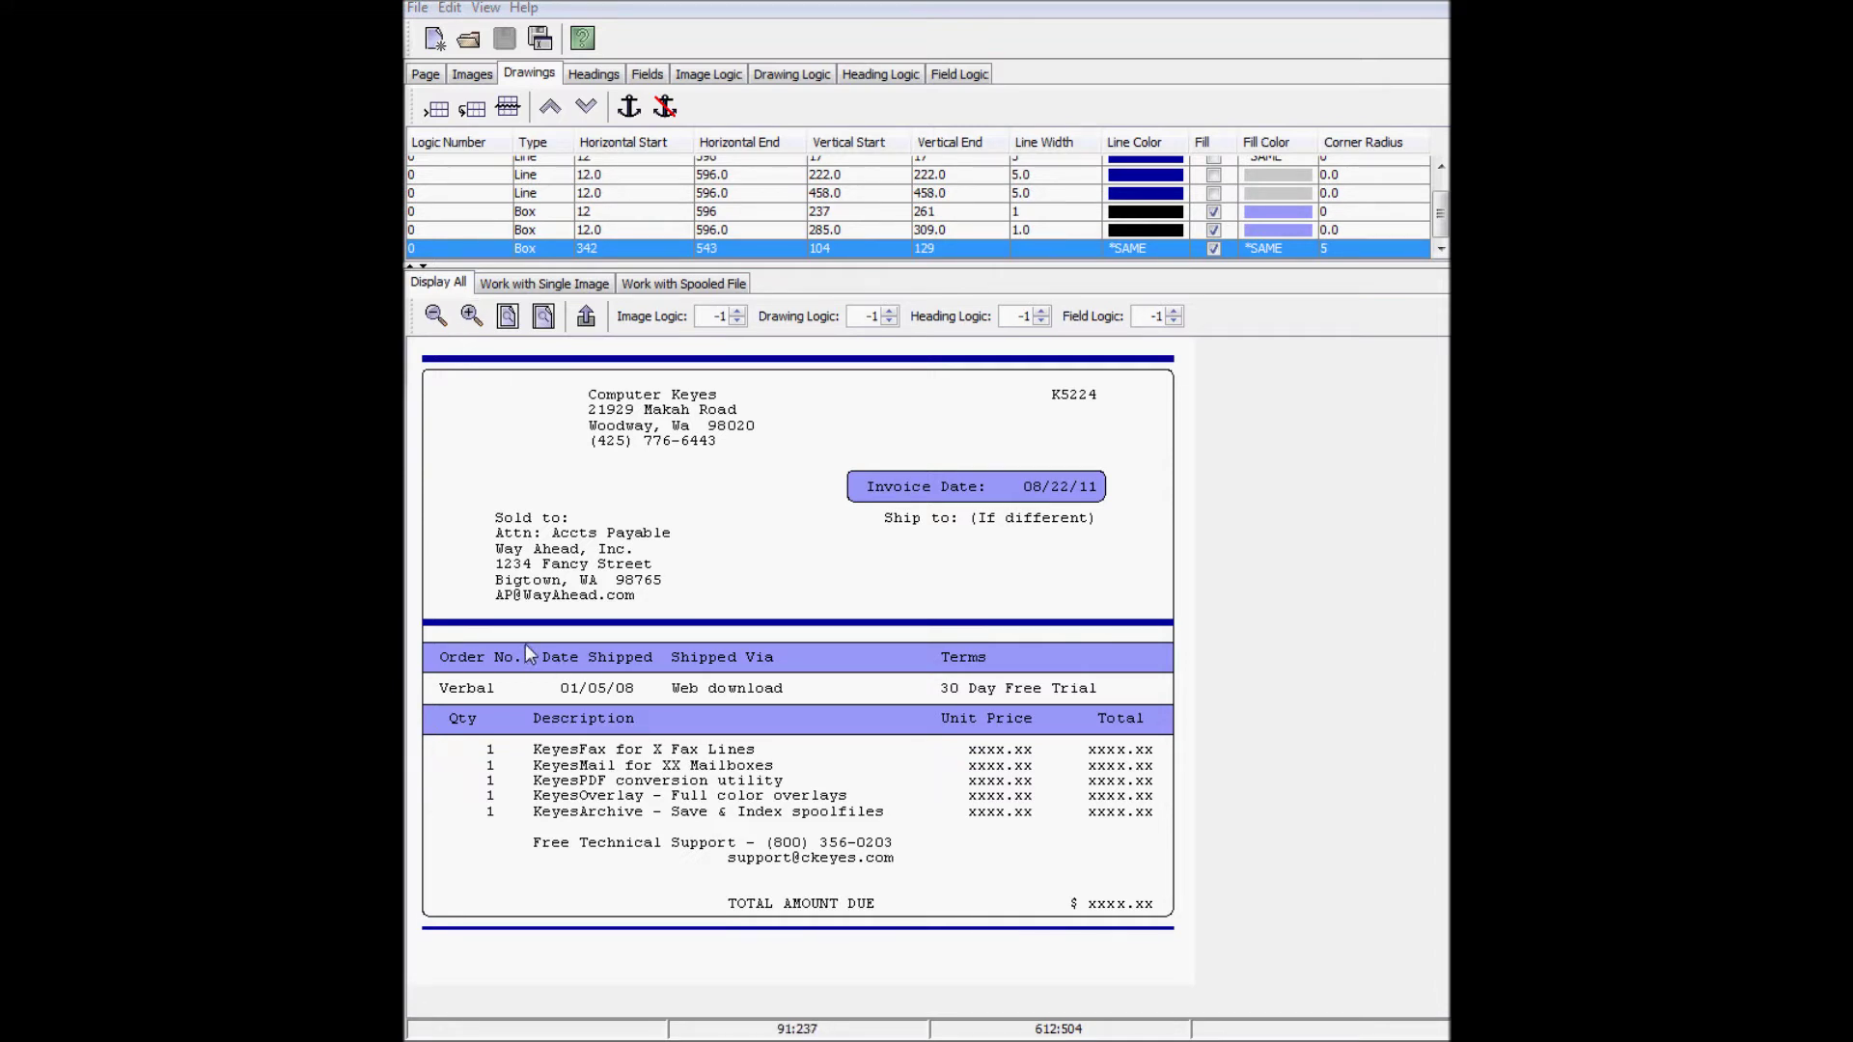
{"action": "left_click_drag", "start_coordinate": [525, 644], "coordinate": [526, 928]}
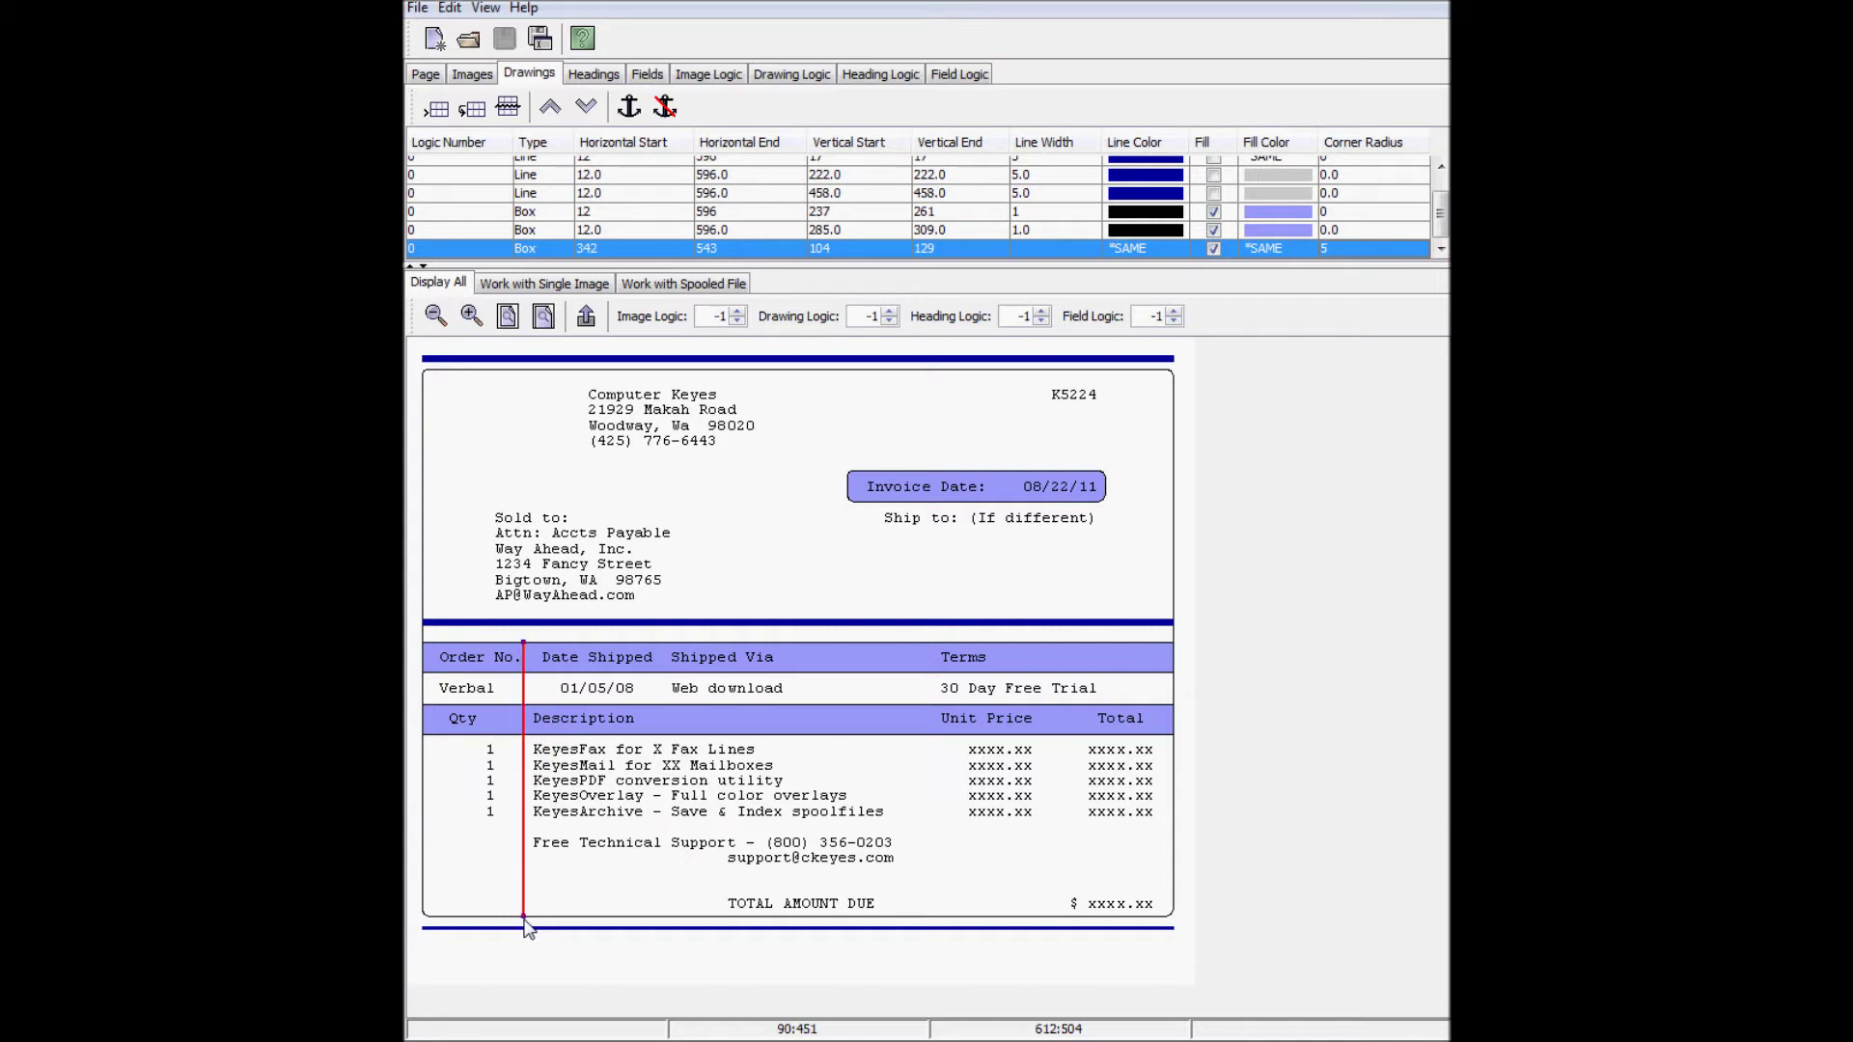
Step: Add vertical dividers between Date Shipped/Shipped Via and Unit Price/Total, at 90, 194, 399 and 492
{"action": "left_click", "coordinate": [585, 317]}
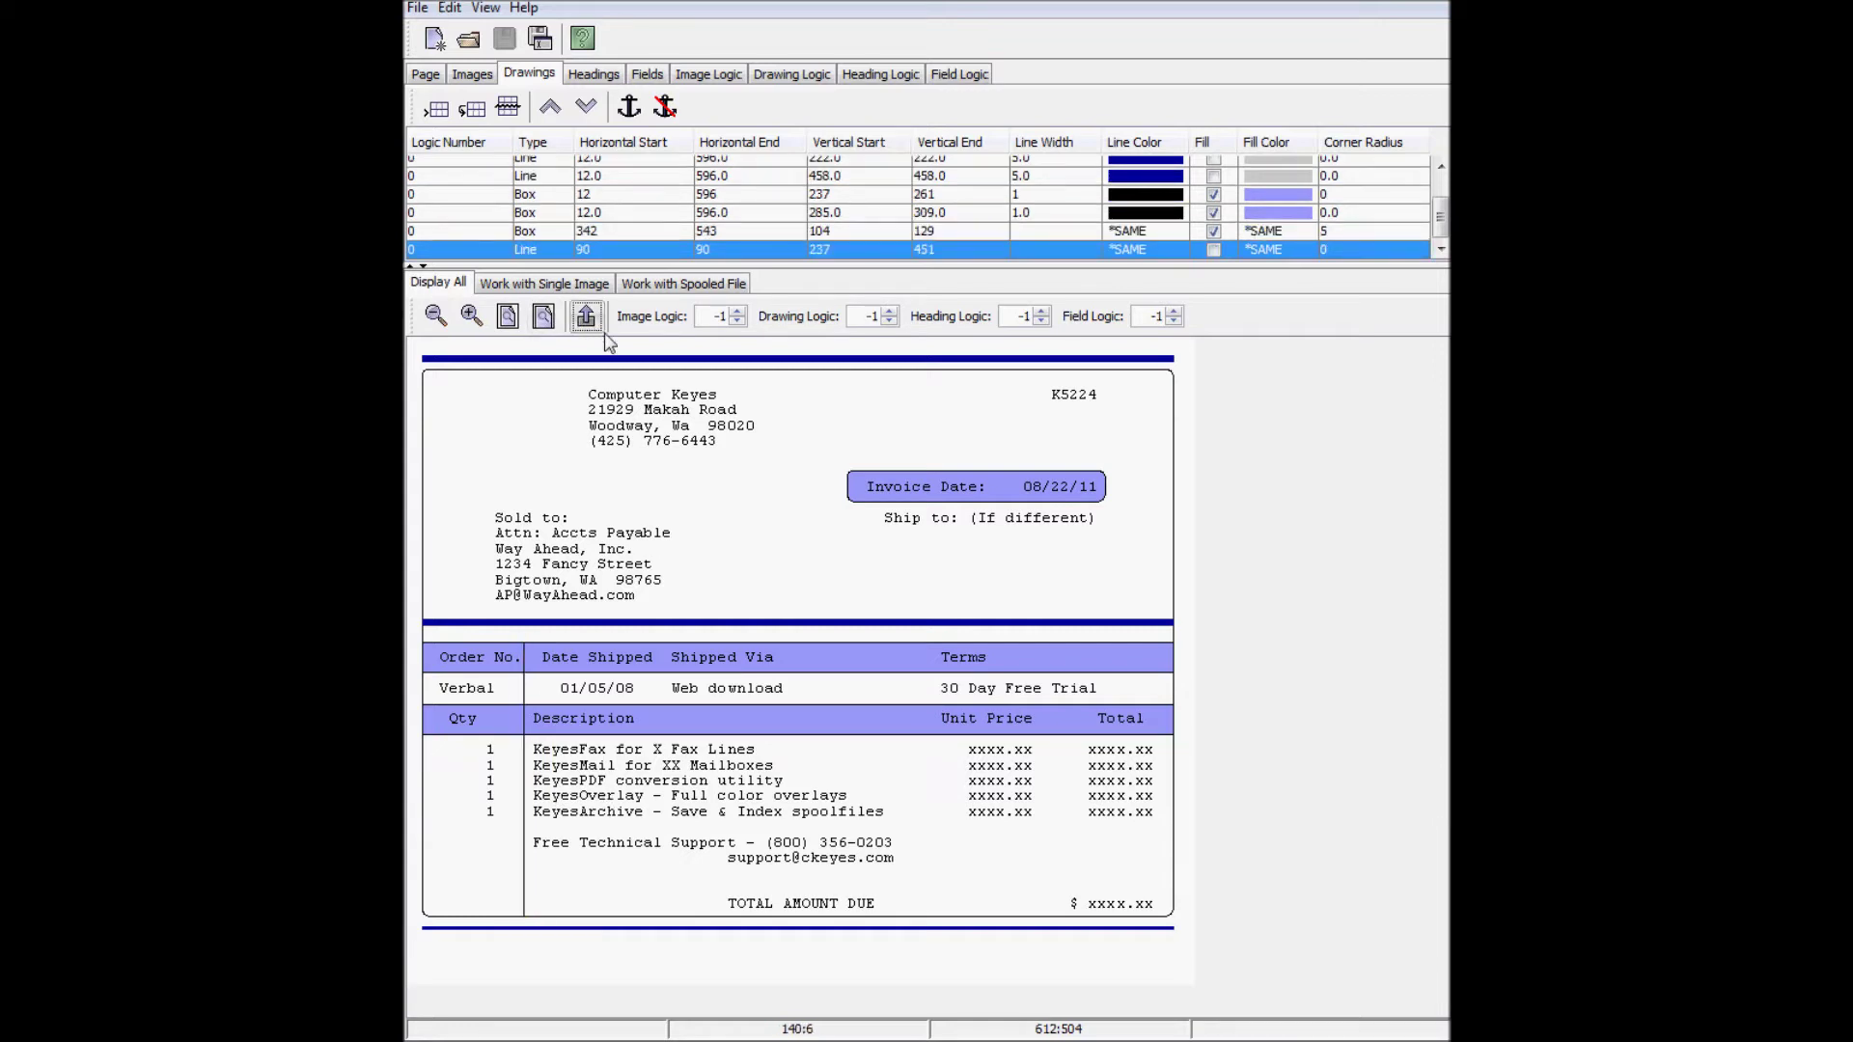
{"action": "left_click", "coordinate": [479, 111]}
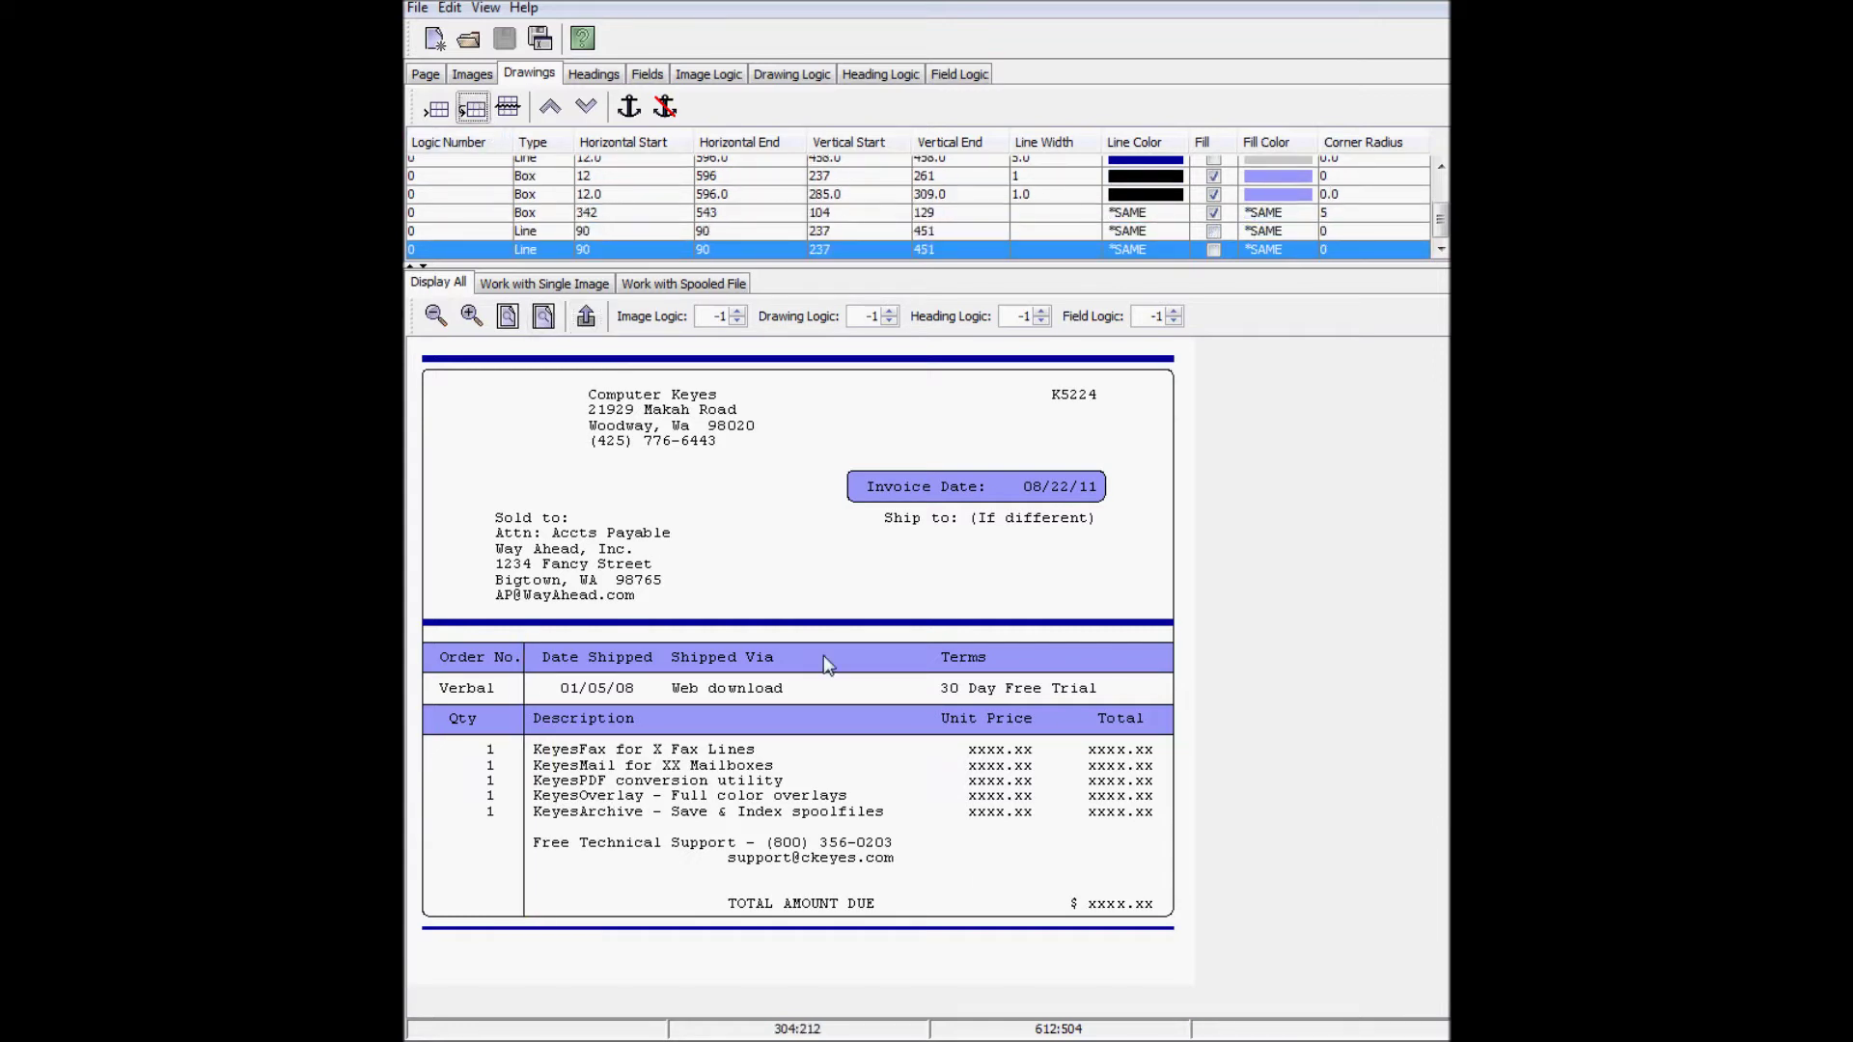
{"action": "right_click", "coordinate": [924, 726]}
{"action": "left_click", "coordinate": [1037, 936]}
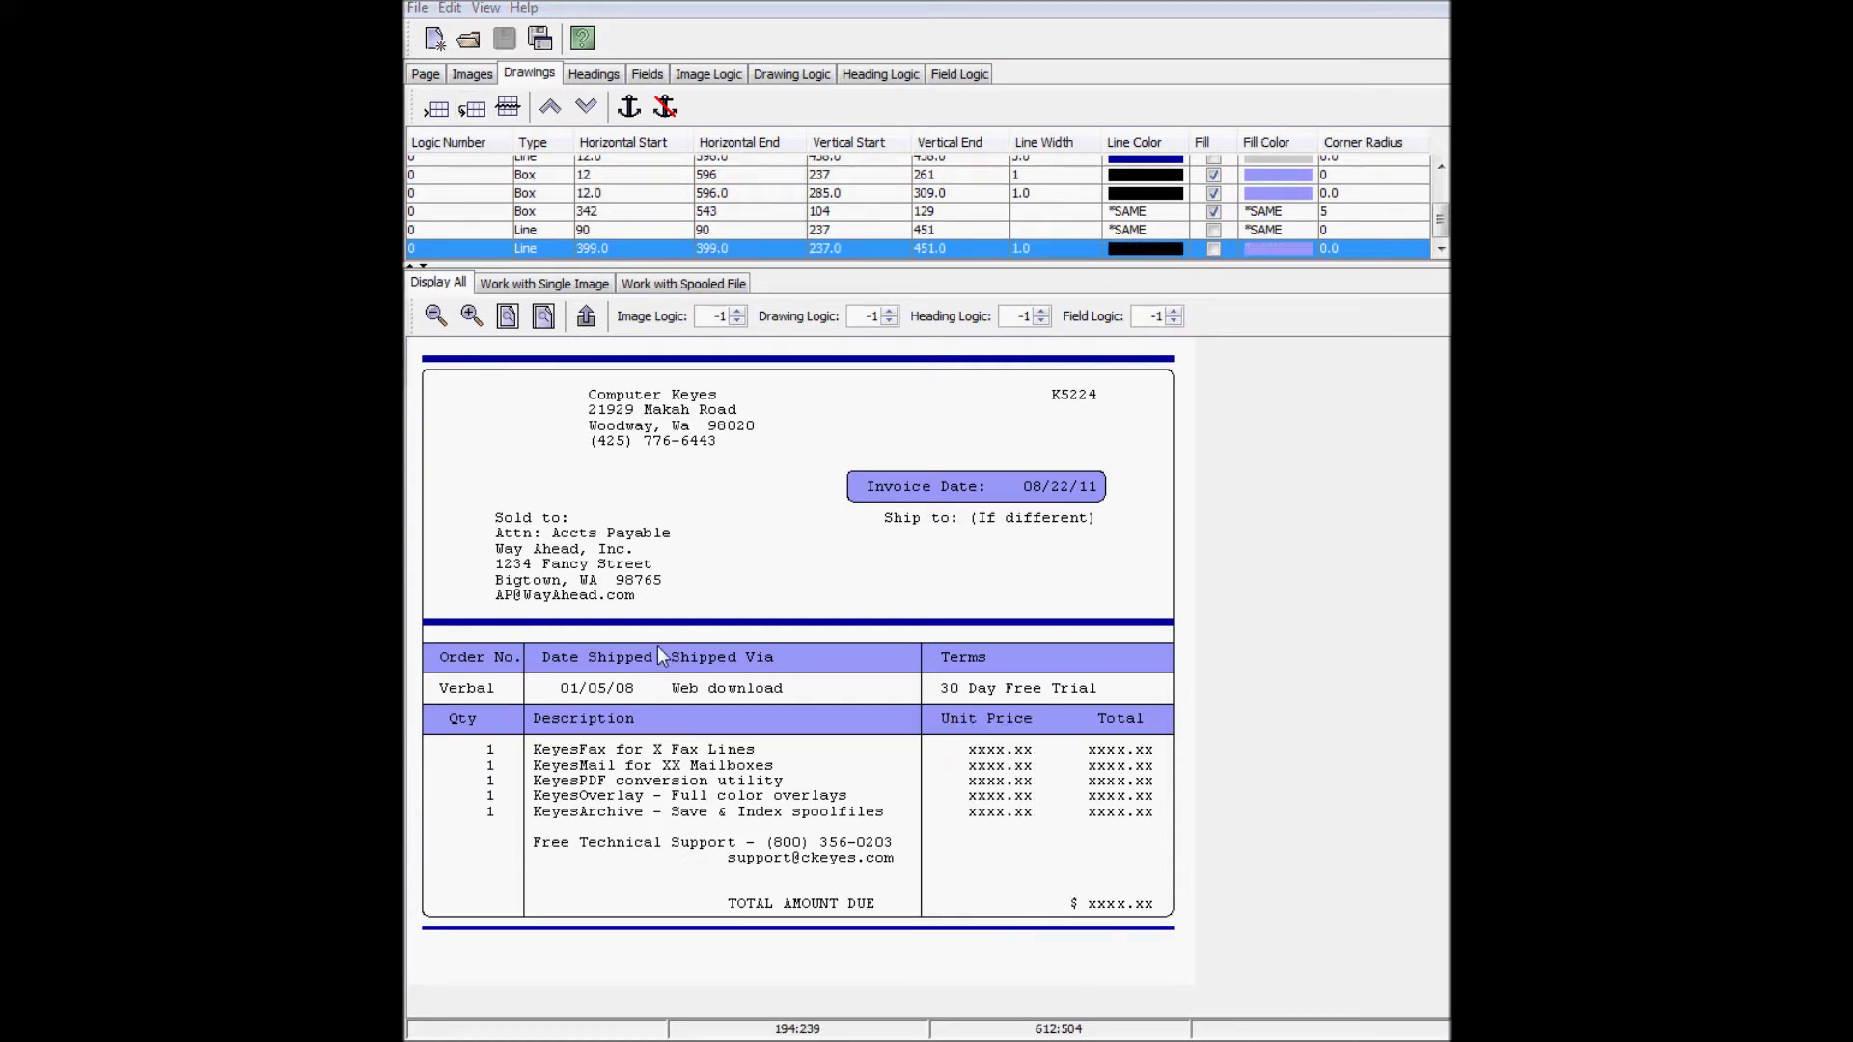
{"action": "left_click_drag", "start_coordinate": [658, 643], "coordinate": [659, 705]}
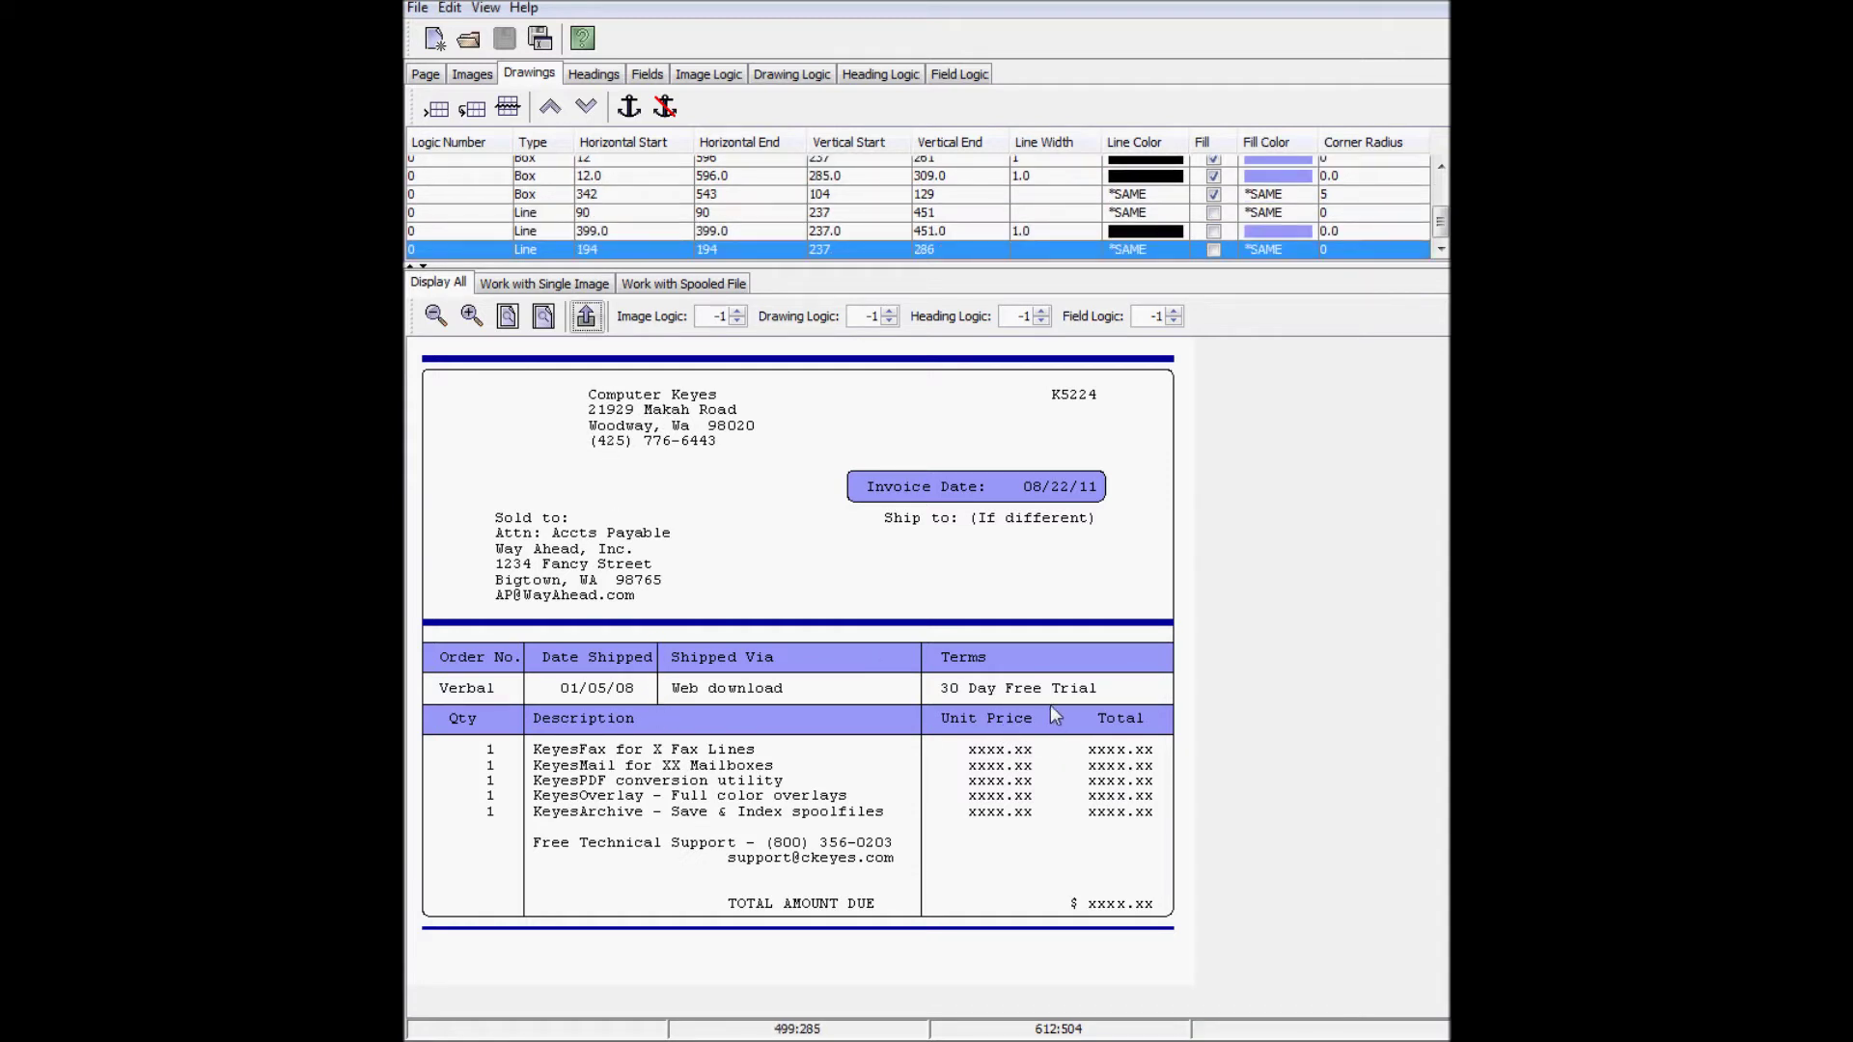
{"action": "left_click_drag", "start_coordinate": [1042, 705], "coordinate": [1074, 931]}
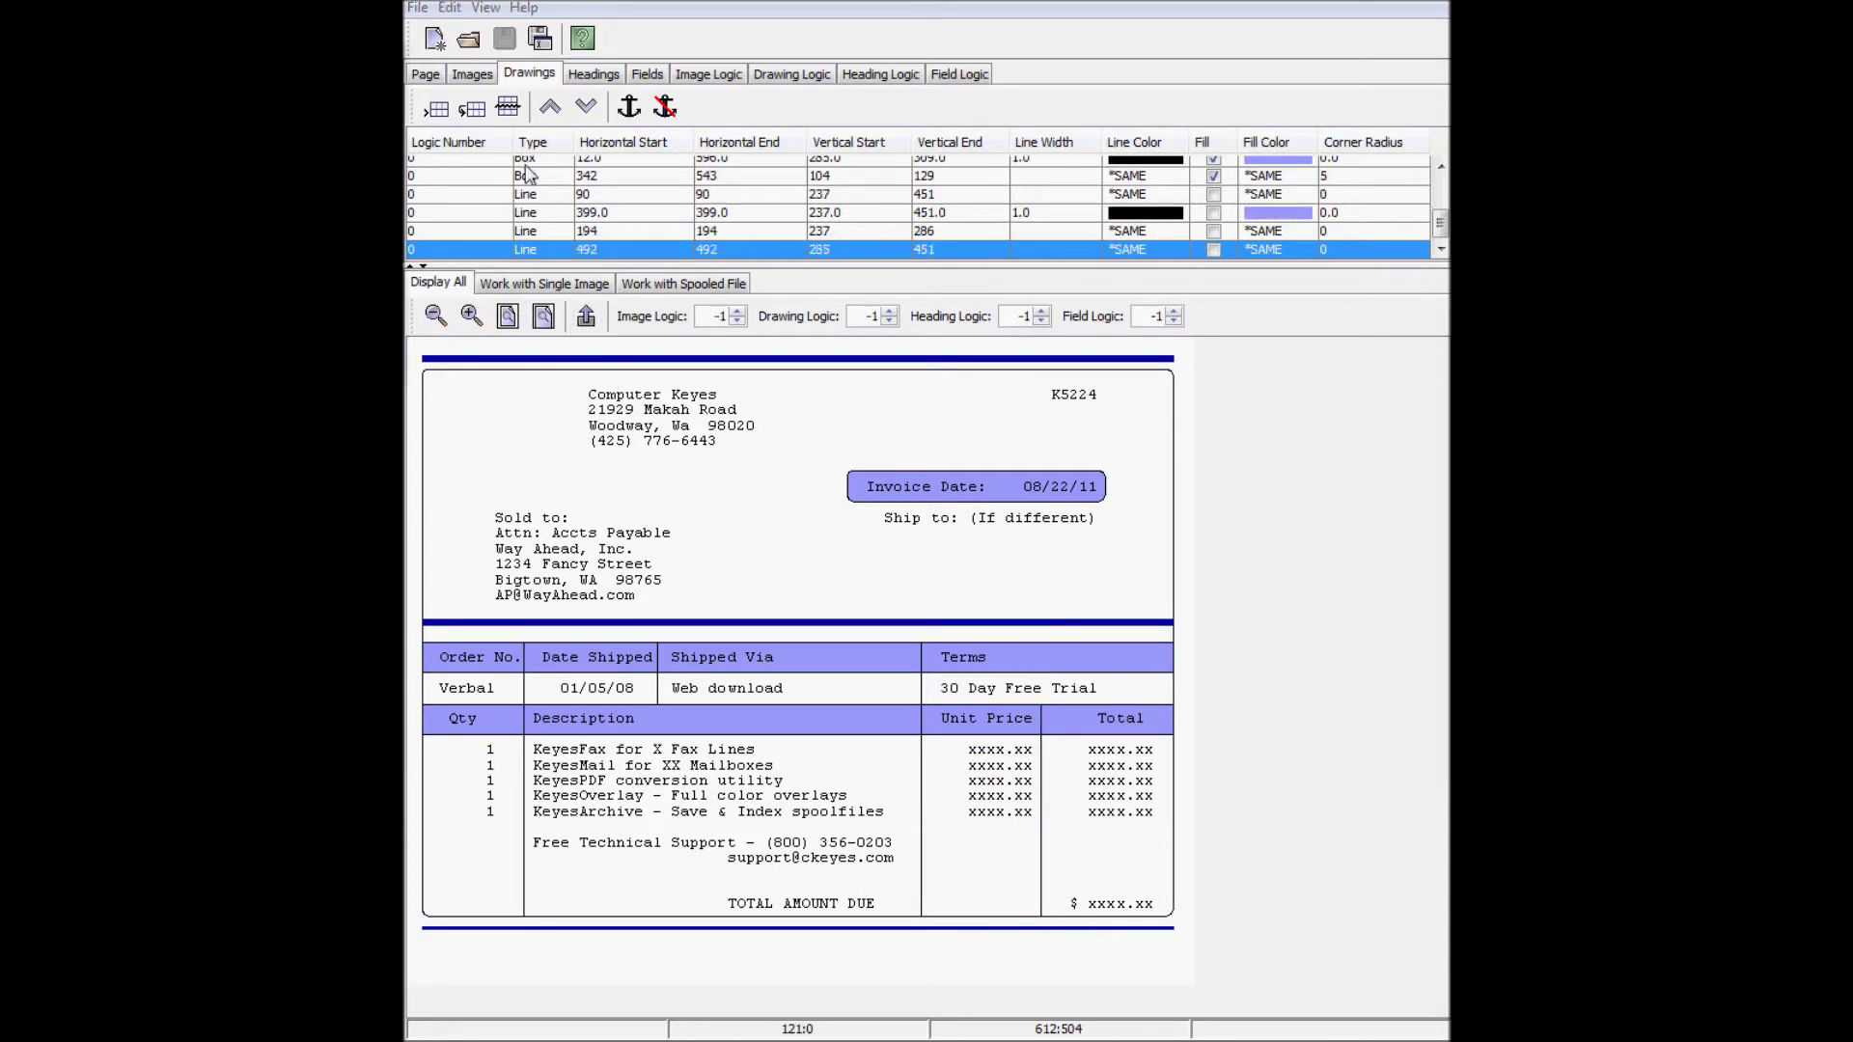
Step: Load the CKLOGO.TIF image and add it to the overlay
{"action": "left_click", "coordinate": [472, 74]}
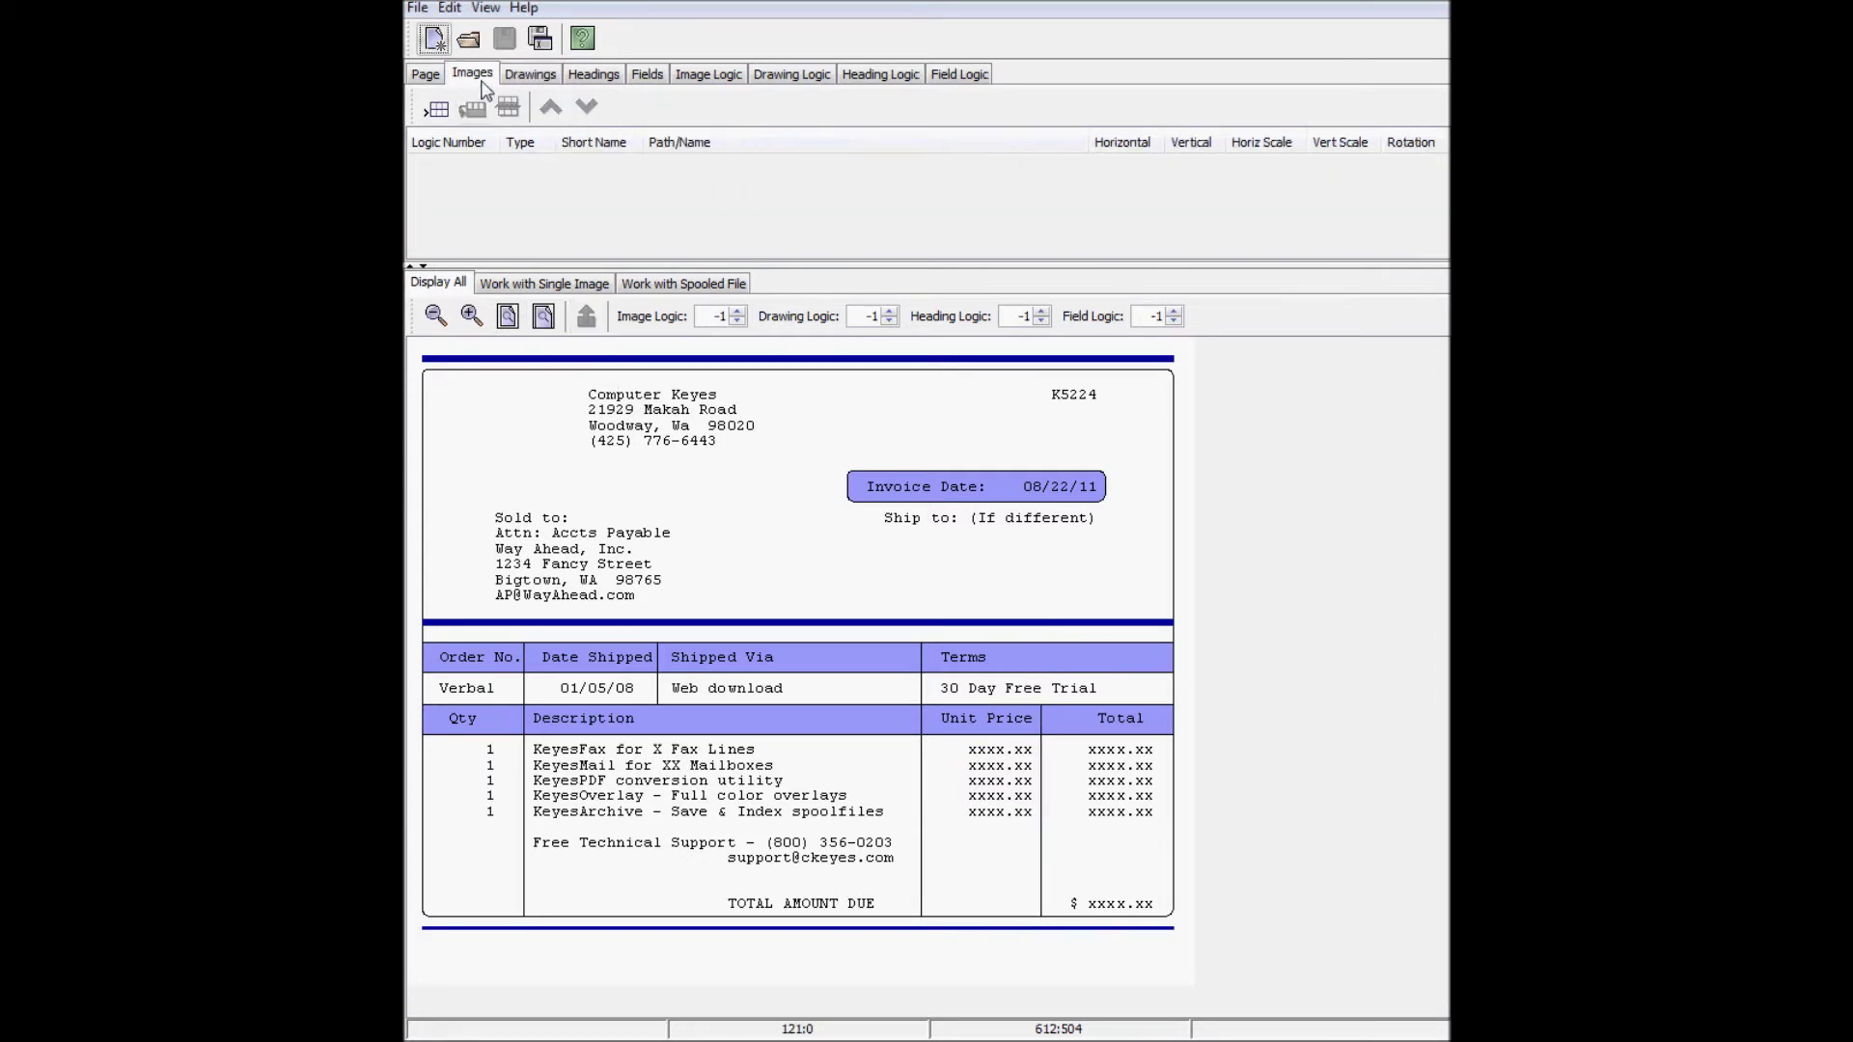
{"action": "left_click", "coordinate": [534, 288]}
{"action": "left_click", "coordinate": [471, 317]}
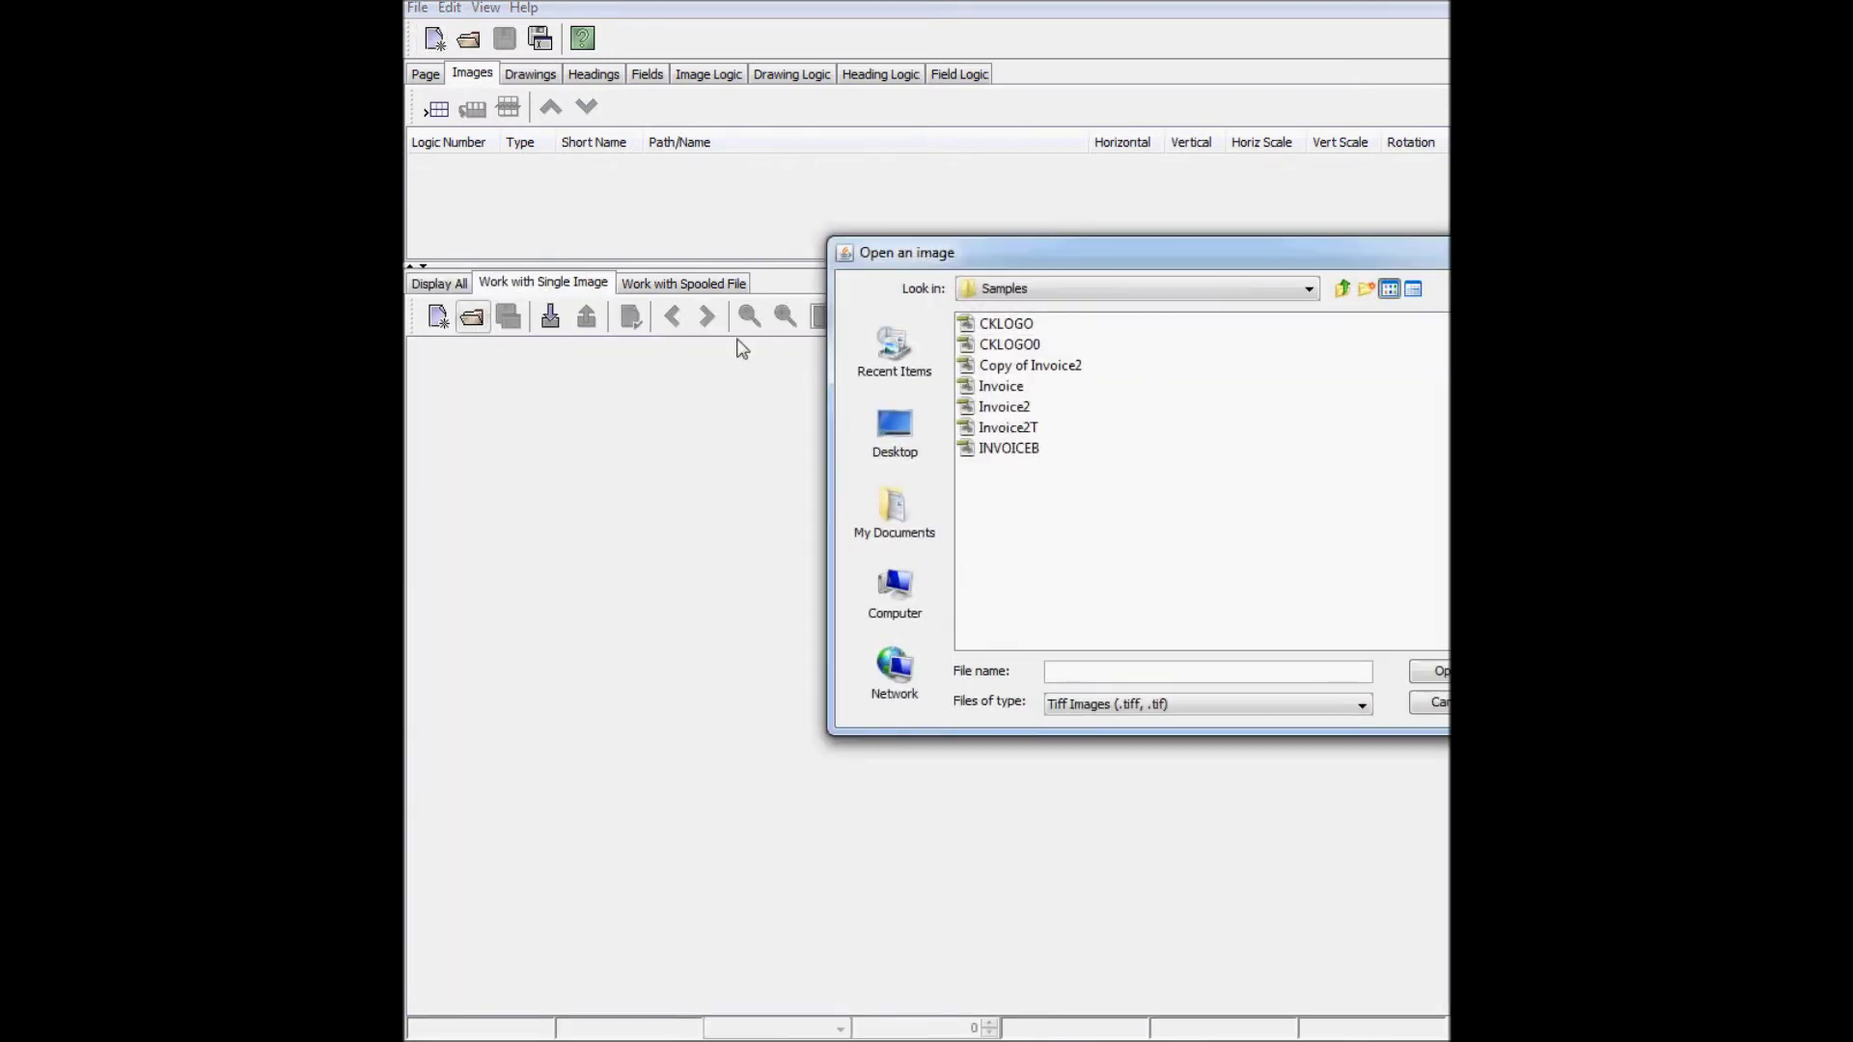
{"action": "left_click", "coordinate": [1004, 326]}
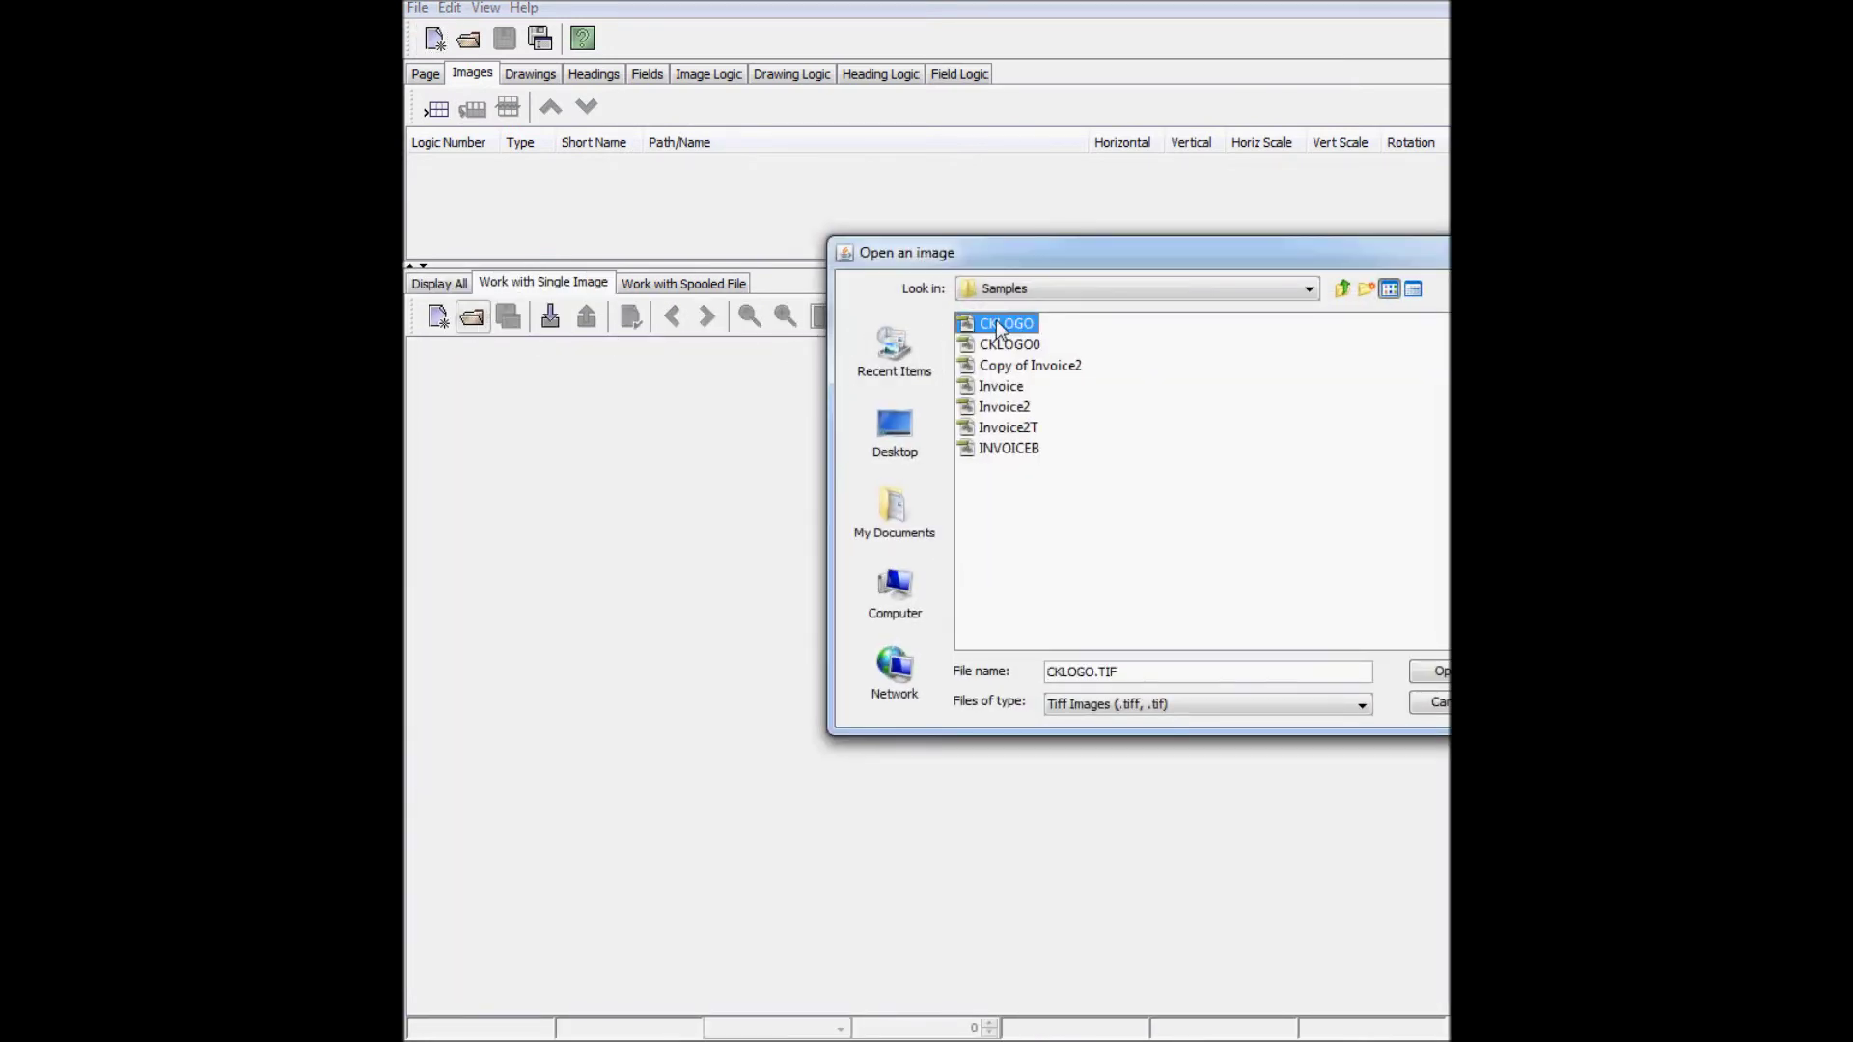
{"action": "left_click", "coordinate": [1428, 672]}
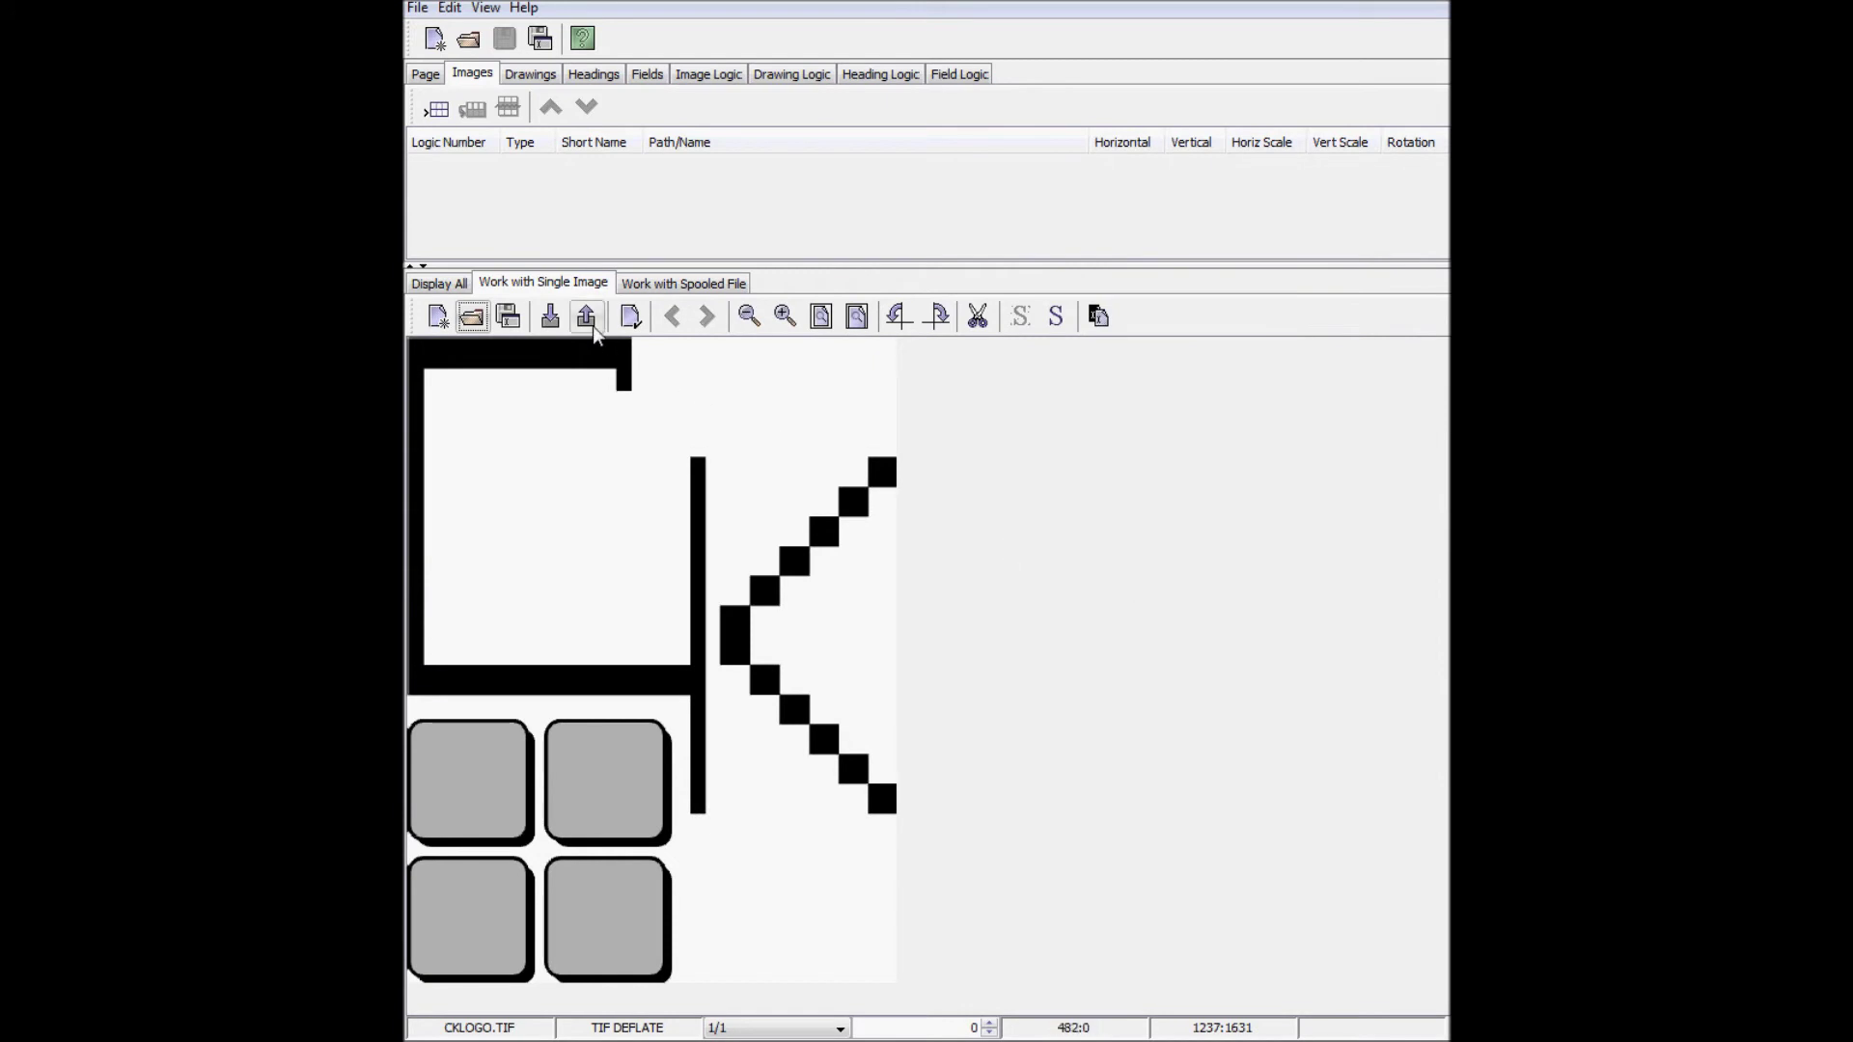
{"action": "left_click", "coordinate": [592, 326]}
{"action": "left_click", "coordinate": [449, 283]}
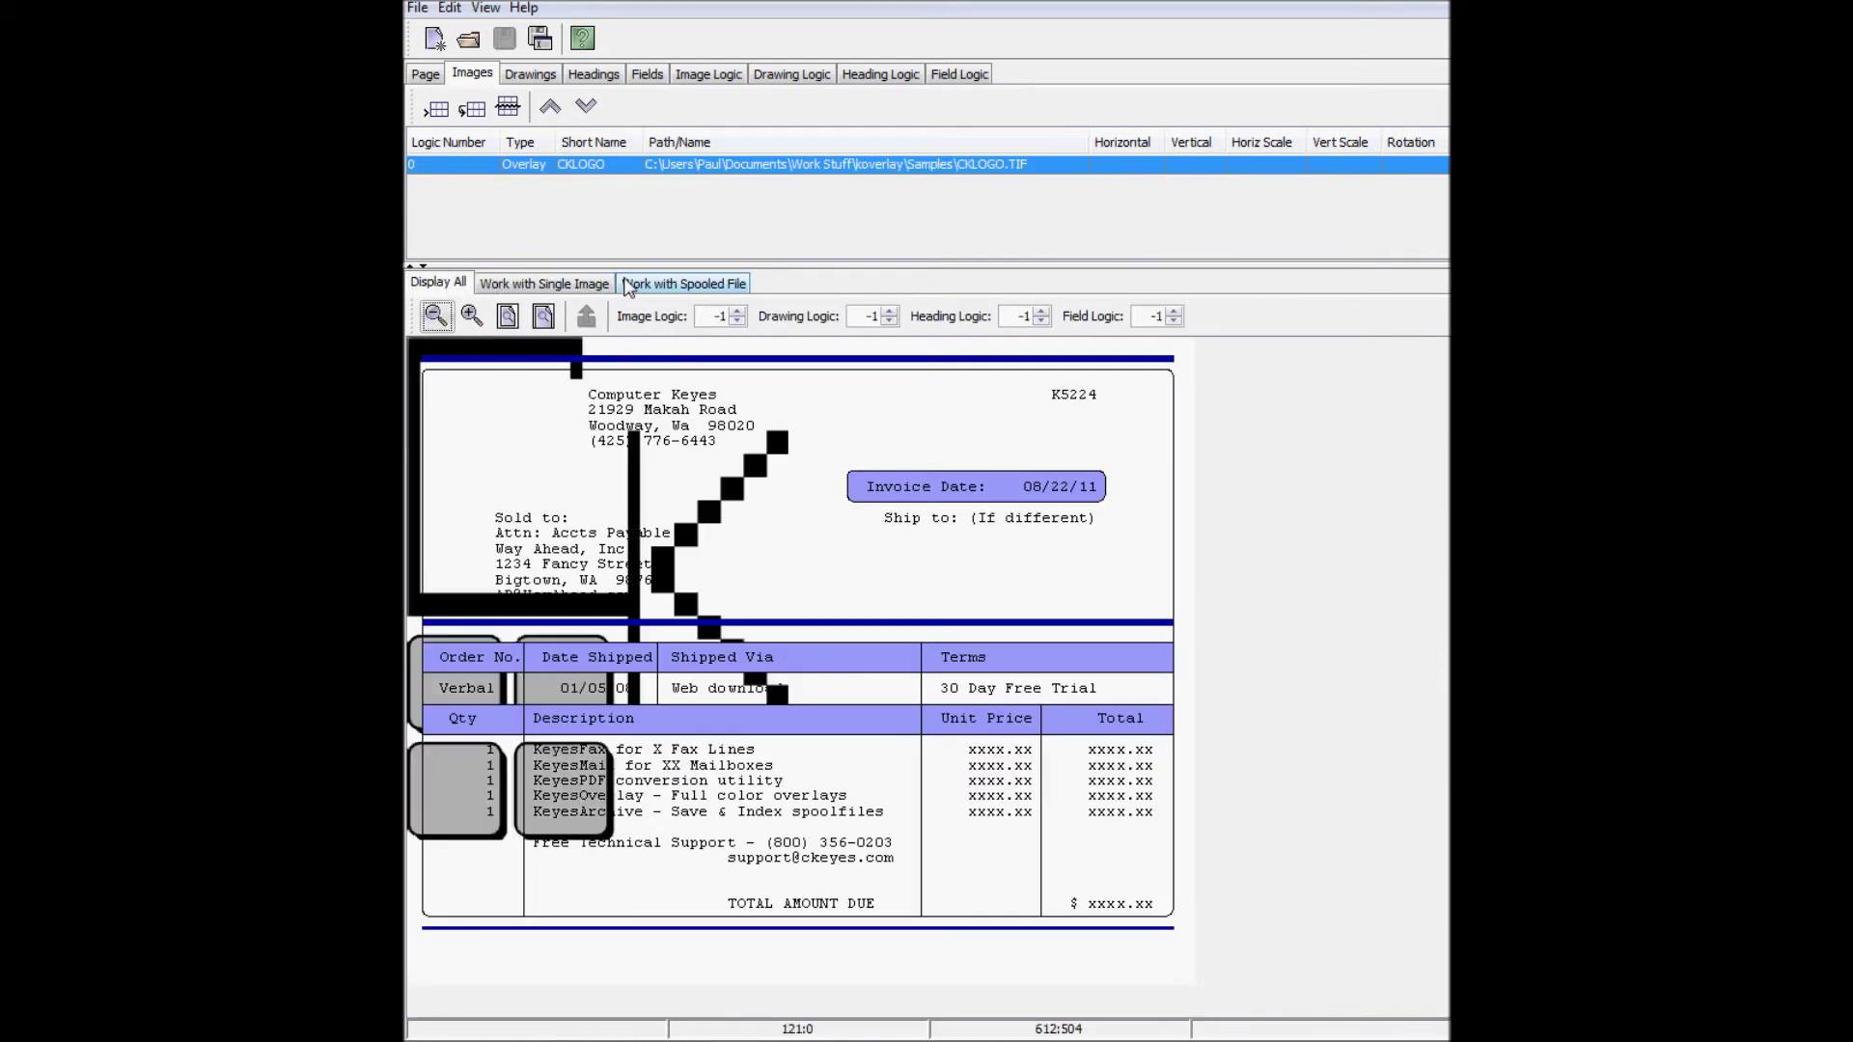
Step: Scale the logo to 22 horizontally and vertically and move it to the top-left corner
{"action": "double_click", "coordinate": [1262, 162]}
{"action": "type", "text": "22"}
{"action": "key", "text": "Tab"}
{"action": "type", "text": "22"}
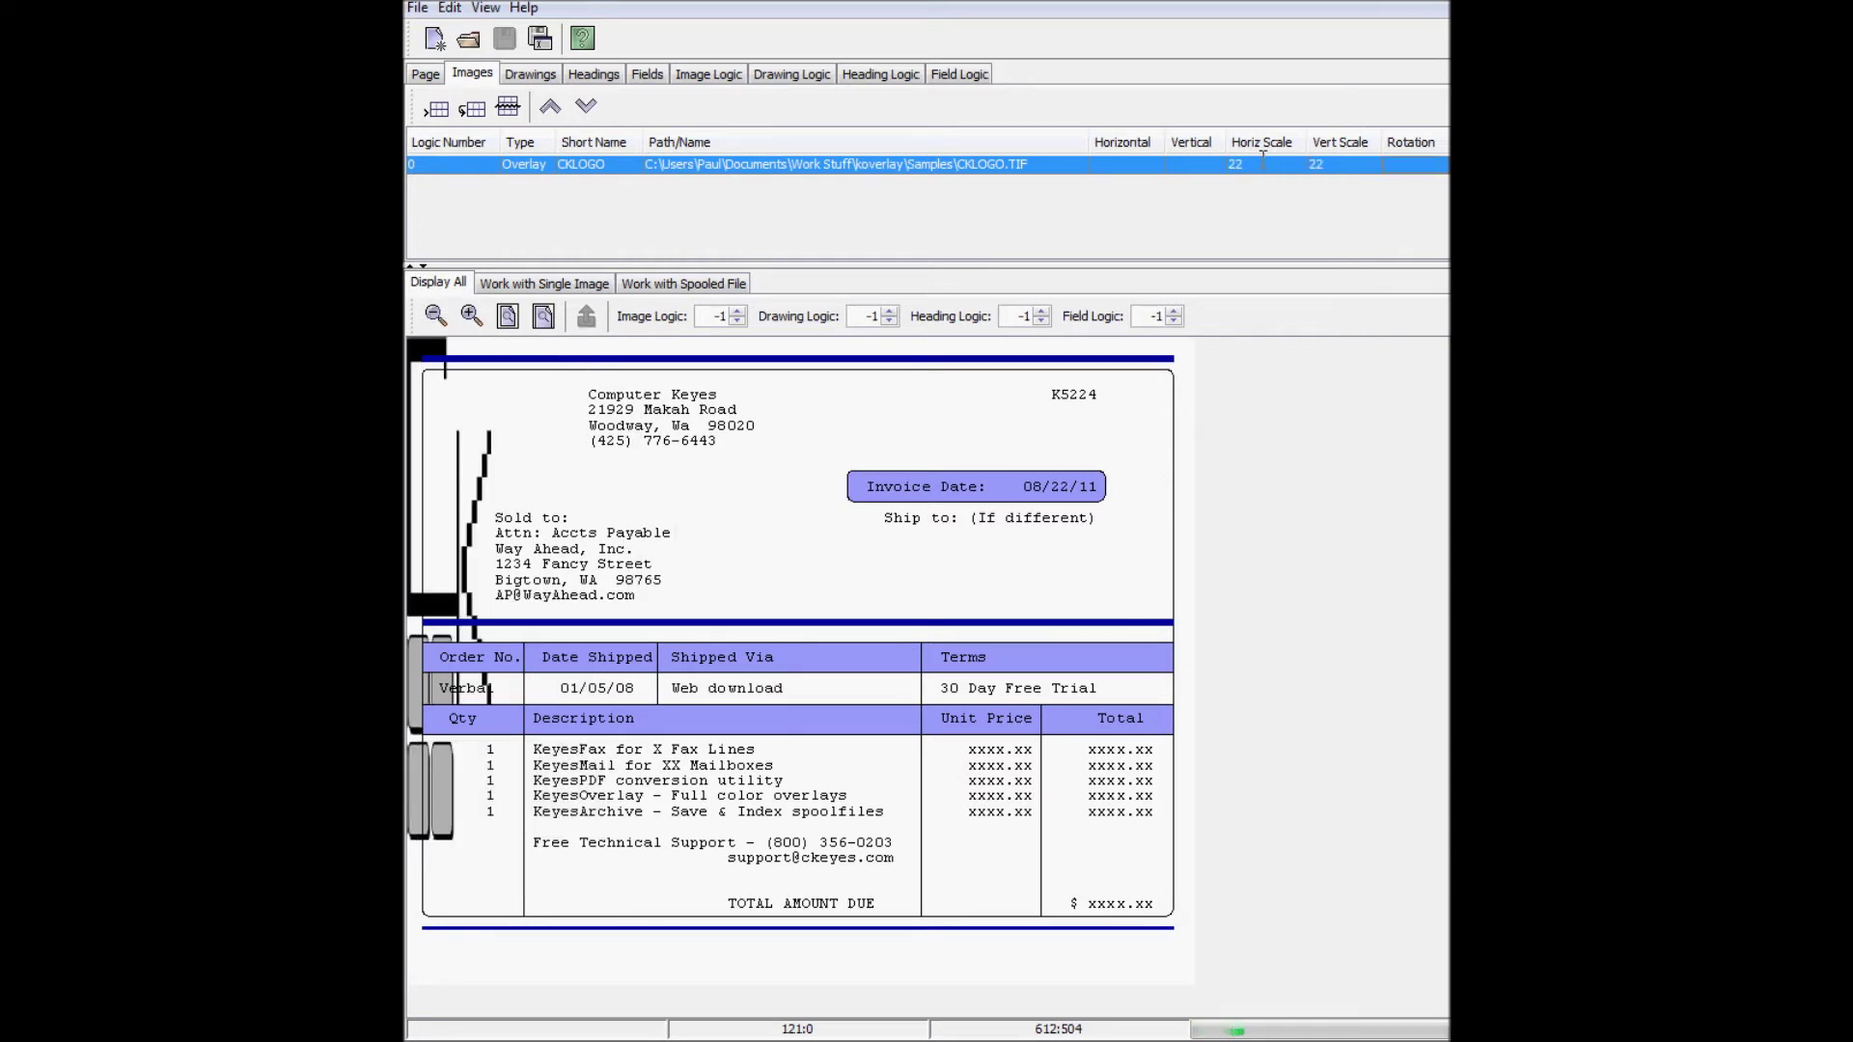
{"action": "key", "text": "Return"}
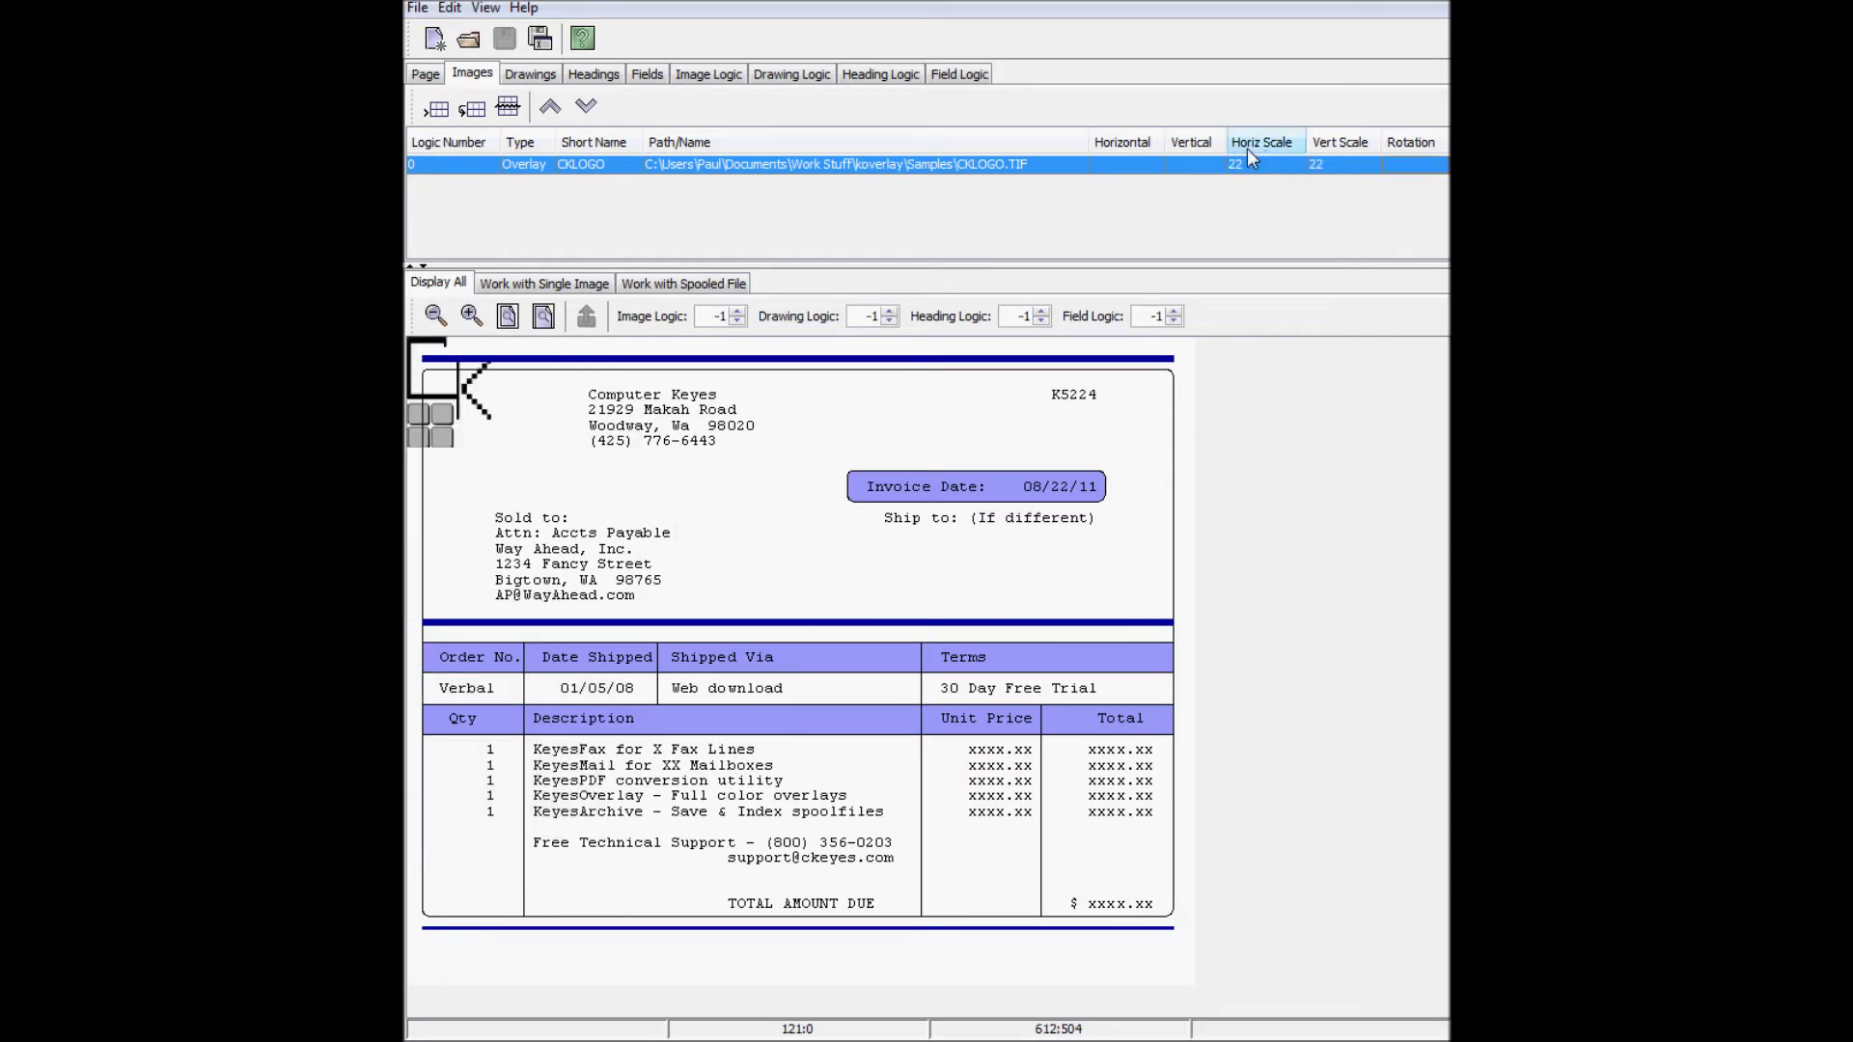
{"action": "right_click", "coordinate": [463, 387]}
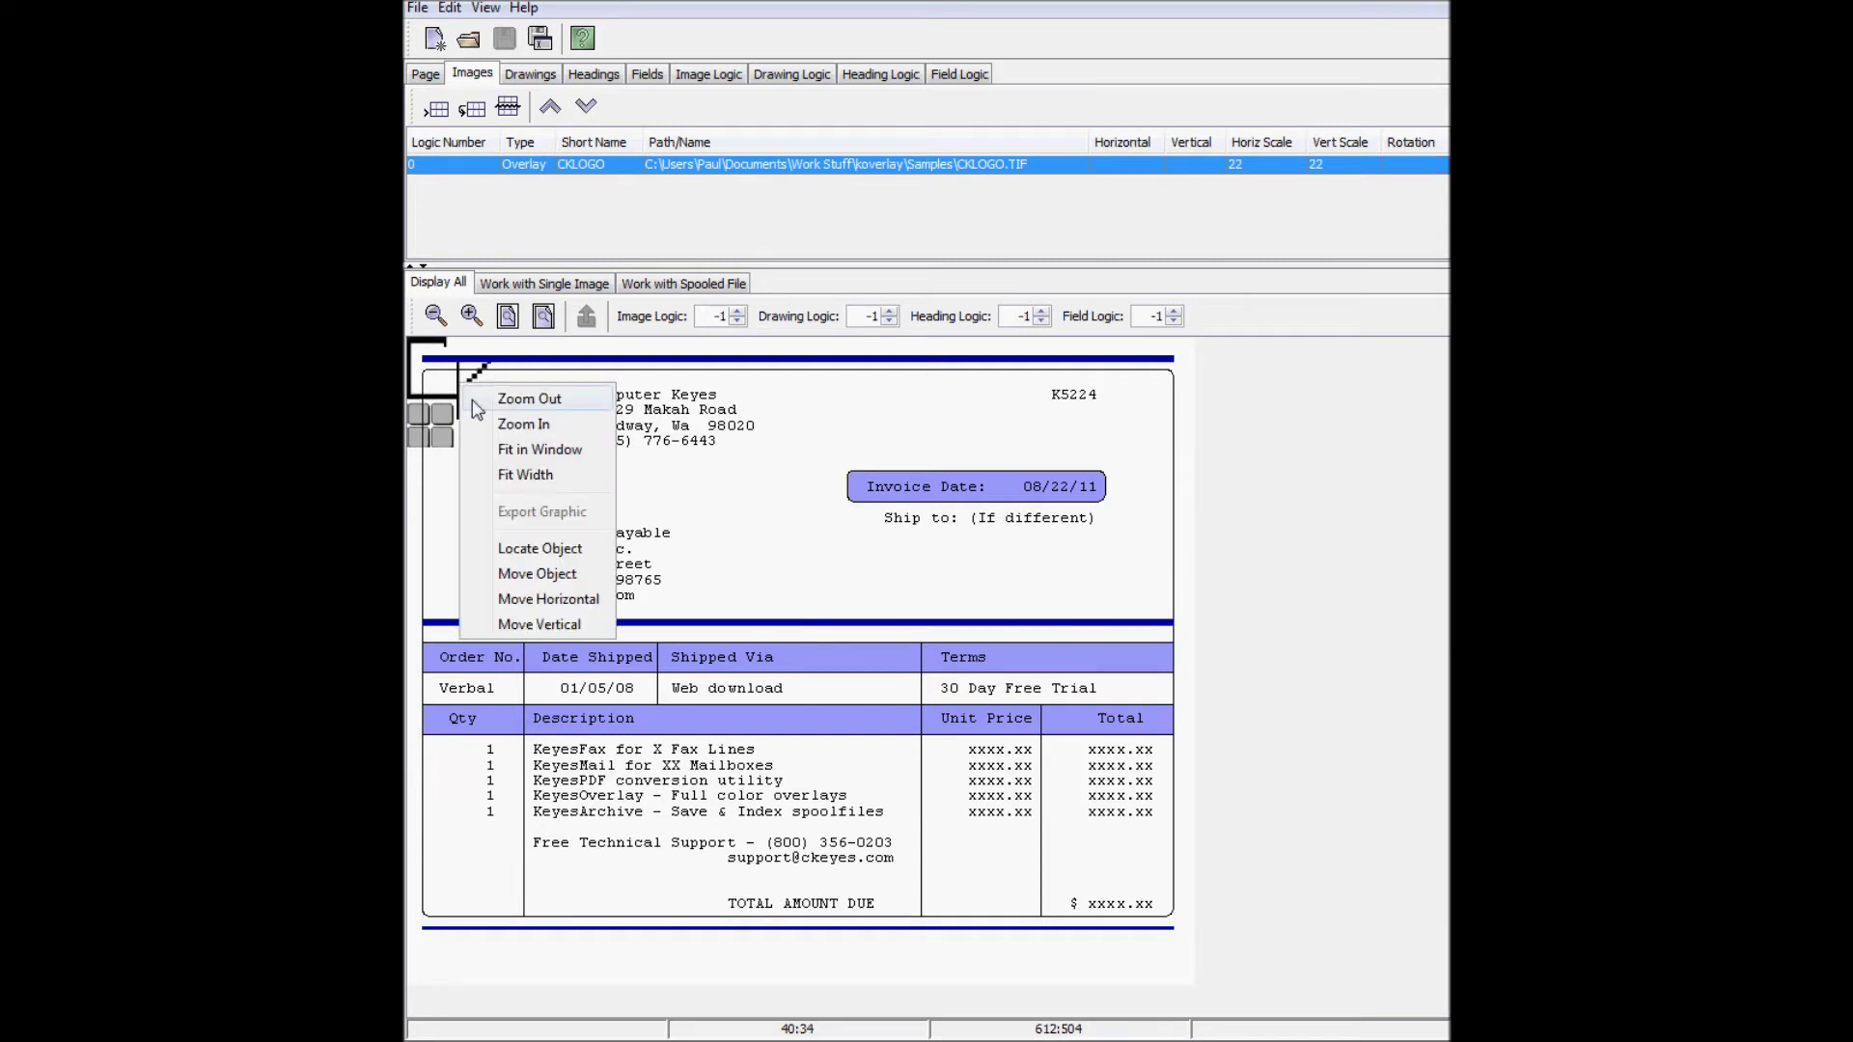
{"action": "left_click", "coordinate": [564, 573]}
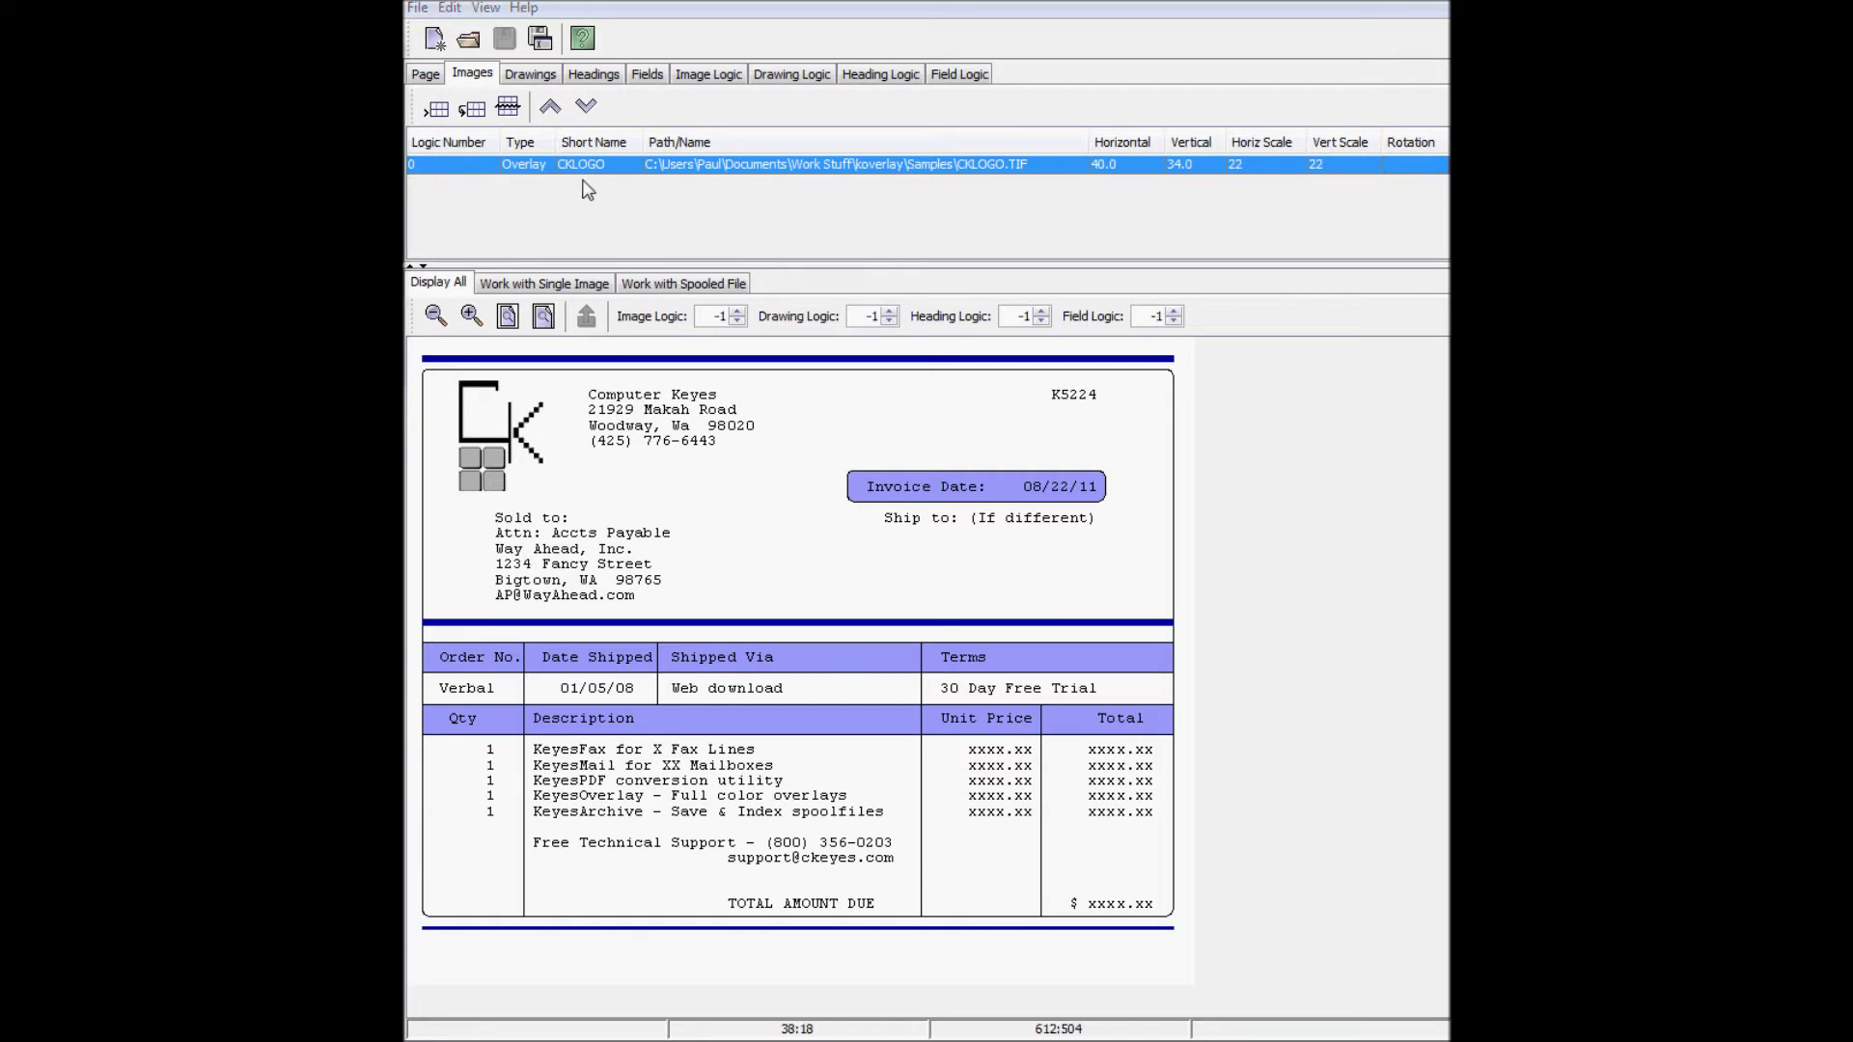
{"action": "left_click", "coordinate": [647, 76]}
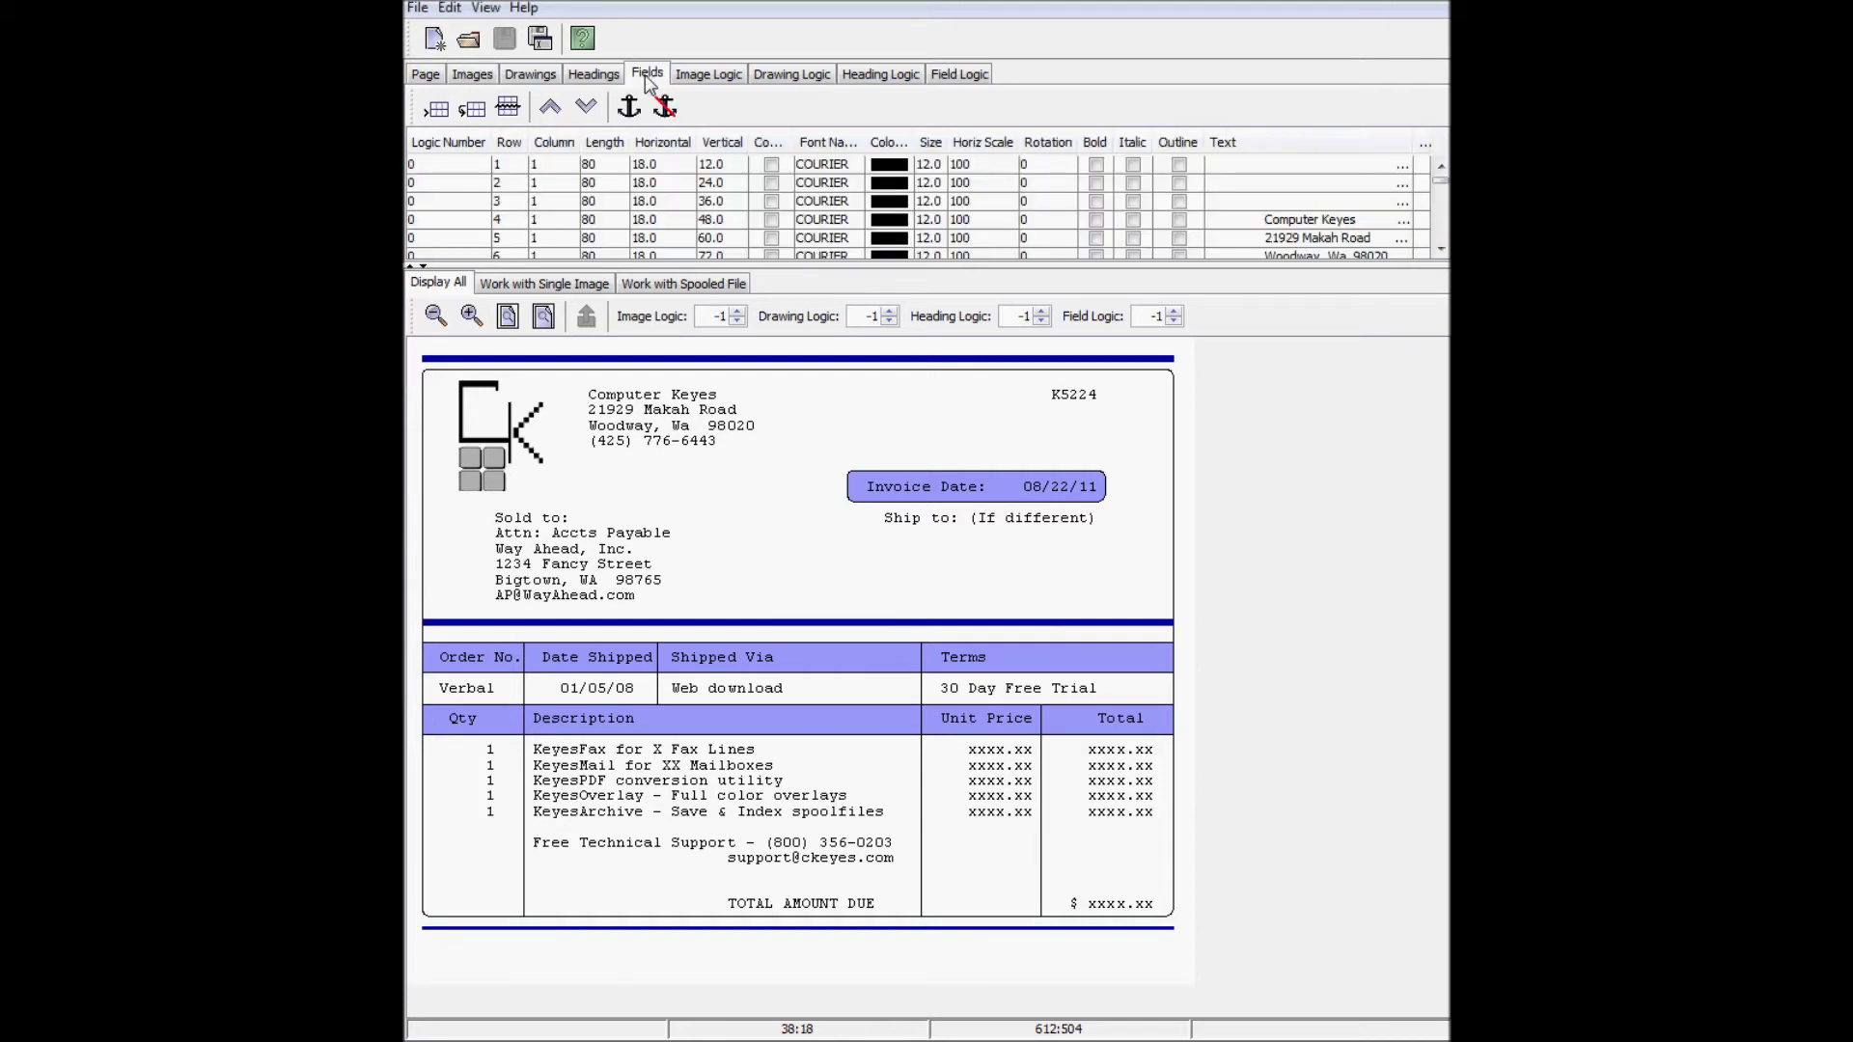
Step: Delete the Computer Keyes field from the overlay's fields list
{"action": "left_click", "coordinate": [1321, 222]}
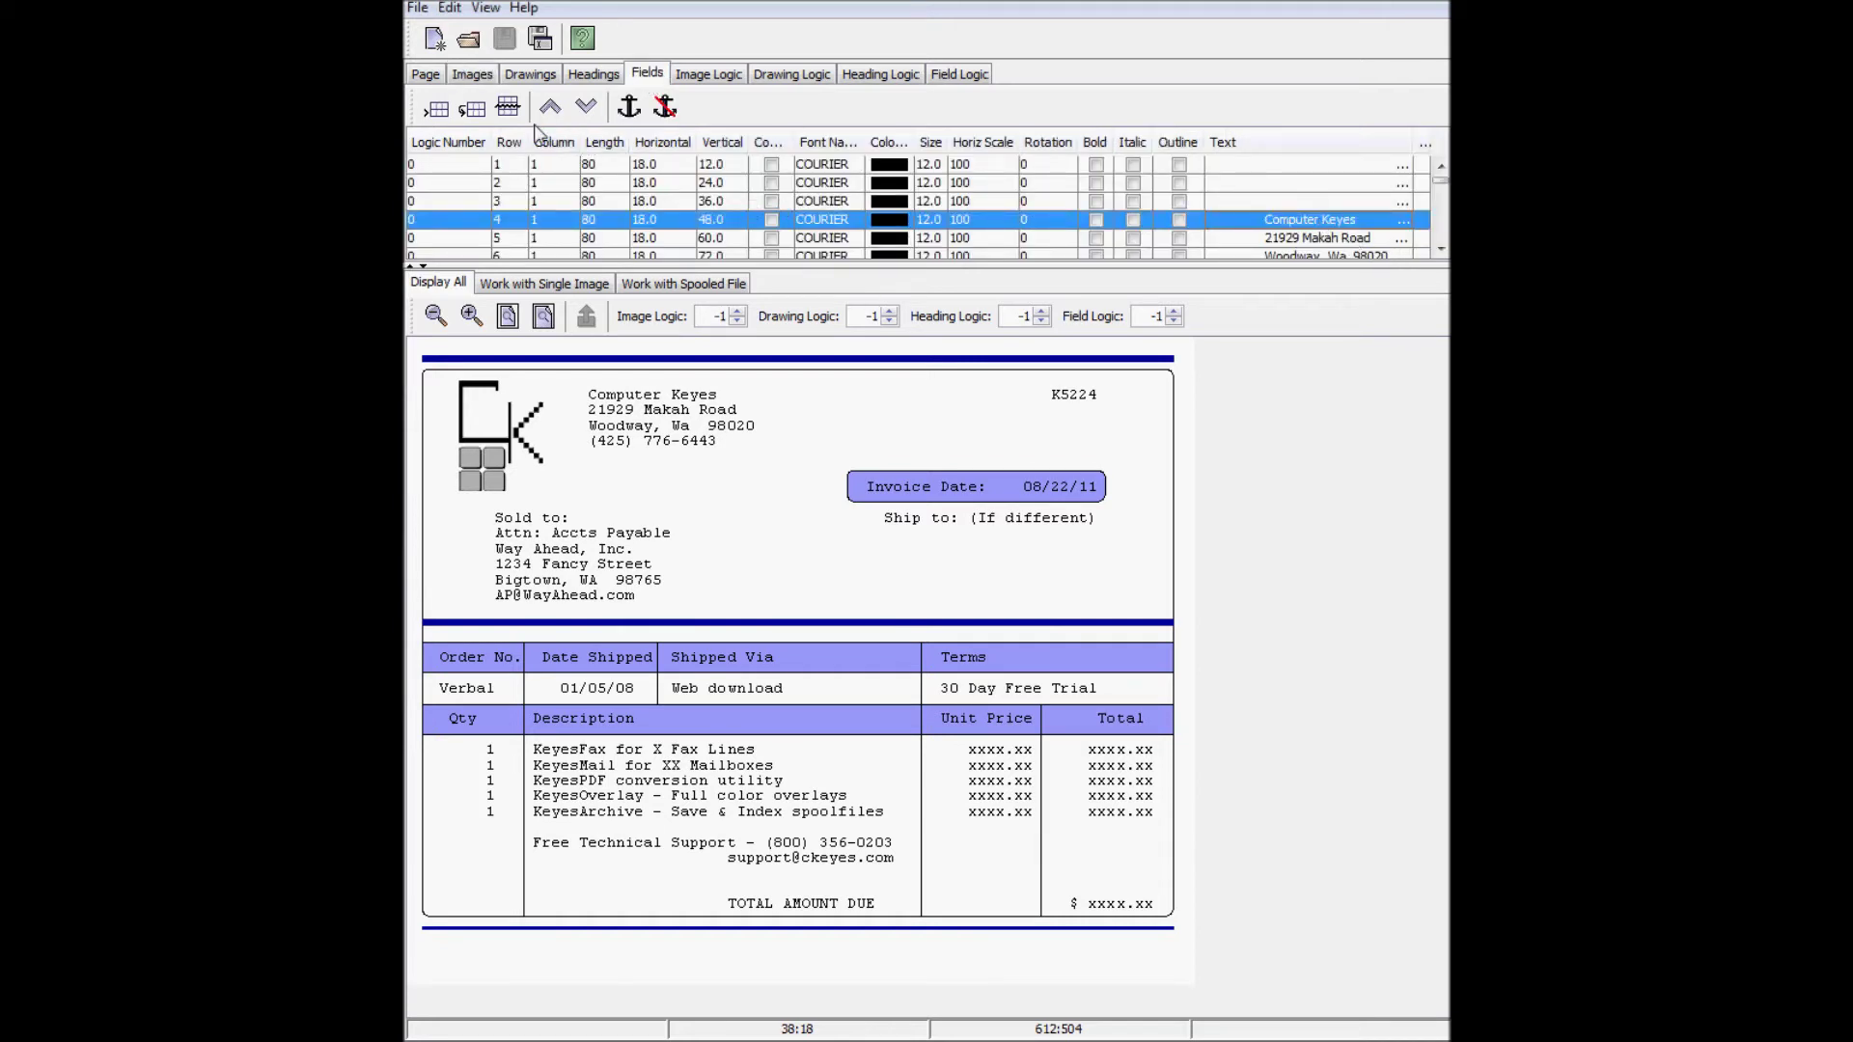
{"action": "left_click", "coordinate": [508, 108]}
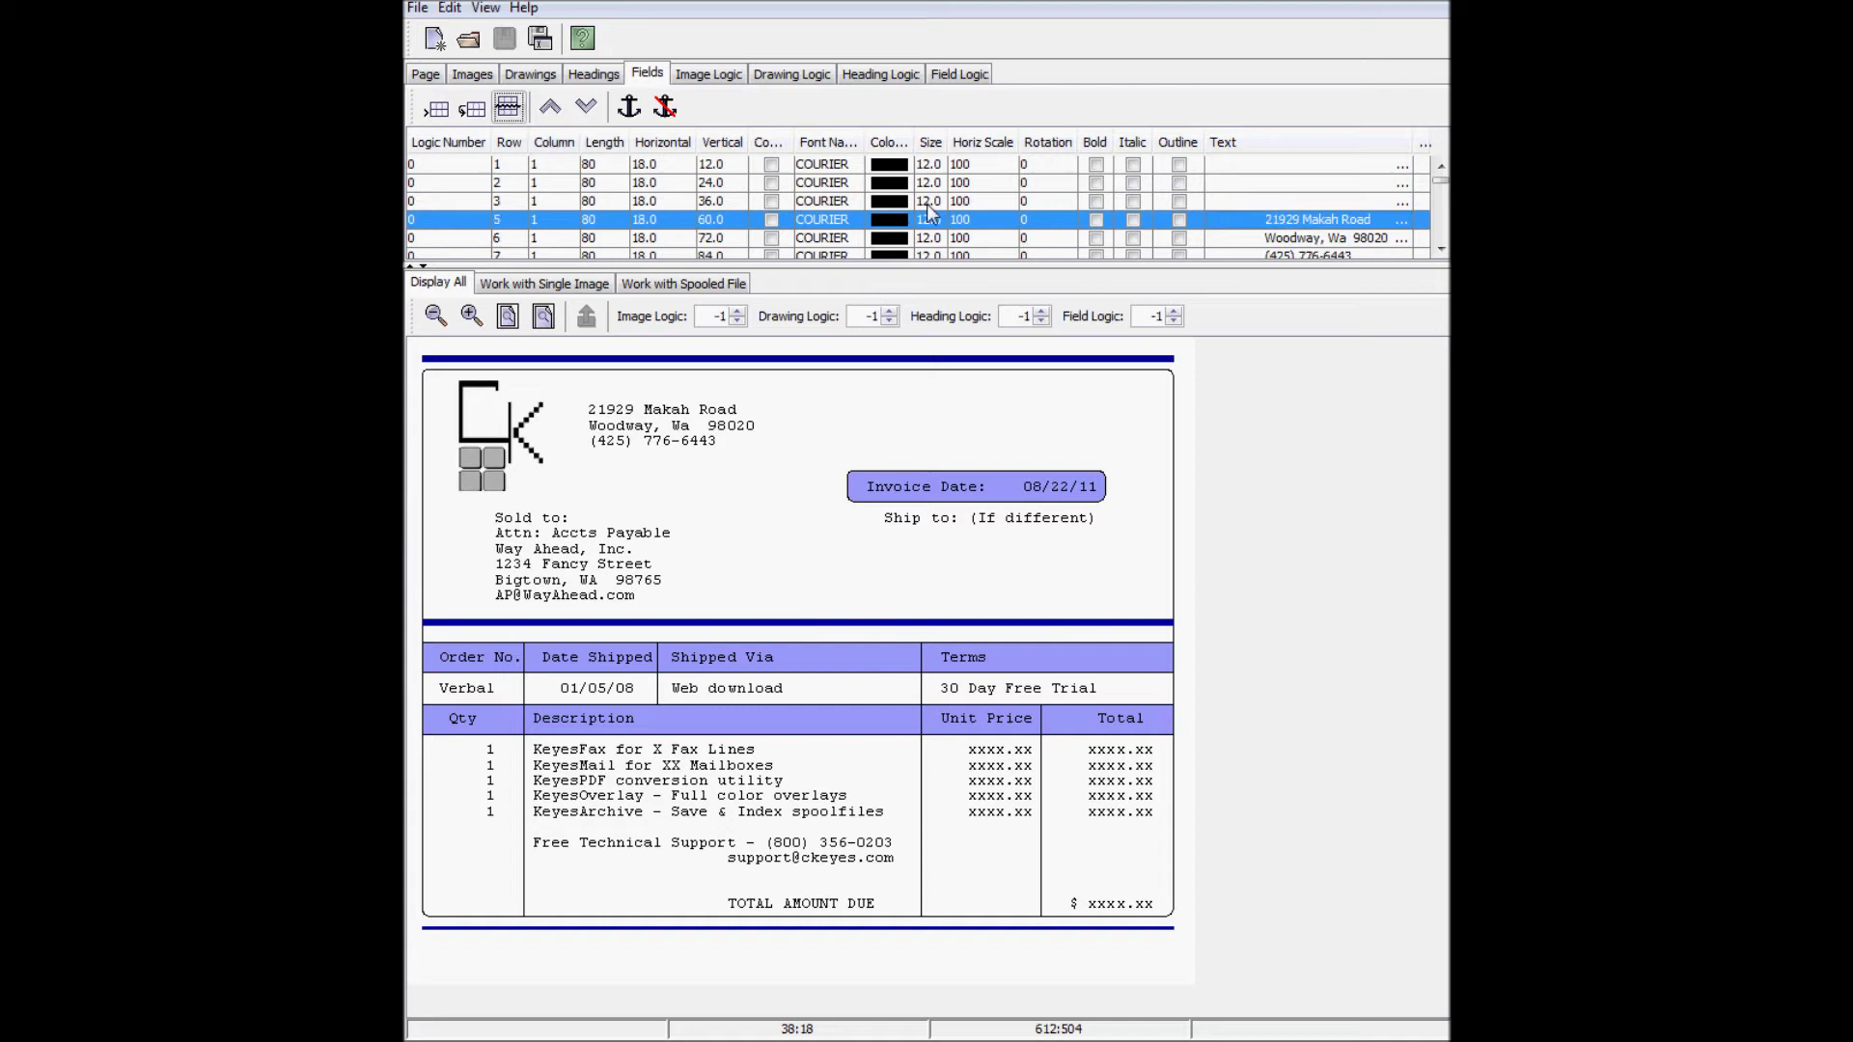
{"action": "left_click", "coordinate": [1441, 249]}
{"action": "left_click", "coordinate": [1440, 249]}
{"action": "left_click", "coordinate": [1440, 249]}
{"action": "left_click", "coordinate": [1441, 248]}
{"action": "left_click", "coordinate": [1441, 249]}
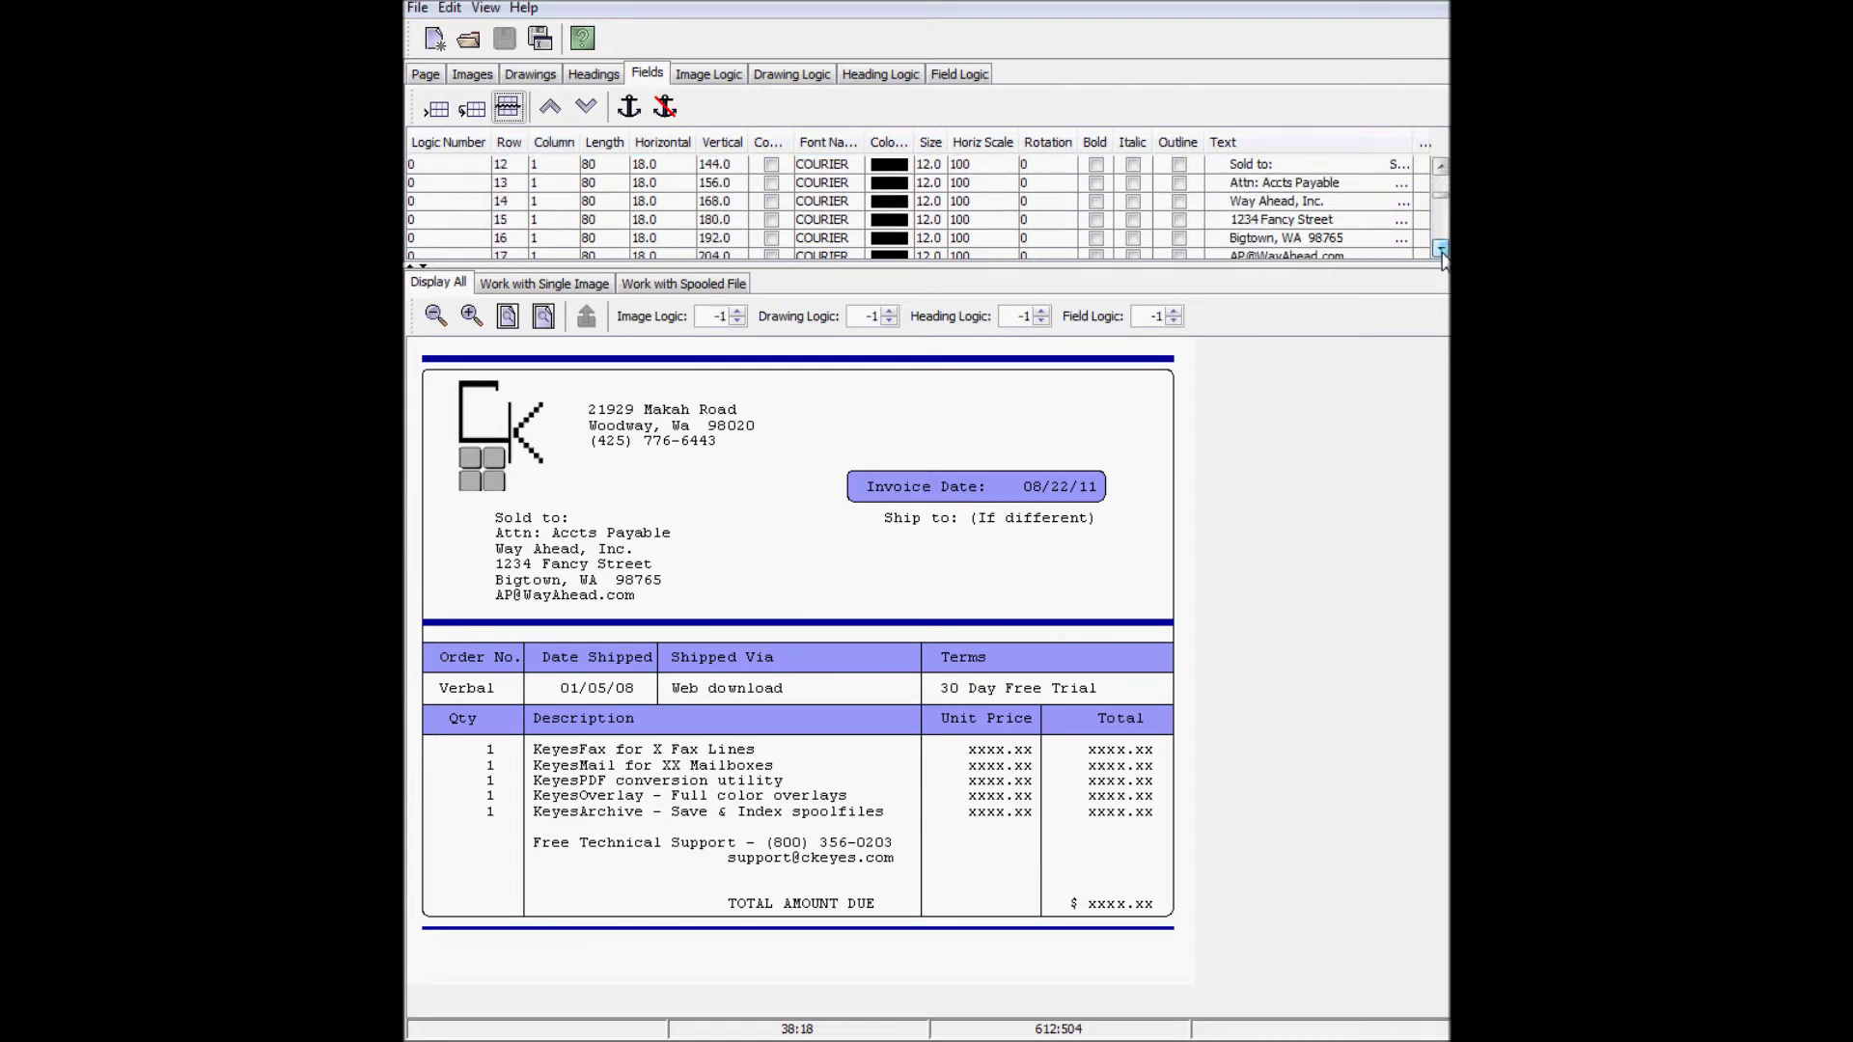
{"action": "left_click", "coordinate": [1440, 249]}
{"action": "left_click", "coordinate": [1441, 249]}
{"action": "left_click", "coordinate": [1440, 249]}
{"action": "left_click", "coordinate": [1441, 249]}
{"action": "left_click", "coordinate": [1441, 249]}
Step: Delete the dashed separator line field beneath the column headings
{"action": "left_click", "coordinate": [1274, 220]}
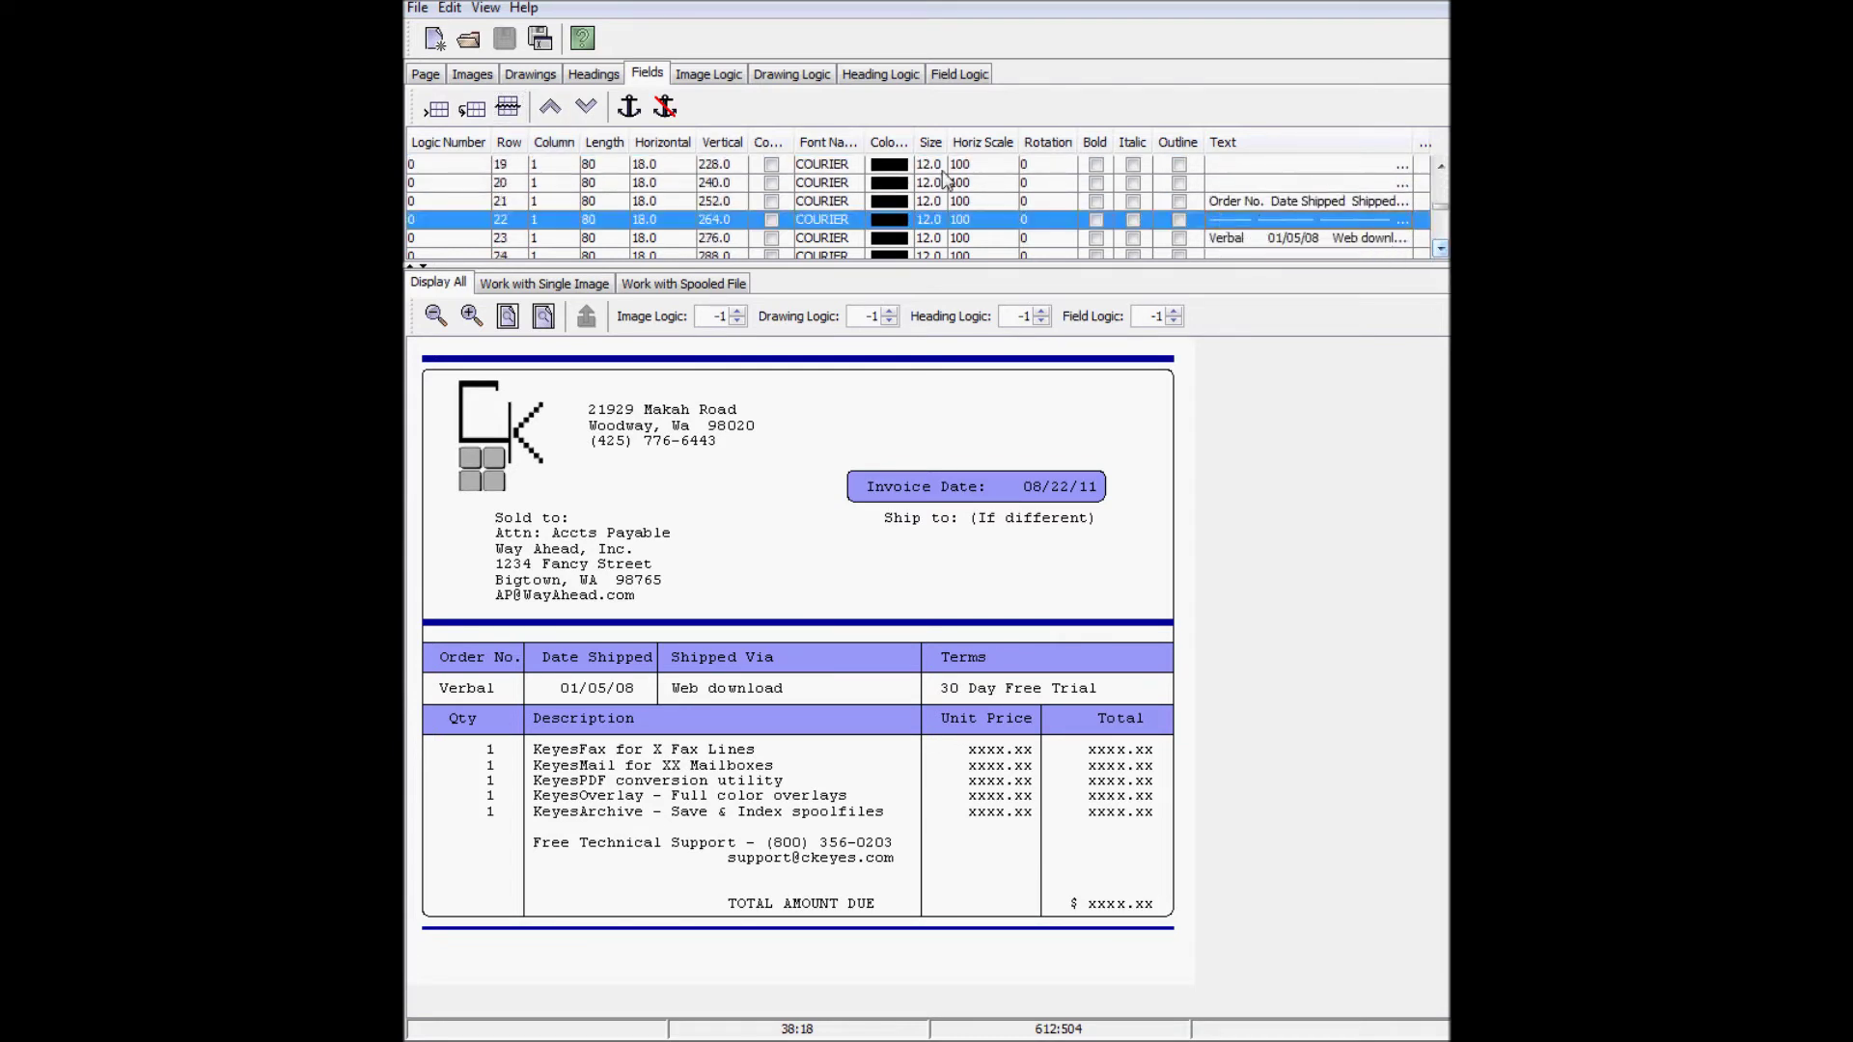
{"action": "key", "text": "Down"}
{"action": "key", "text": "Down"}
{"action": "key", "text": "Down"}
{"action": "key", "text": "Down"}
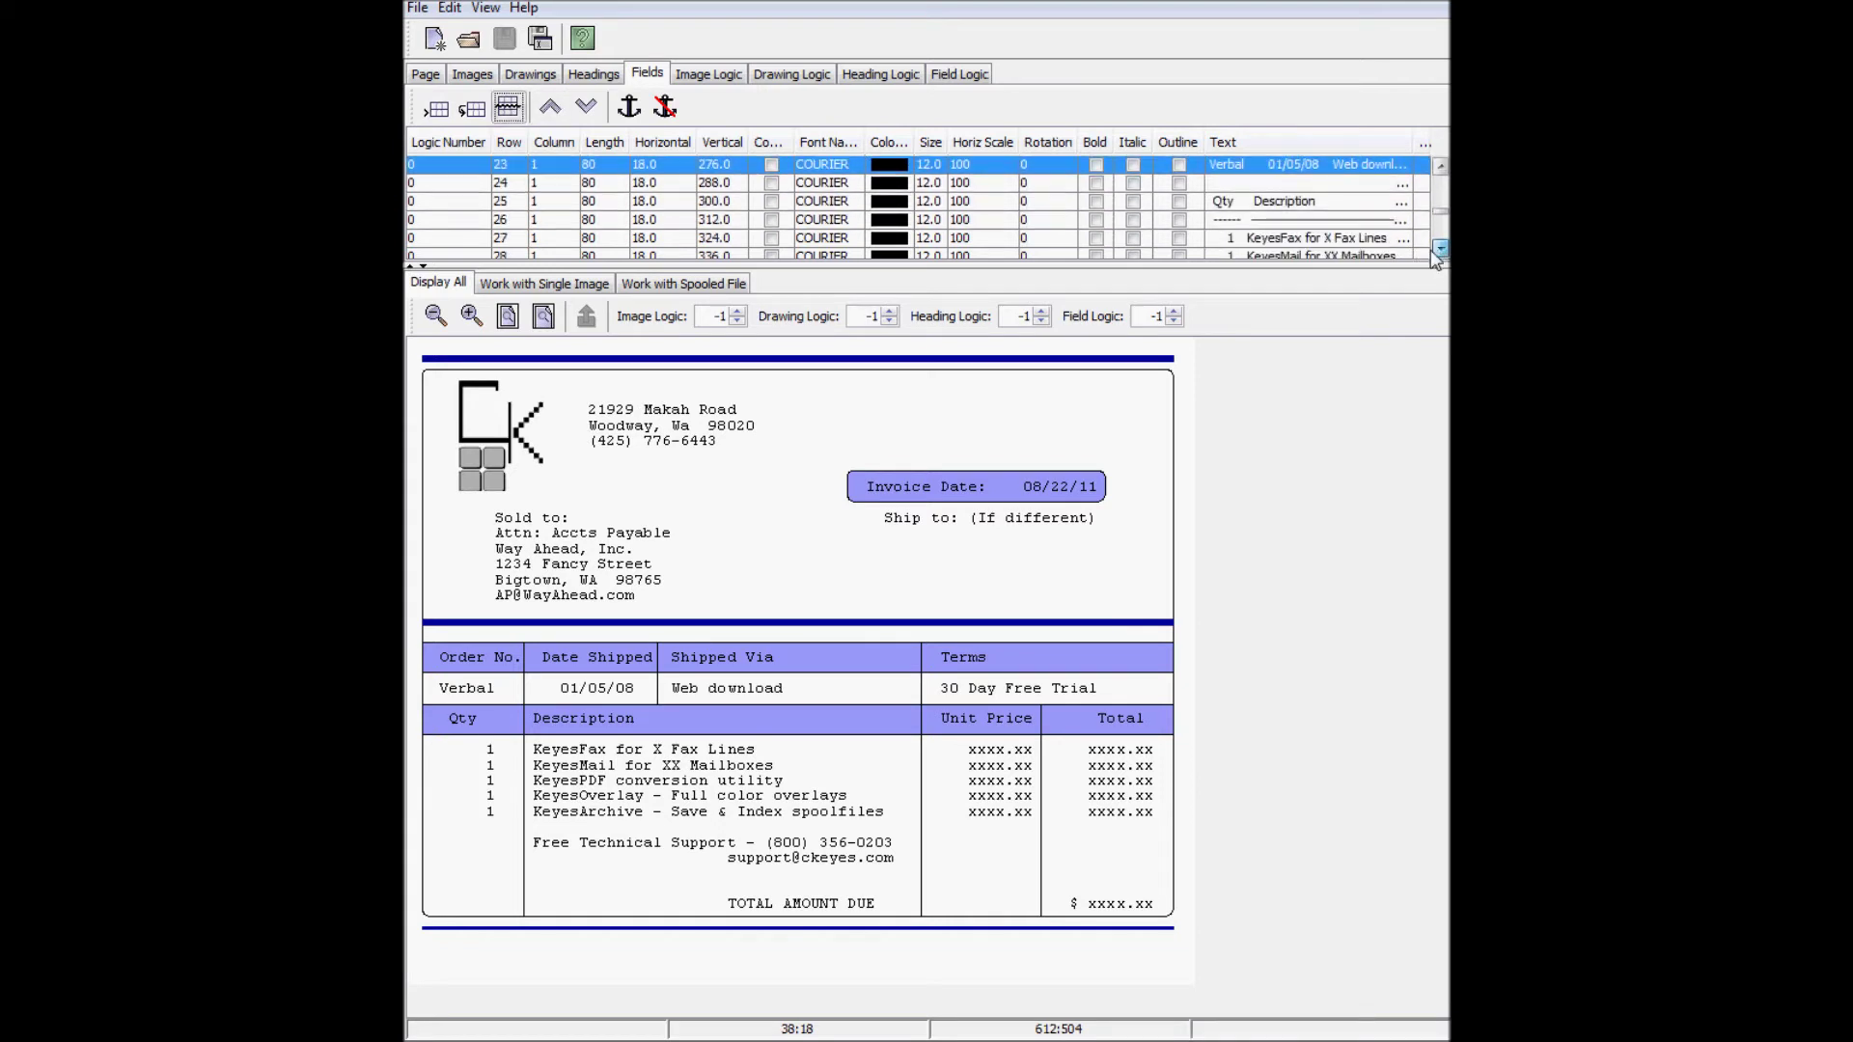
{"action": "left_click", "coordinate": [508, 106]}
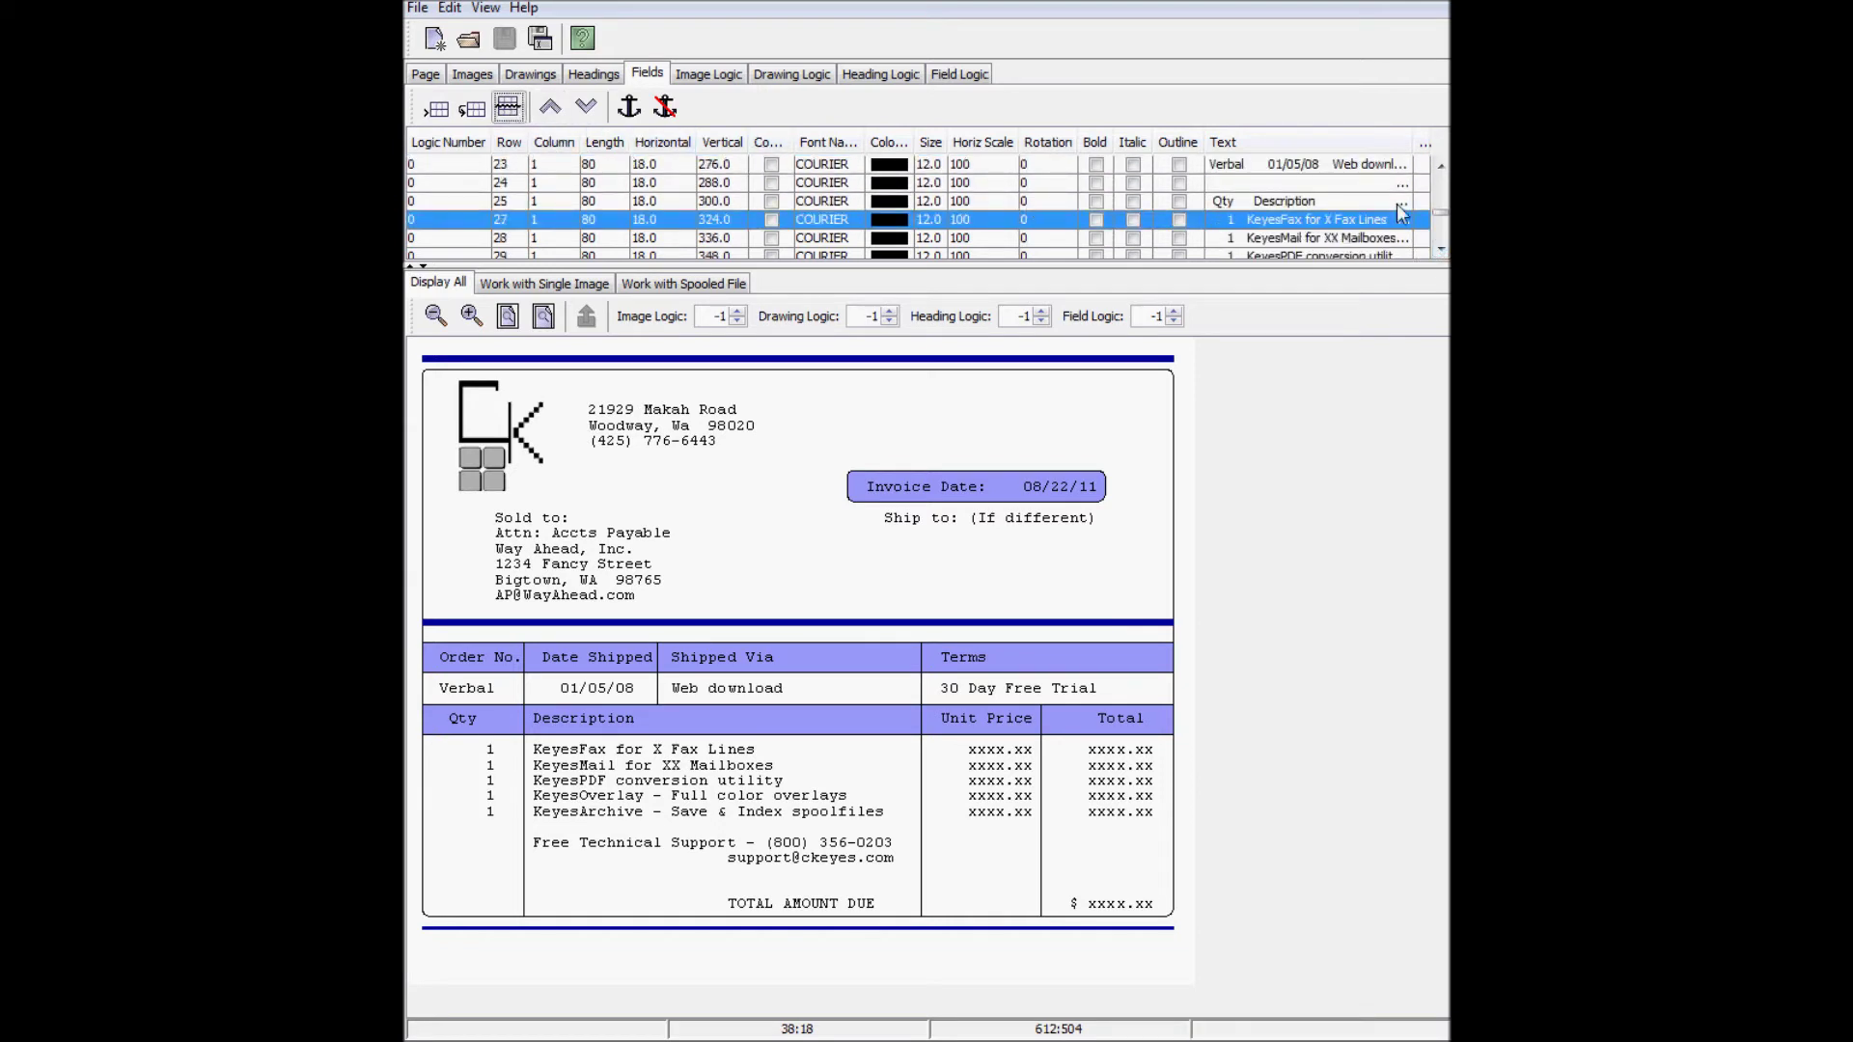
{"action": "left_click_drag", "start_coordinate": [1441, 224], "coordinate": [1441, 168]}
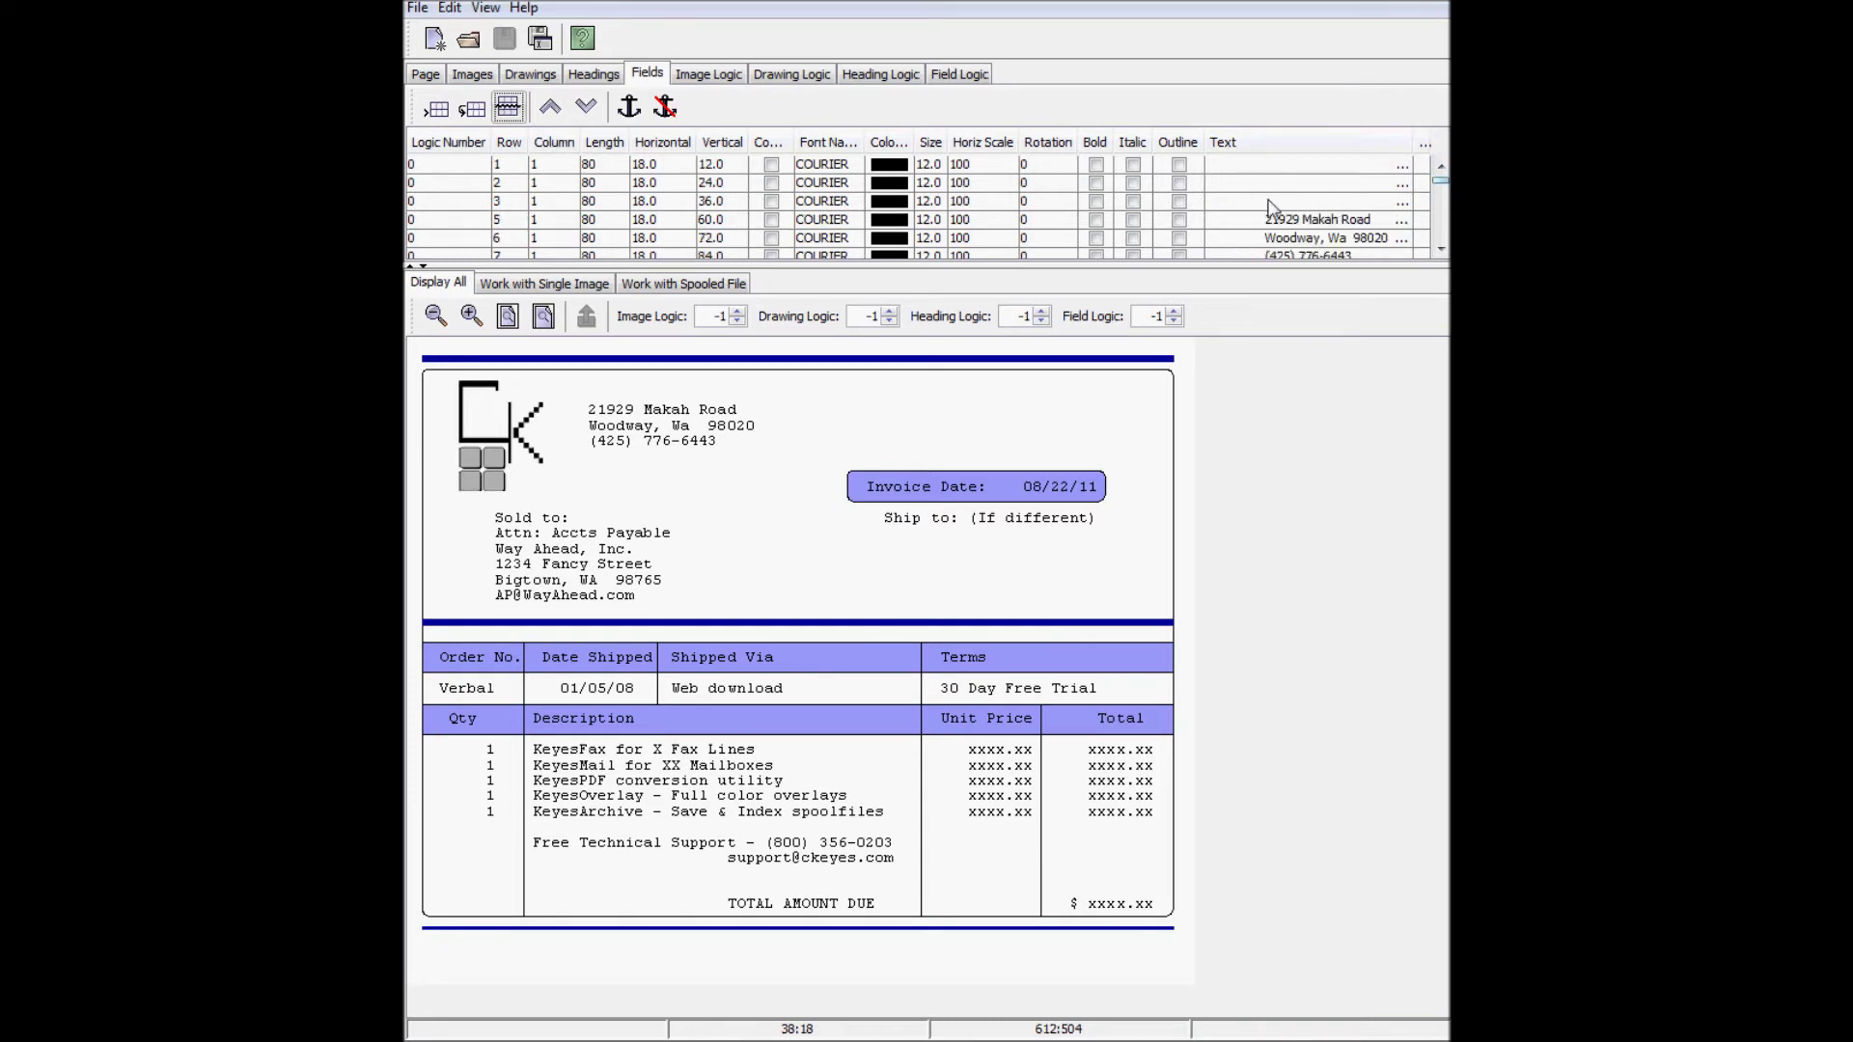
{"action": "left_click", "coordinate": [1216, 194]}
{"action": "left_click", "coordinate": [703, 286]}
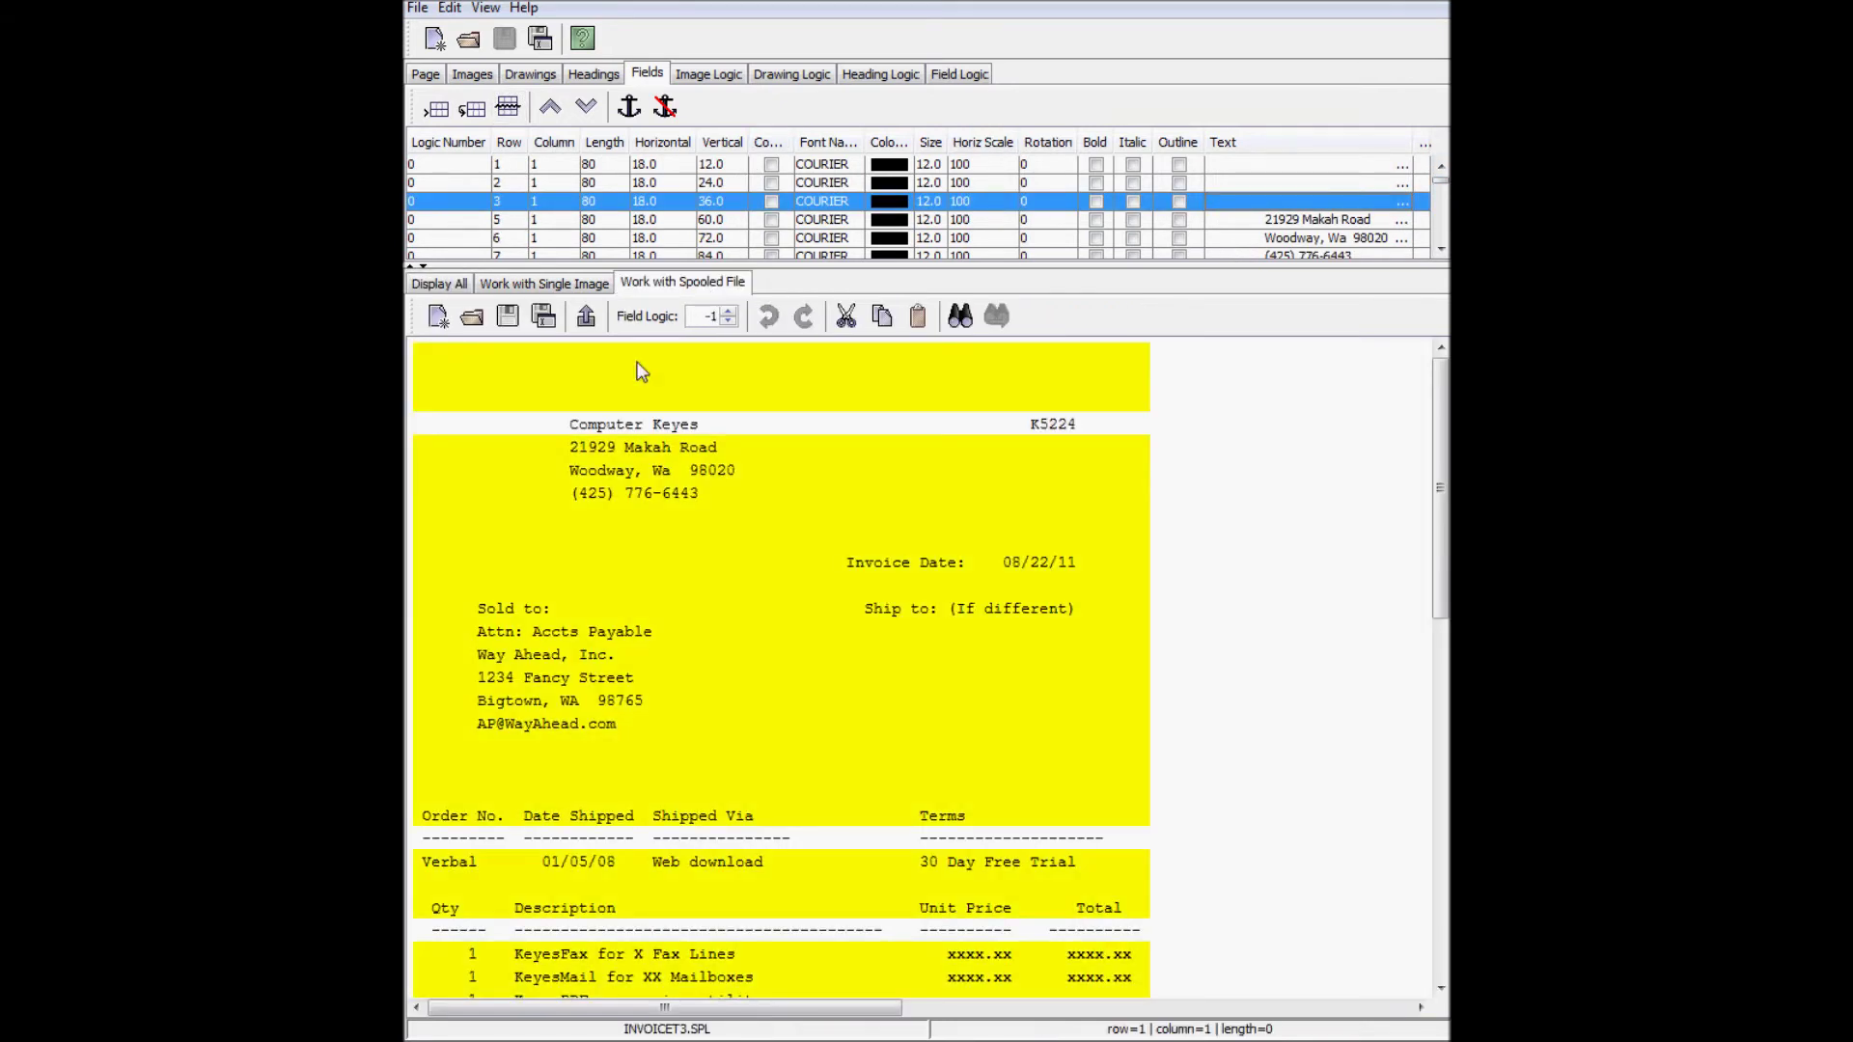
Step: Create fields from the spooled-file text 'Computer Keyes' and invoice number 'K5224'
{"action": "left_click_drag", "start_coordinate": [570, 424], "coordinate": [700, 425]}
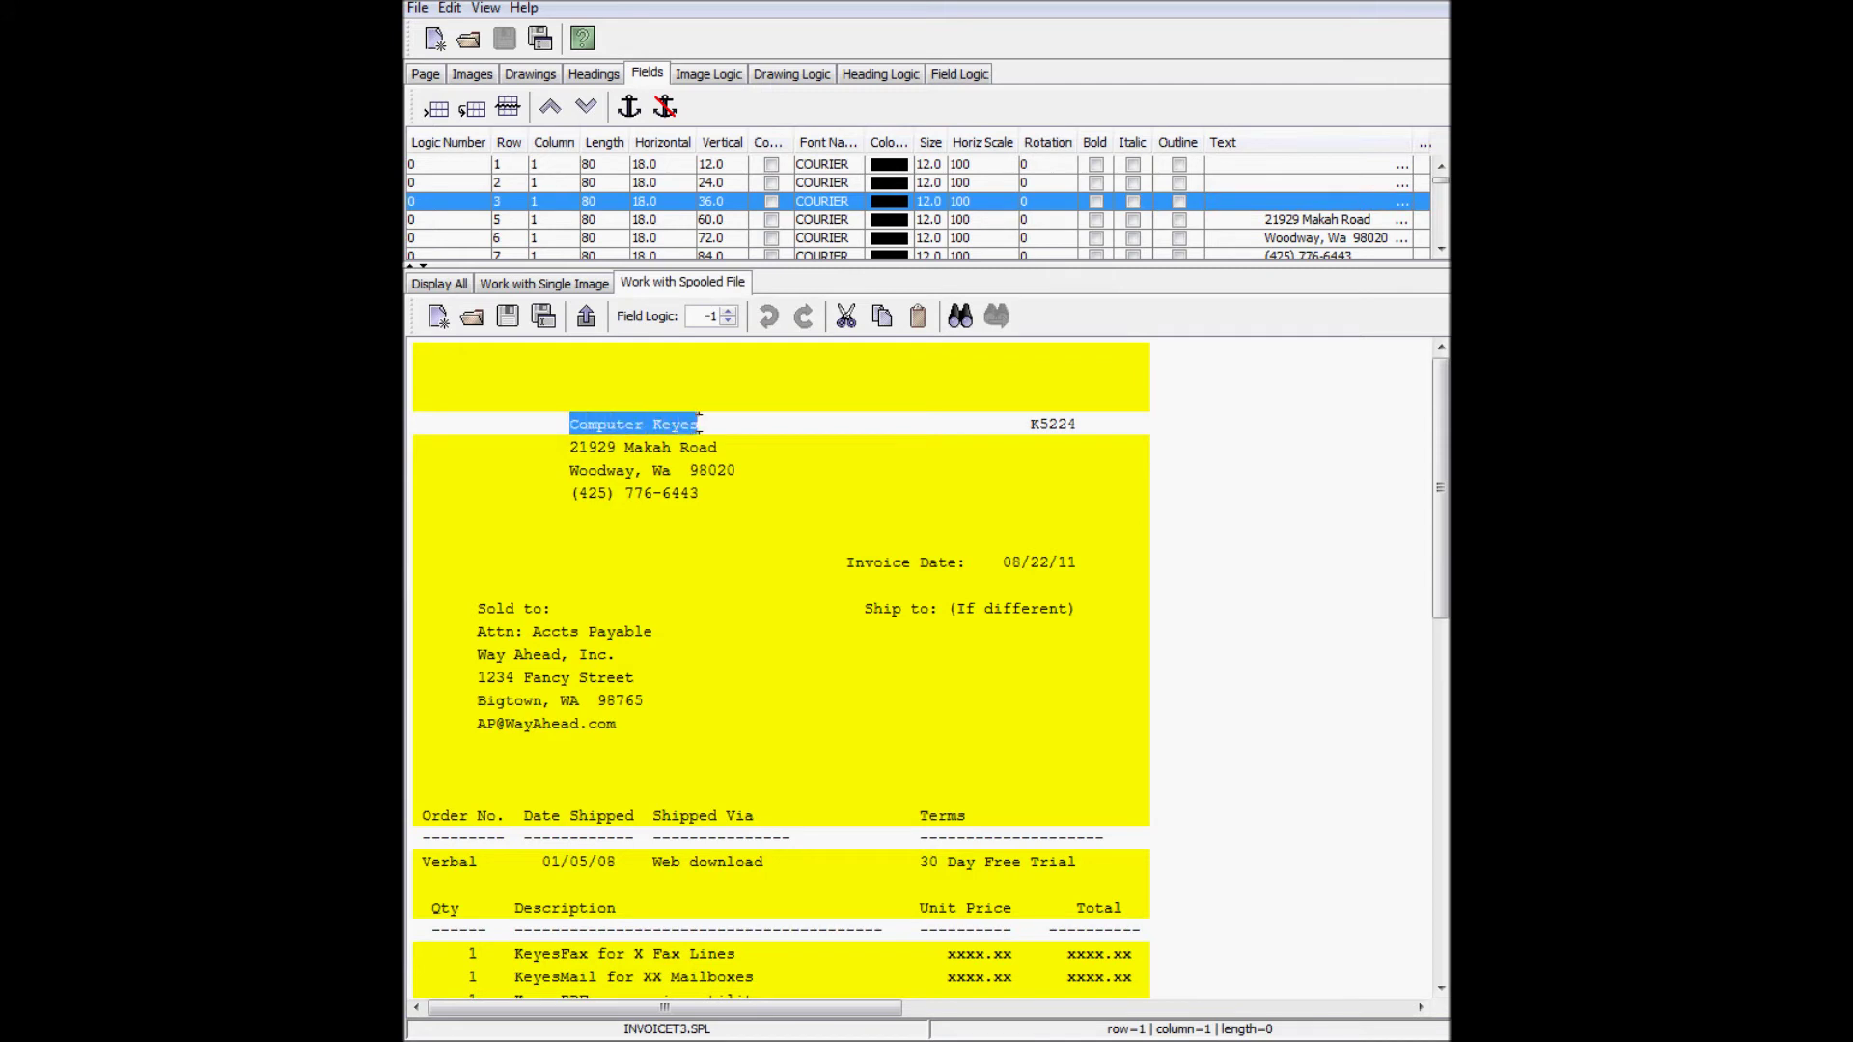
{"action": "left_click", "coordinate": [586, 323]}
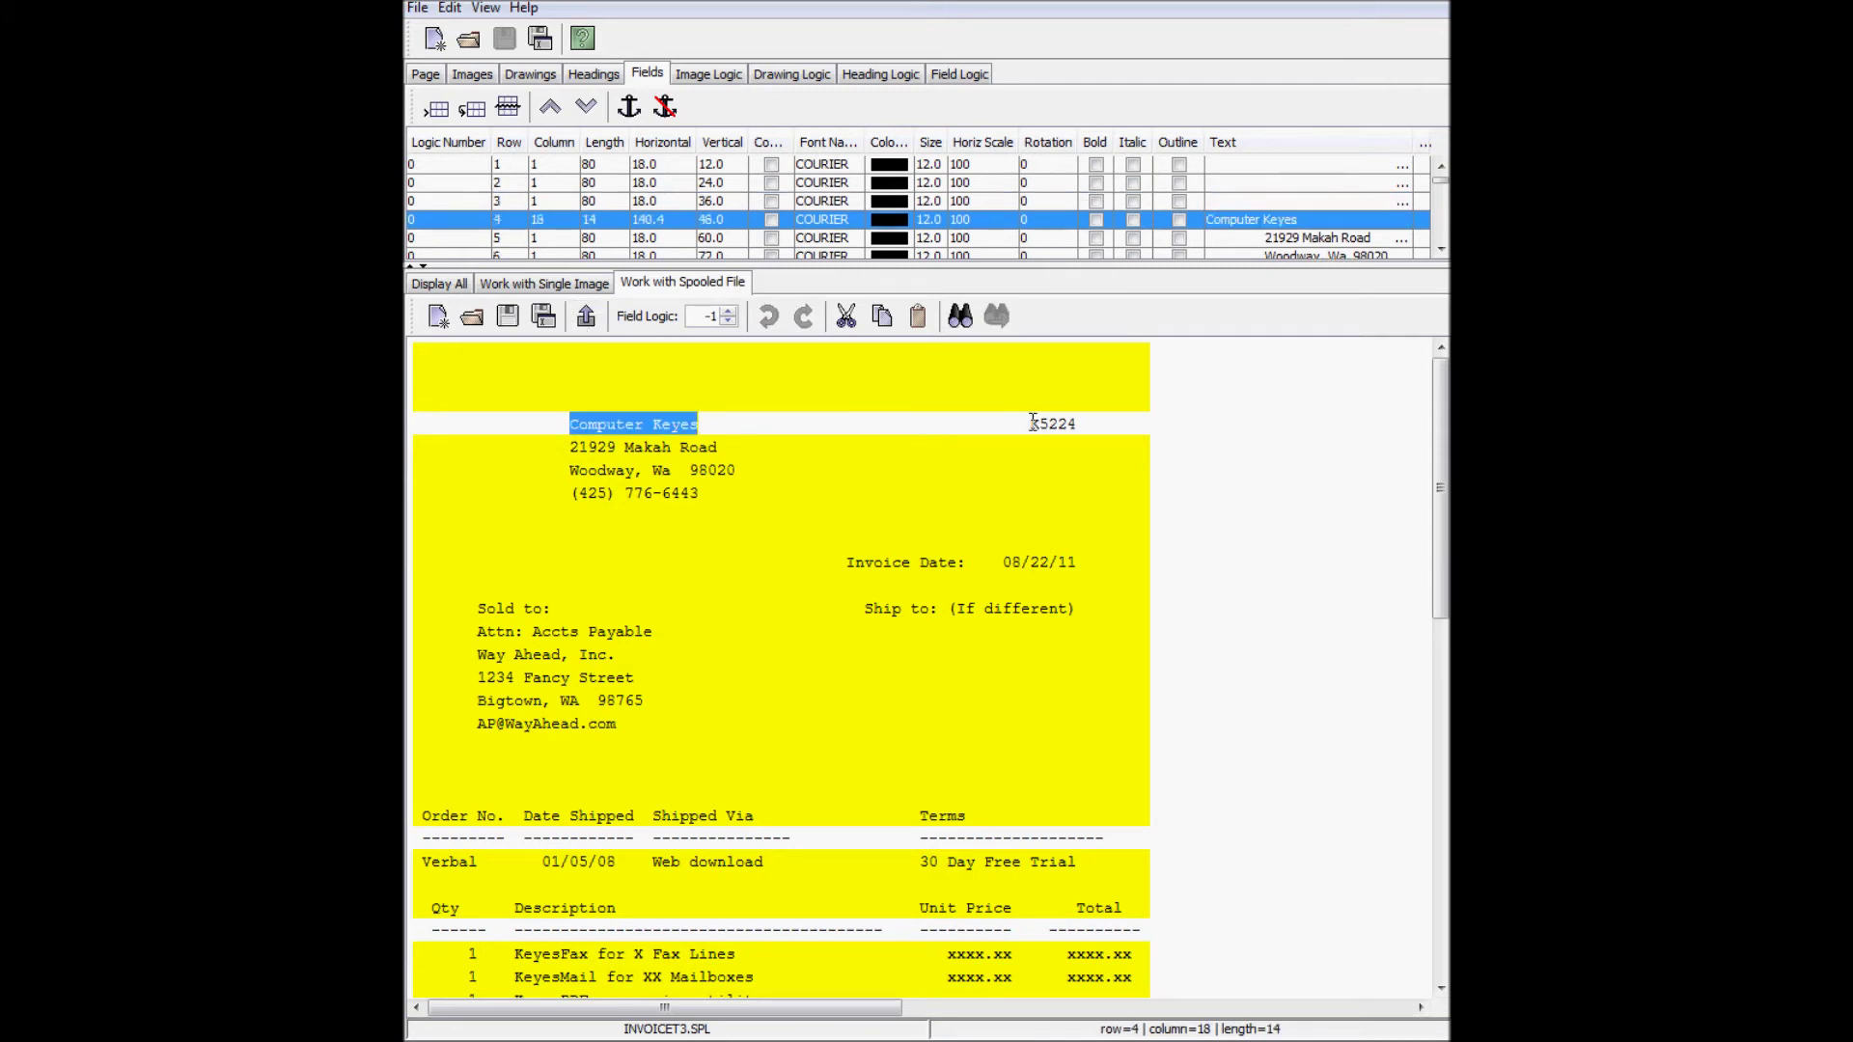
{"action": "left_click_drag", "start_coordinate": [1031, 424], "coordinate": [1077, 425]}
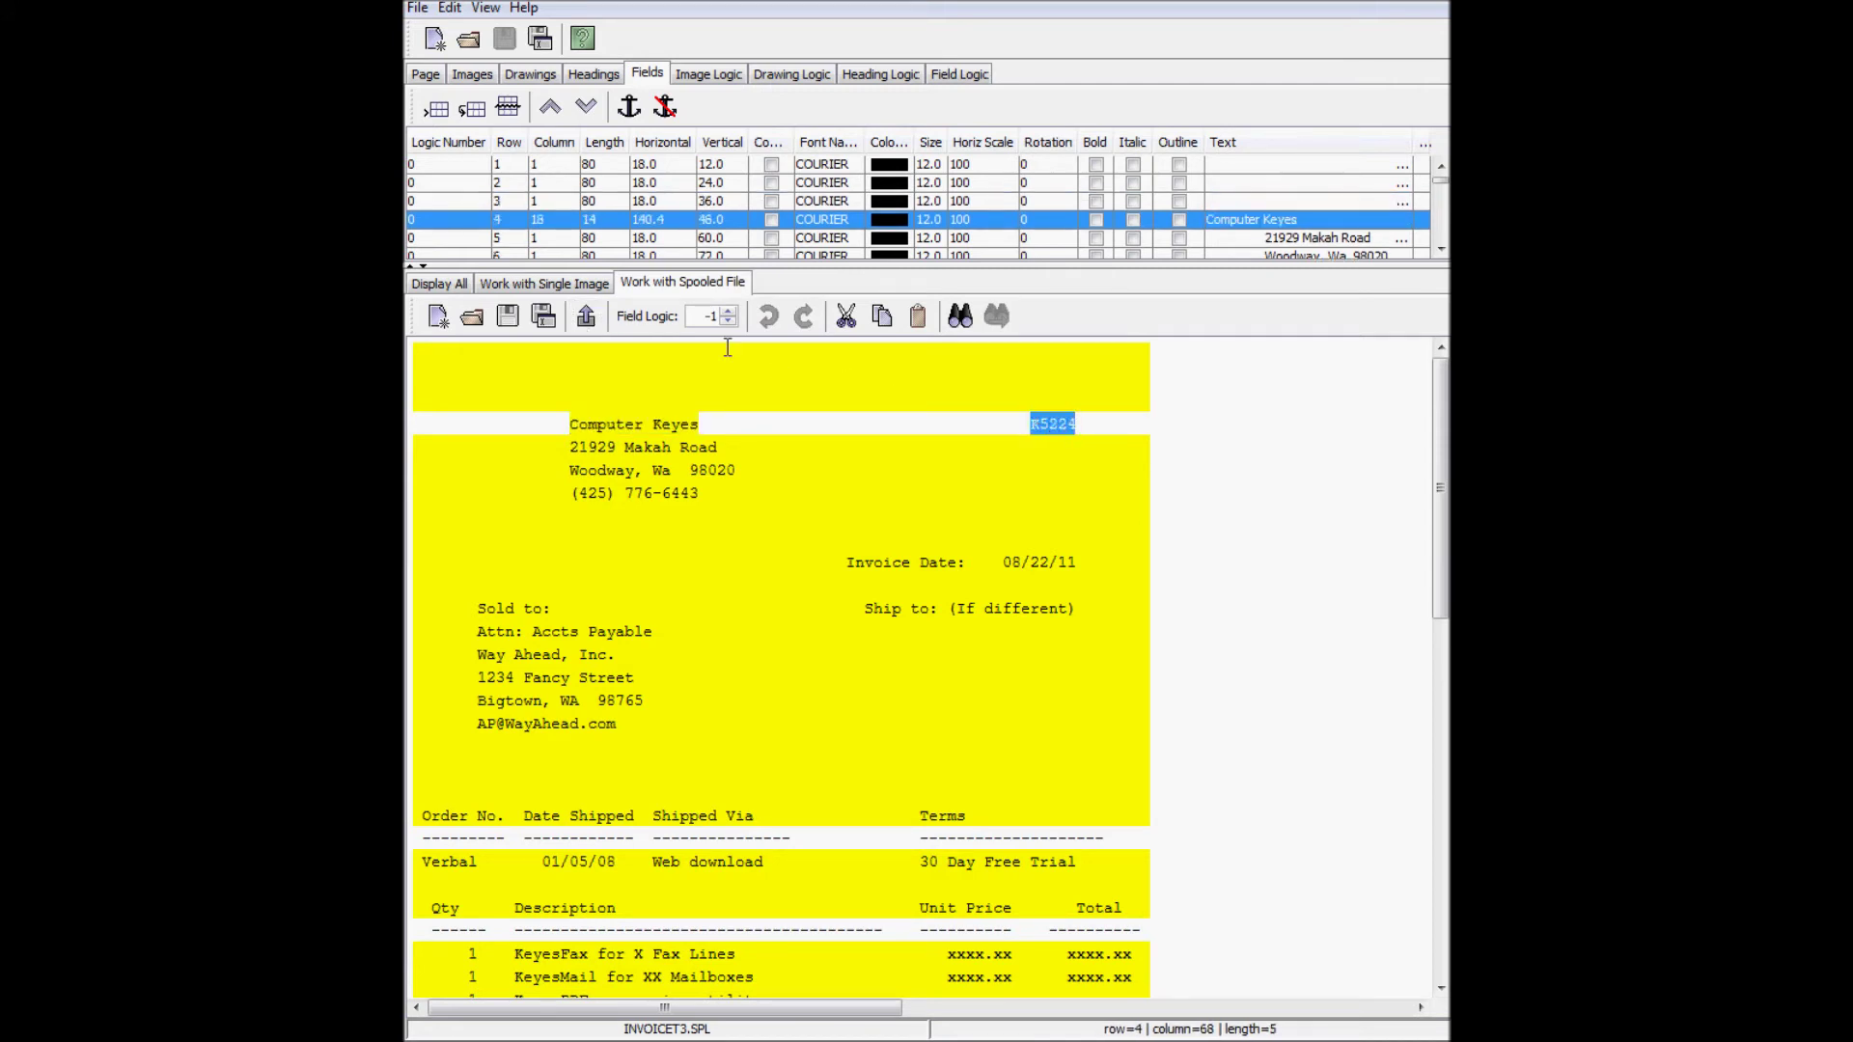
{"action": "left_click", "coordinate": [586, 318]}
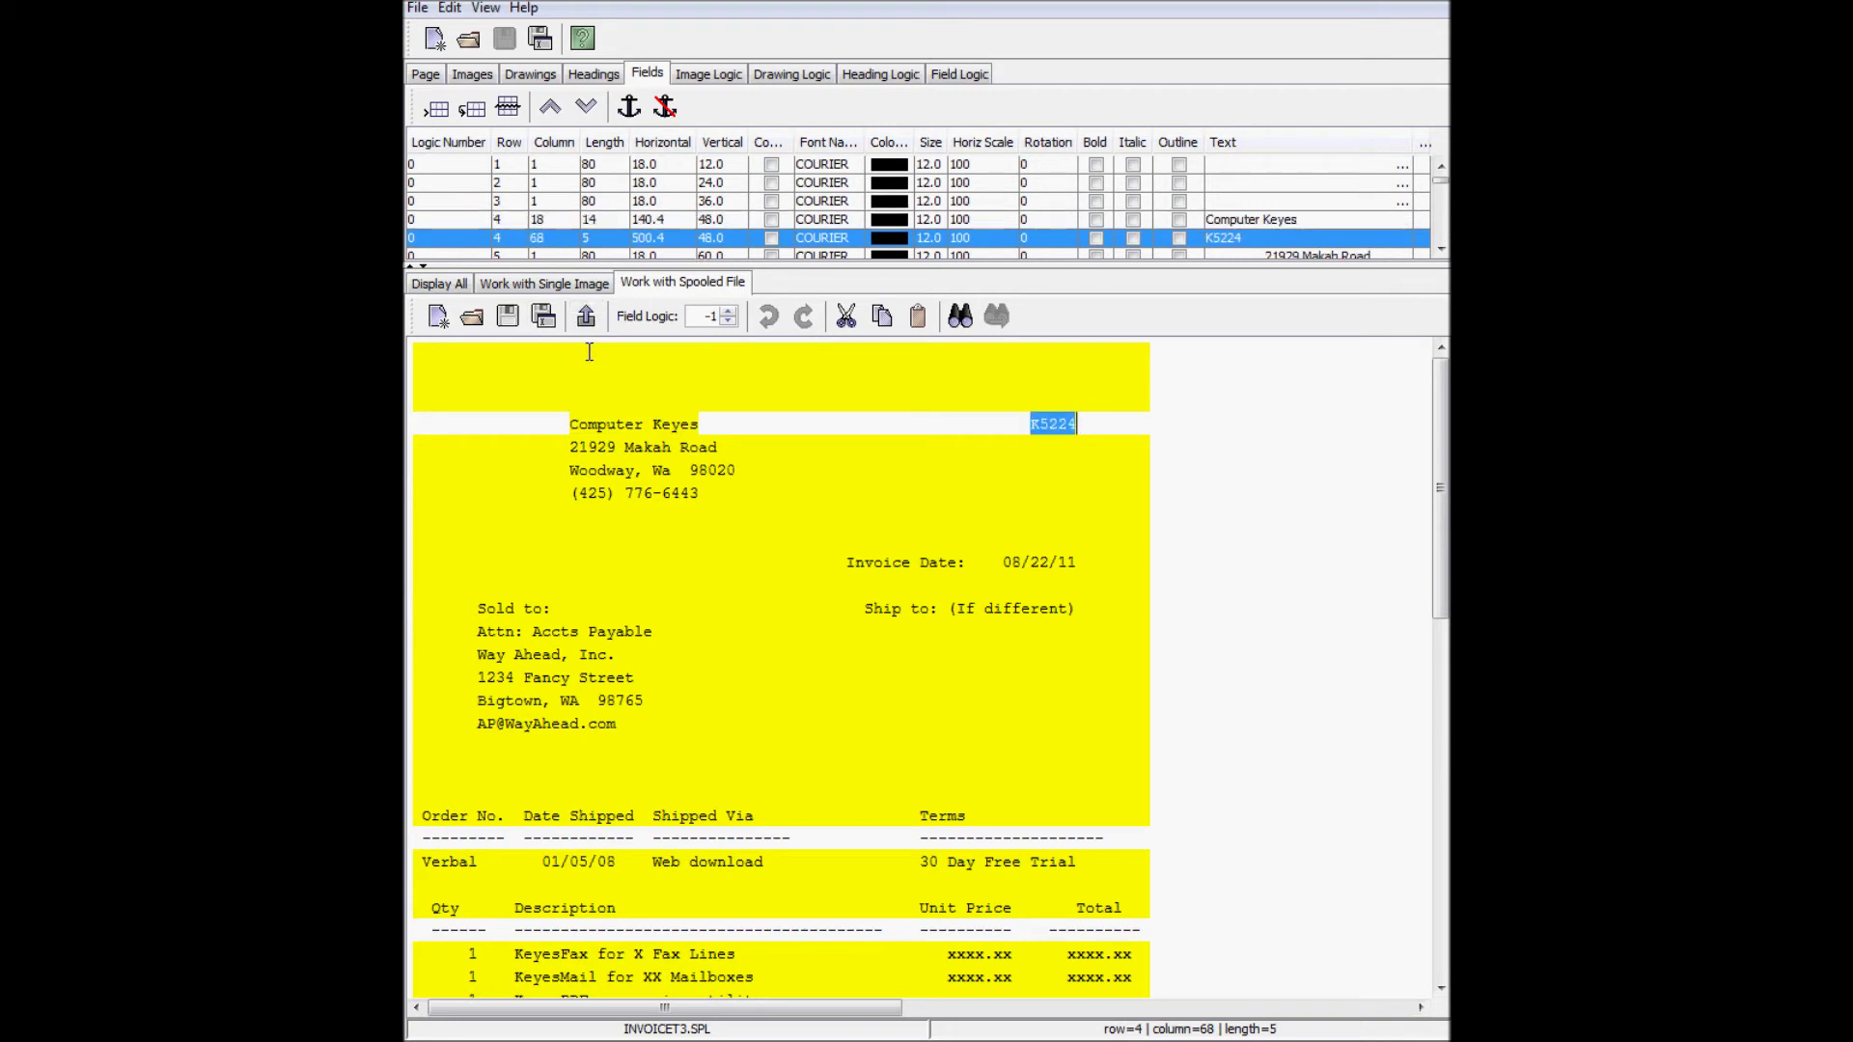
{"action": "left_click", "coordinate": [449, 286]}
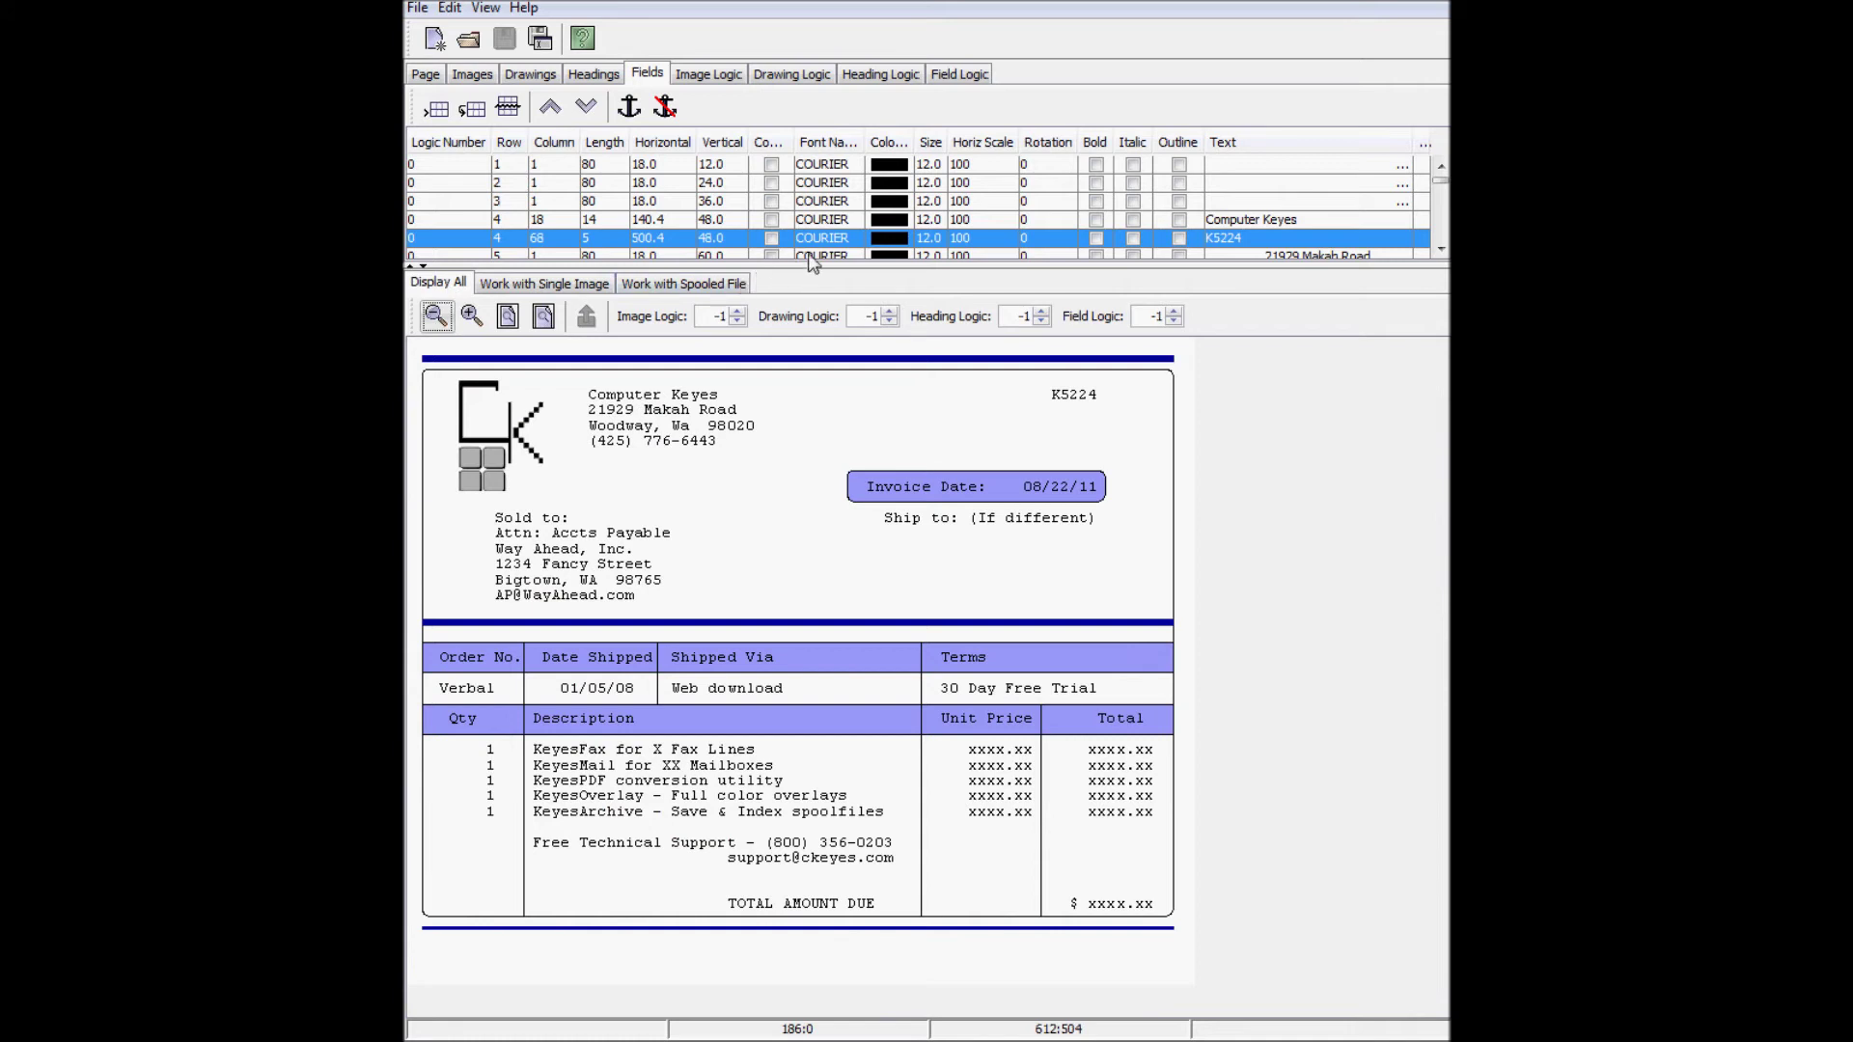
Step: Set the Computer Keyes field to bold ARIAL at size 16
{"action": "left_click", "coordinate": [824, 223]}
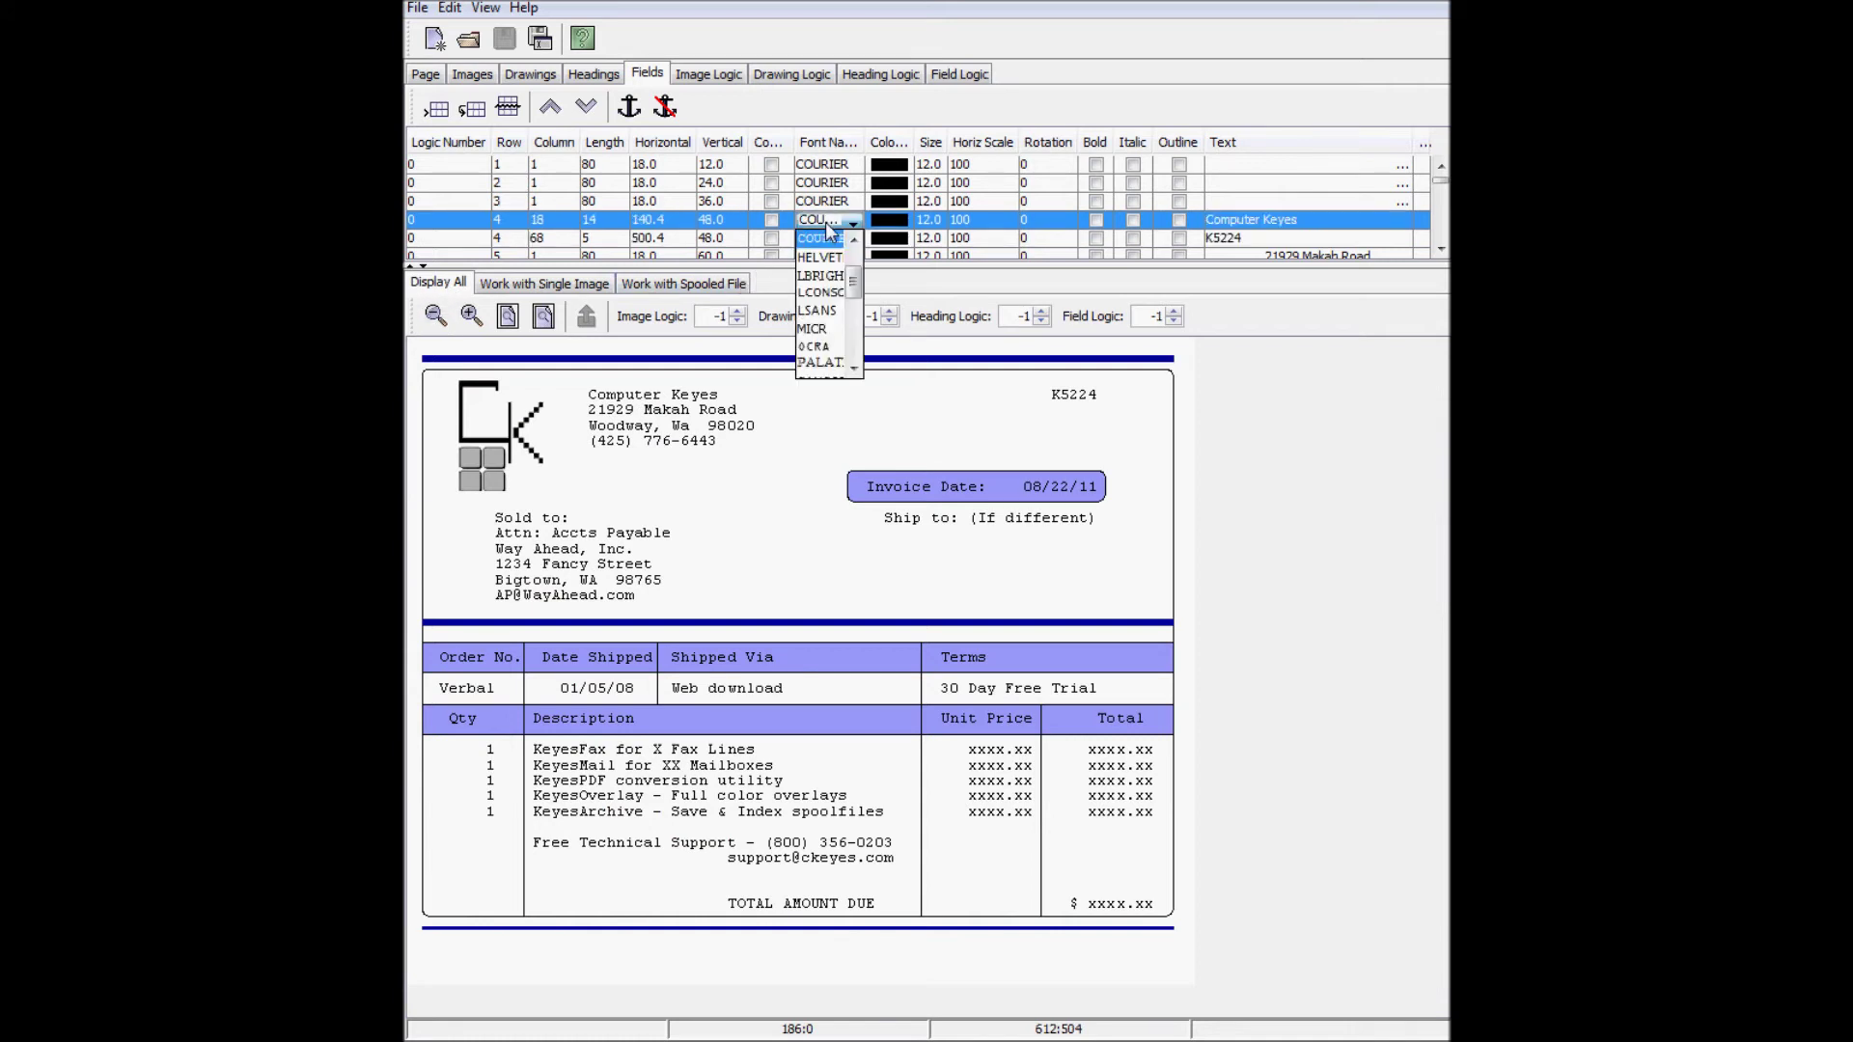
{"action": "left_click", "coordinate": [827, 268]}
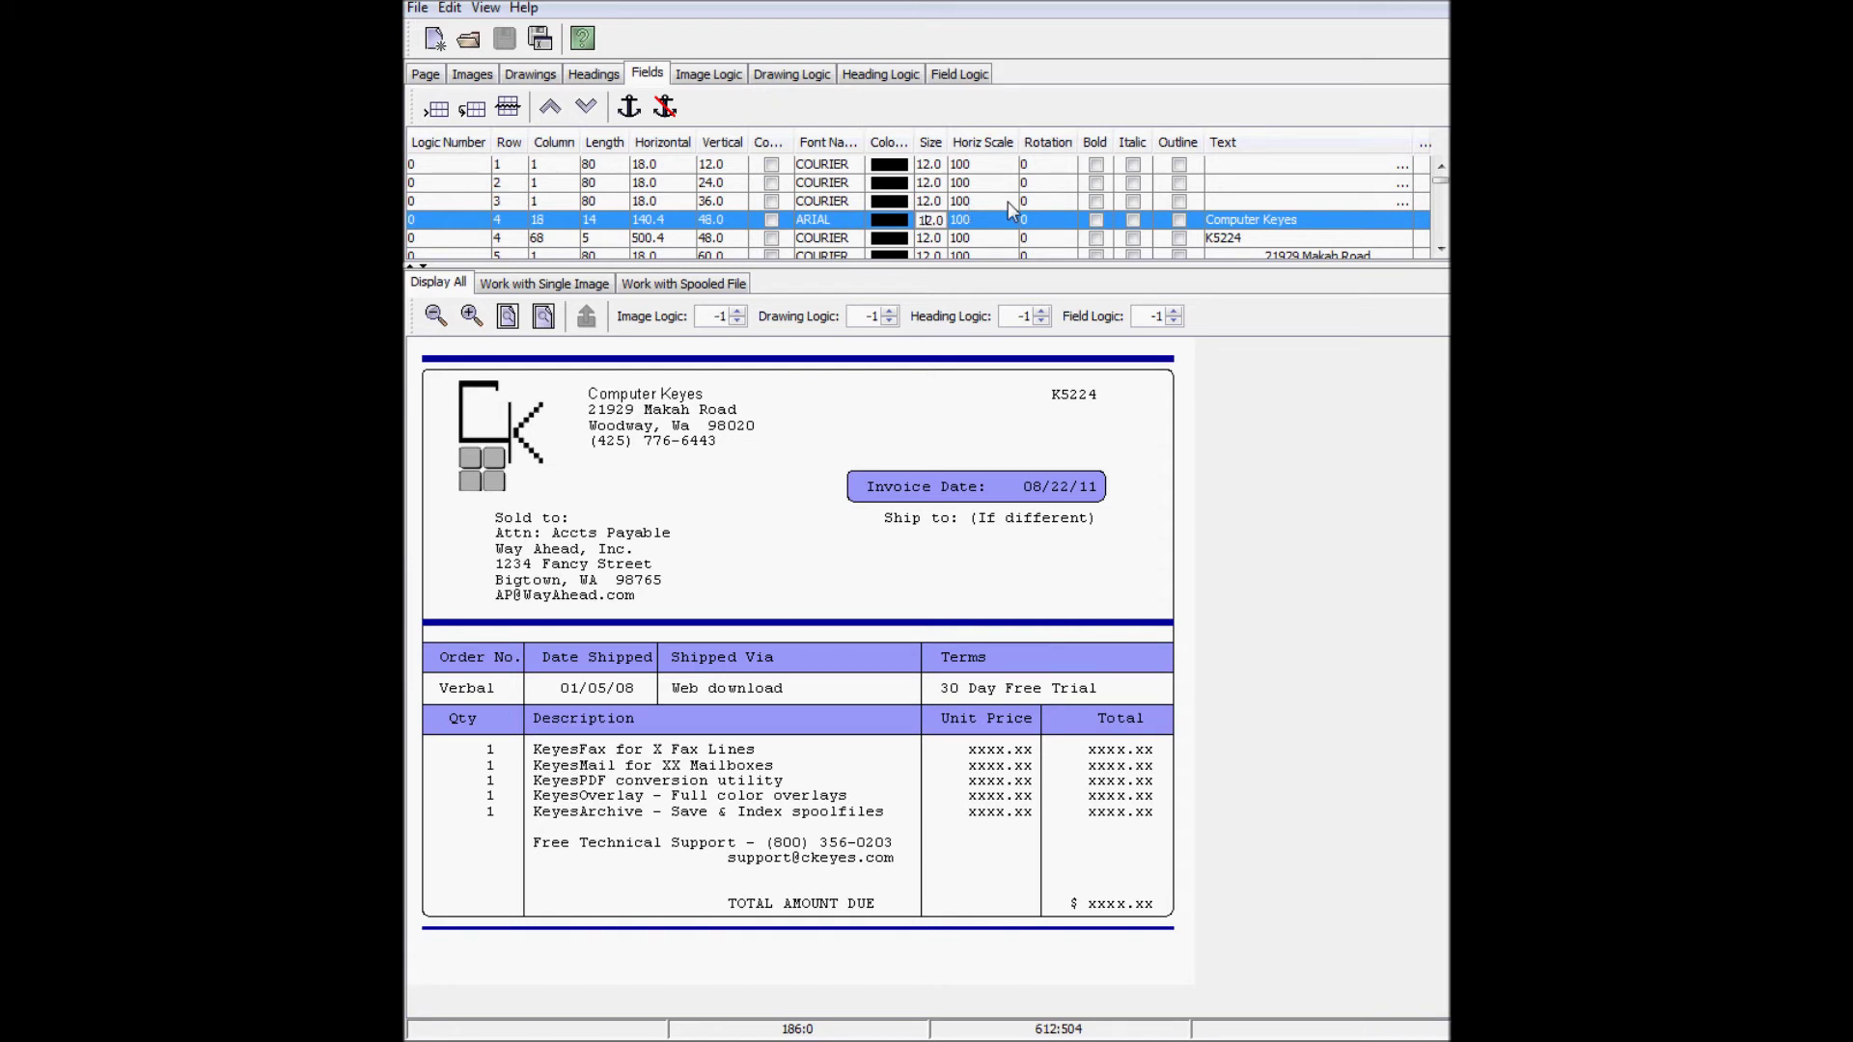
{"action": "key", "text": "BackSpace"}
{"action": "type", "text": "6"}
{"action": "left_click", "coordinate": [1096, 221]}
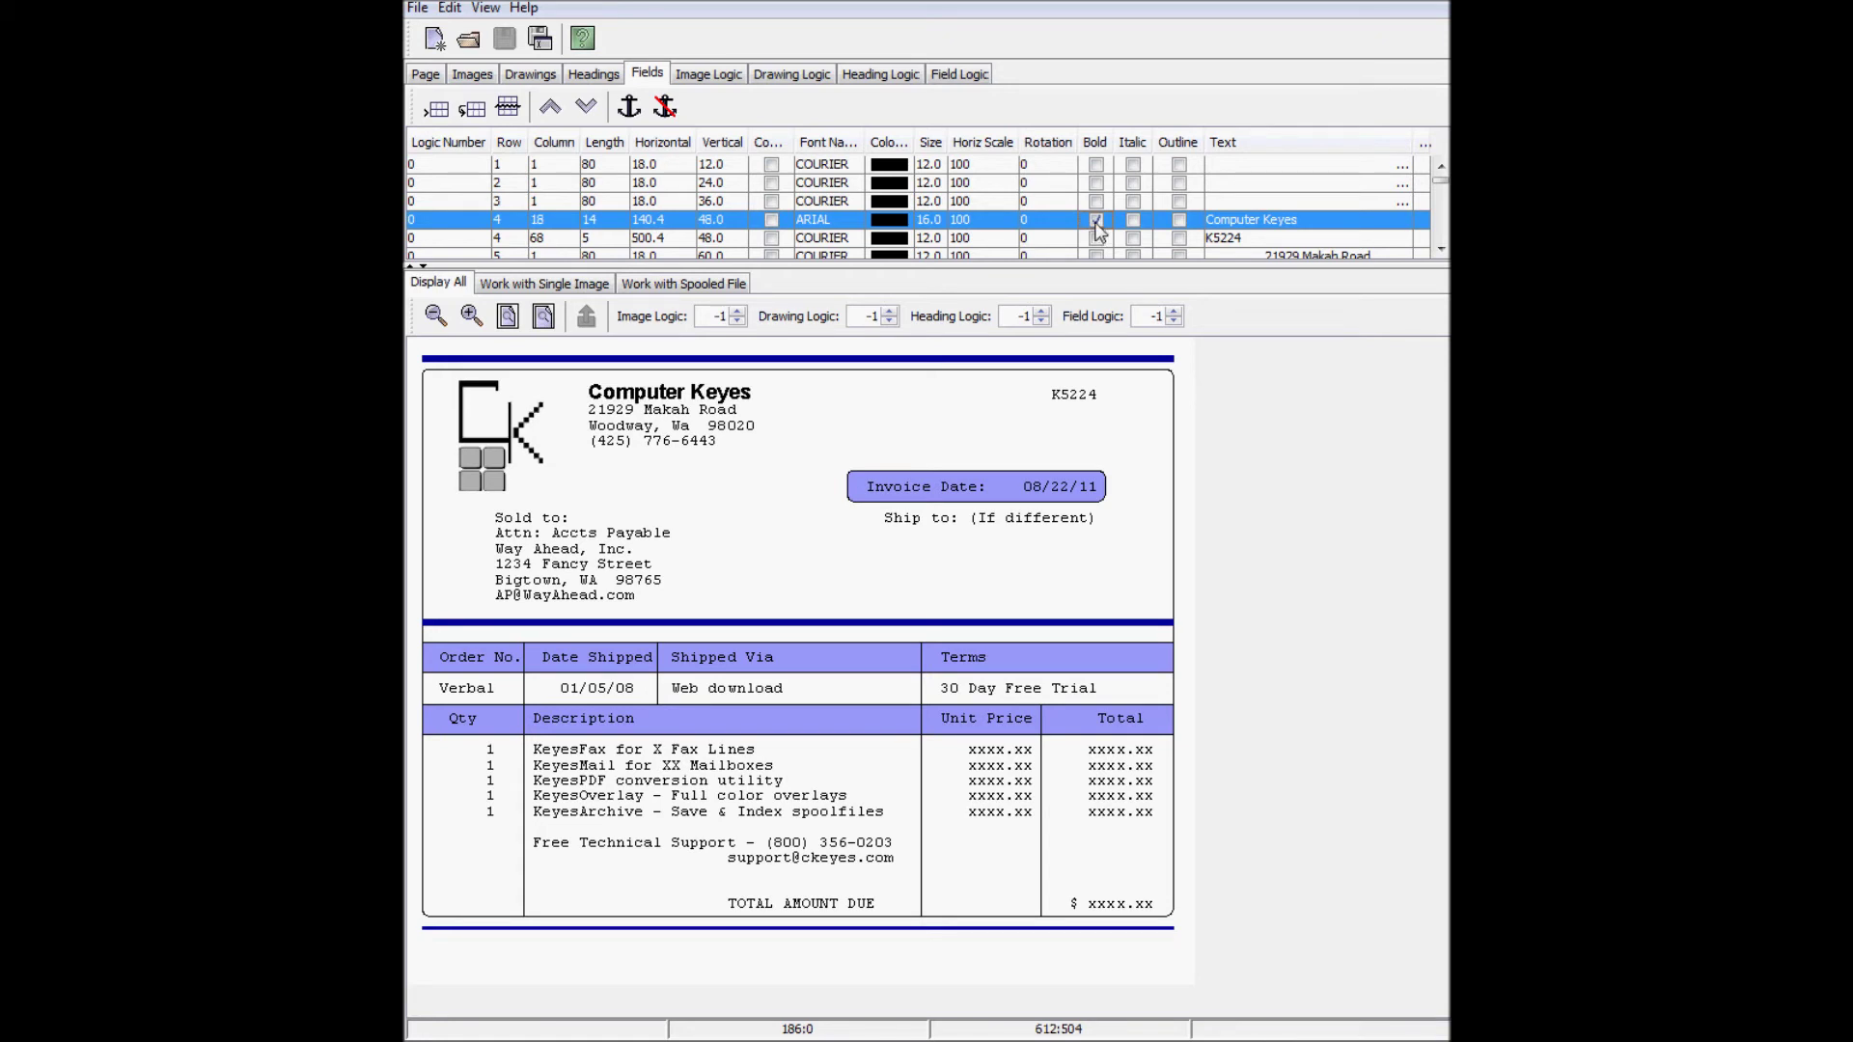
Step: Set the K5224 field to ARIAL size 20 in navy blue
{"action": "left_click", "coordinate": [836, 240]}
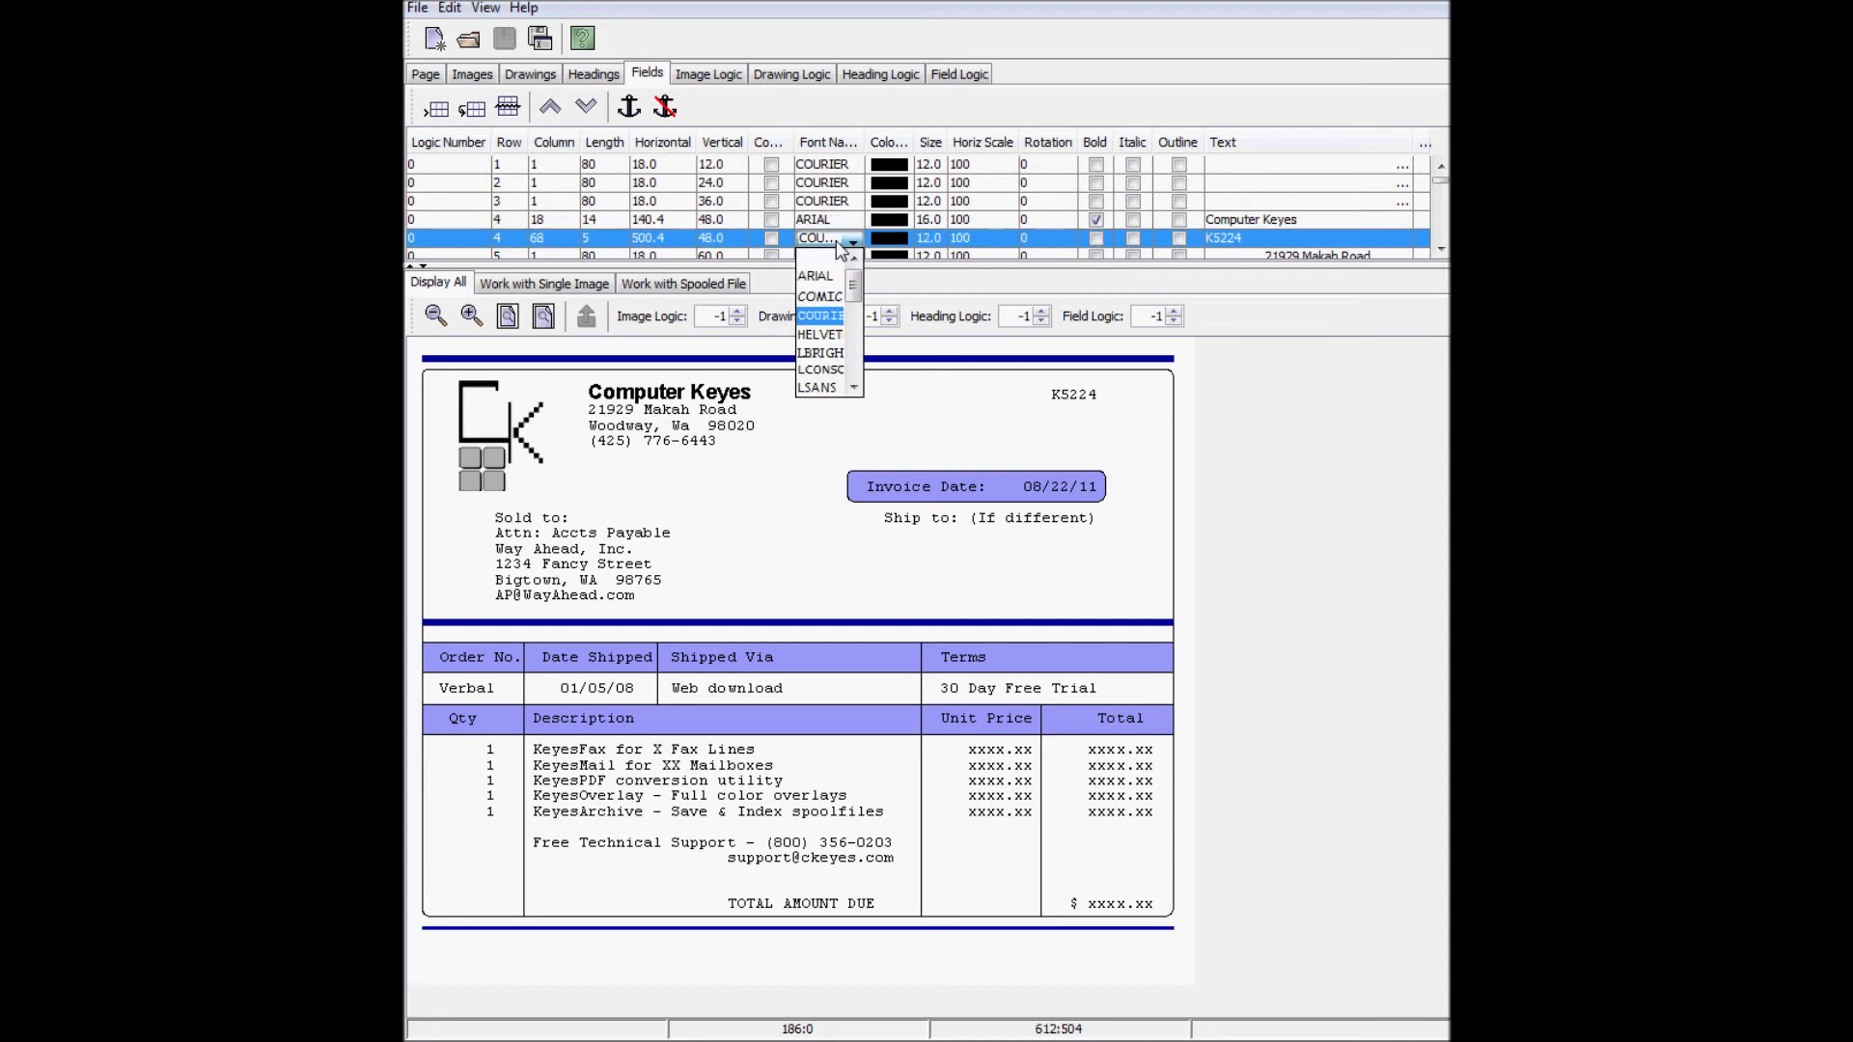
{"action": "left_click", "coordinate": [829, 279]}
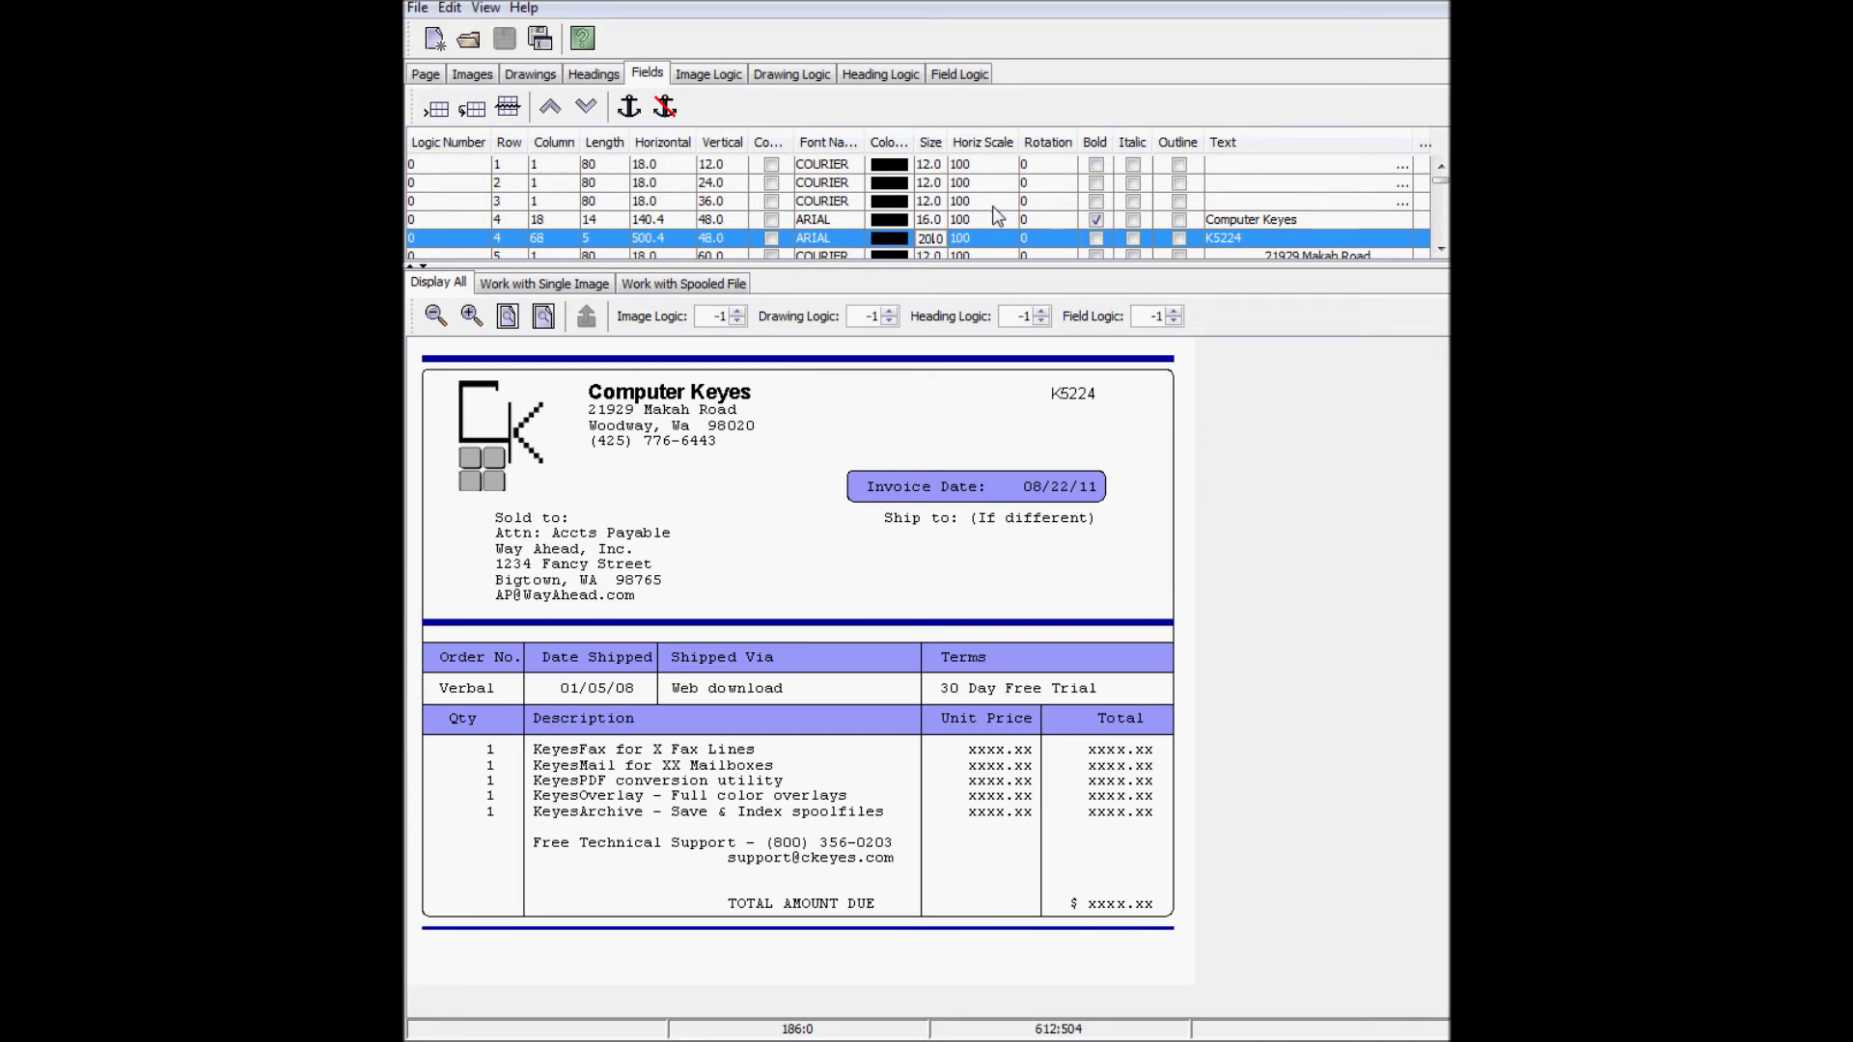
{"action": "key", "text": "Return"}
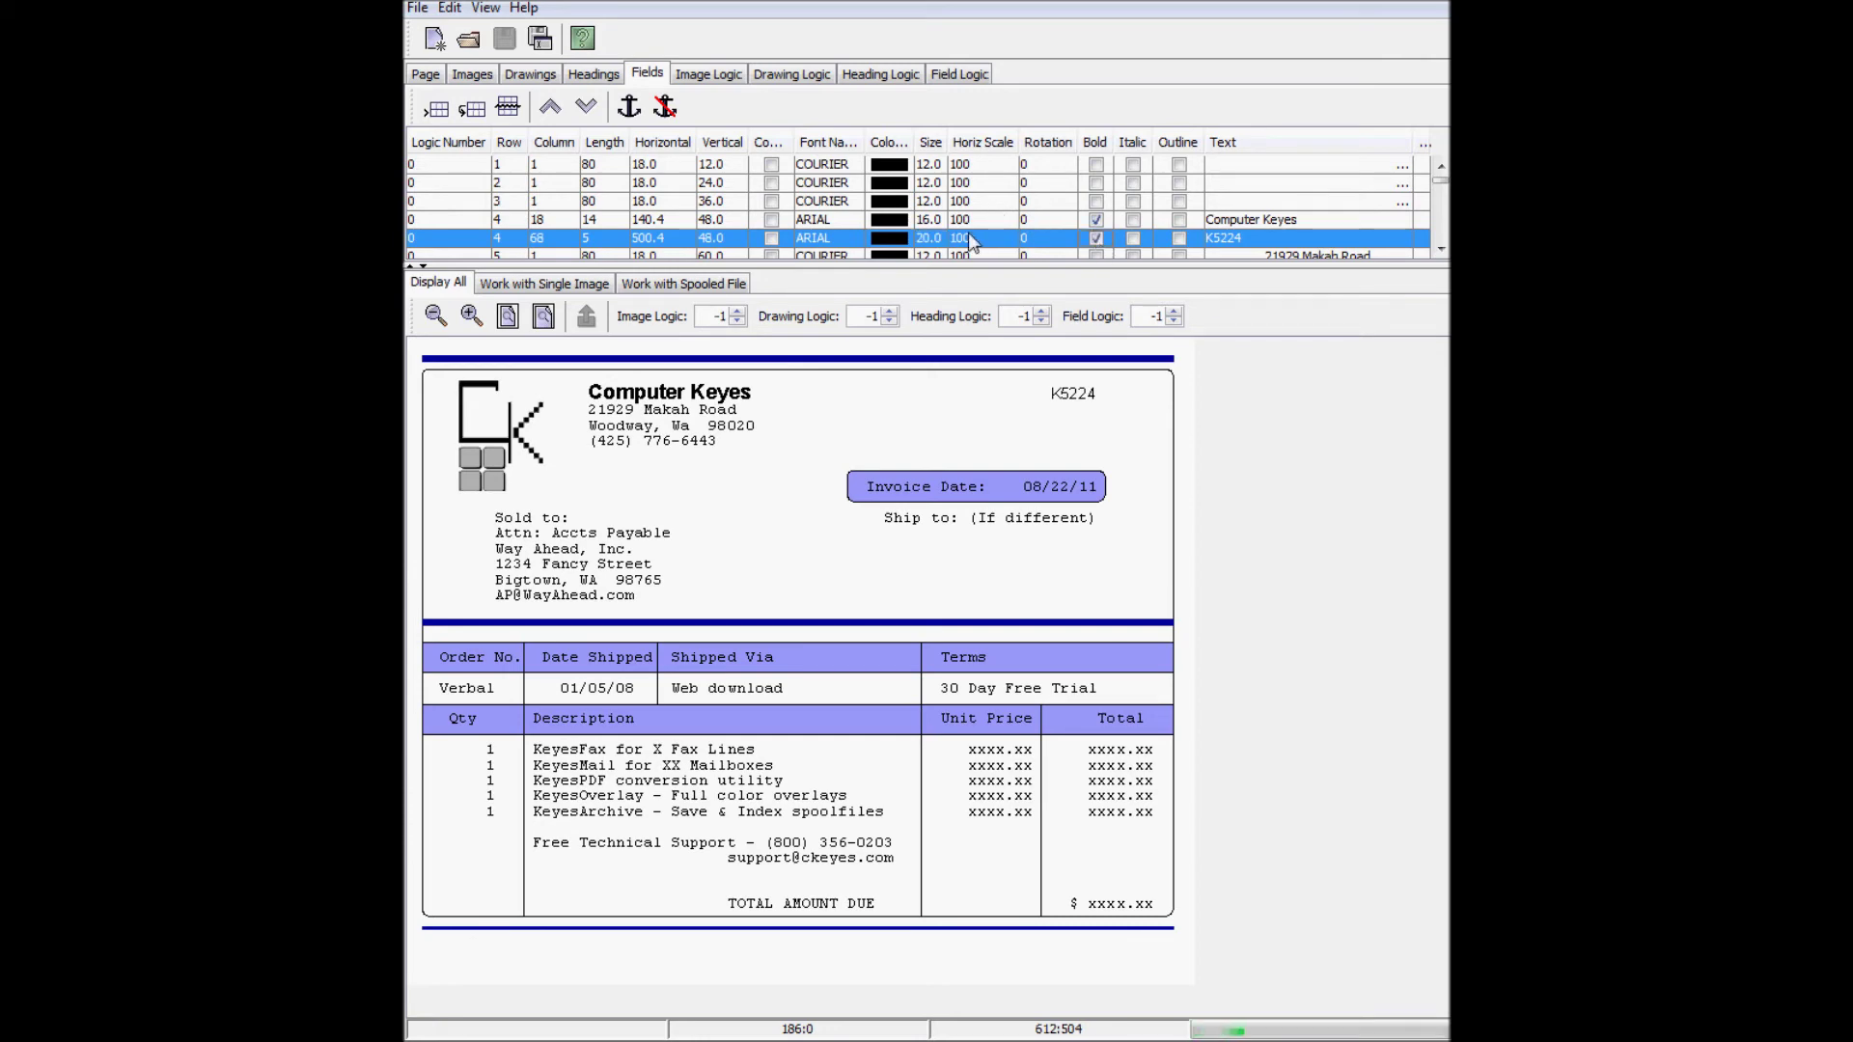
{"action": "left_click", "coordinate": [890, 239]}
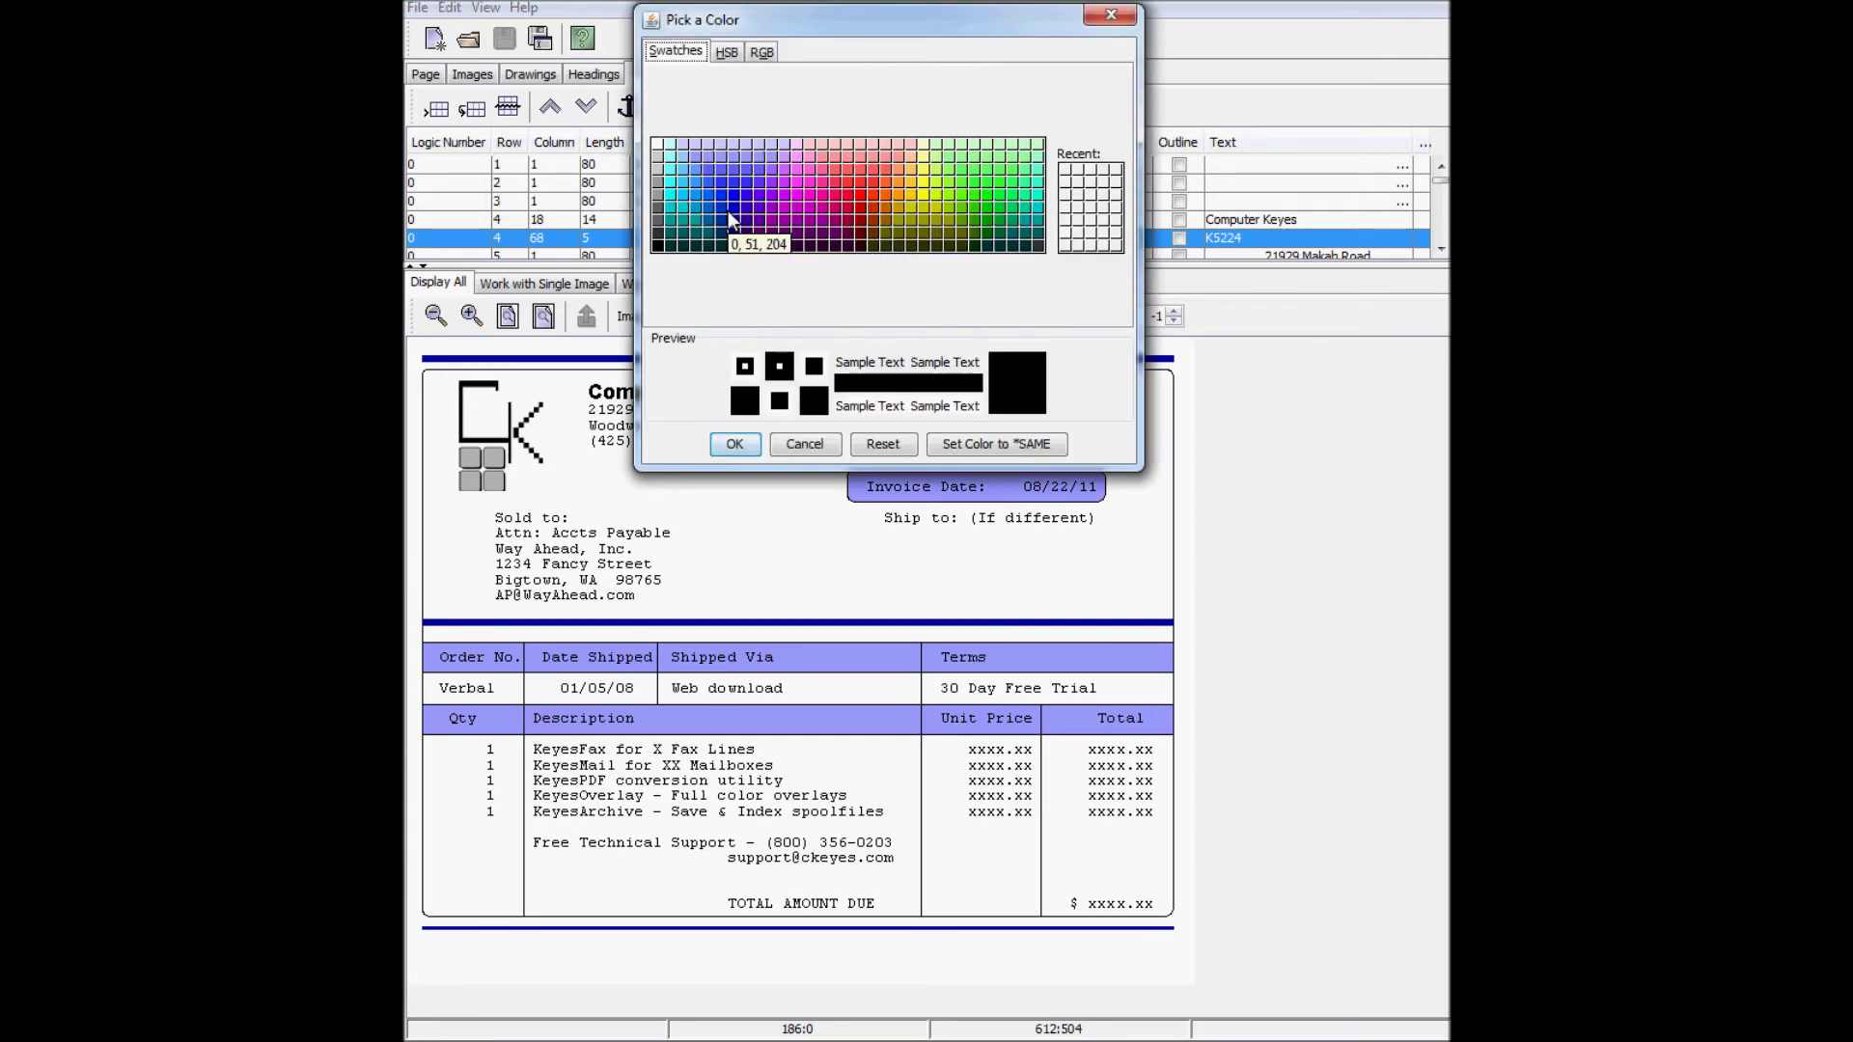
{"action": "left_click", "coordinate": [719, 232]}
{"action": "left_click", "coordinate": [751, 441]}
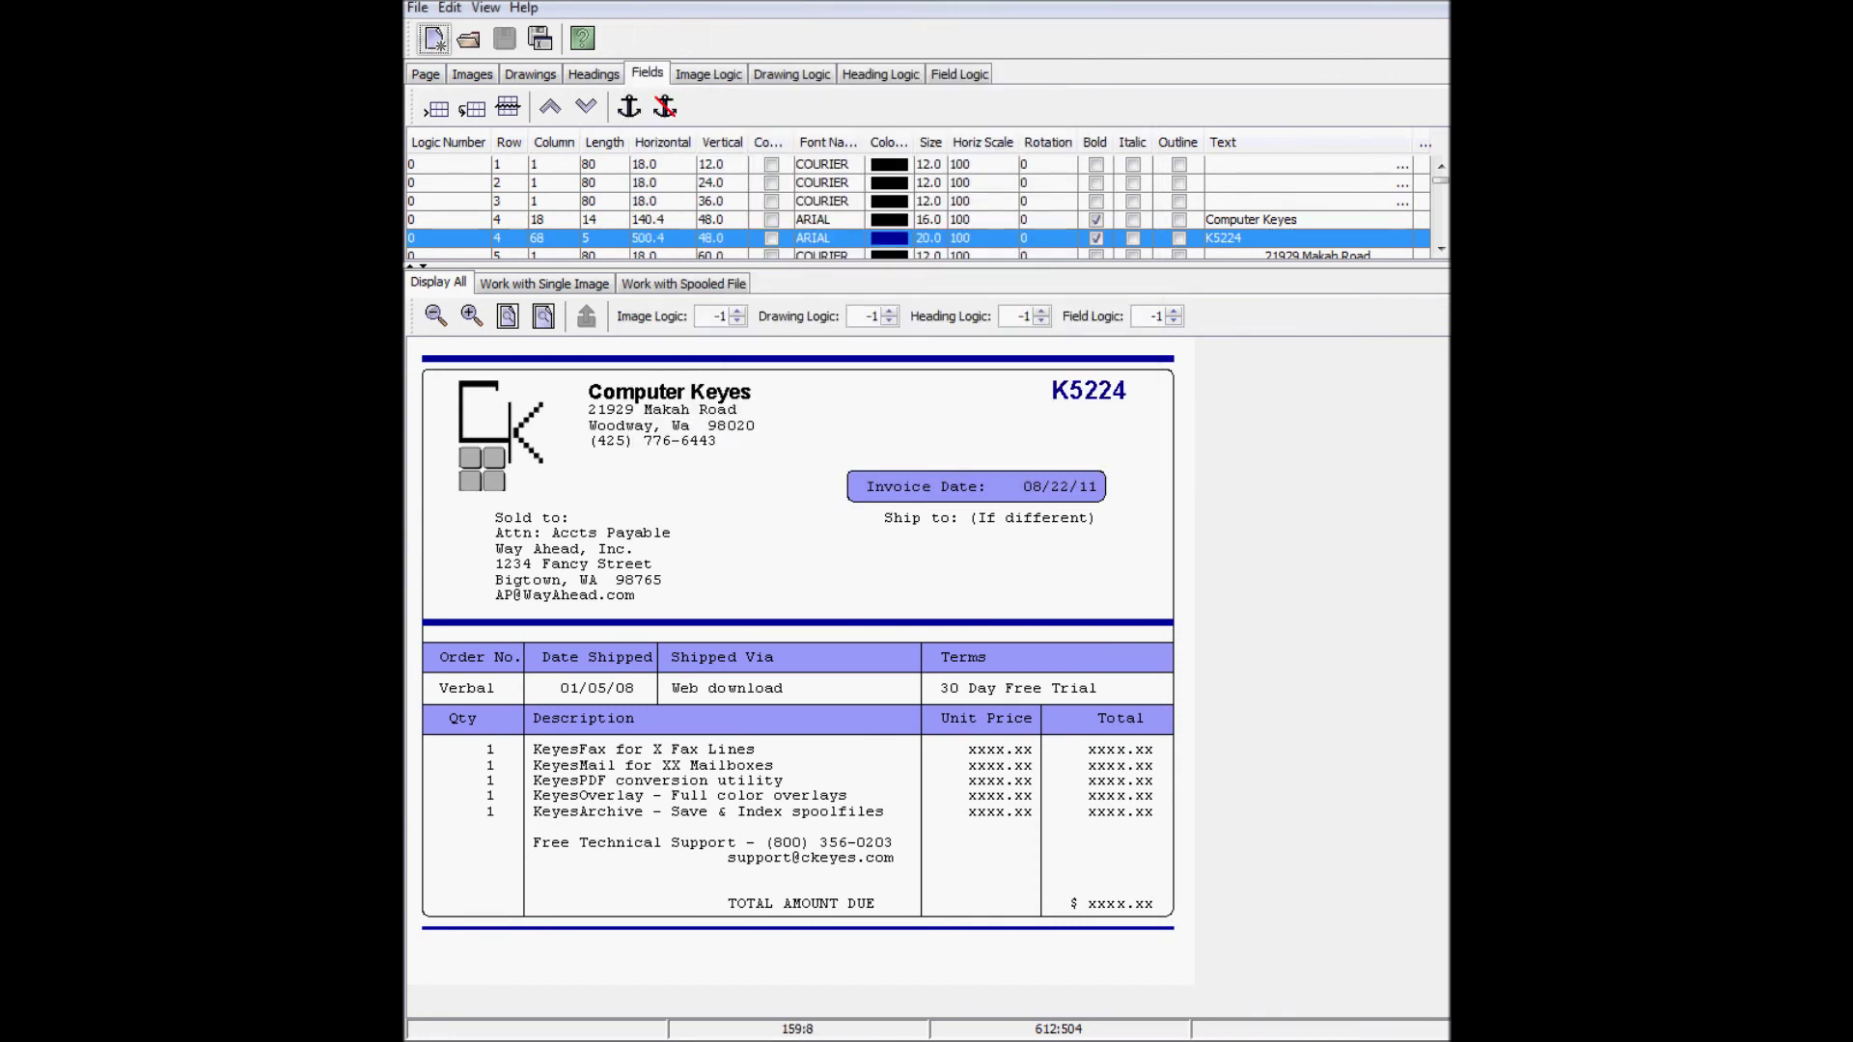
{"action": "left_click", "coordinate": [592, 73]}
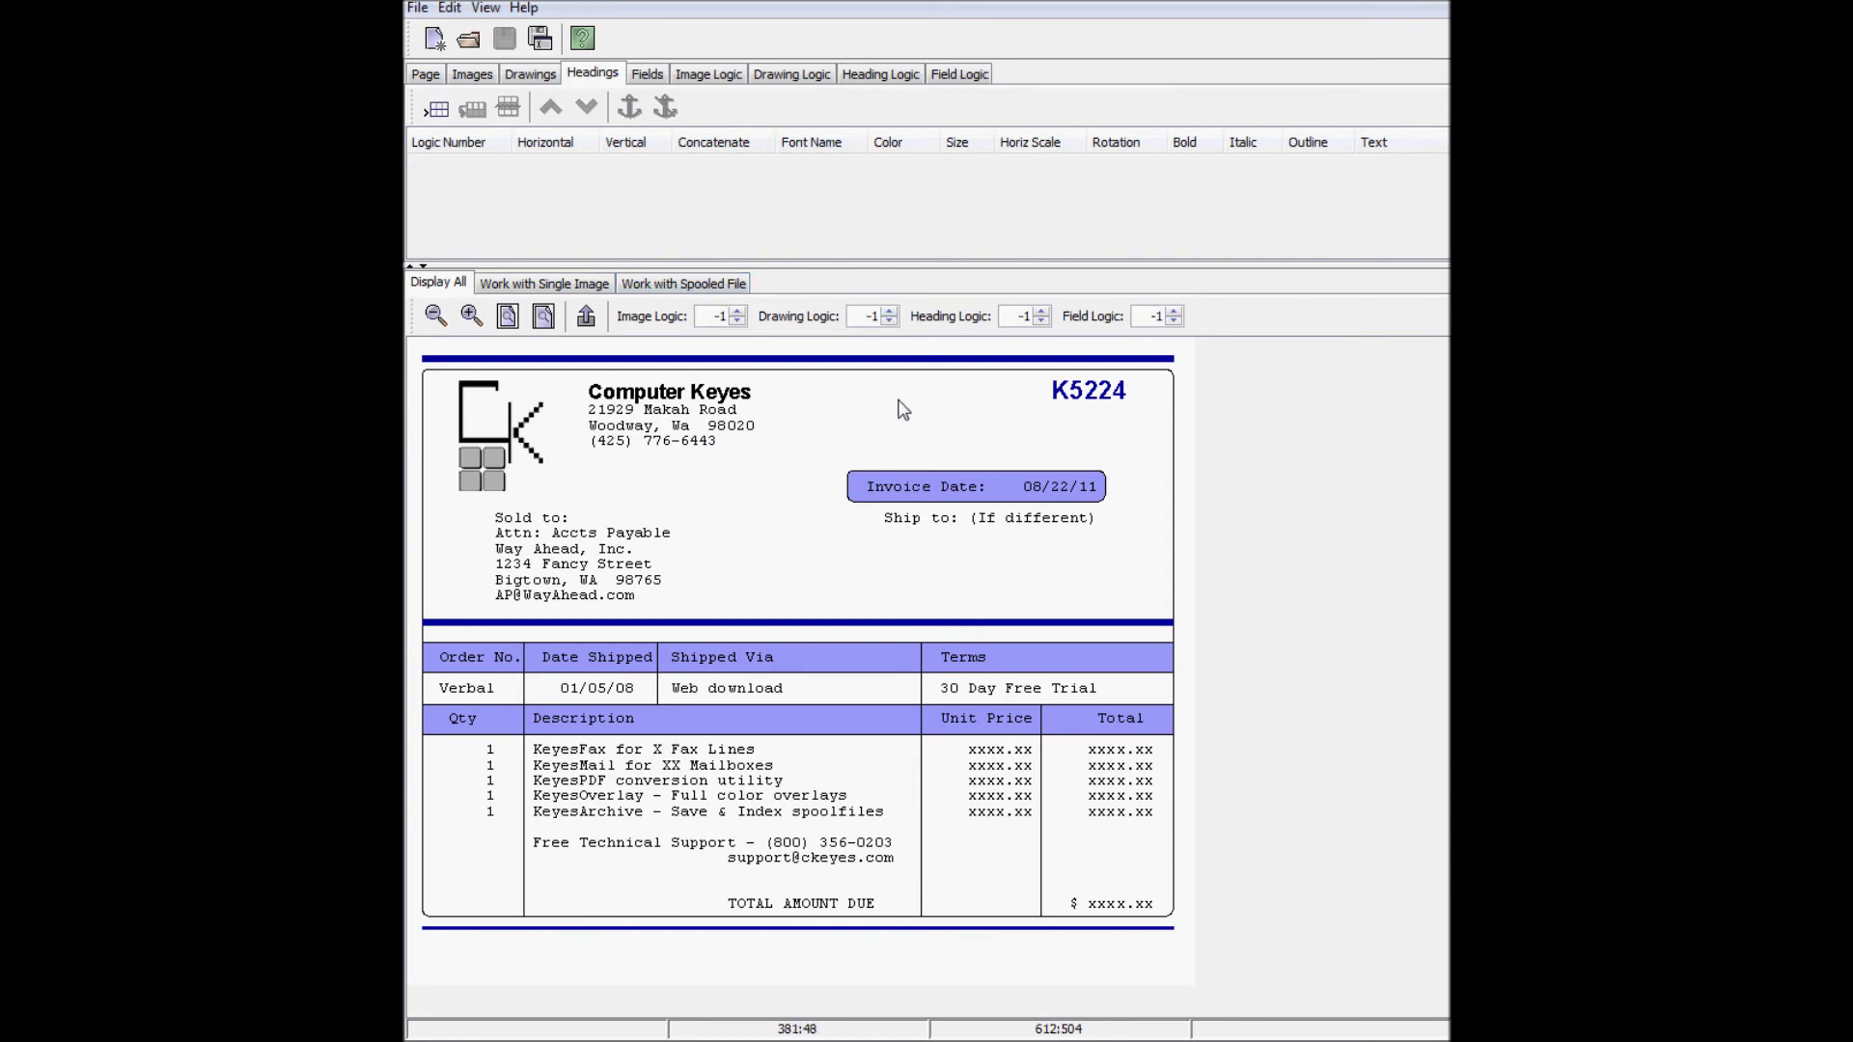
Step: Add a heading left of K5224 with the text 'INVOICE #'
{"action": "left_click_drag", "start_coordinate": [897, 400], "coordinate": [1033, 377]}
{"action": "left_click", "coordinate": [586, 321]}
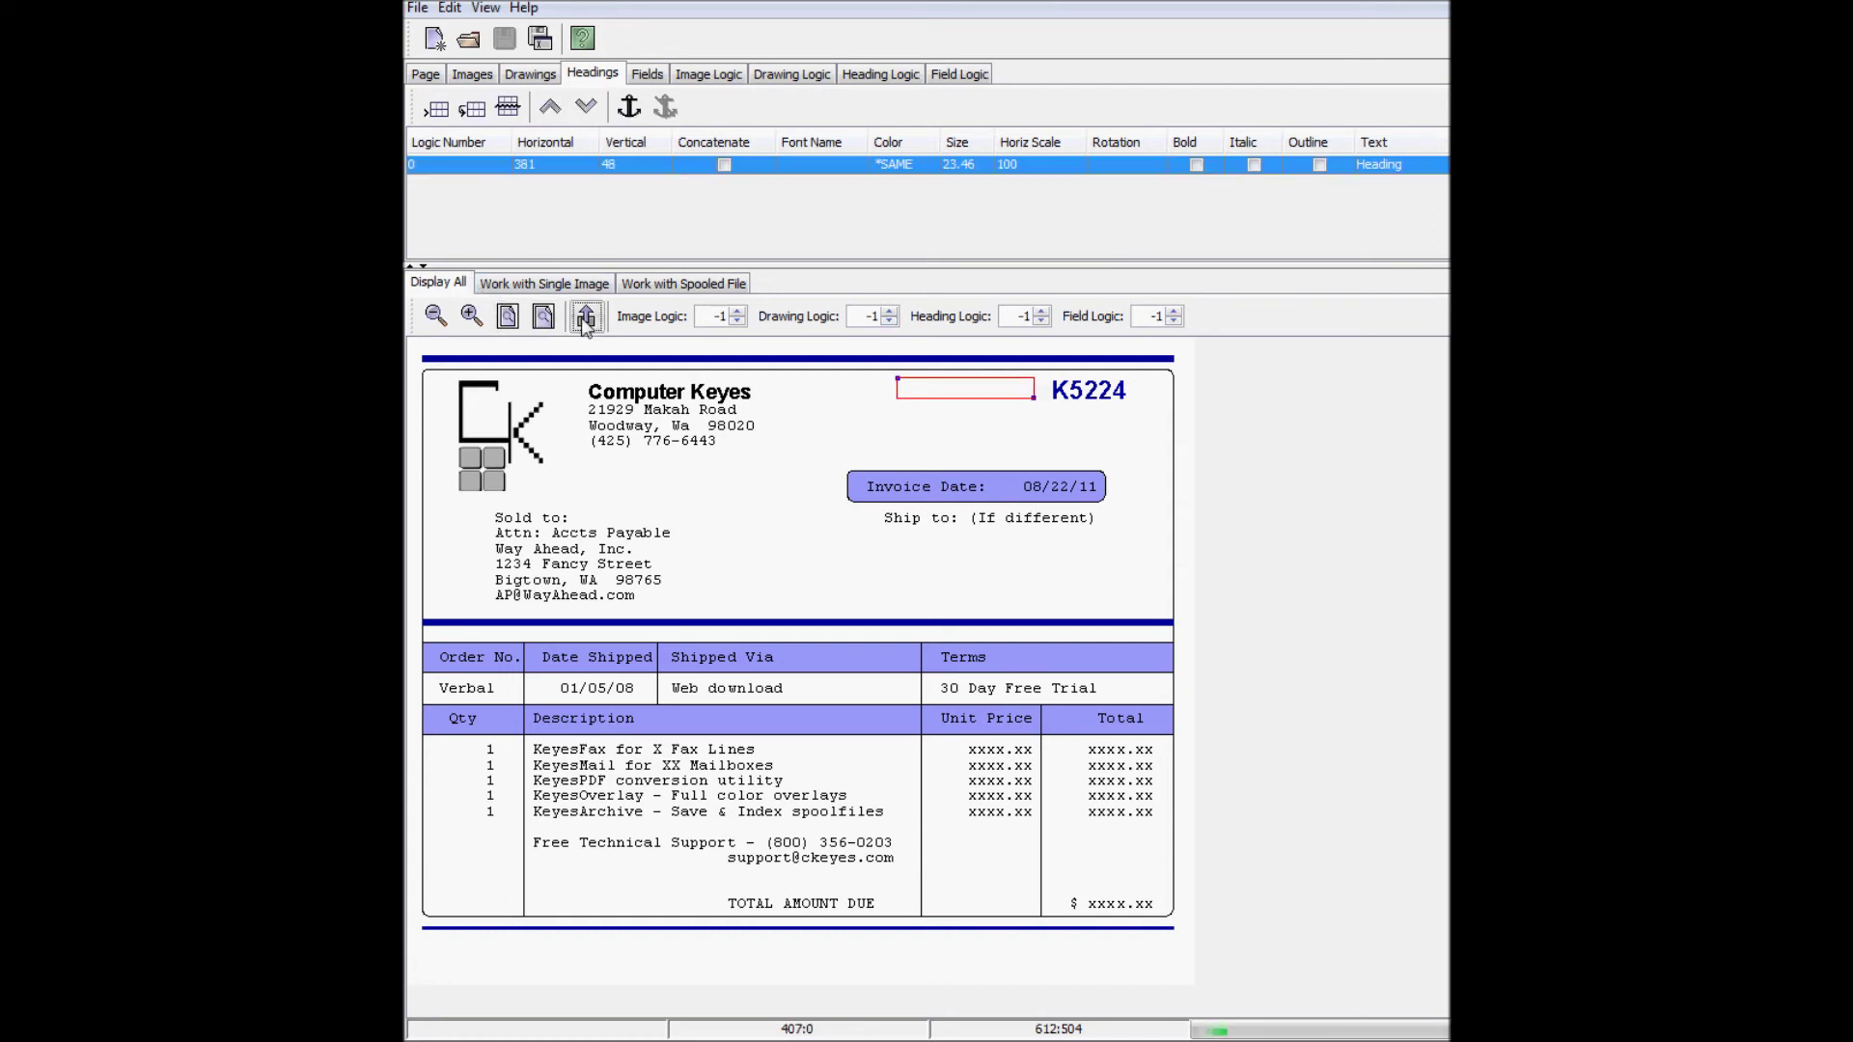
{"action": "double_click", "coordinate": [1409, 166]}
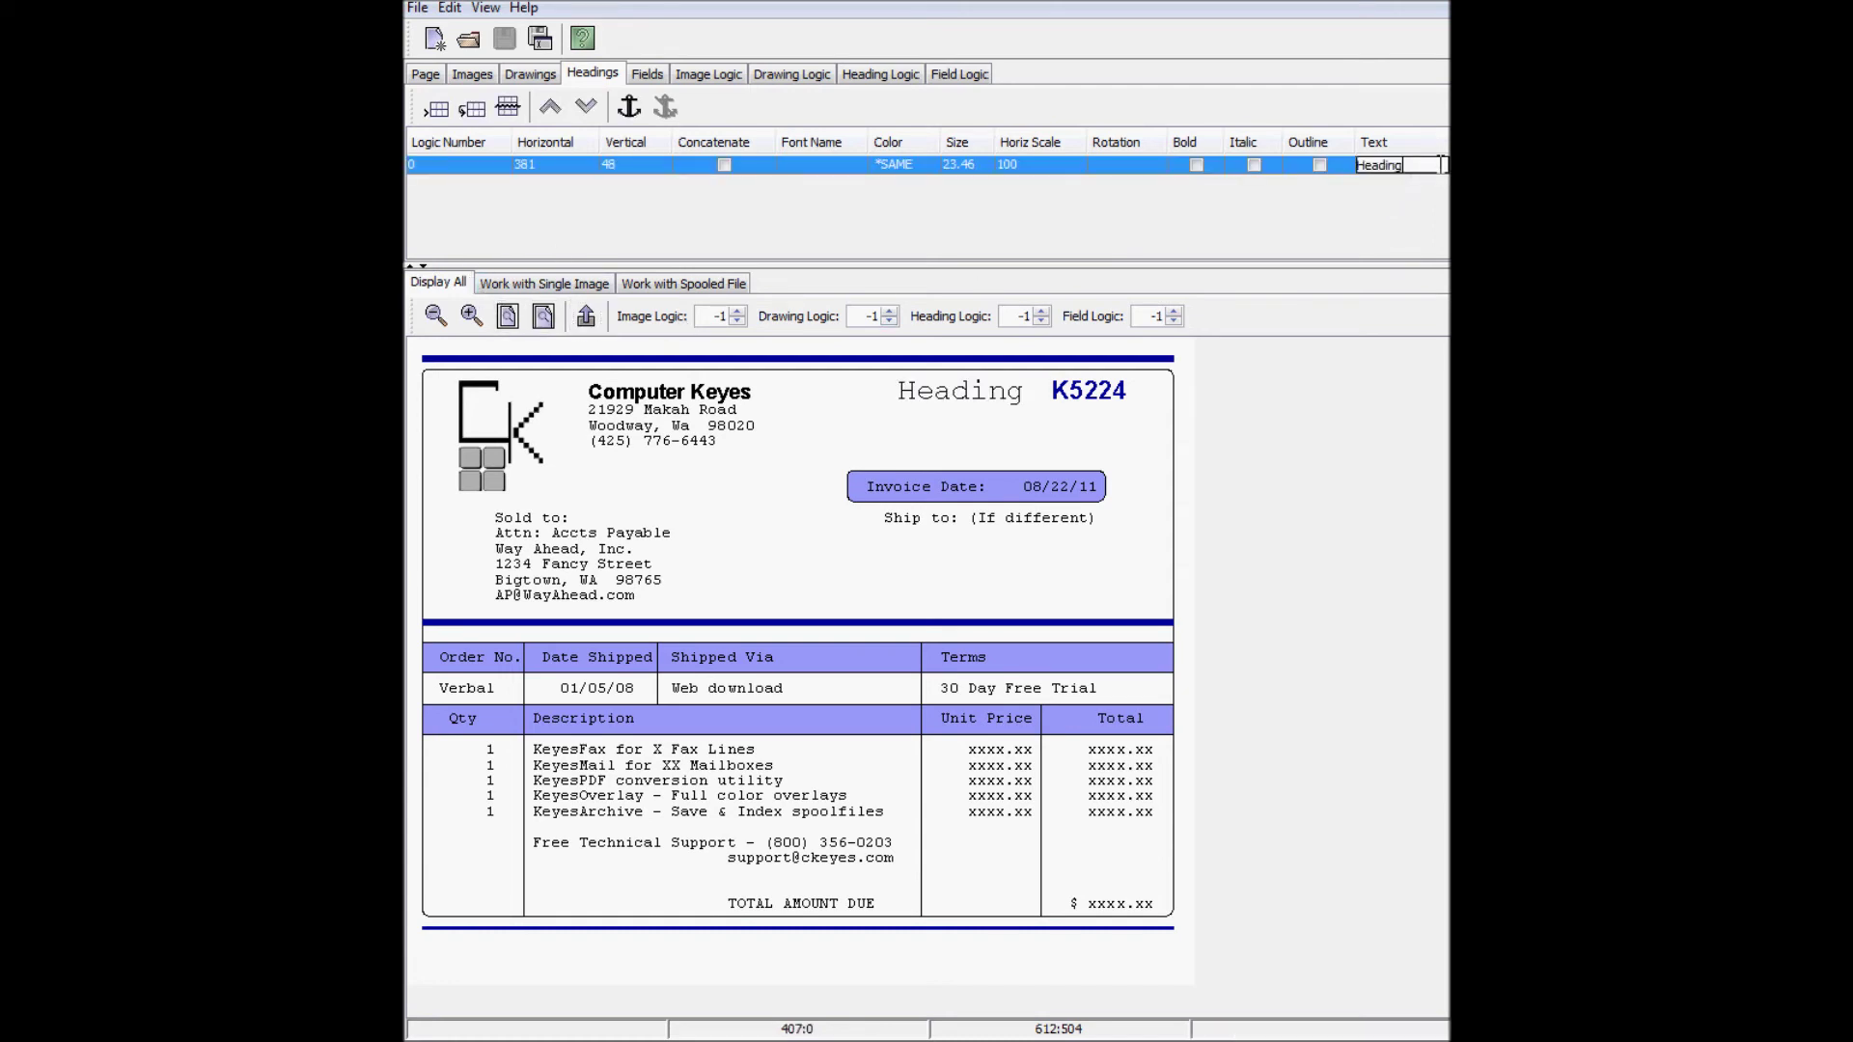
{"action": "key", "text": "BackSpace"}
{"action": "key", "text": "BackSpace"}
{"action": "key", "text": "BackSpace"}
{"action": "key", "text": "BackSpace"}
{"action": "key", "text": "BackSpace"}
{"action": "key", "text": "BackSpace"}
{"action": "key", "text": "Return"}
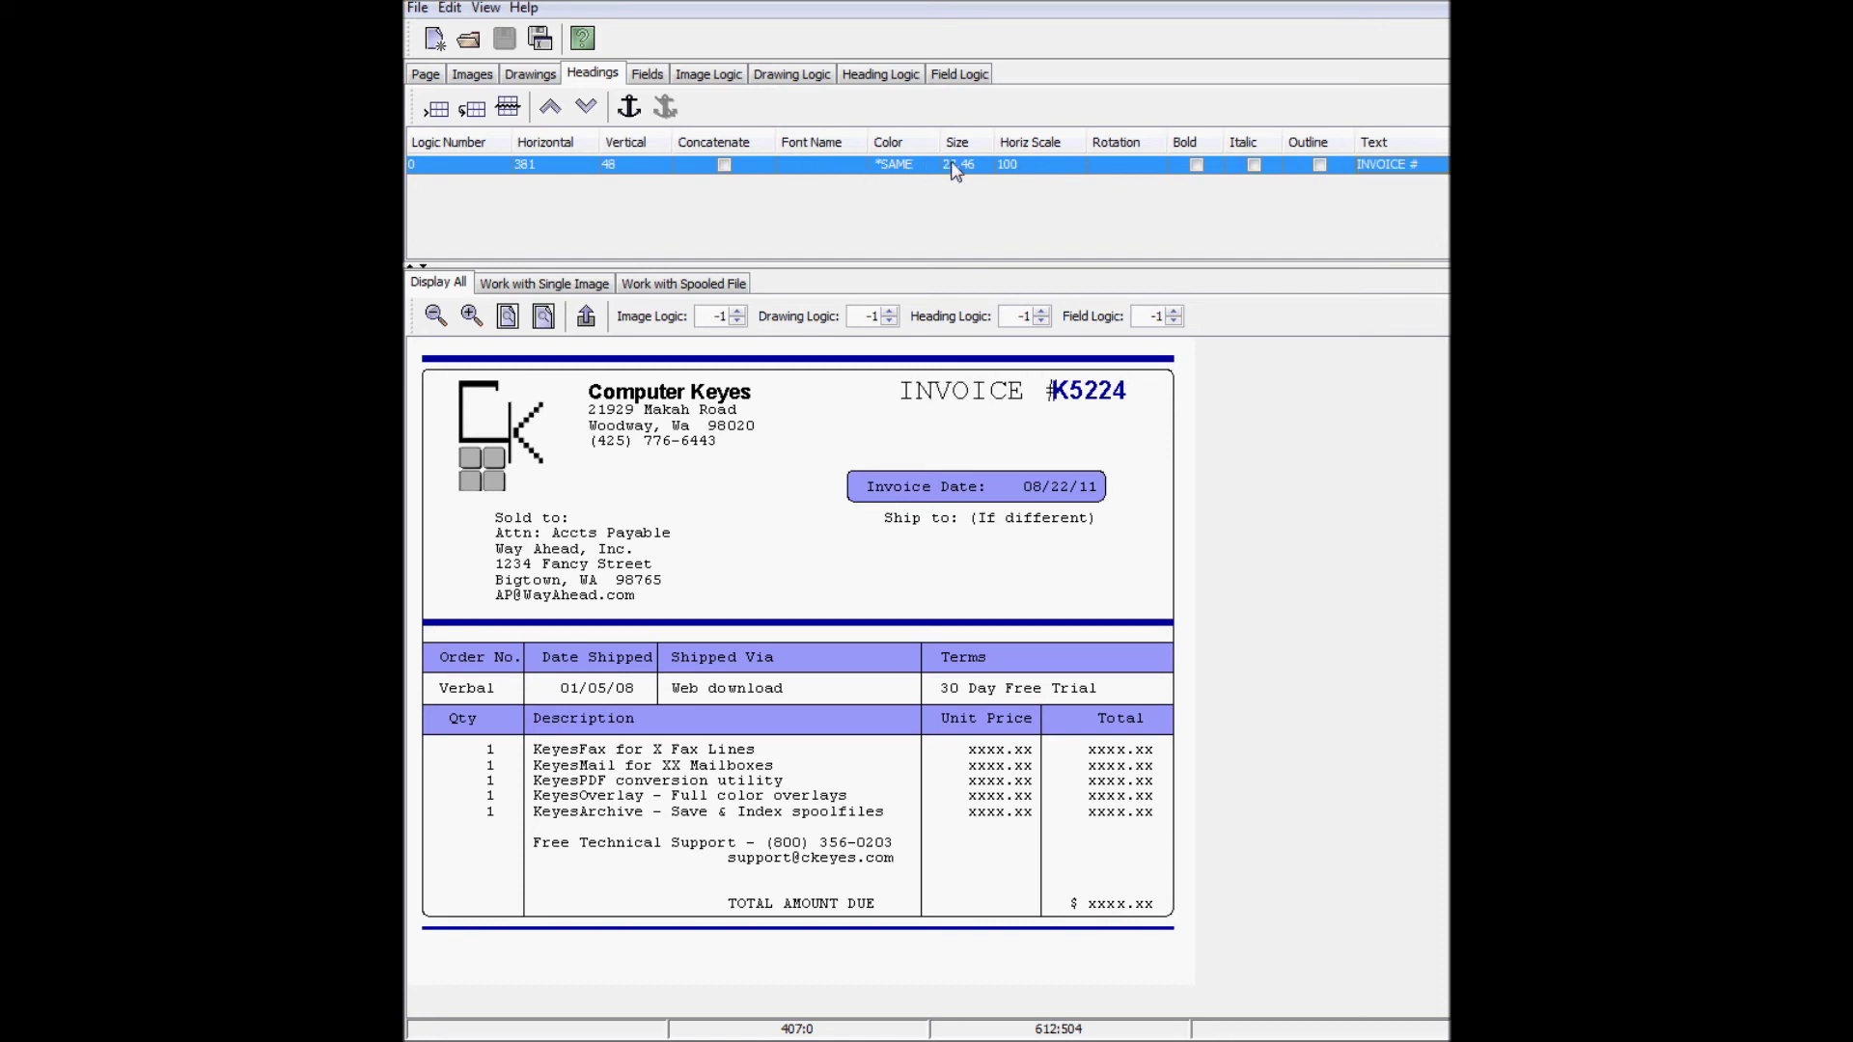
Step: Style the INVOICE # heading as bold navy-blue ARIAL at size 20
{"action": "left_click", "coordinate": [846, 166]}
{"action": "left_click", "coordinate": [811, 194]}
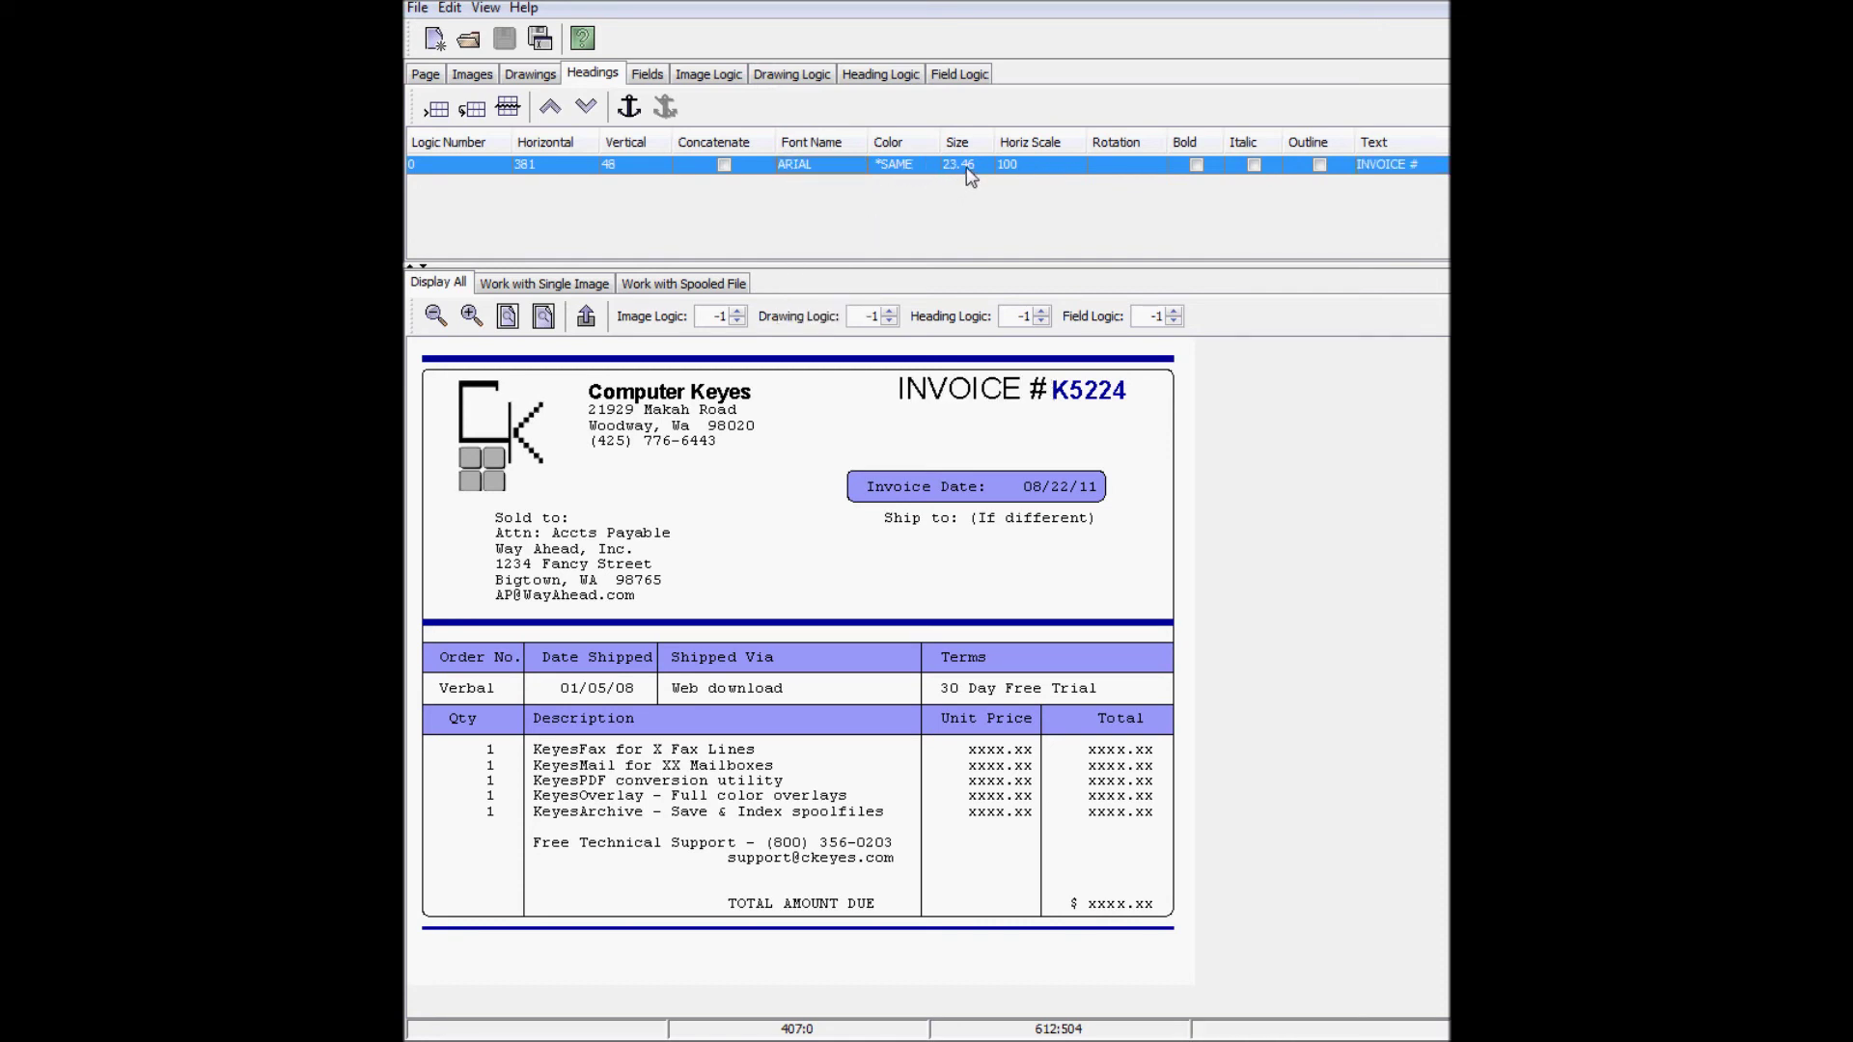
{"action": "key", "text": "BackSpace"}
{"action": "key", "text": "BackSpace"}
{"action": "key", "text": "BackSpace"}
{"action": "key", "text": "BackSpace"}
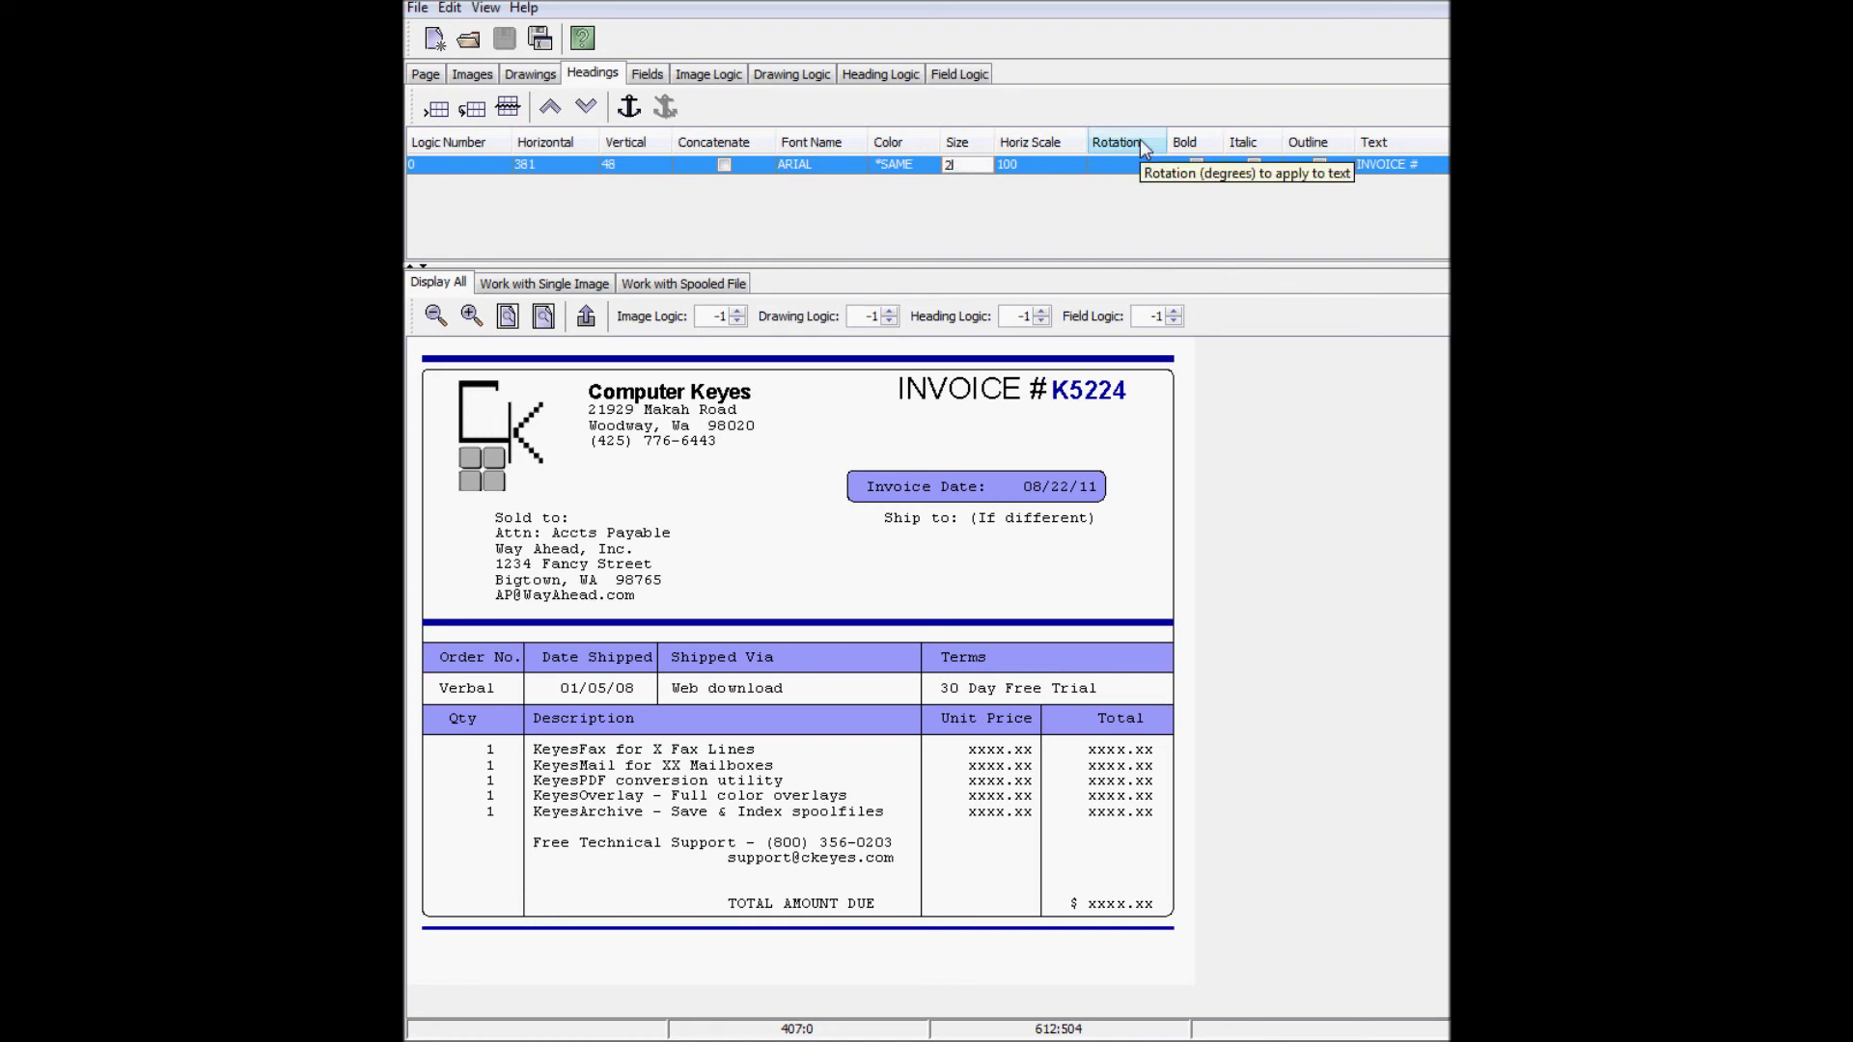
{"action": "type", "text": "0"}
{"action": "key", "text": "Return"}
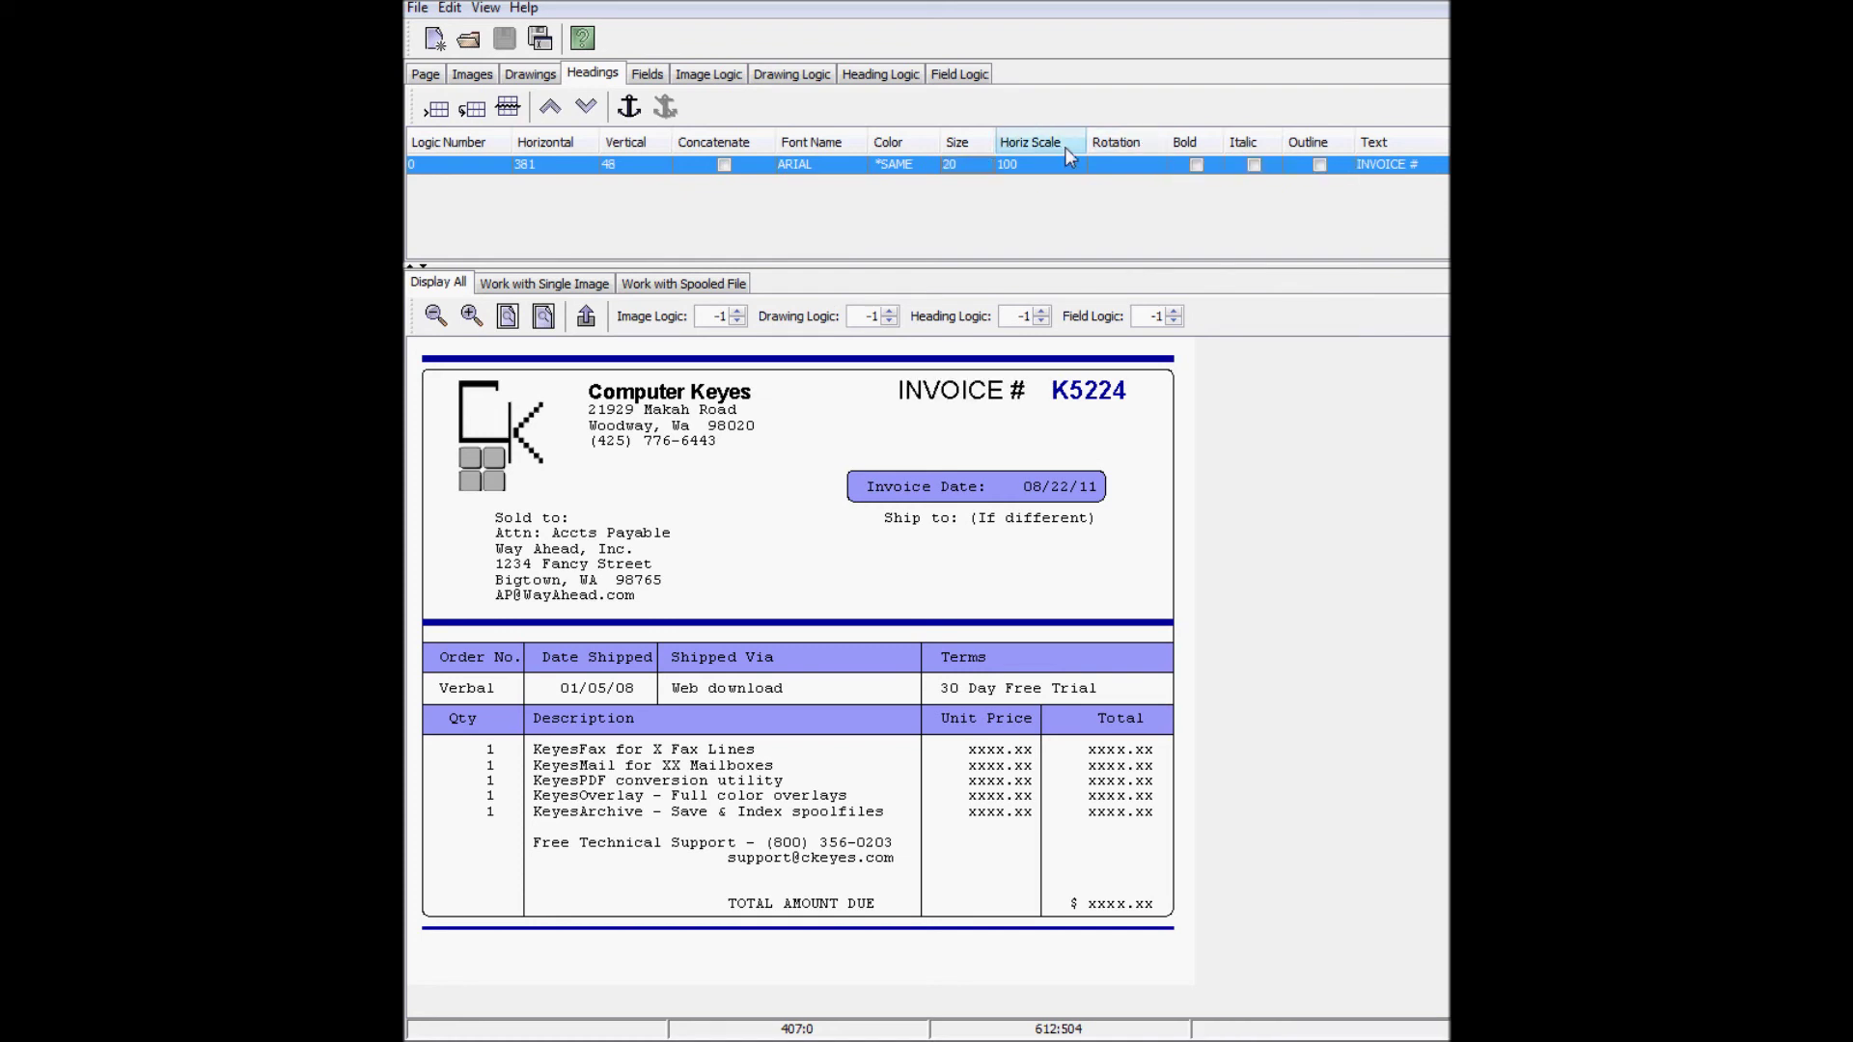
{"action": "left_click", "coordinate": [893, 165]}
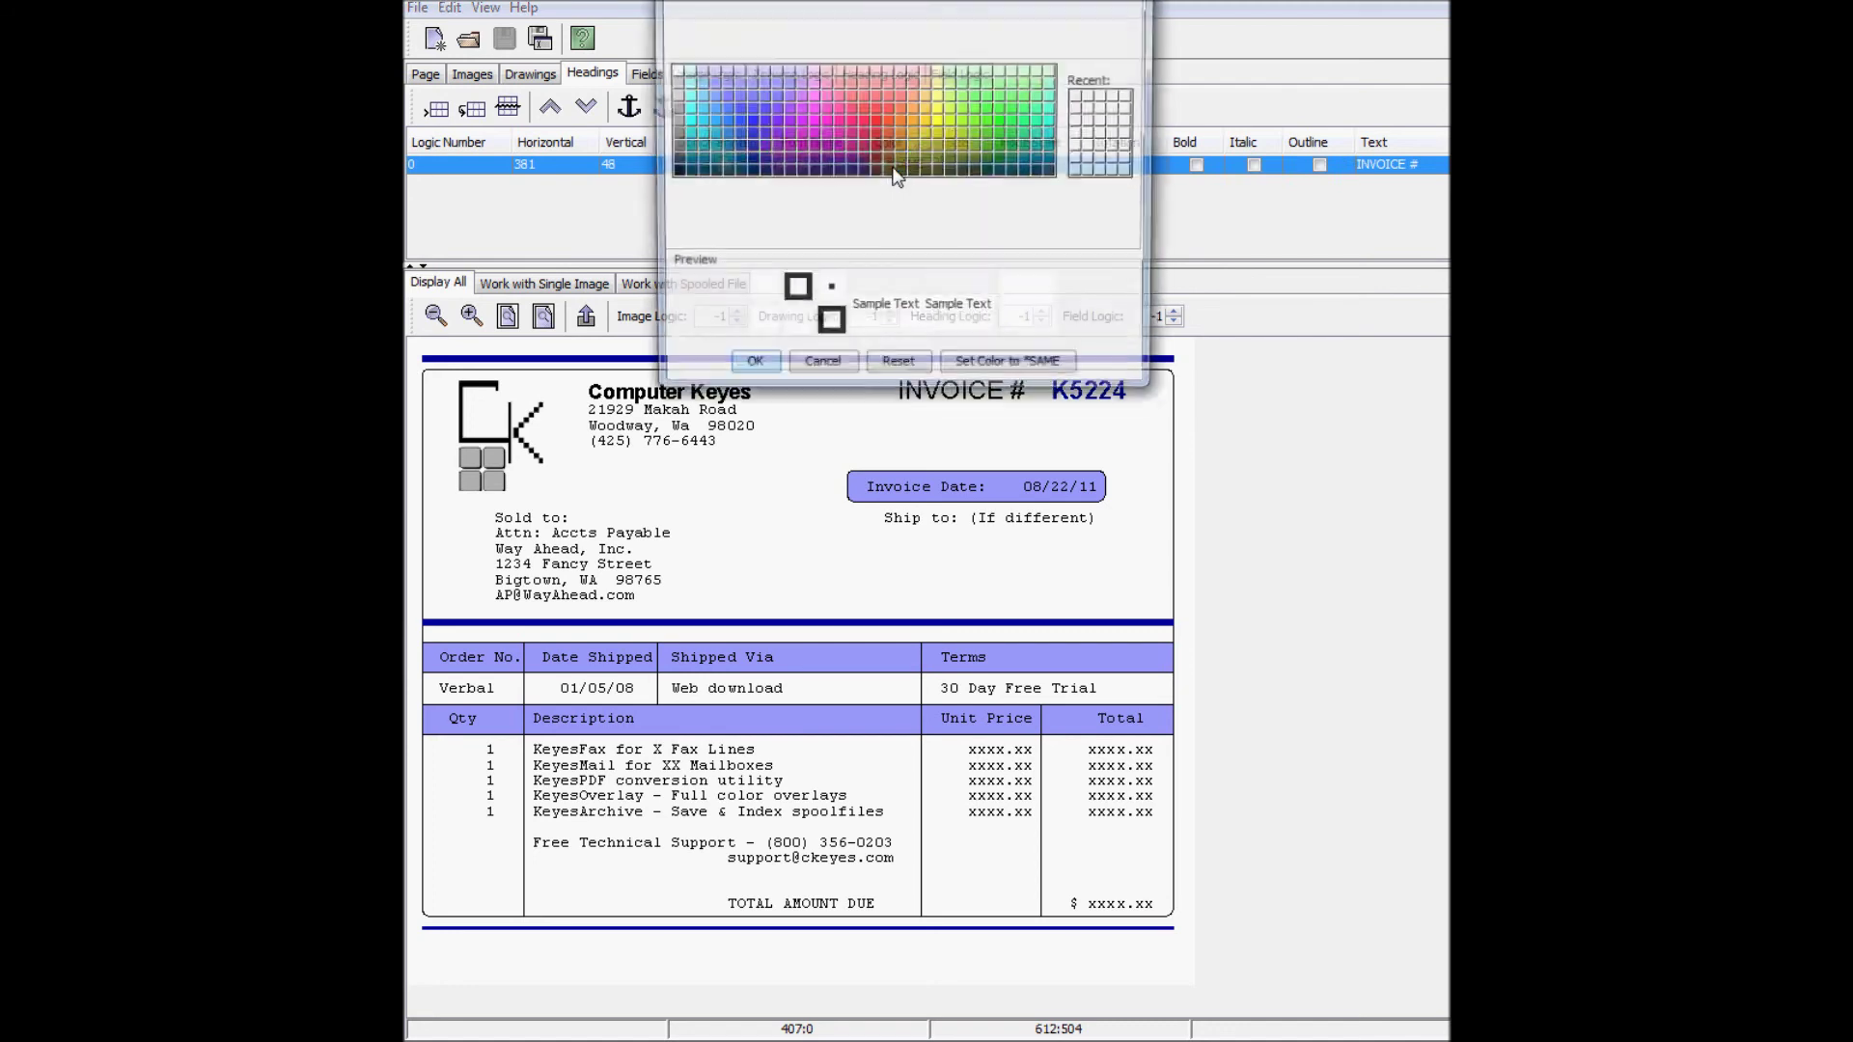
{"action": "left_click", "coordinate": [751, 145]}
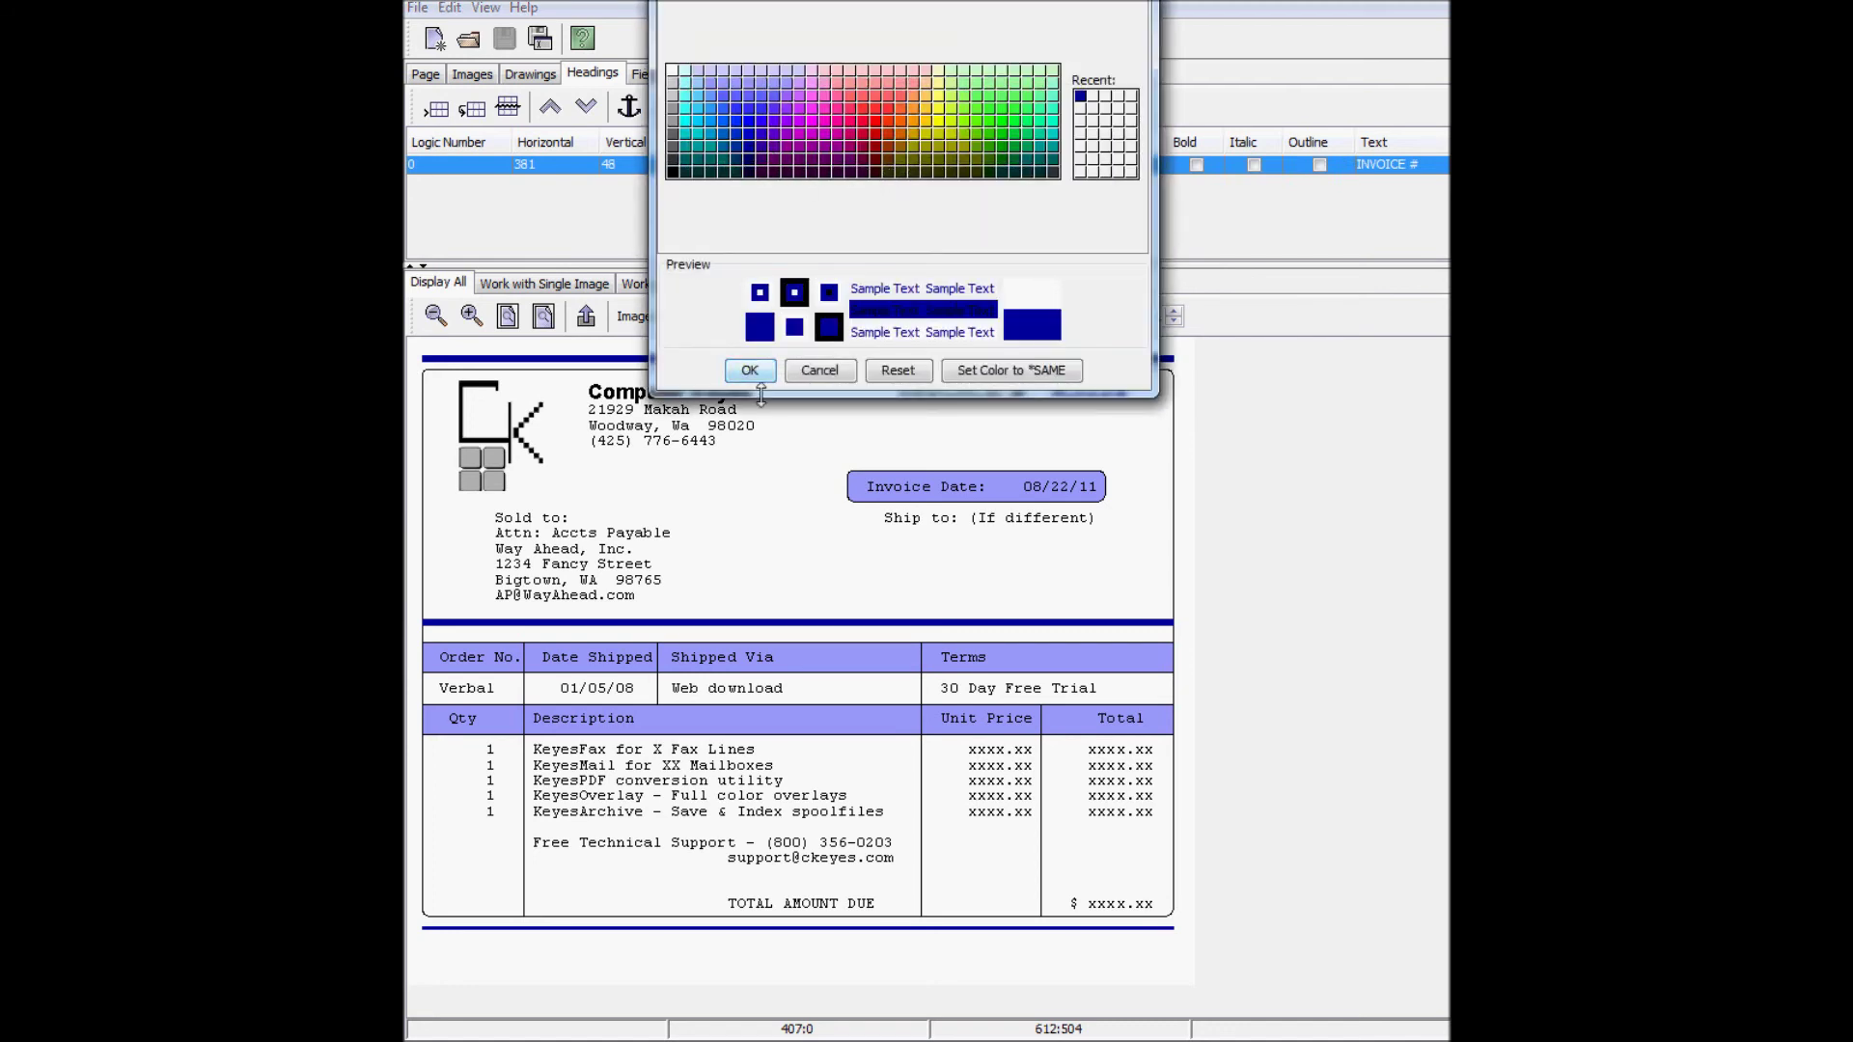
{"action": "left_click", "coordinate": [752, 370]}
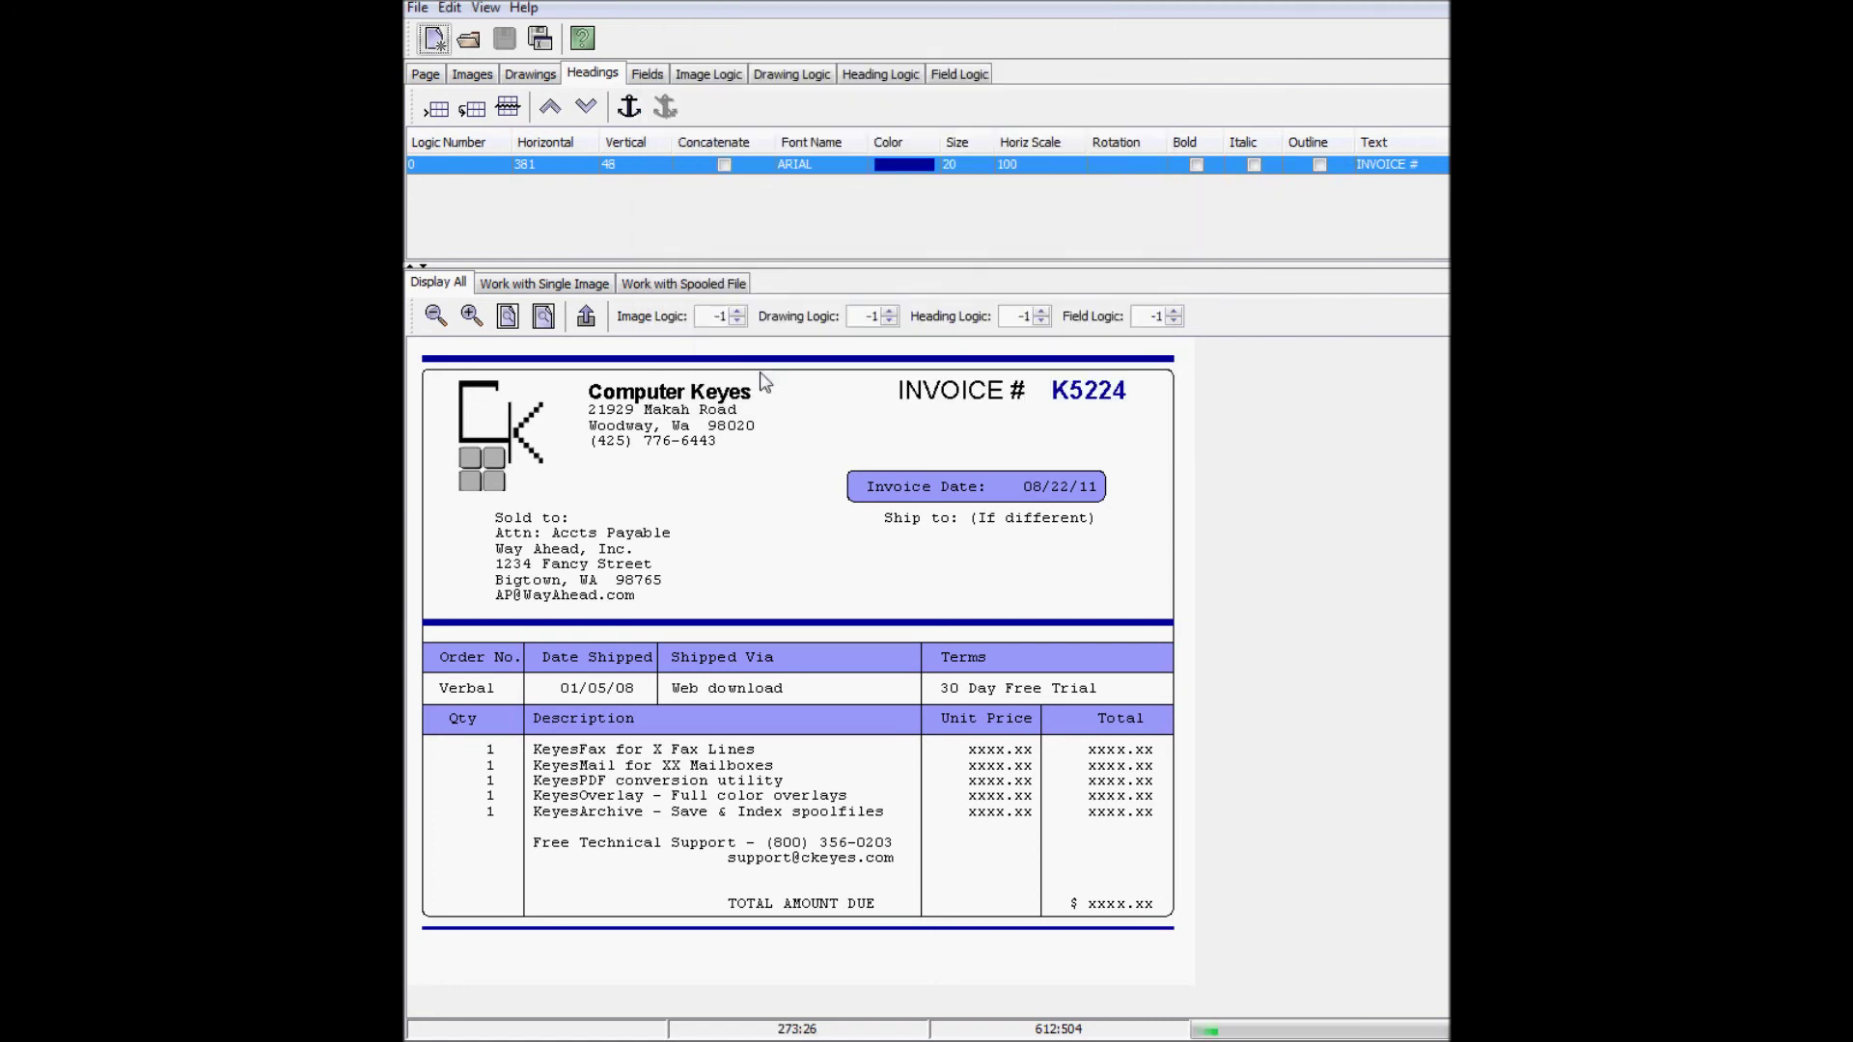
{"action": "left_click", "coordinate": [1195, 166]}
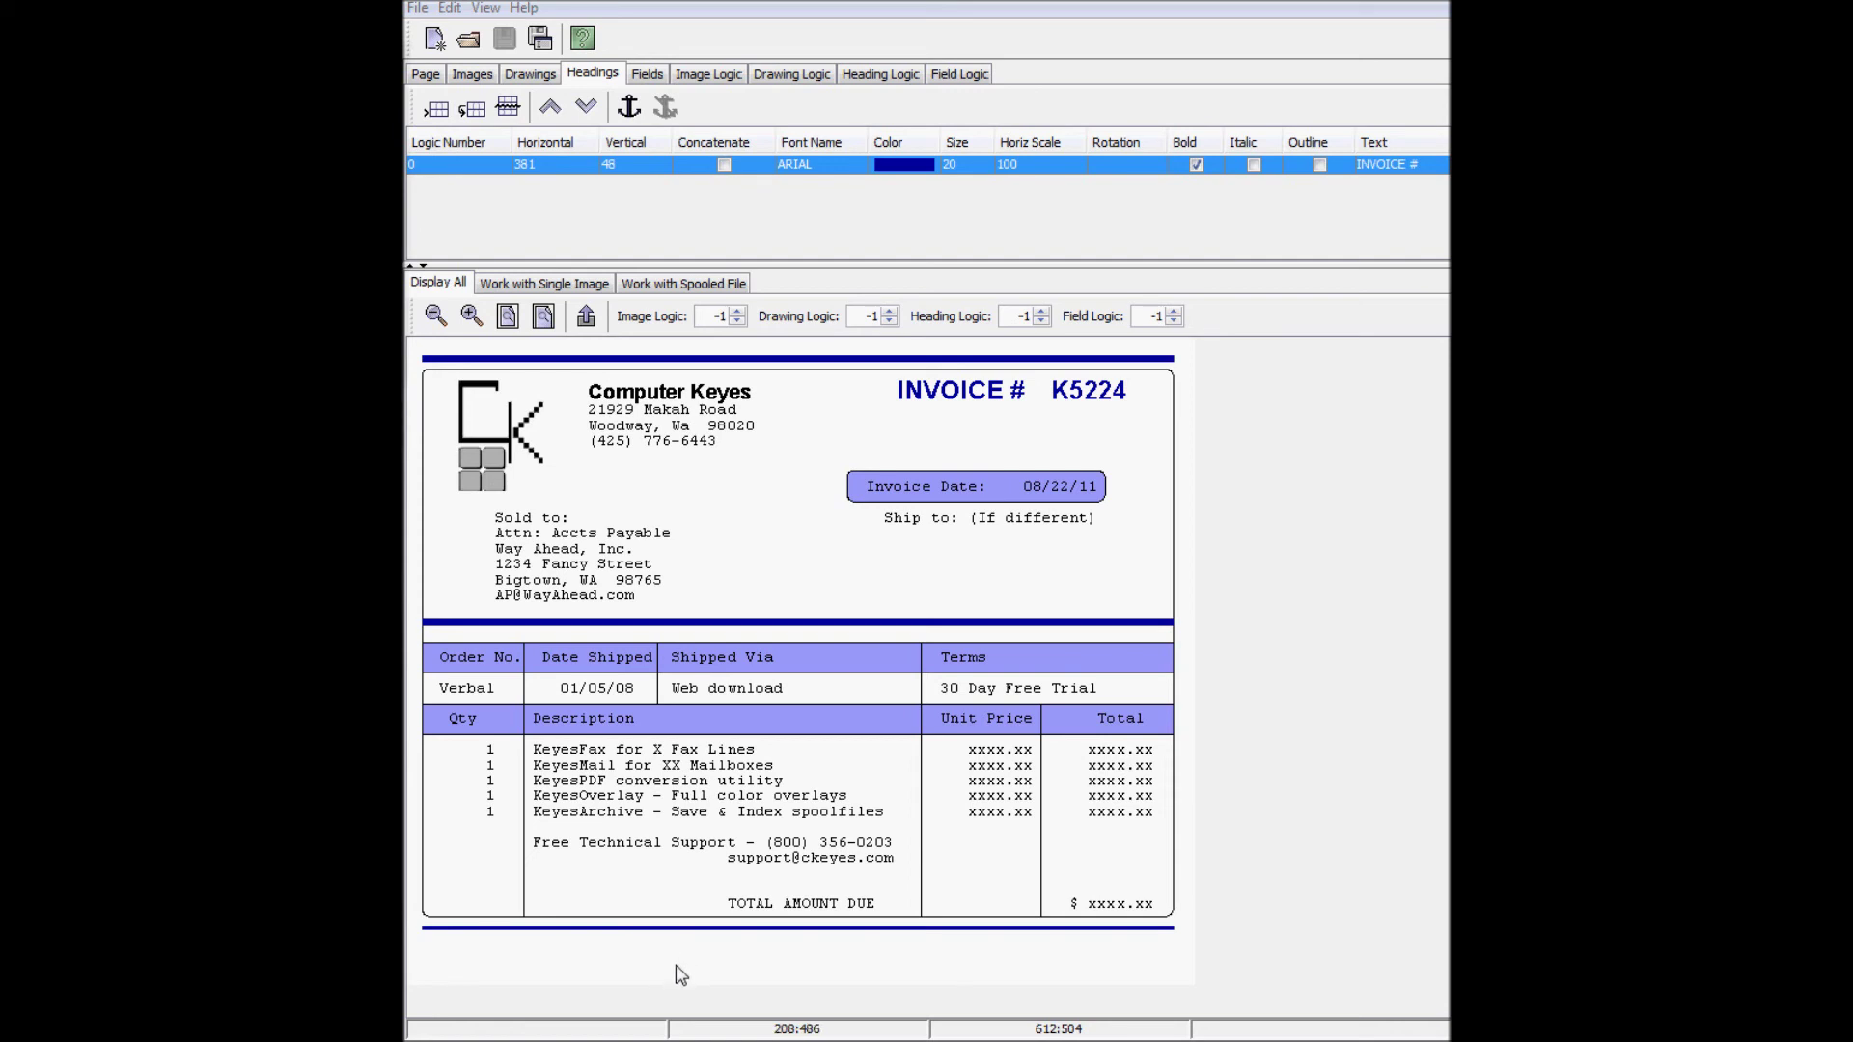
Step: Add a SCRIPT-font heading reading 'Thank You!' below the invoice
{"action": "left_click_drag", "start_coordinate": [675, 967], "coordinate": [930, 937]}
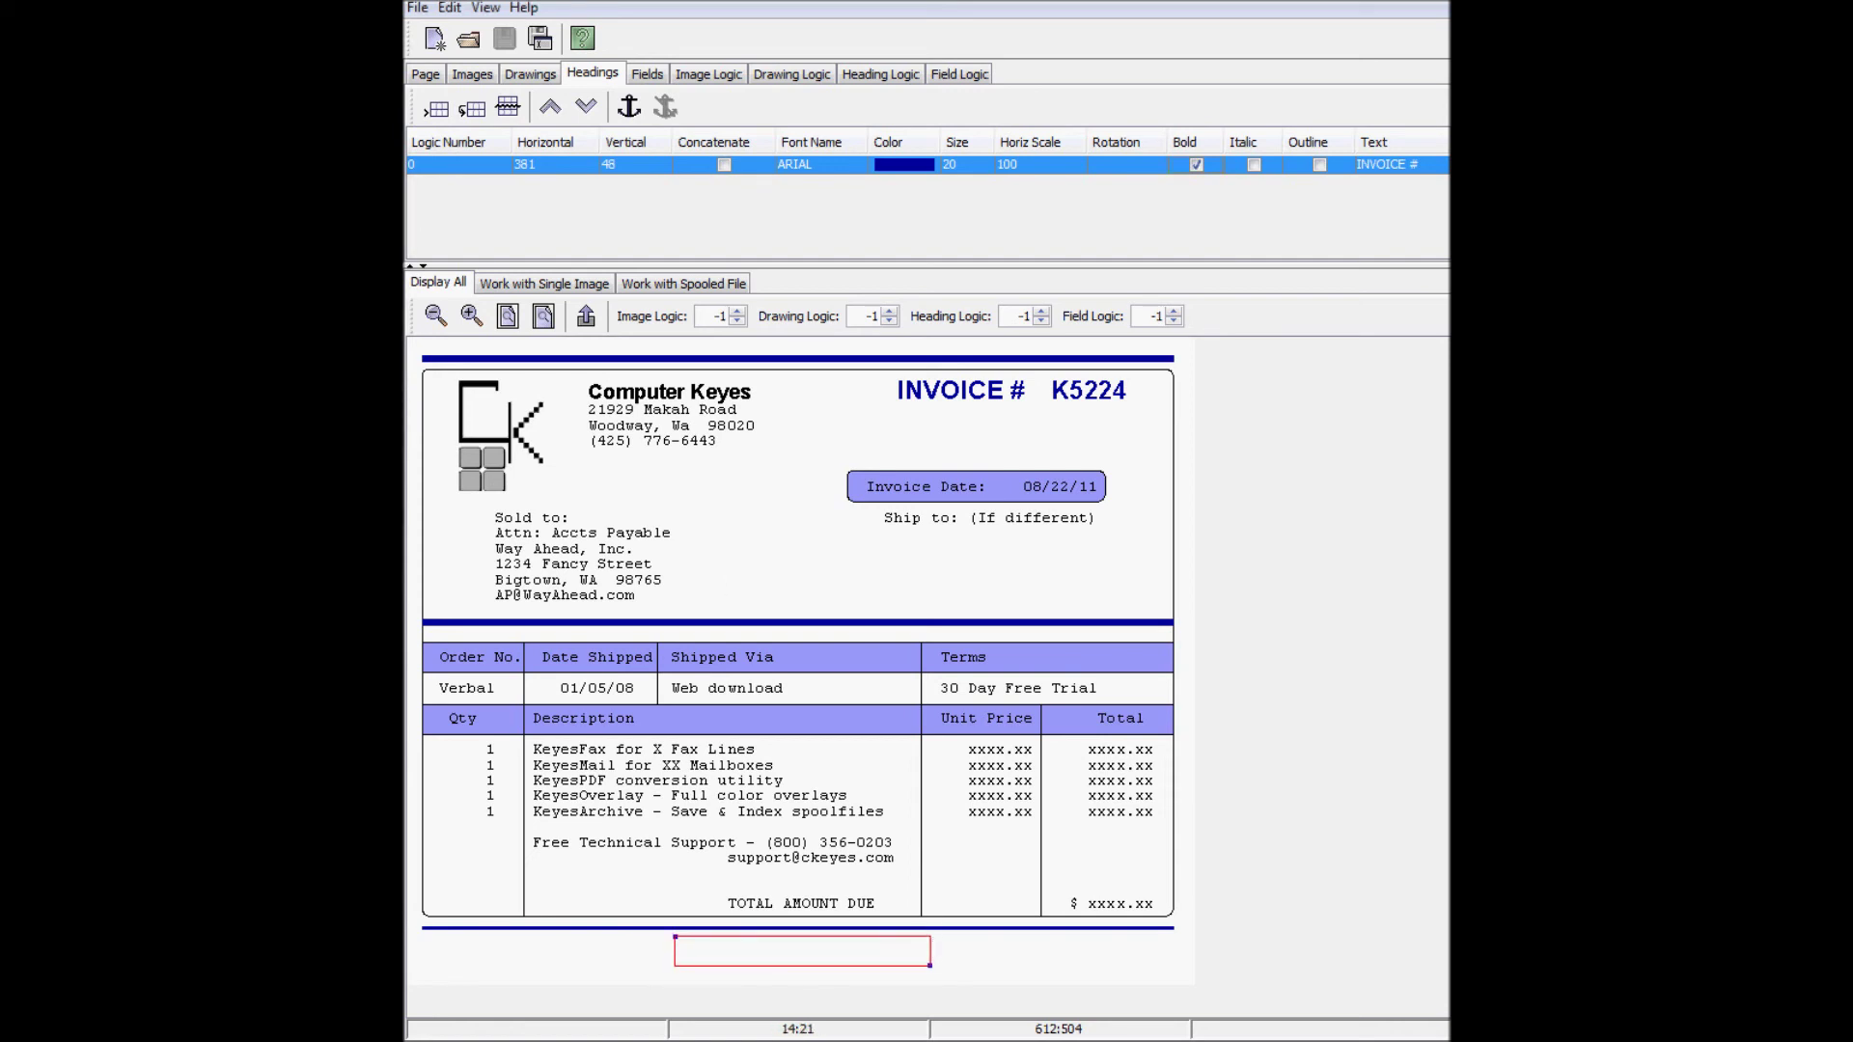
{"action": "left_click", "coordinate": [590, 316]}
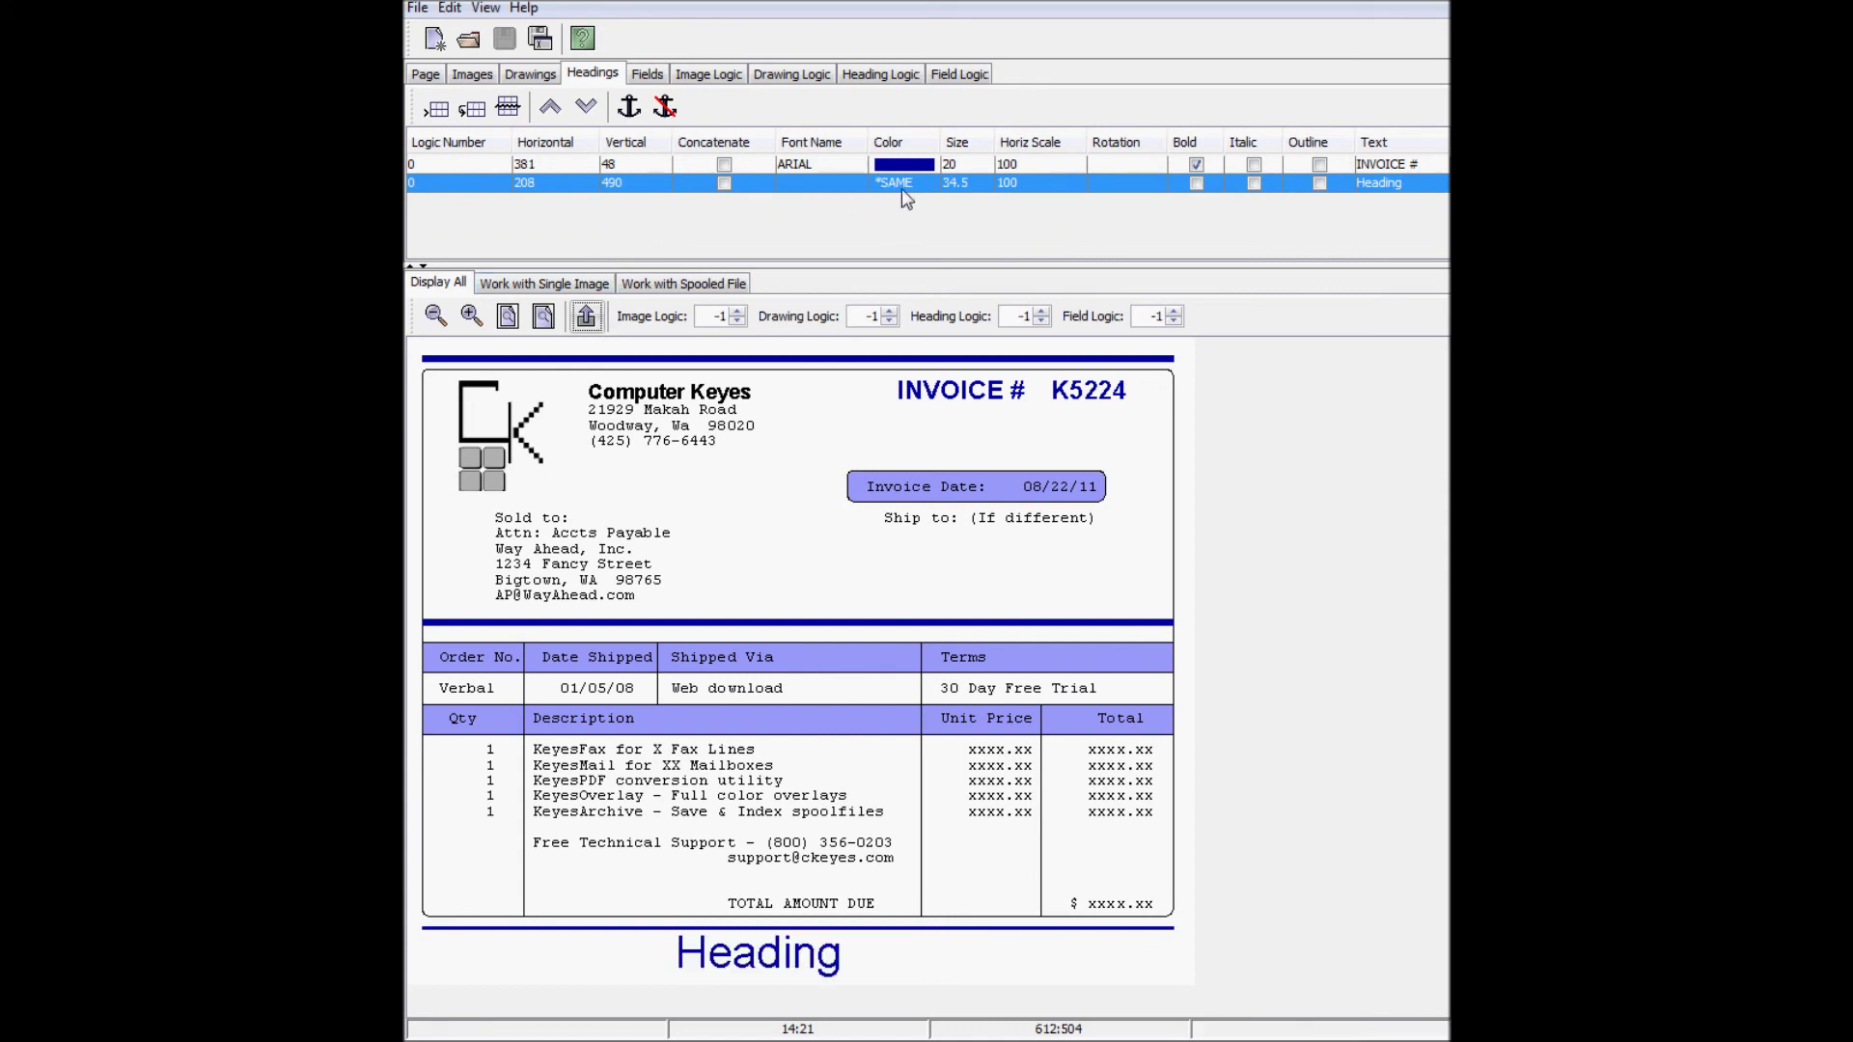
{"action": "left_click", "coordinate": [830, 187]}
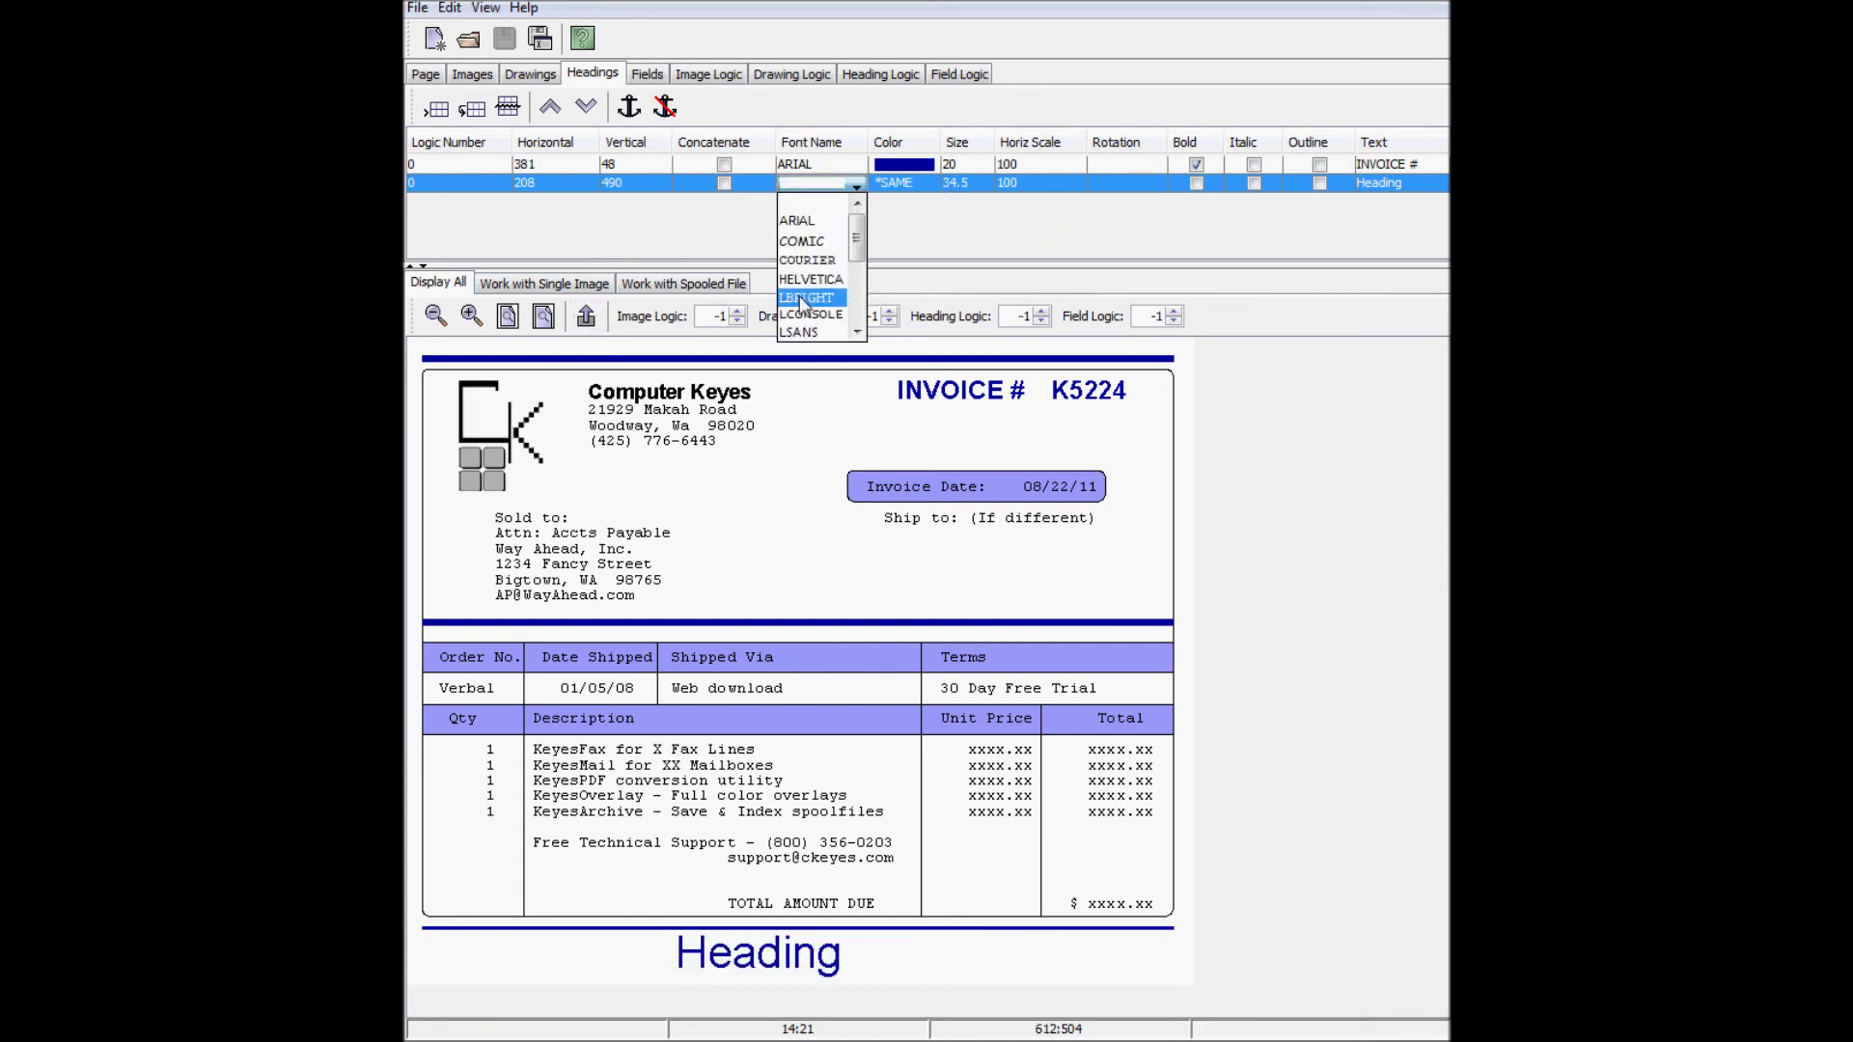
{"action": "scroll", "coordinate": [816, 290], "scroll_direction": "down", "scroll_amount": 2}
{"action": "left_click", "coordinate": [816, 265]}
{"action": "double_click", "coordinate": [1361, 184]}
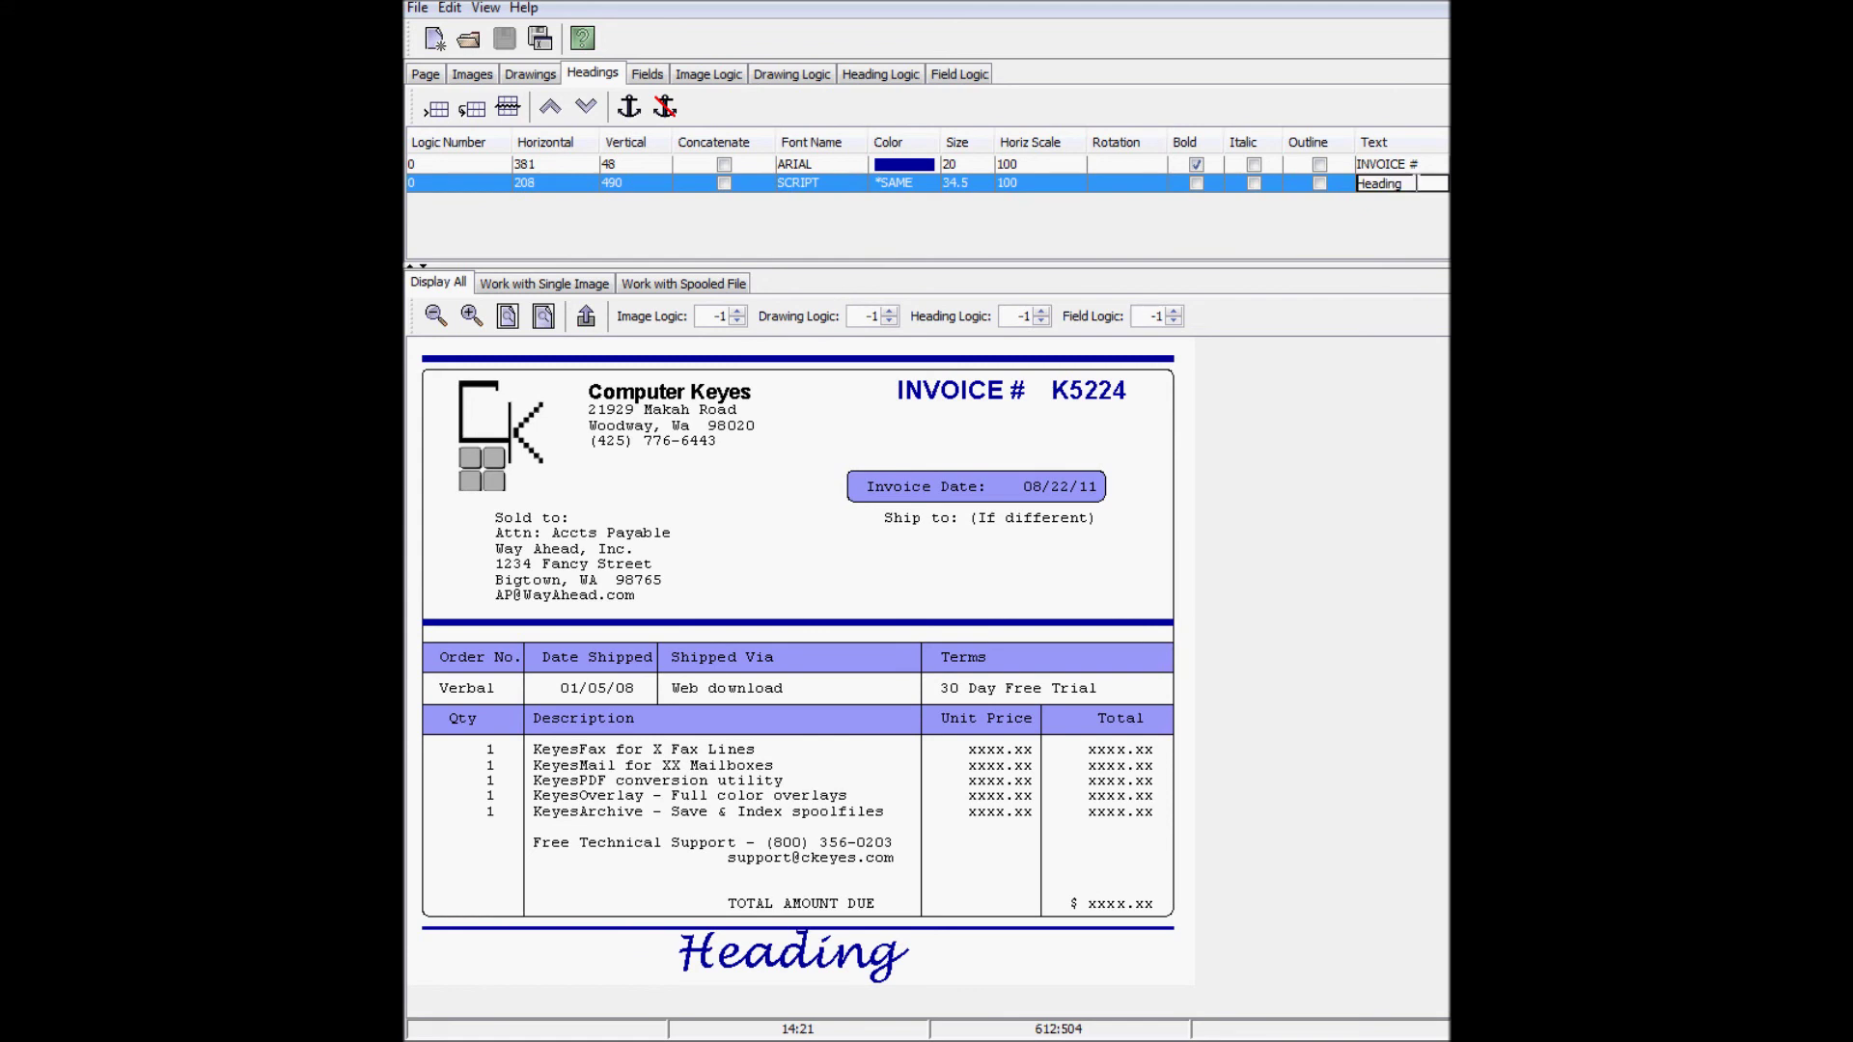
{"action": "type", "text": "Thank You!"}
{"action": "key", "text": "Return"}
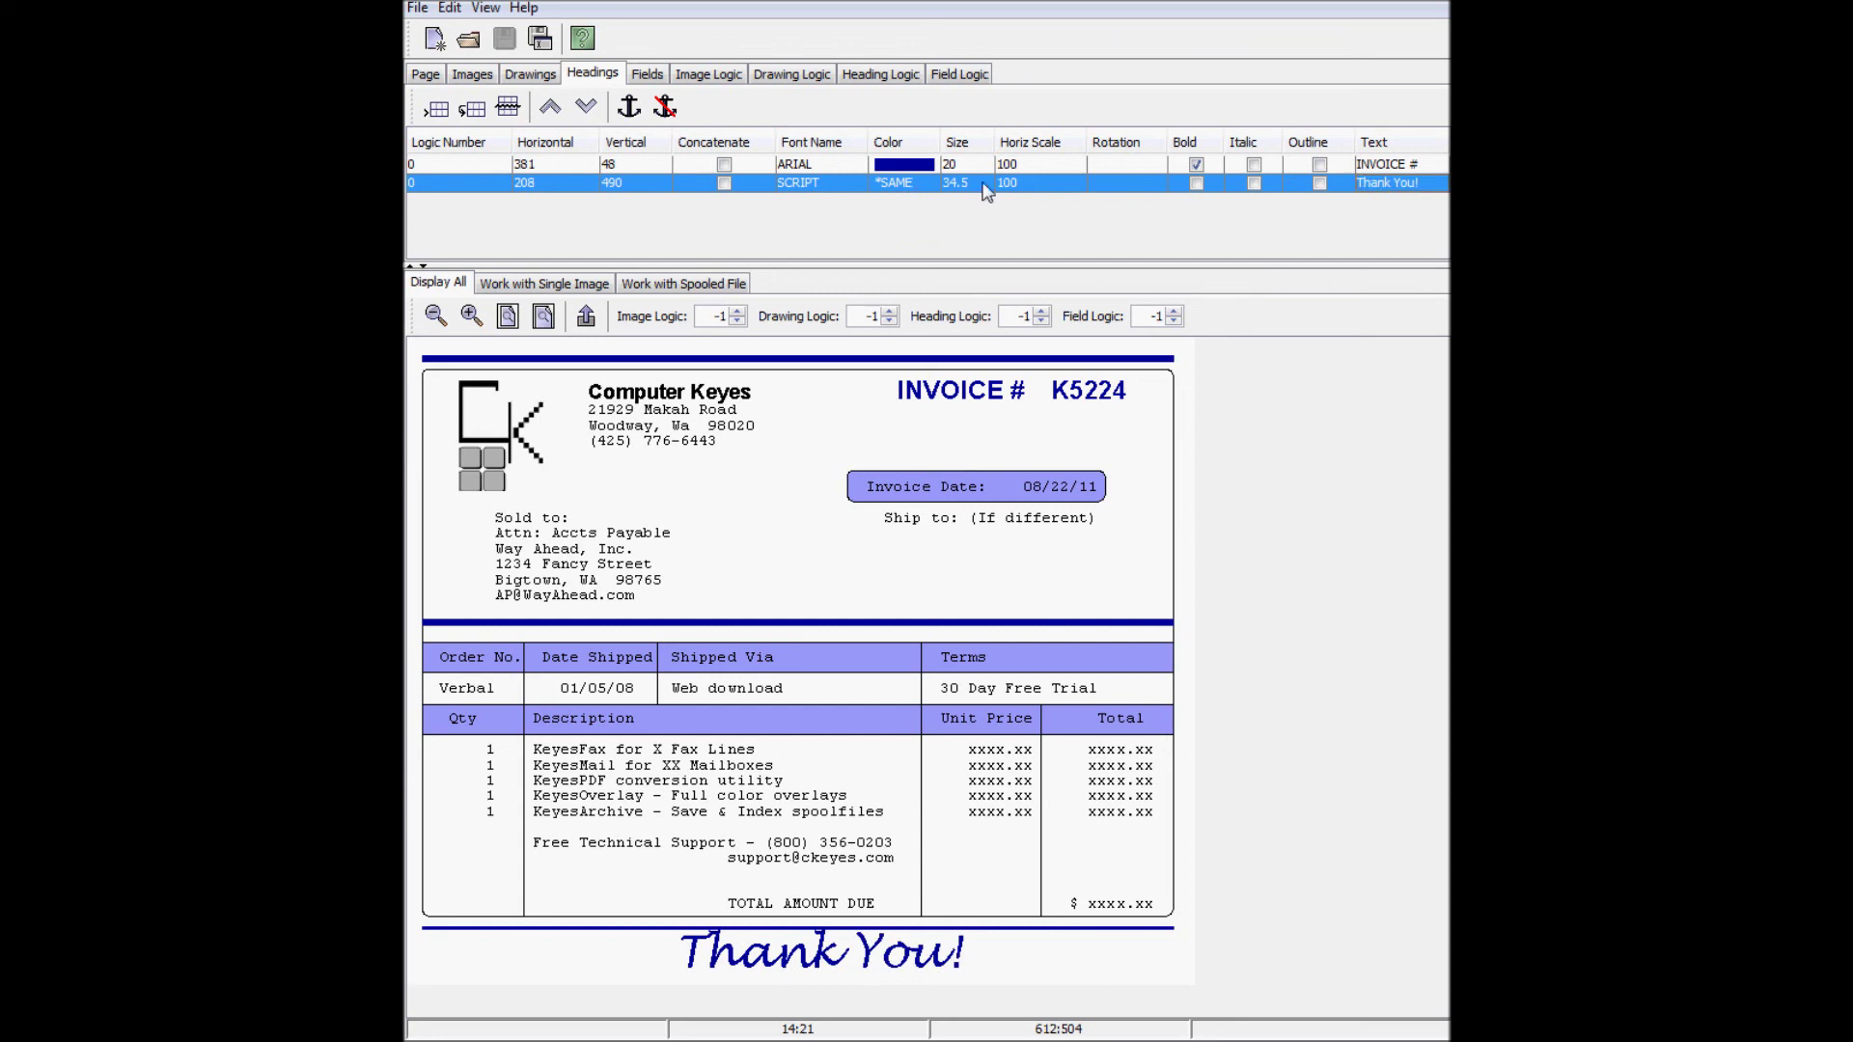
Step: Make 'Thank You!' size 30 in red and bring the INVOICET3.PDF preview into view
{"action": "double_click", "coordinate": [954, 185]}
{"action": "key", "text": "Return"}
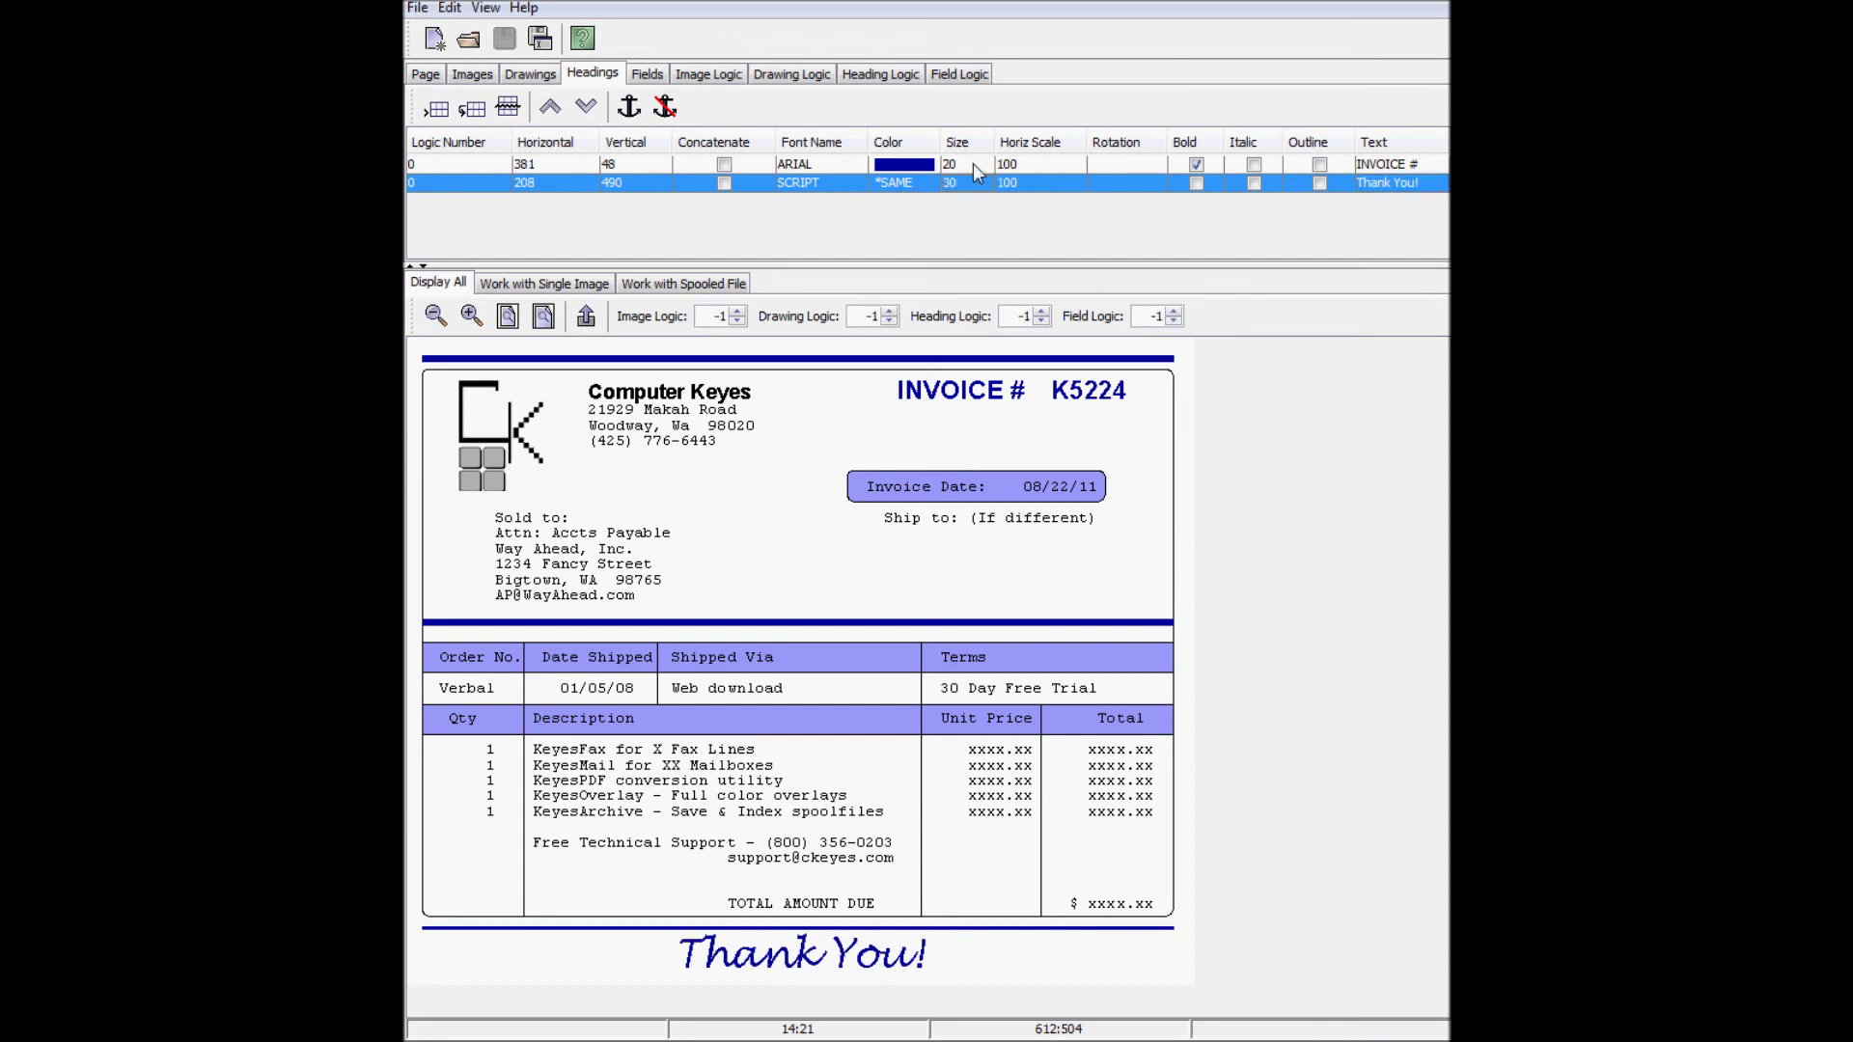
{"action": "left_click", "coordinate": [910, 187]}
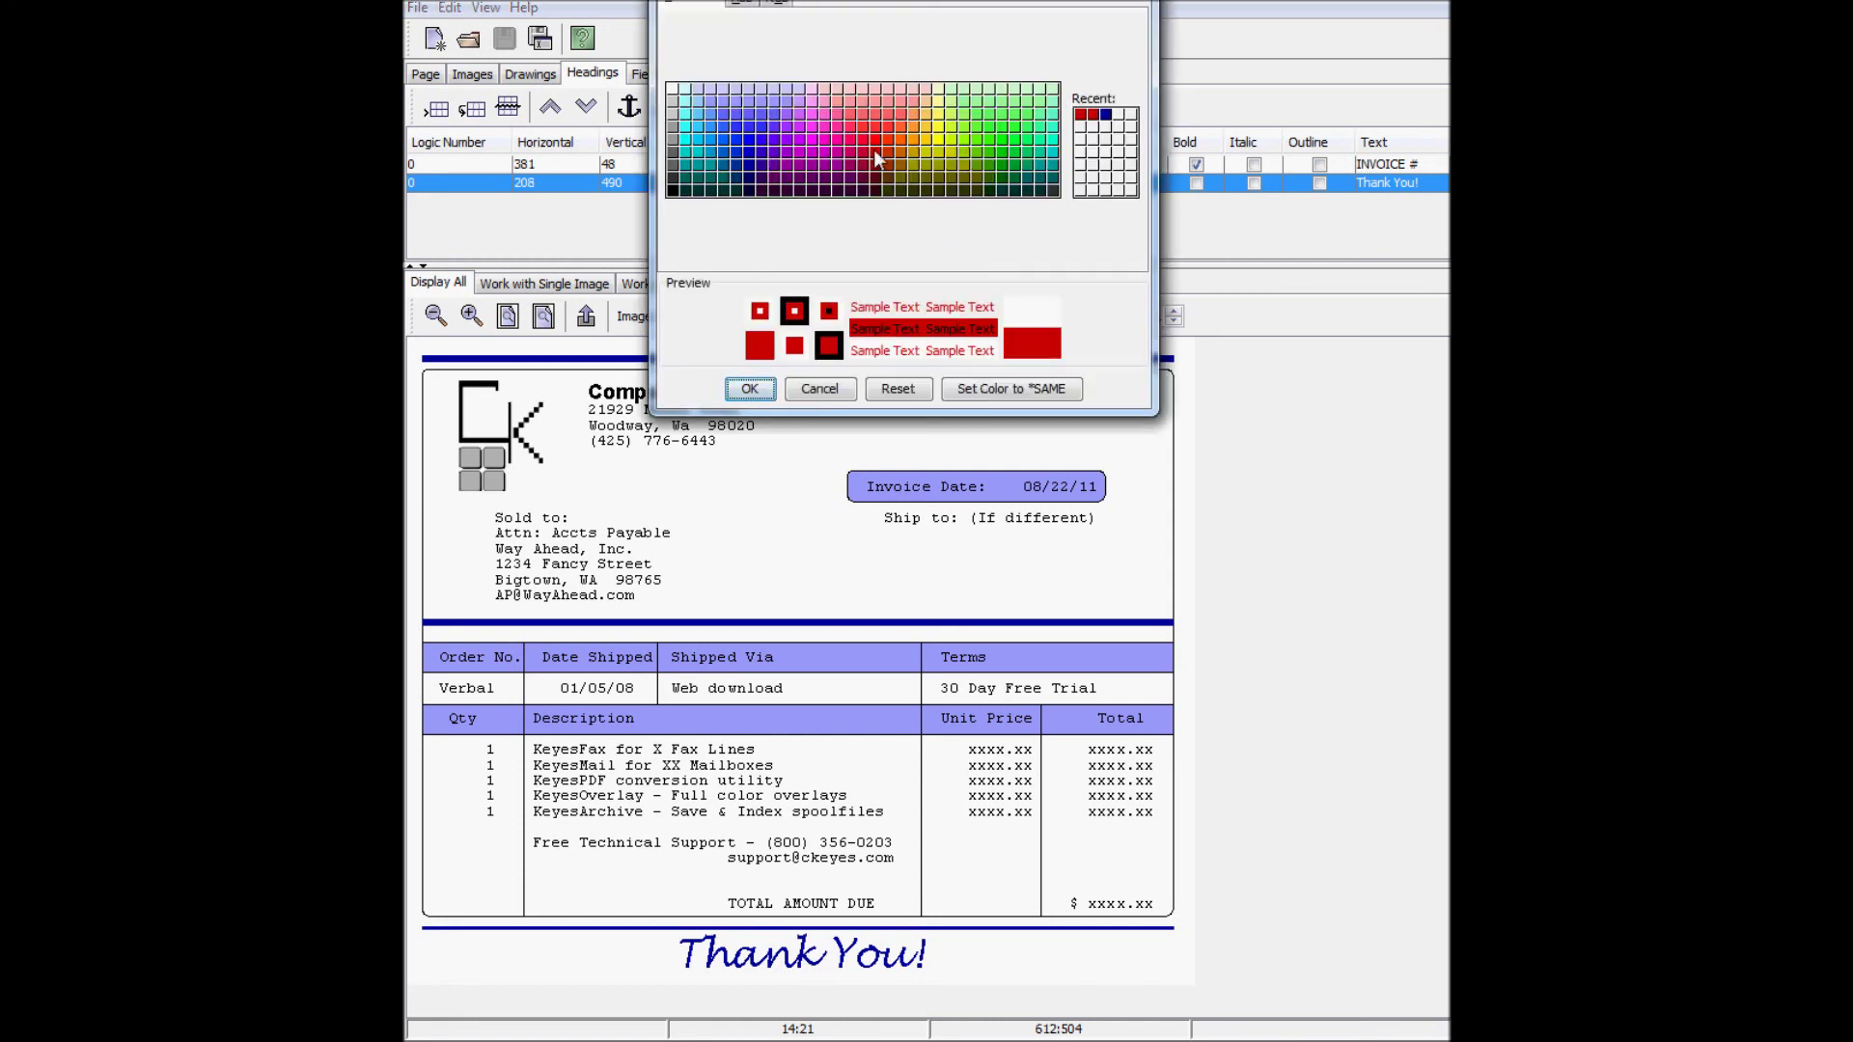
{"action": "left_click", "coordinate": [752, 391]}
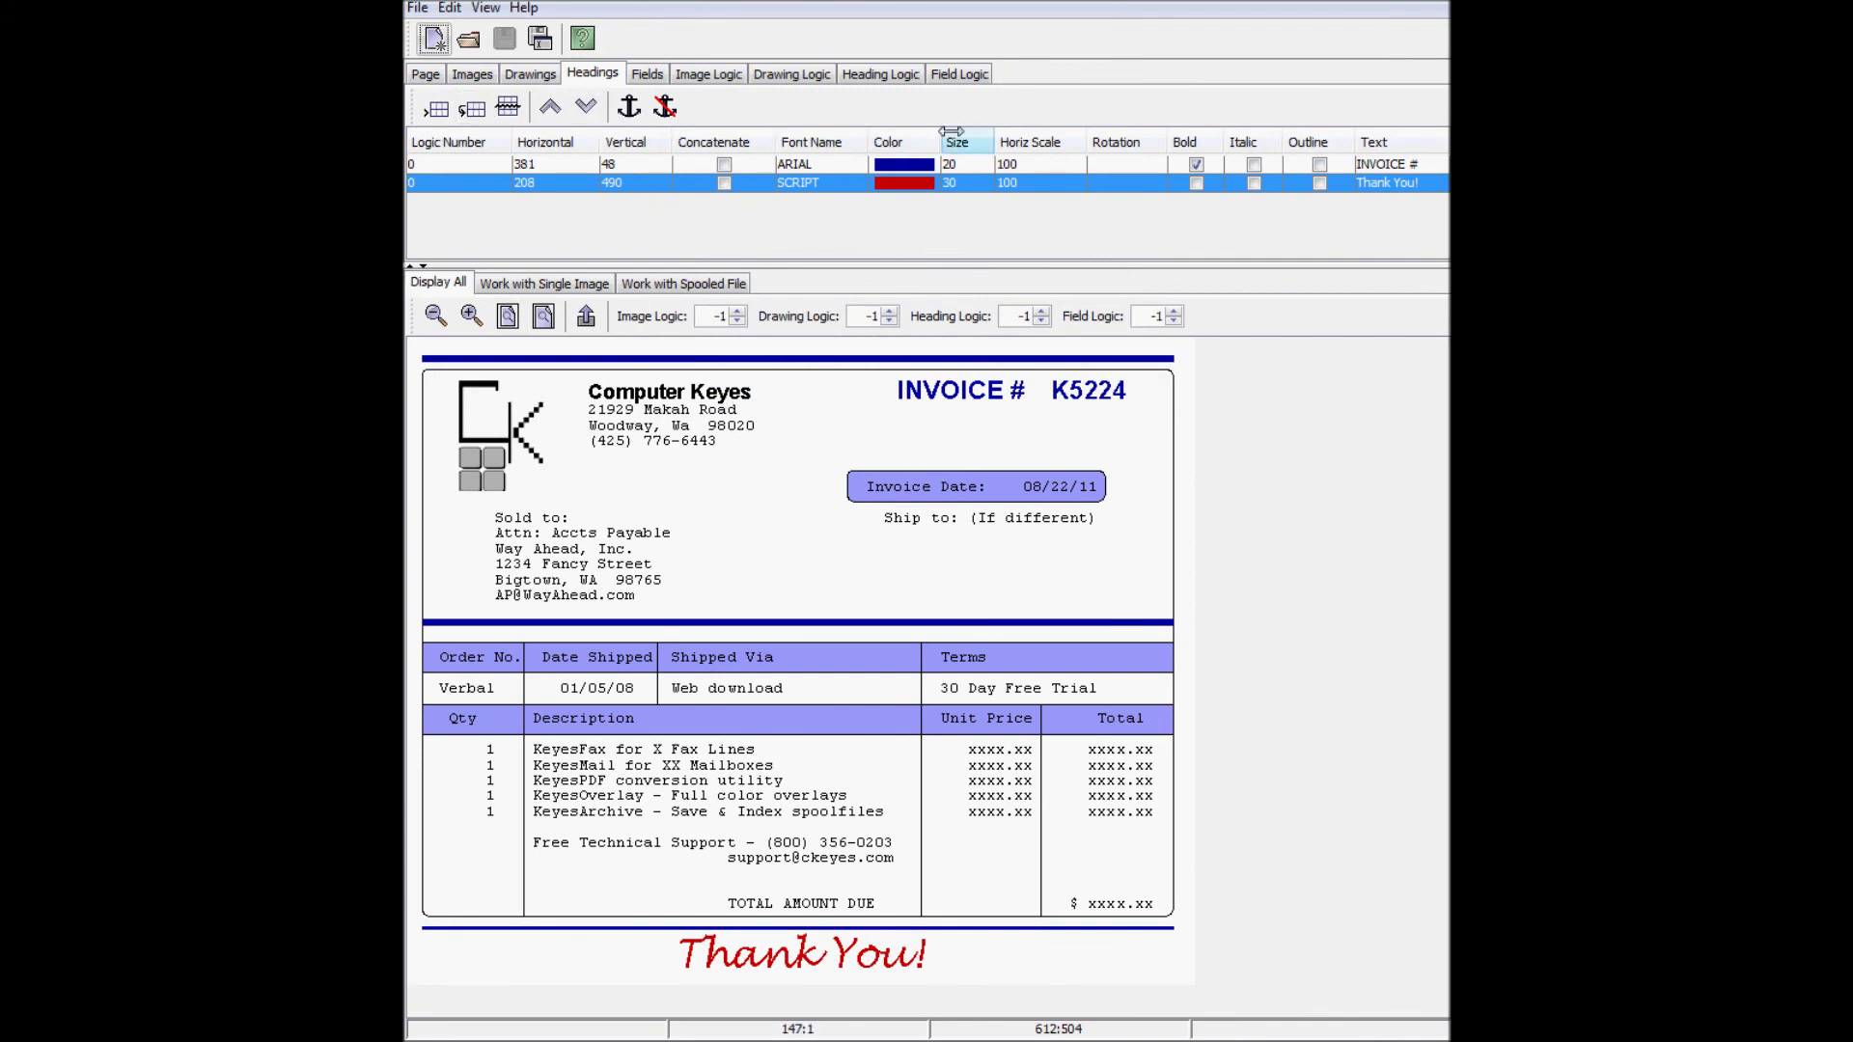
{"action": "left_click_drag", "start_coordinate": [1555, 158], "coordinate": [1047, 302]}
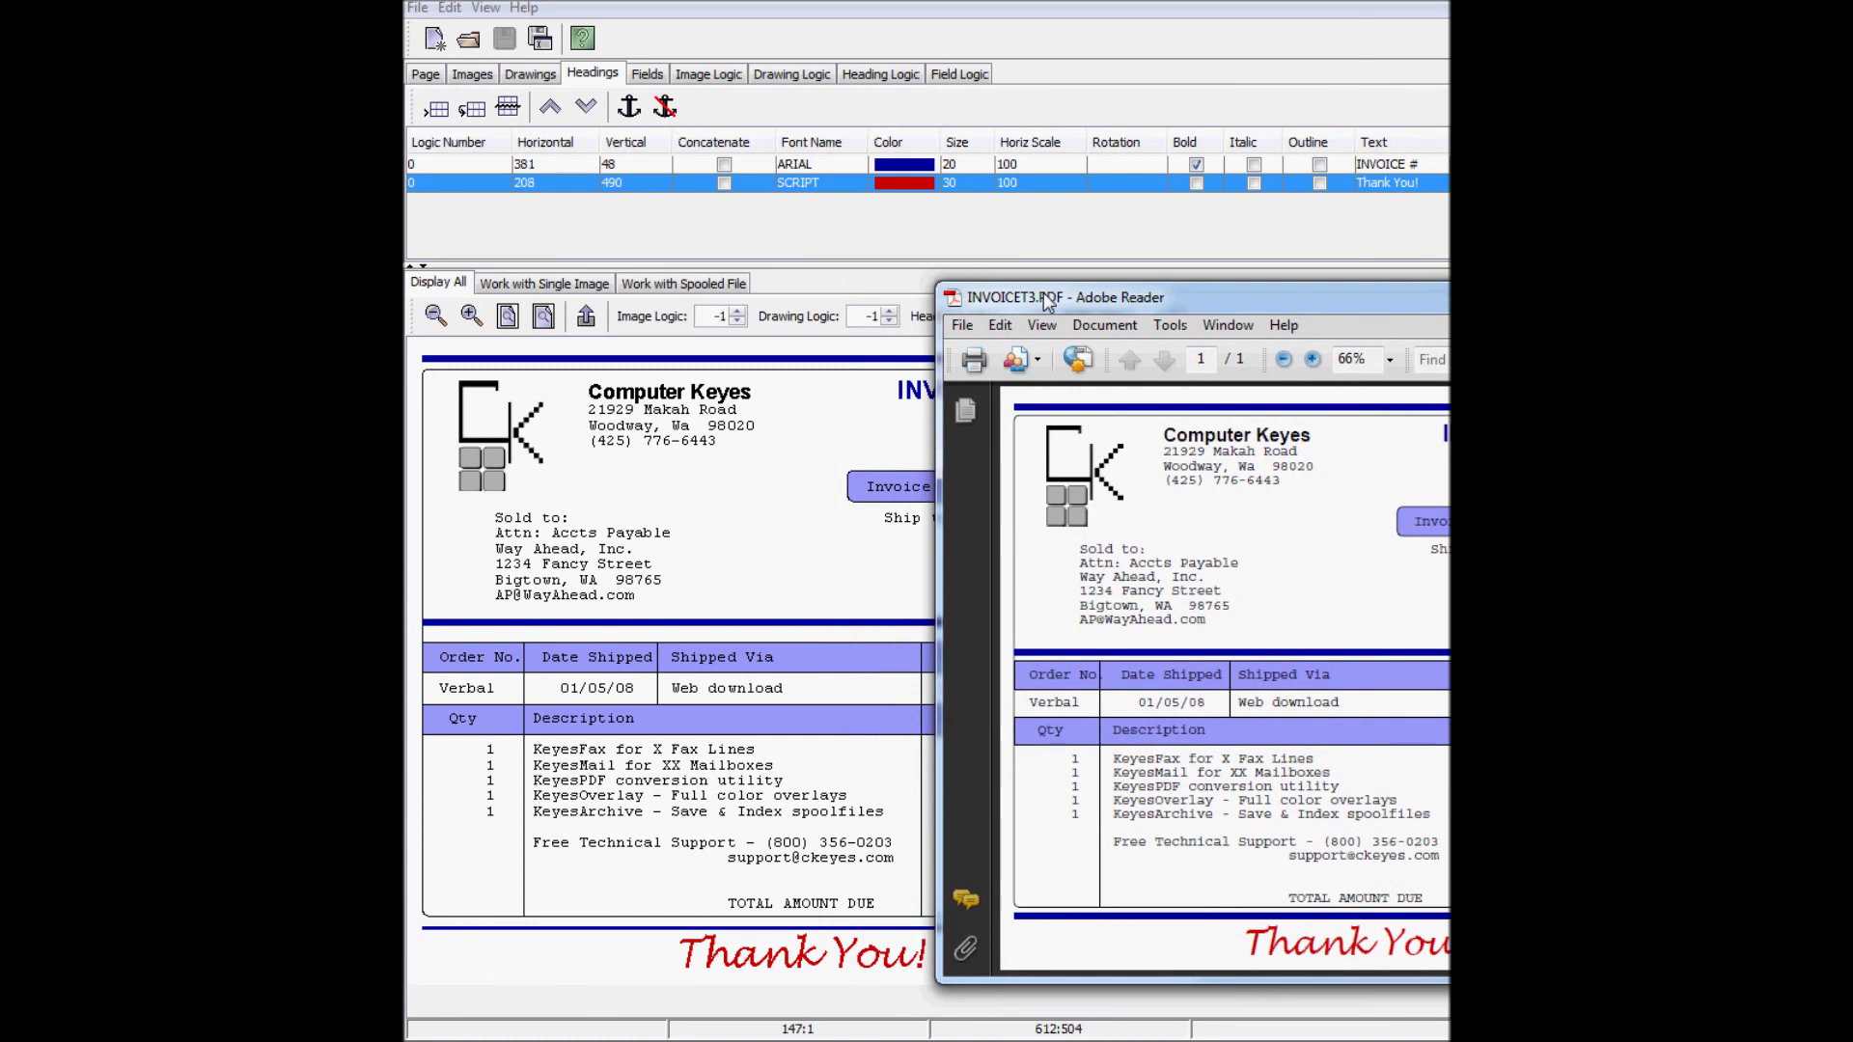